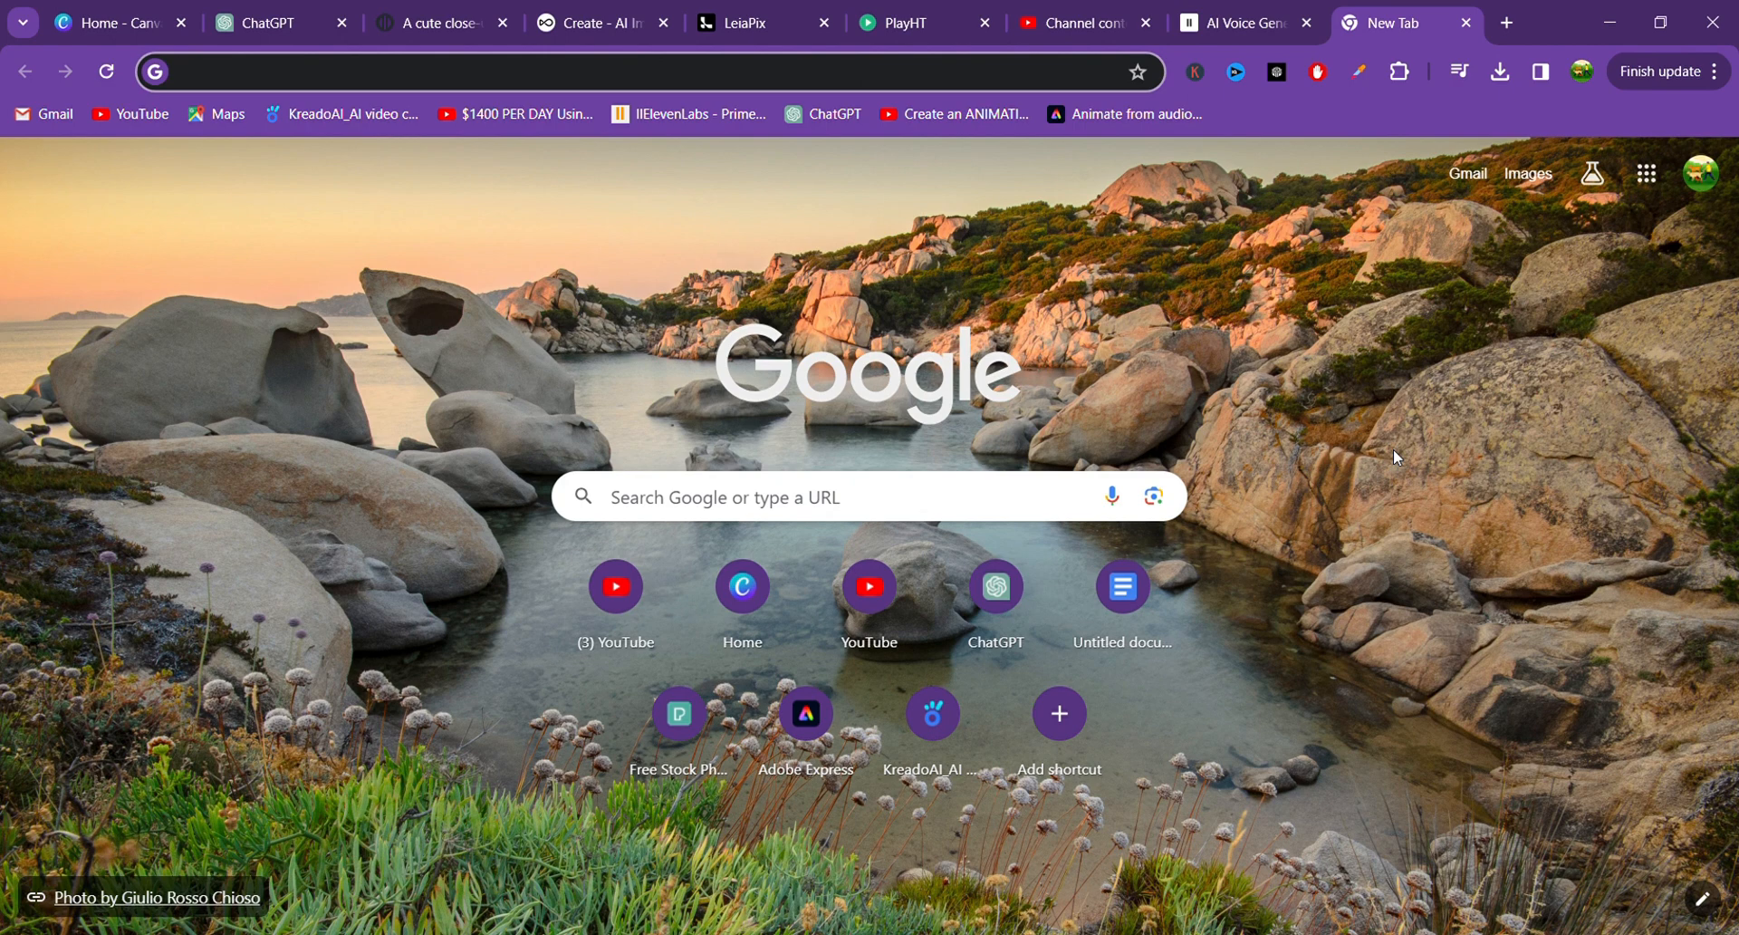
# Open ChatGPT at chat.openai.com and submit the prompt "The Magical Adventure of Sammy and Luna please create a kids story".
pyautogui.write('chat.openai.com')
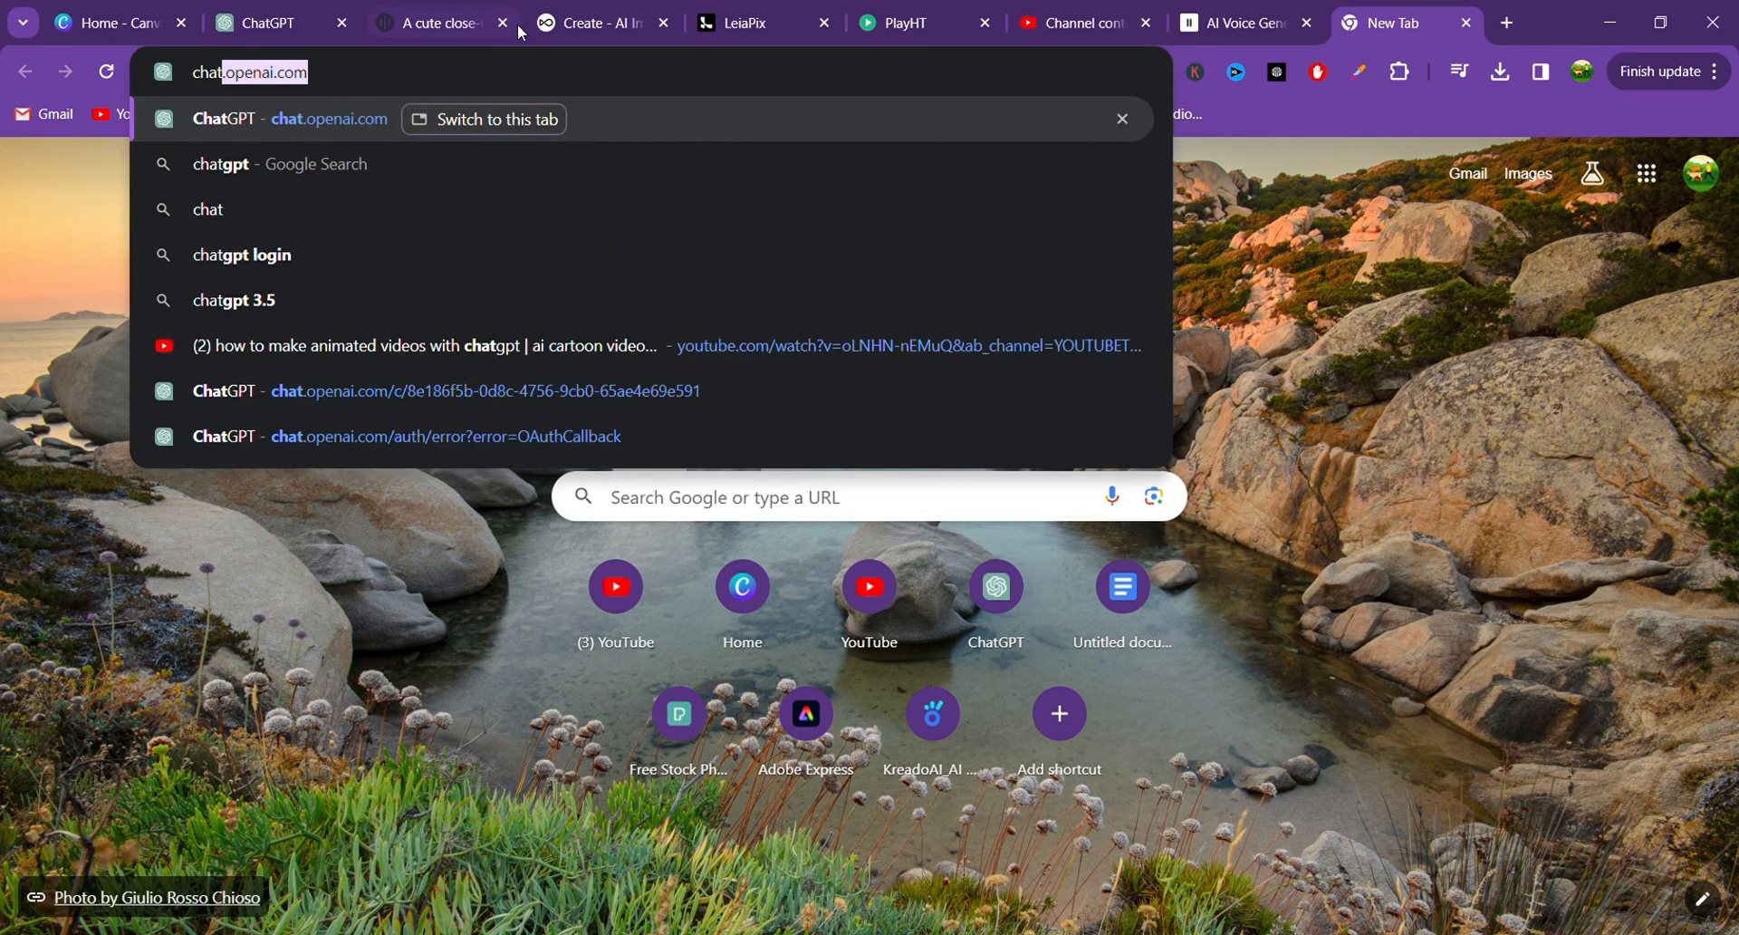
pyautogui.click(313, 107)
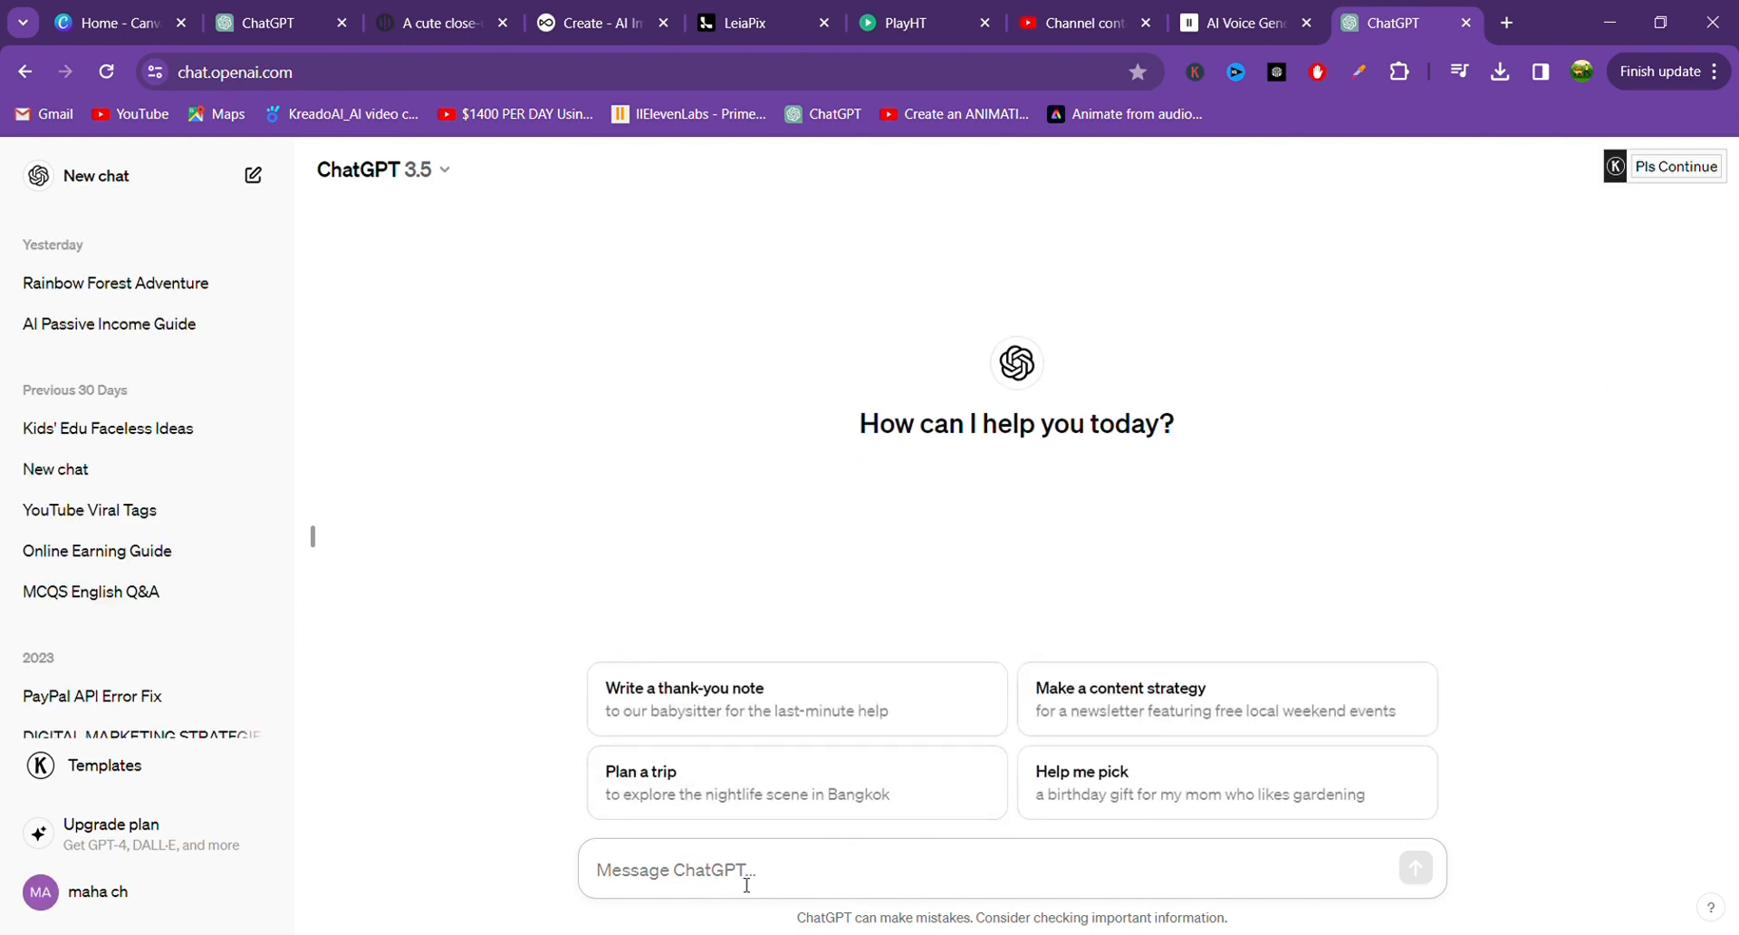
pyautogui.write('The Magical Adventure of Sammy and Luna')
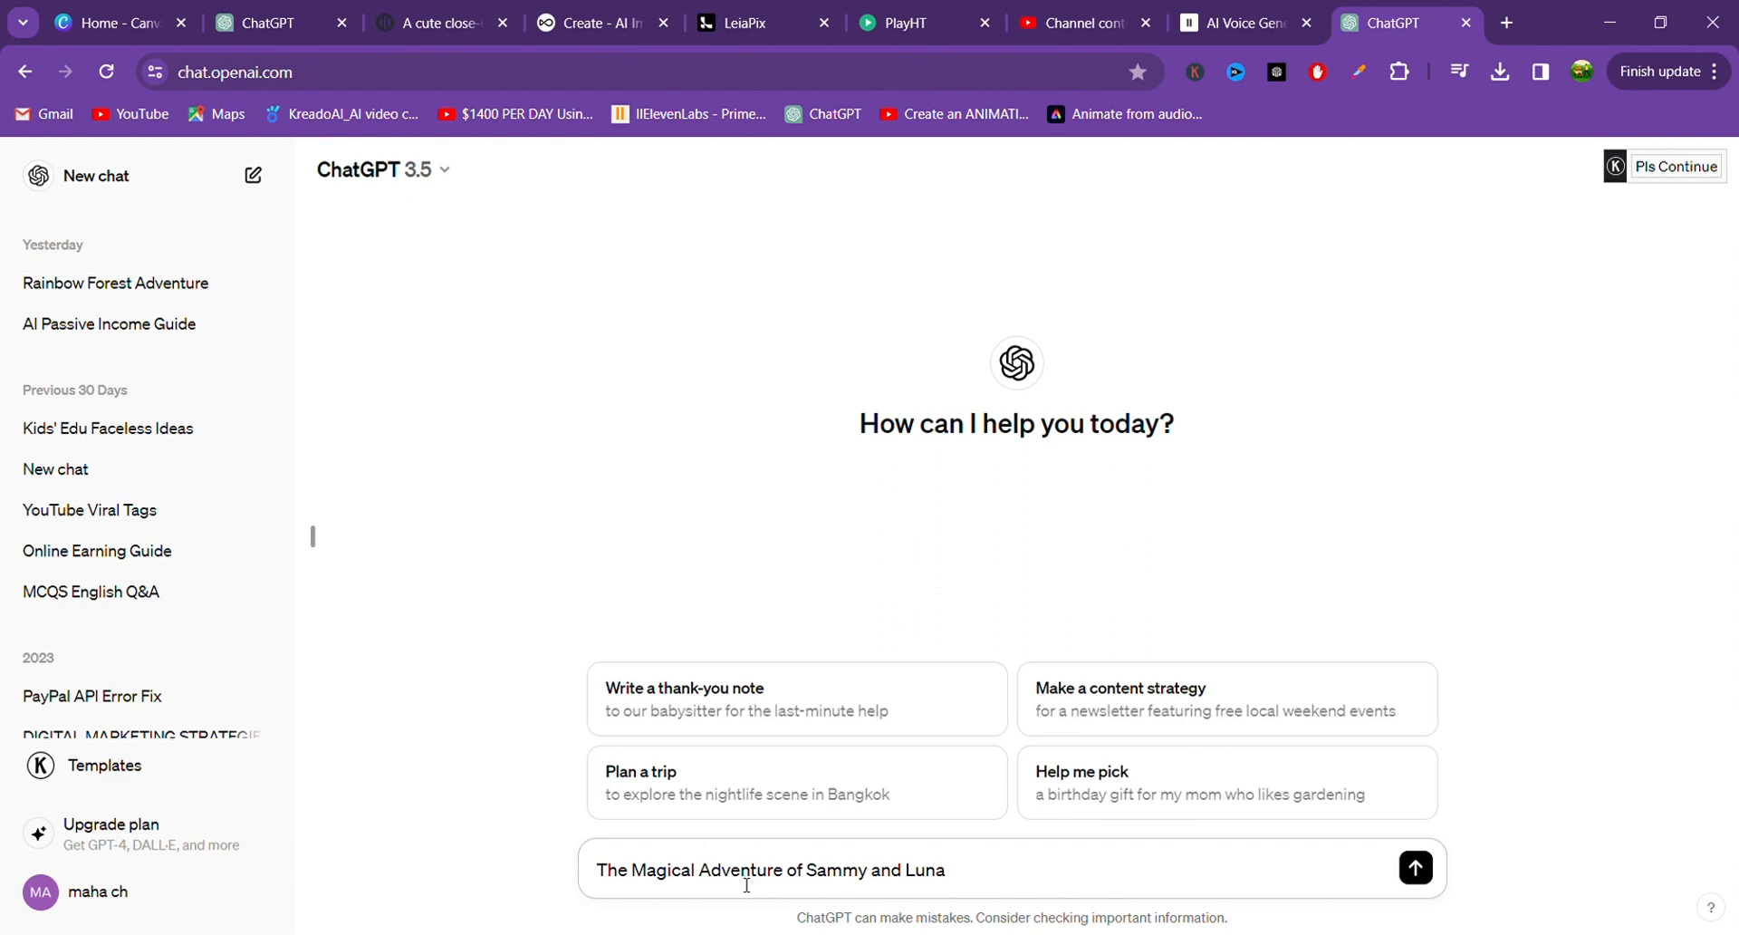
pyautogui.write('ple')
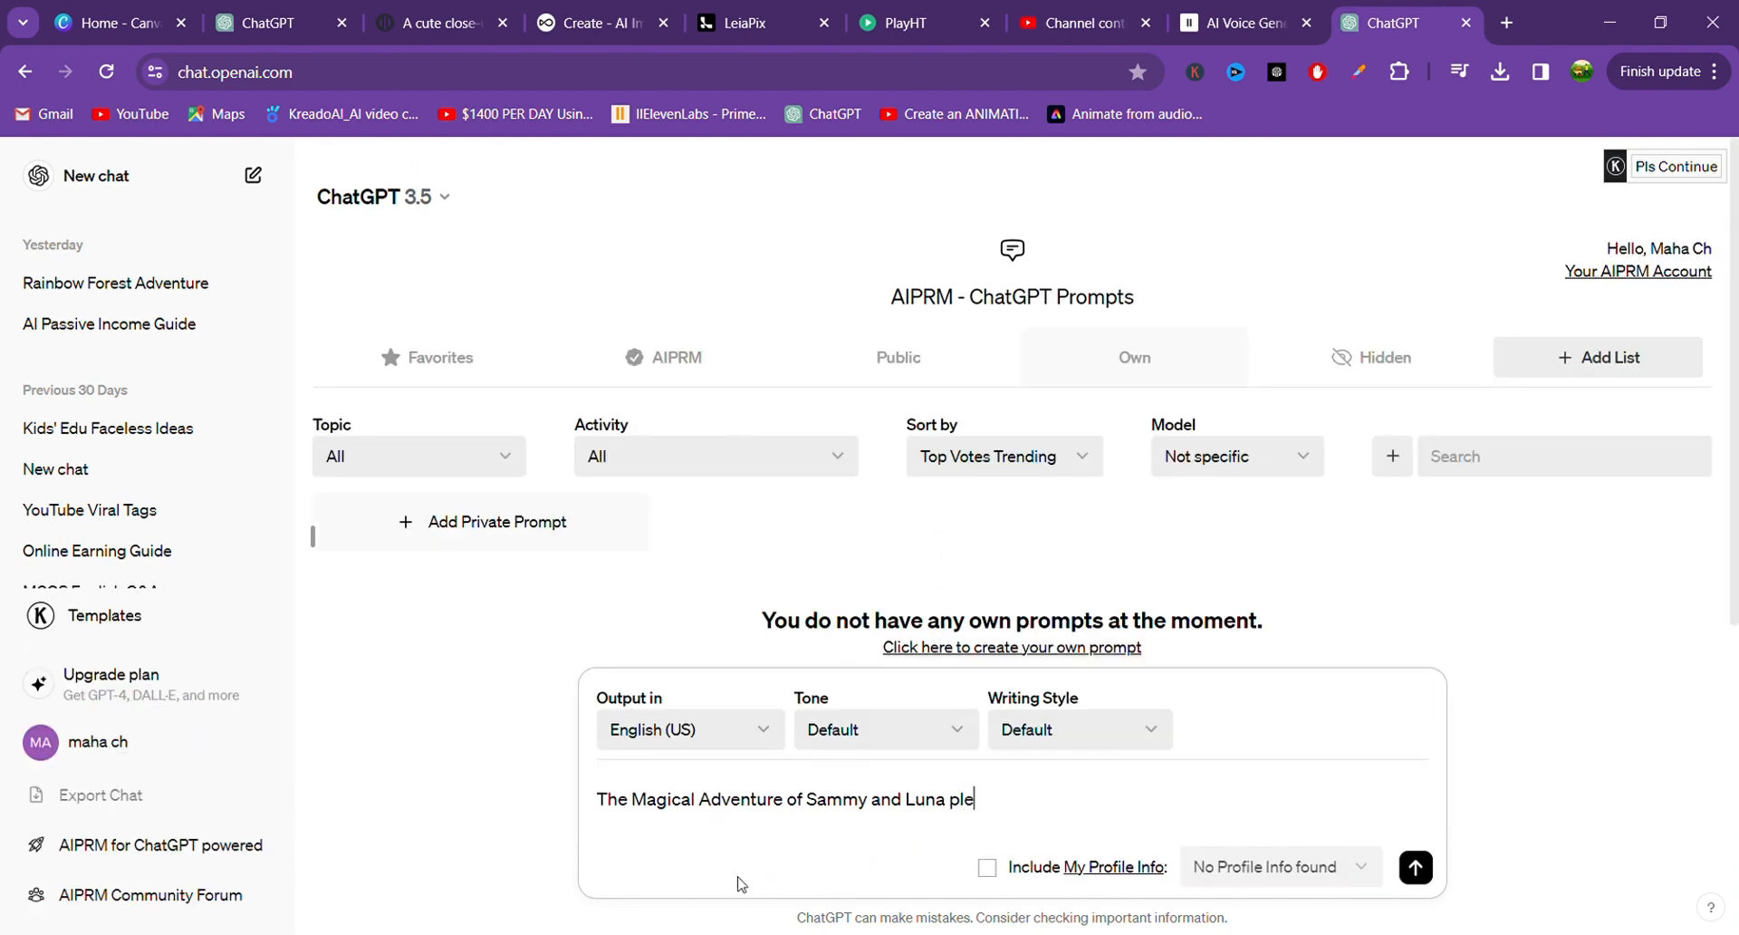
pyautogui.write('ase create a kids story')
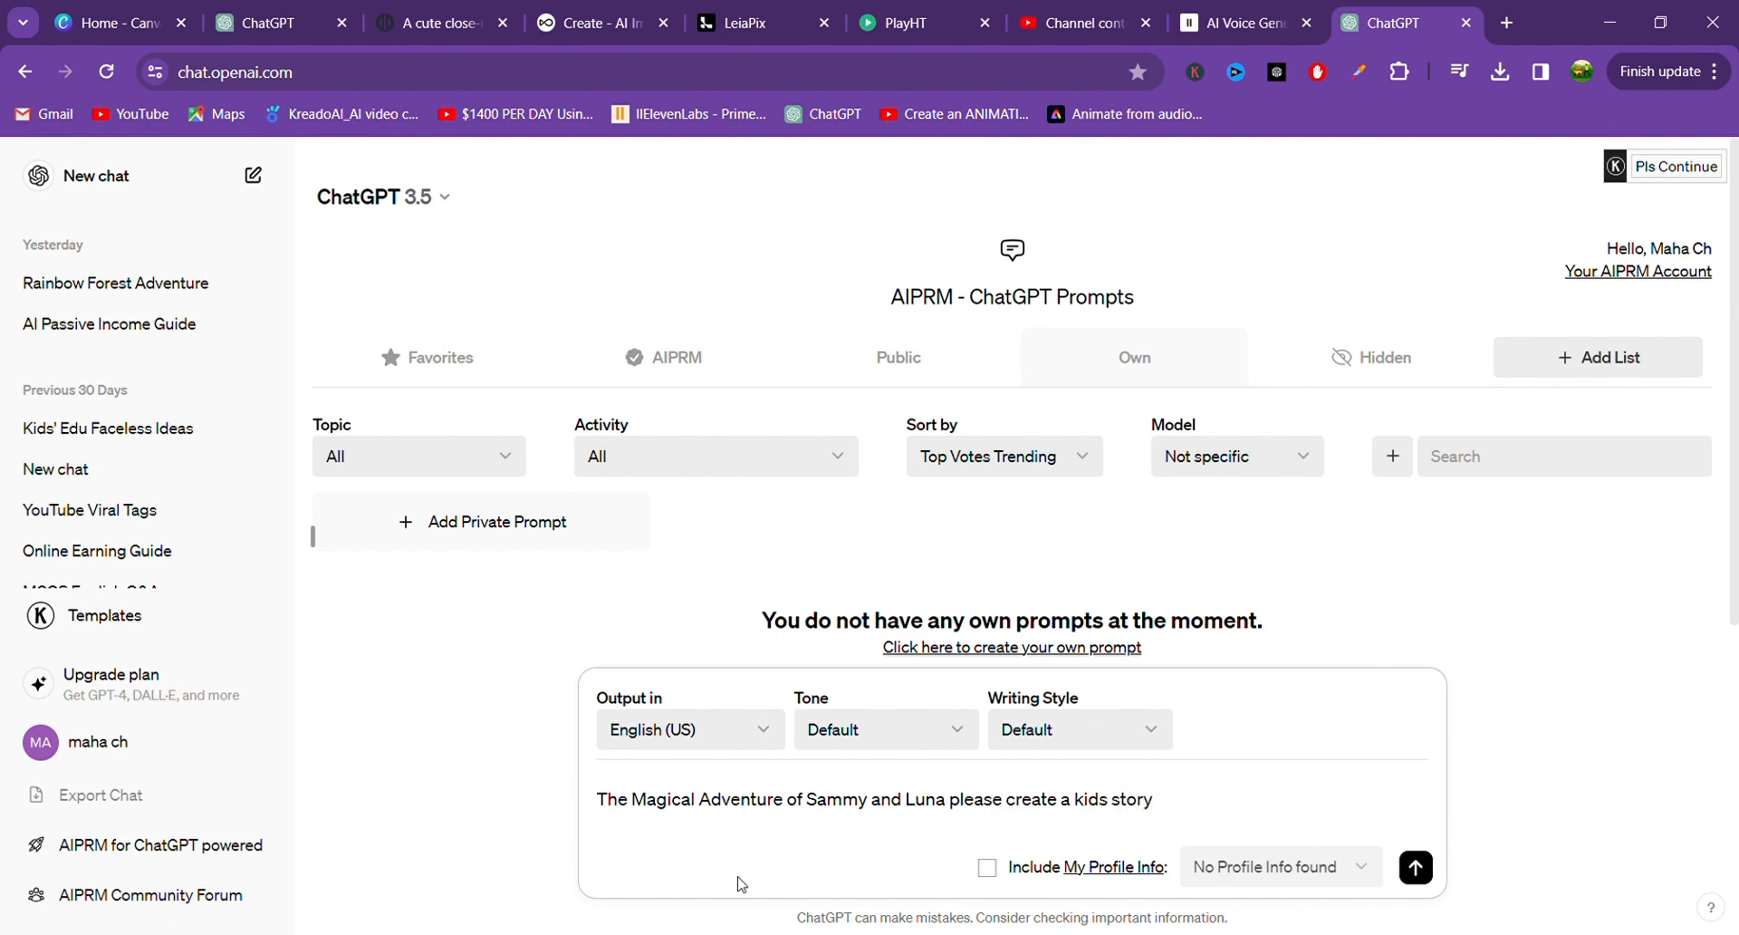
pyautogui.press('Return')
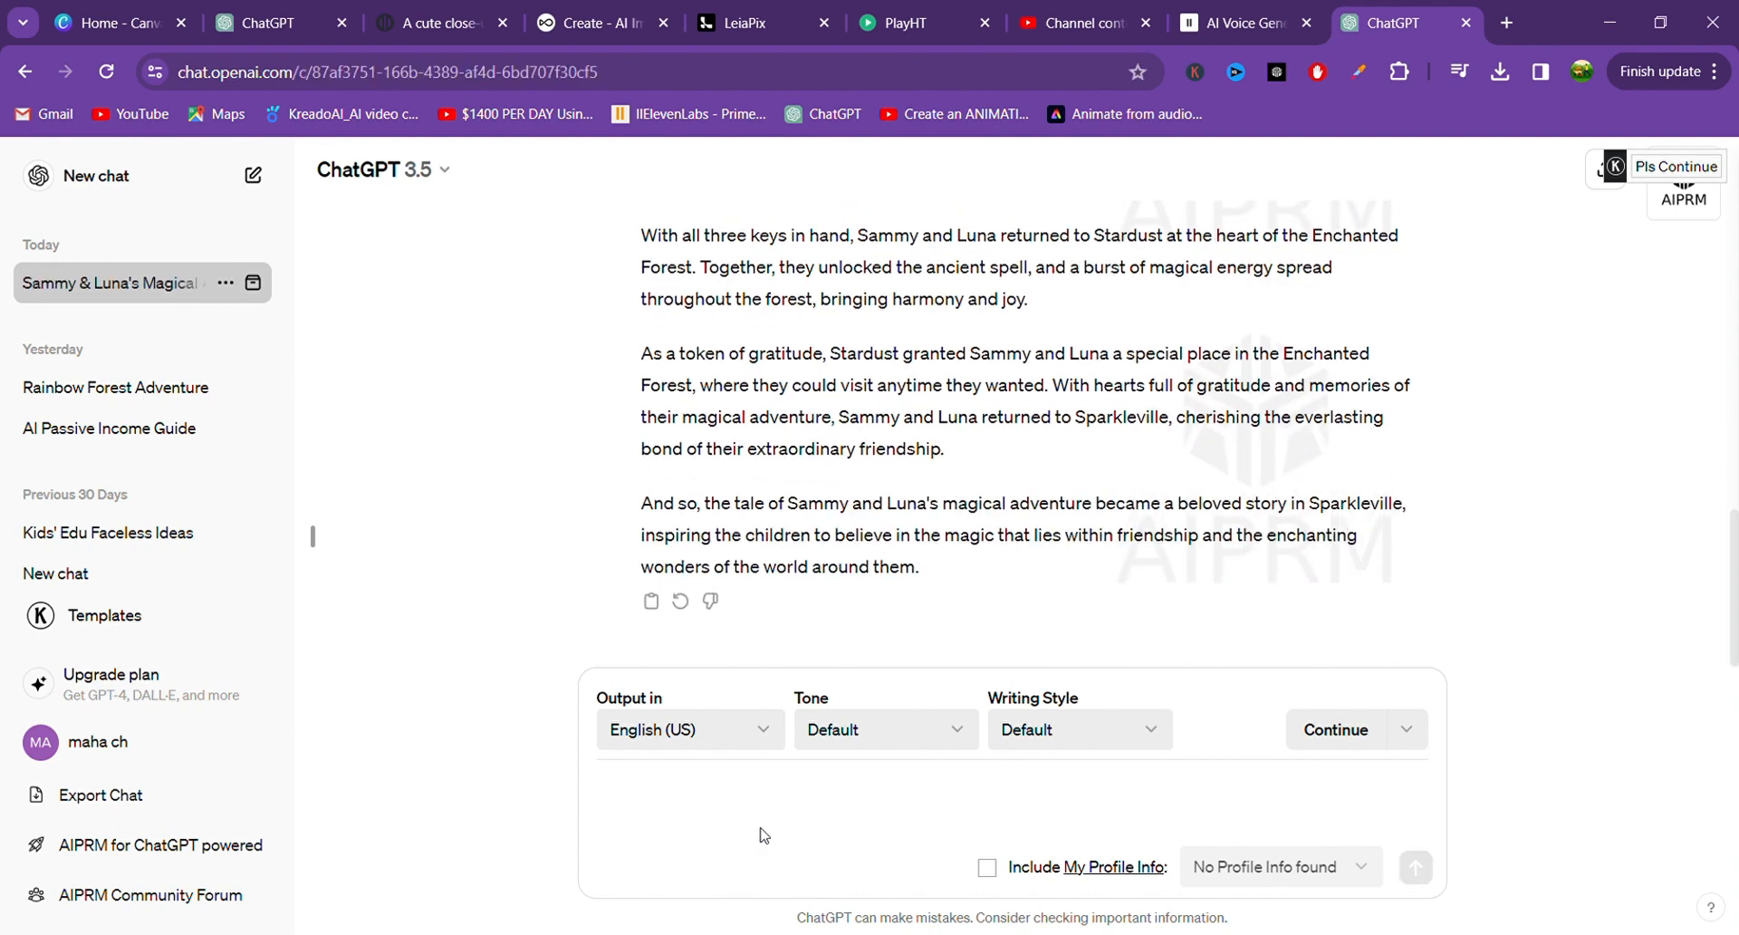
# Send ChatGPT the follow-up message "create images for video" in the same story chat.
pyautogui.scroll(15, 883, 486)
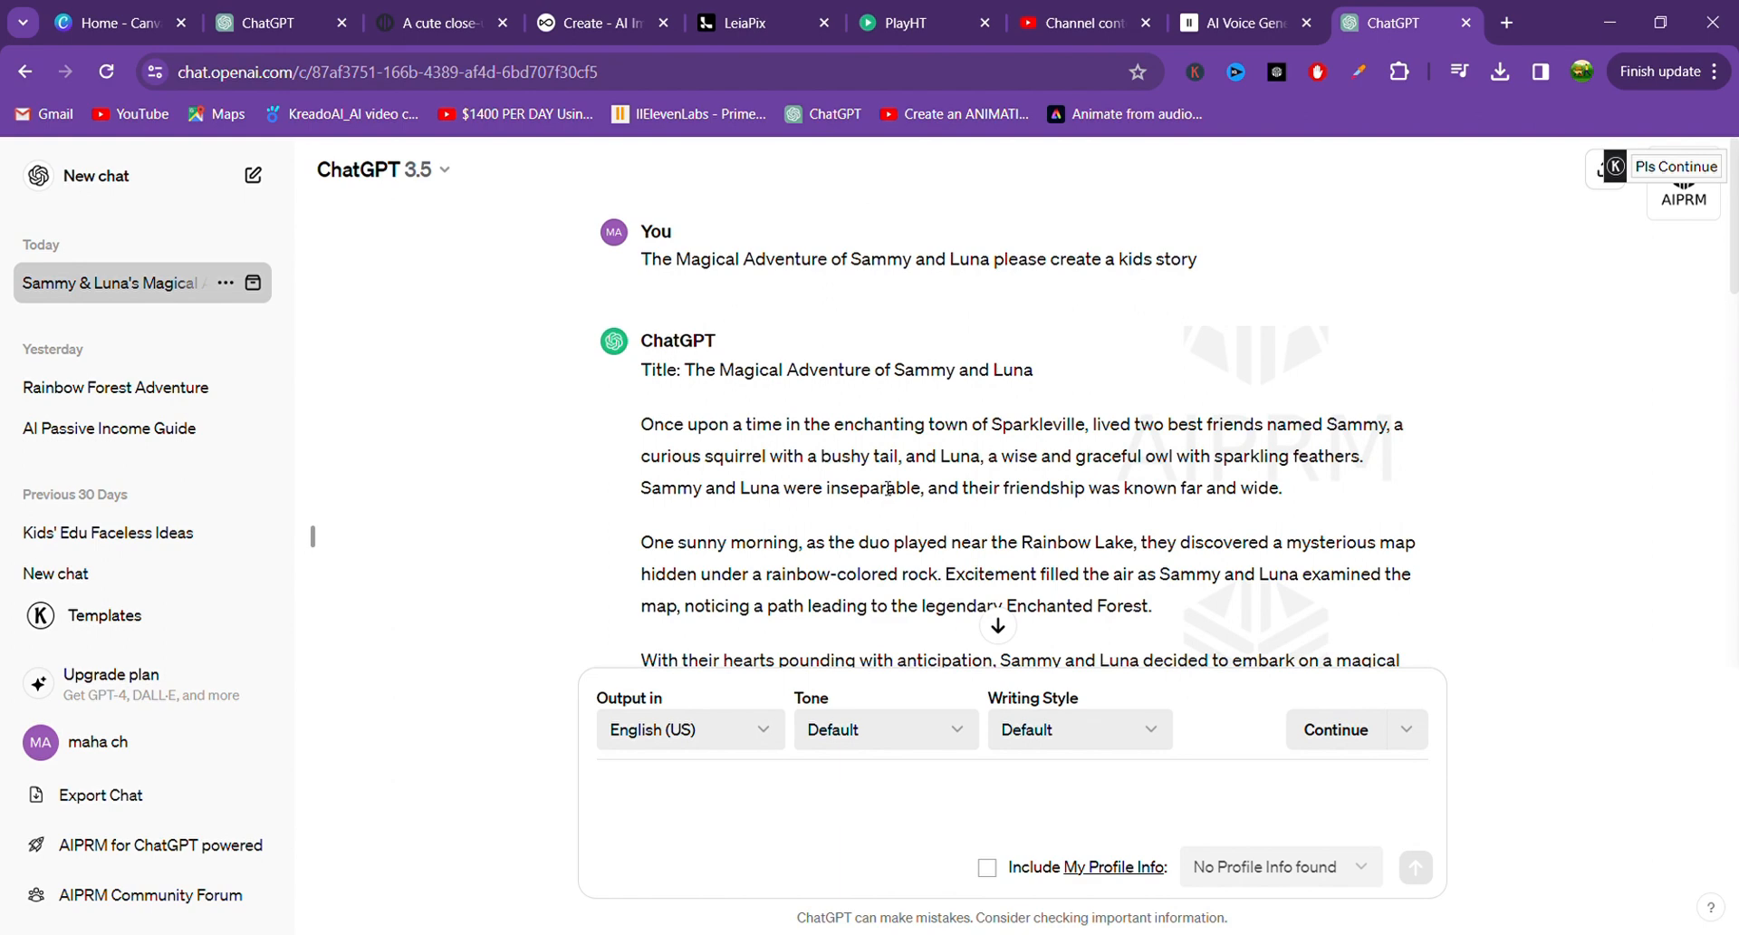
pyautogui.scroll(-15, 887, 488)
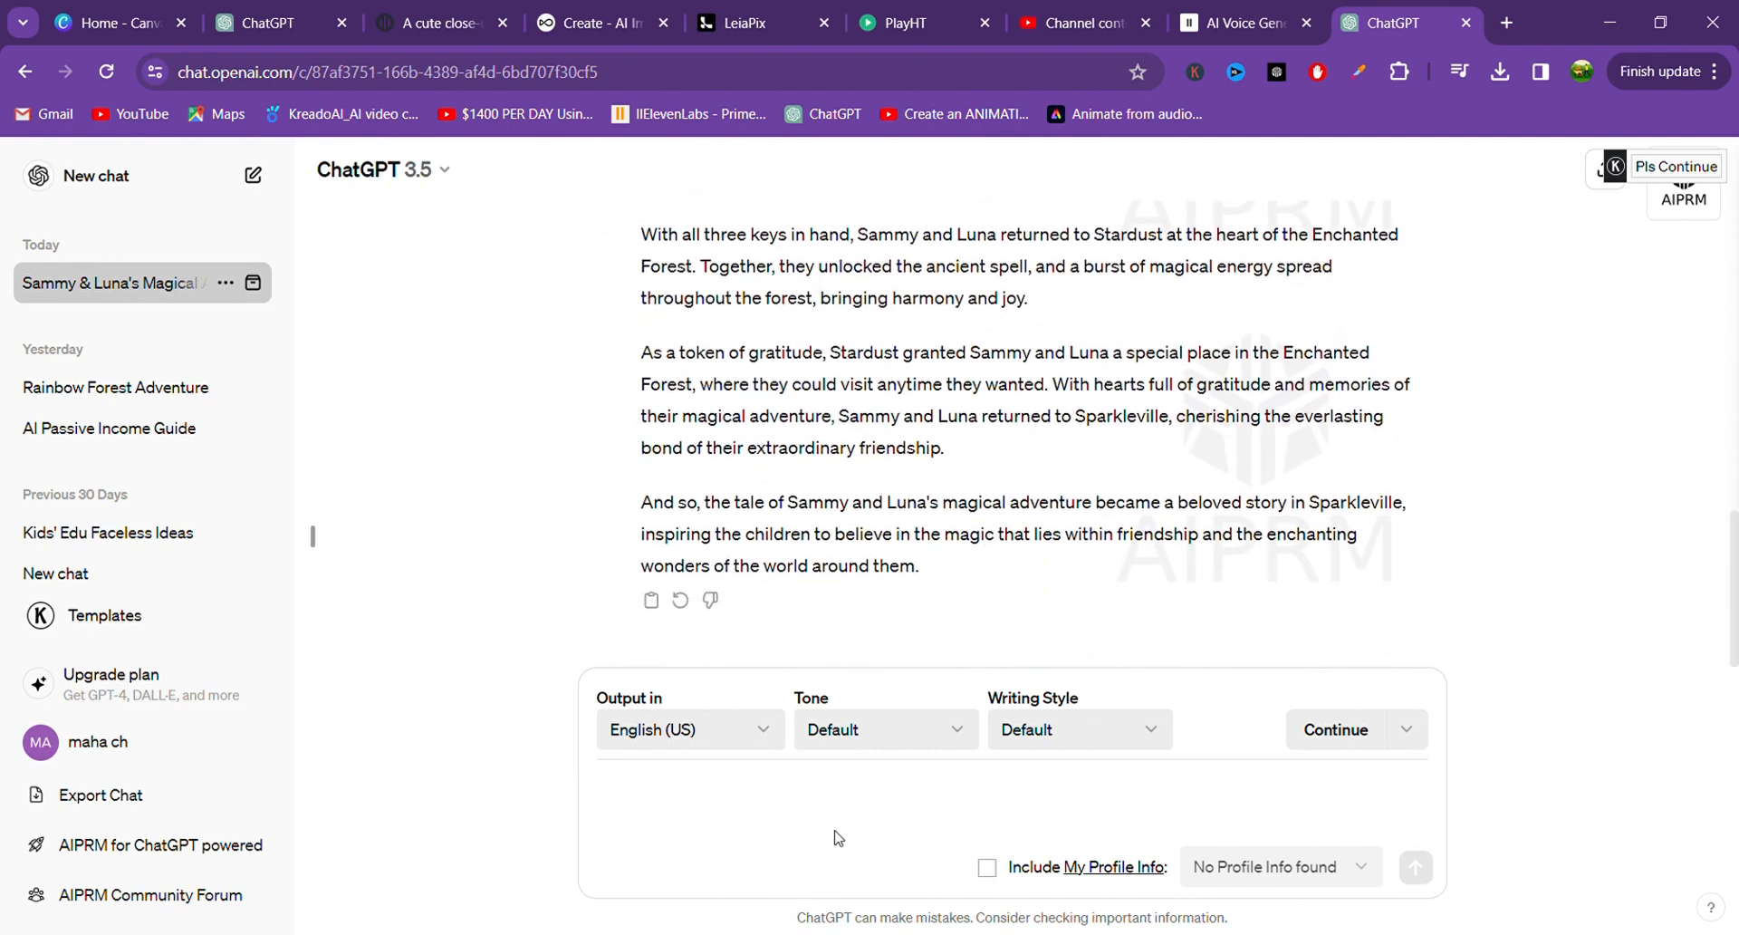
pyautogui.click(824, 823)
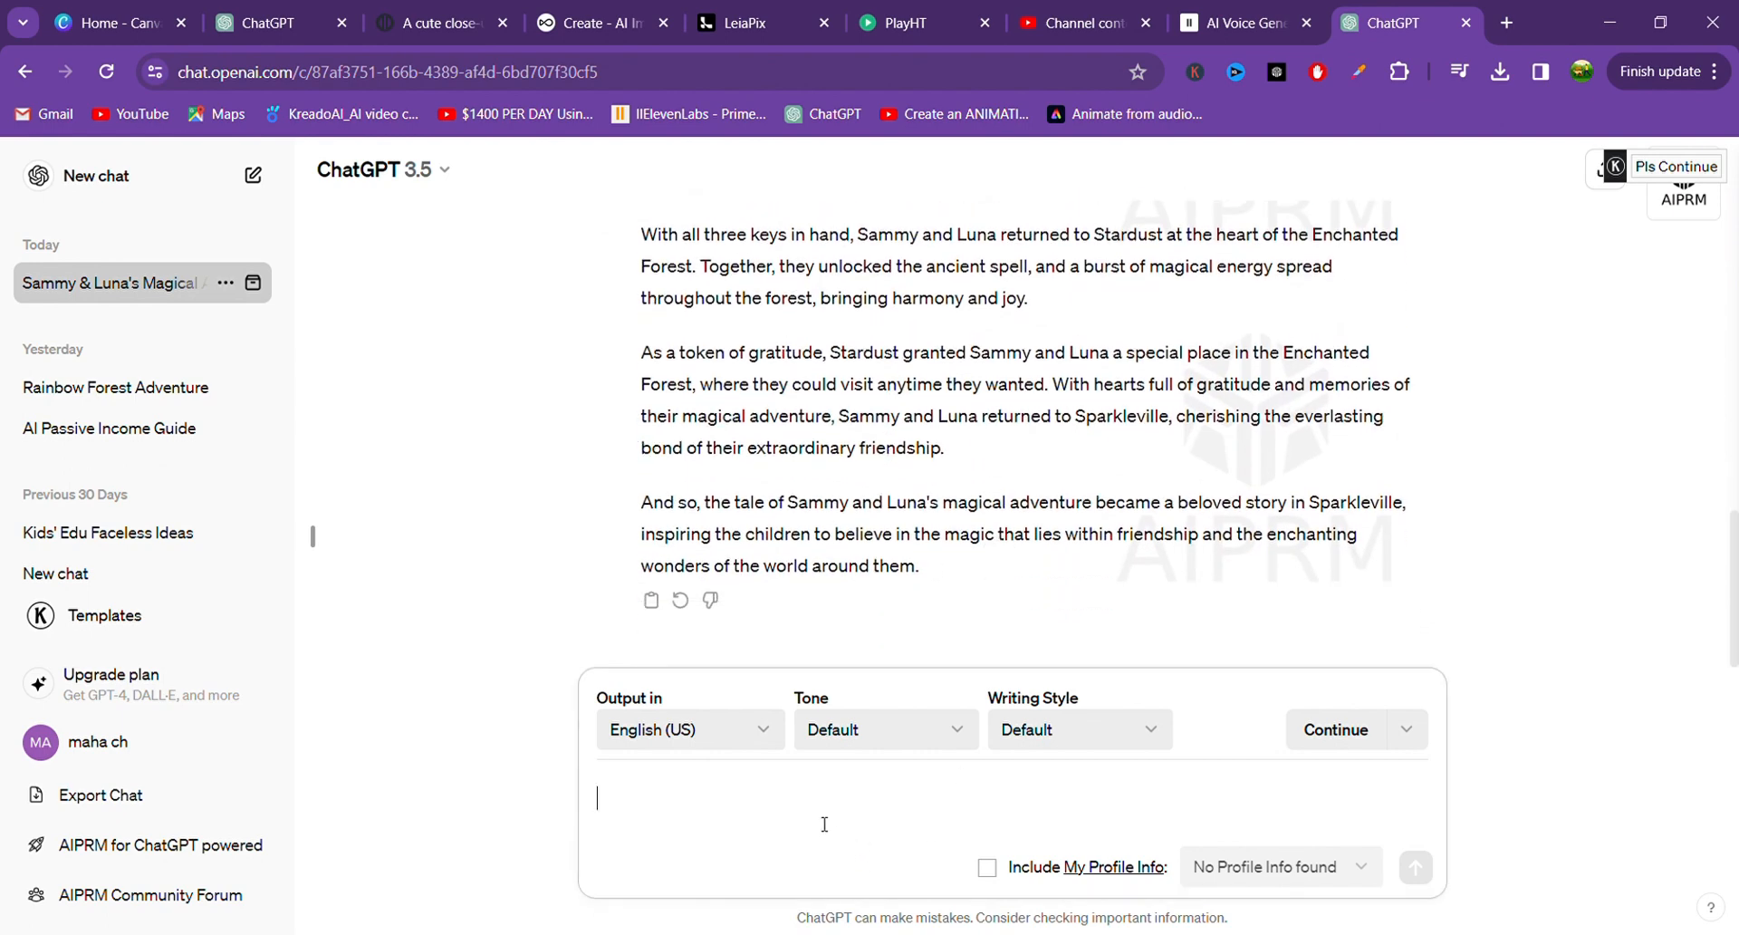
pyautogui.write('create ')
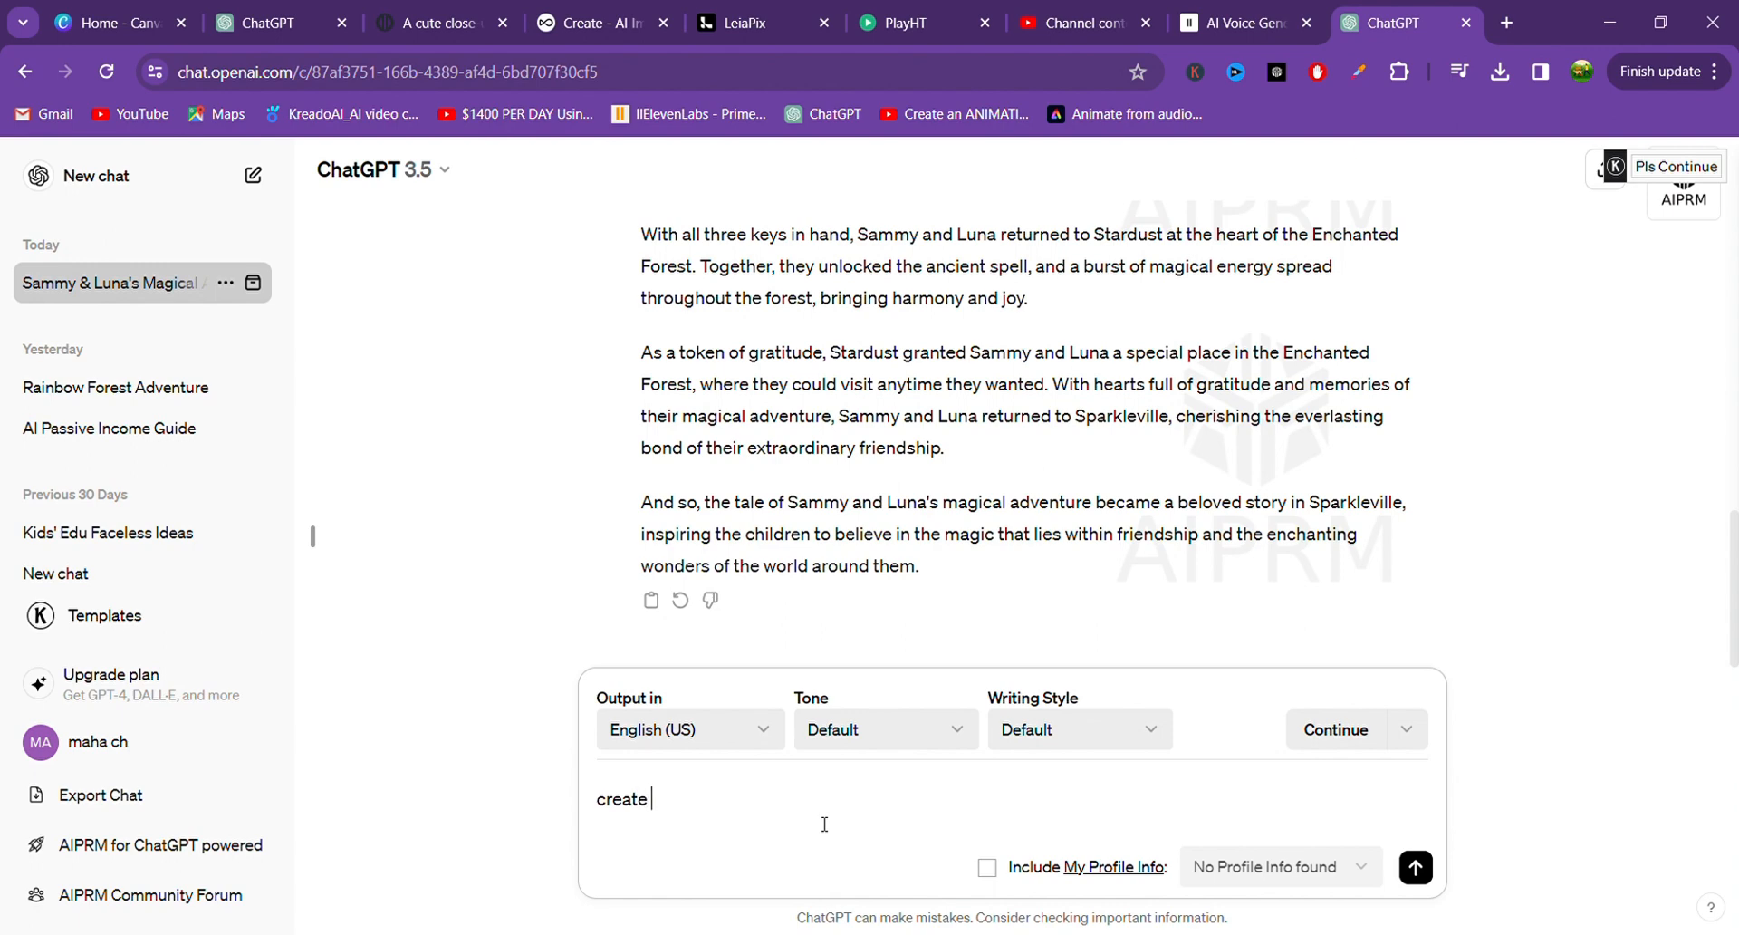
pyautogui.write('a')
# Submit the prompt "The Magical Adventure of Sammy and Luna create images for this kids video".
pyautogui.write('mages for th')
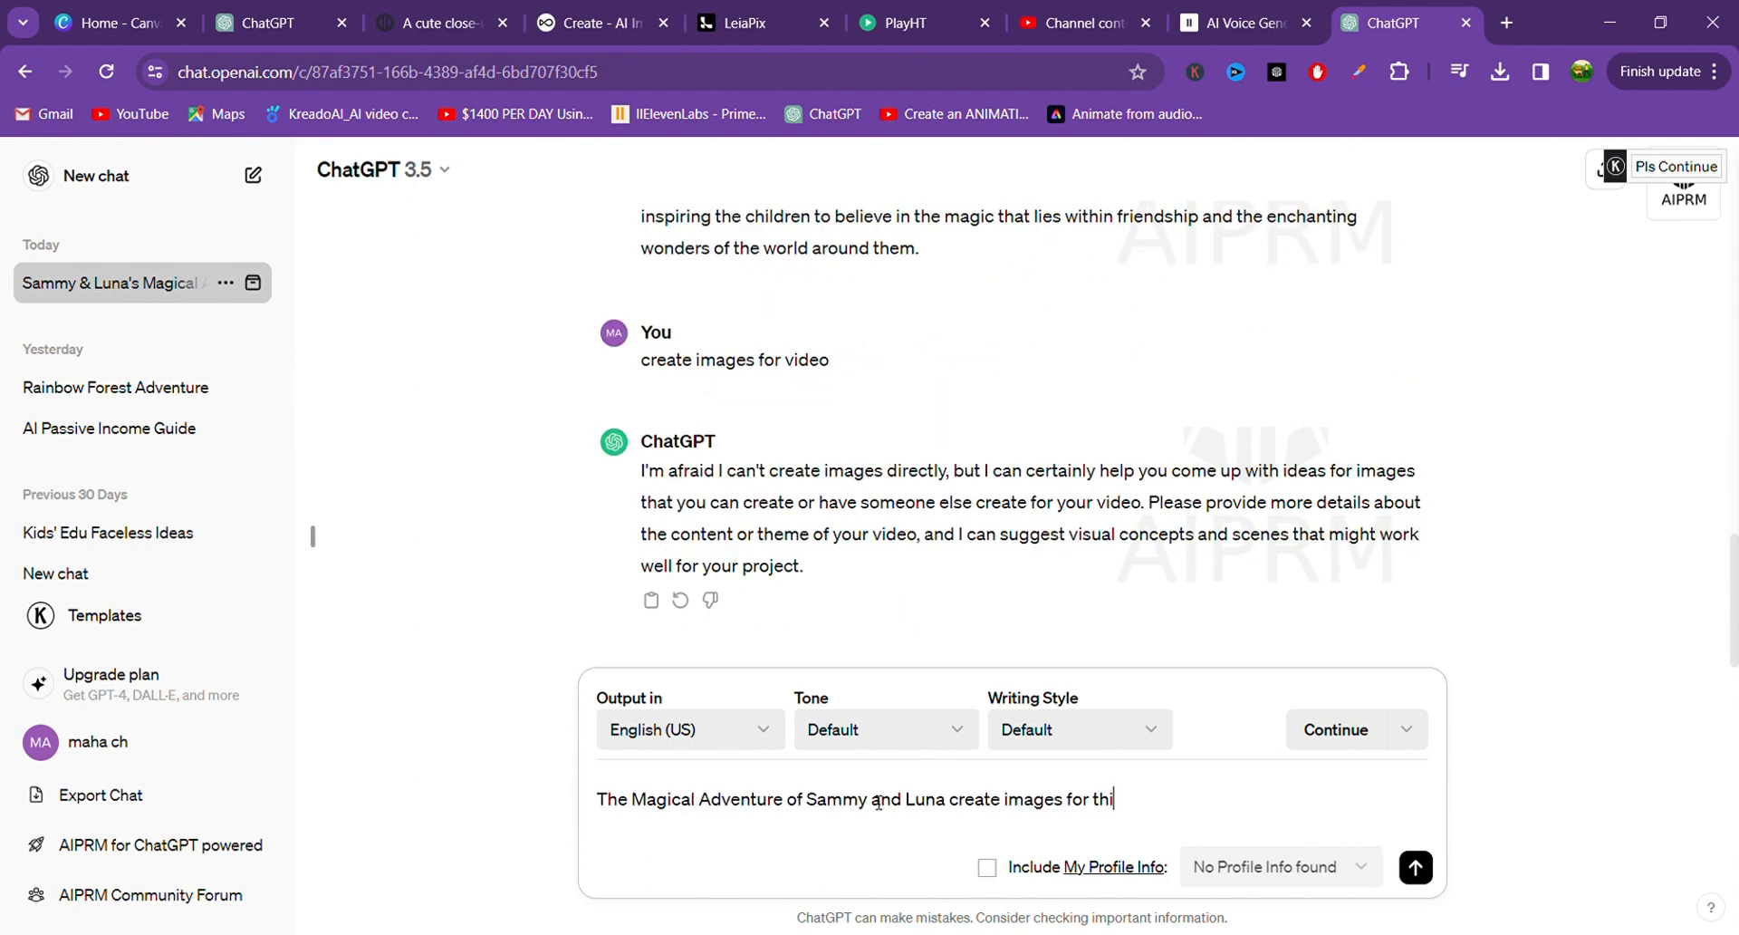
pyautogui.write('is  kids video')
pyautogui.press('Return')
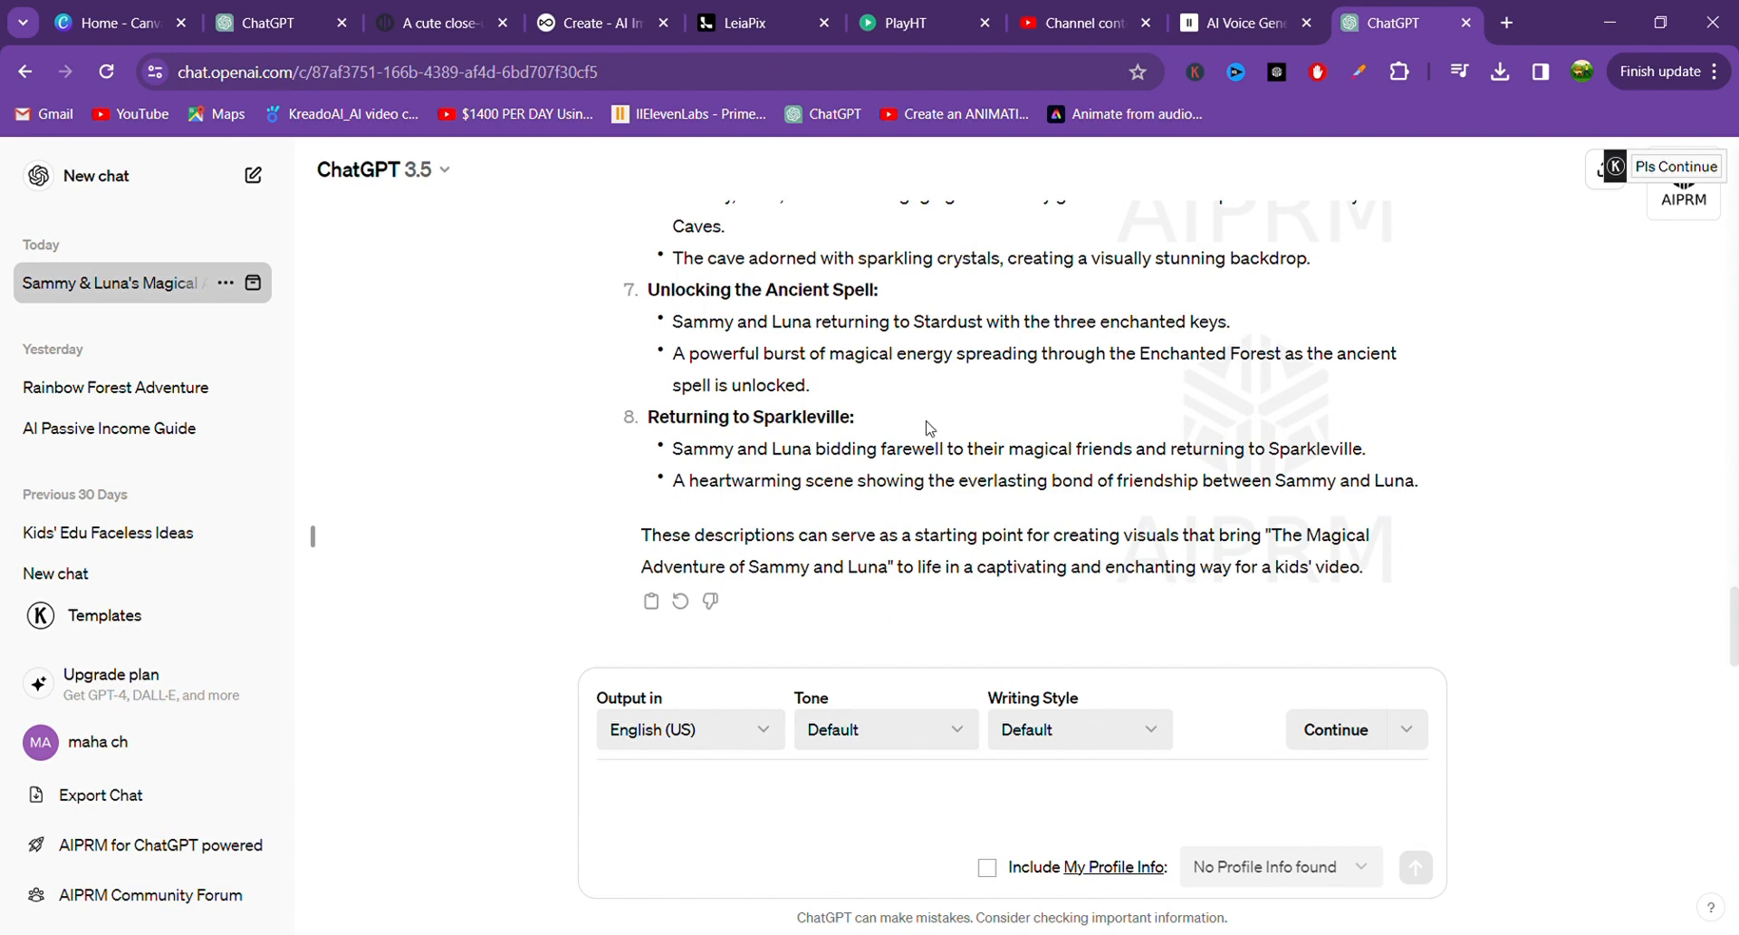
# Read through the generated kids story and the numbered scene descriptions for its illustrations.
pyautogui.scroll(9, 929, 427)
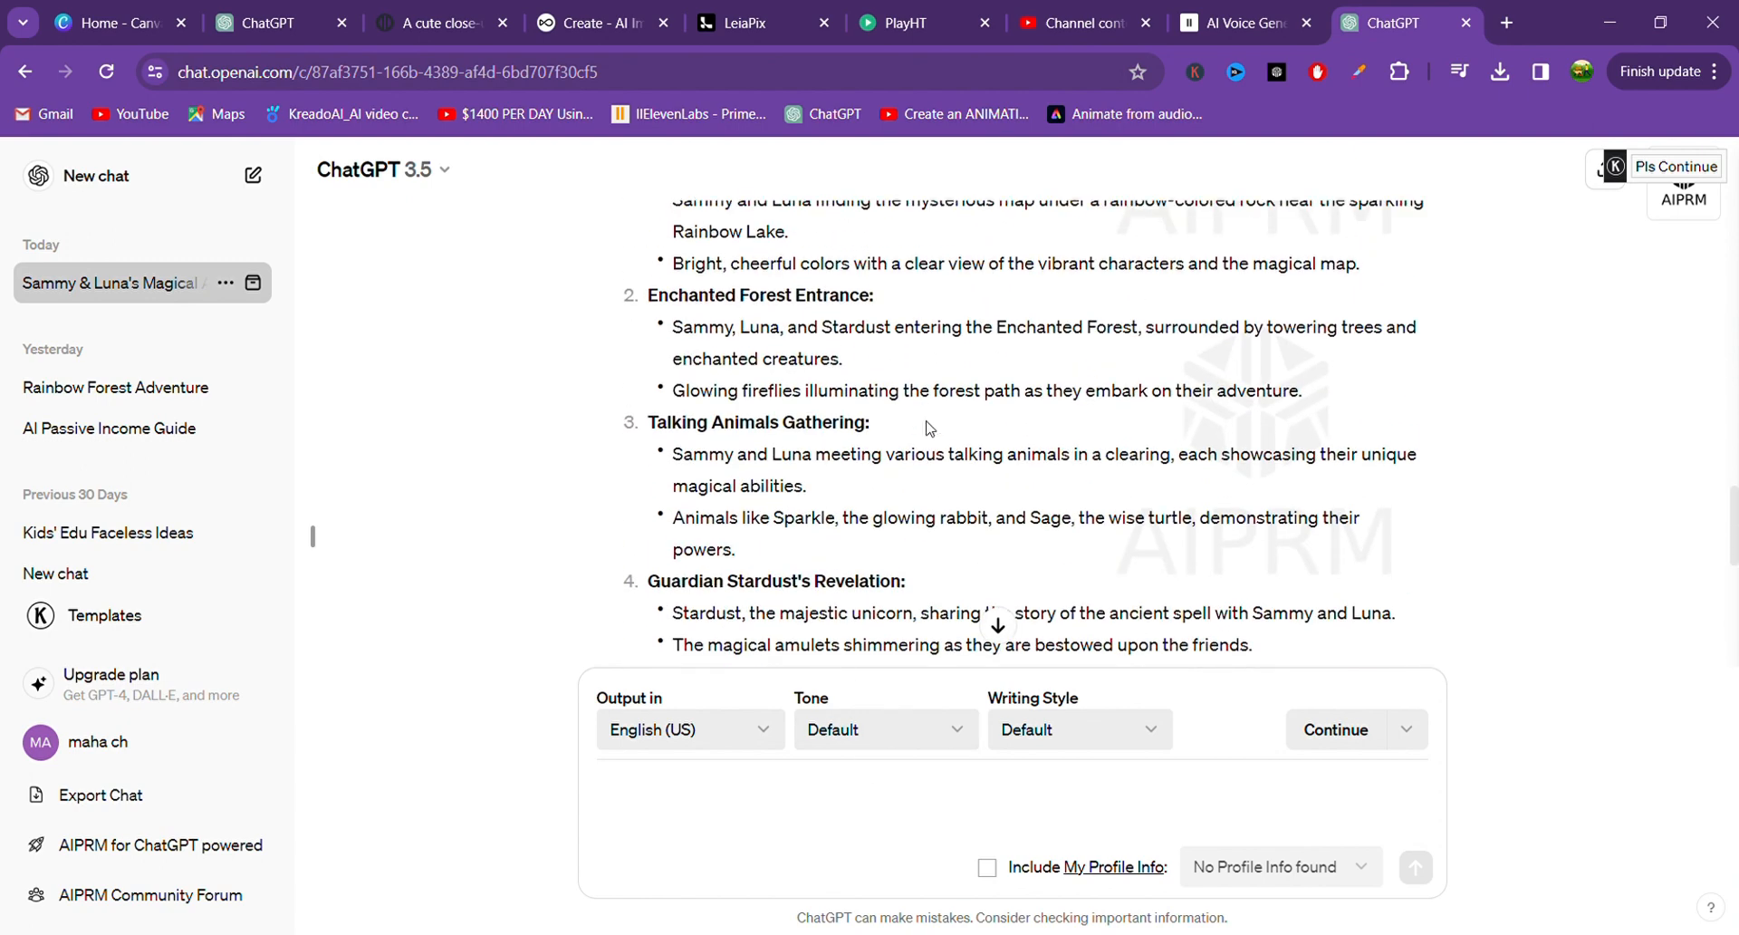
pyautogui.scroll(1, 928, 428)
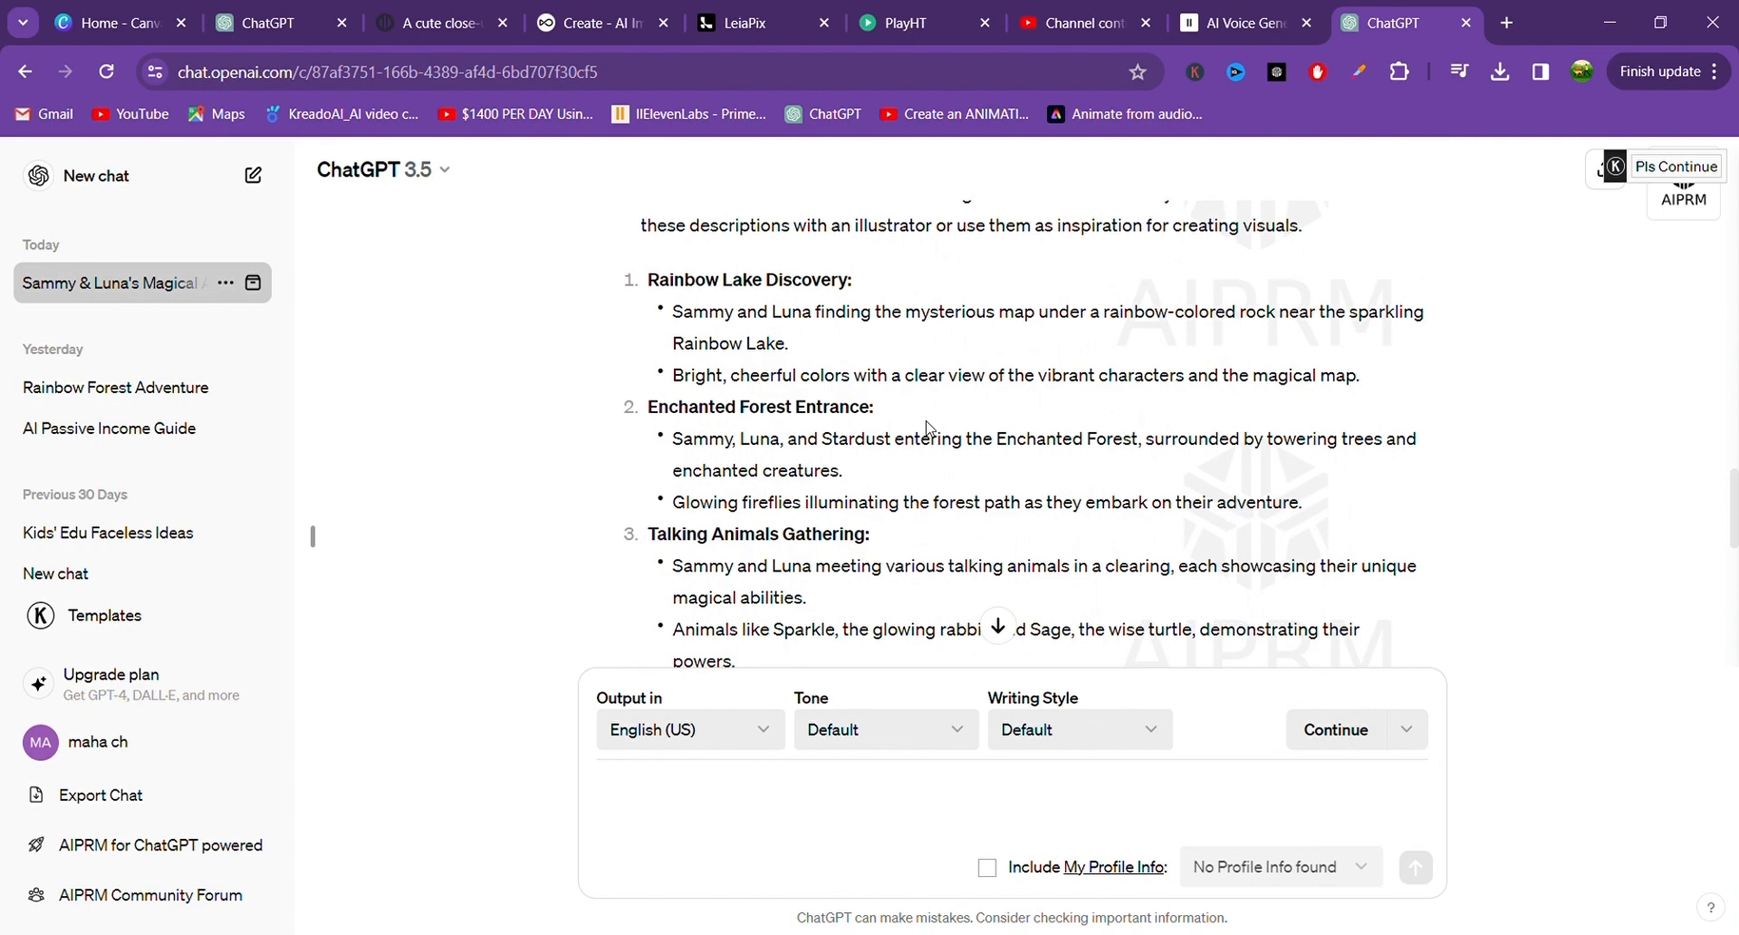
pyautogui.scroll(8, 928, 427)
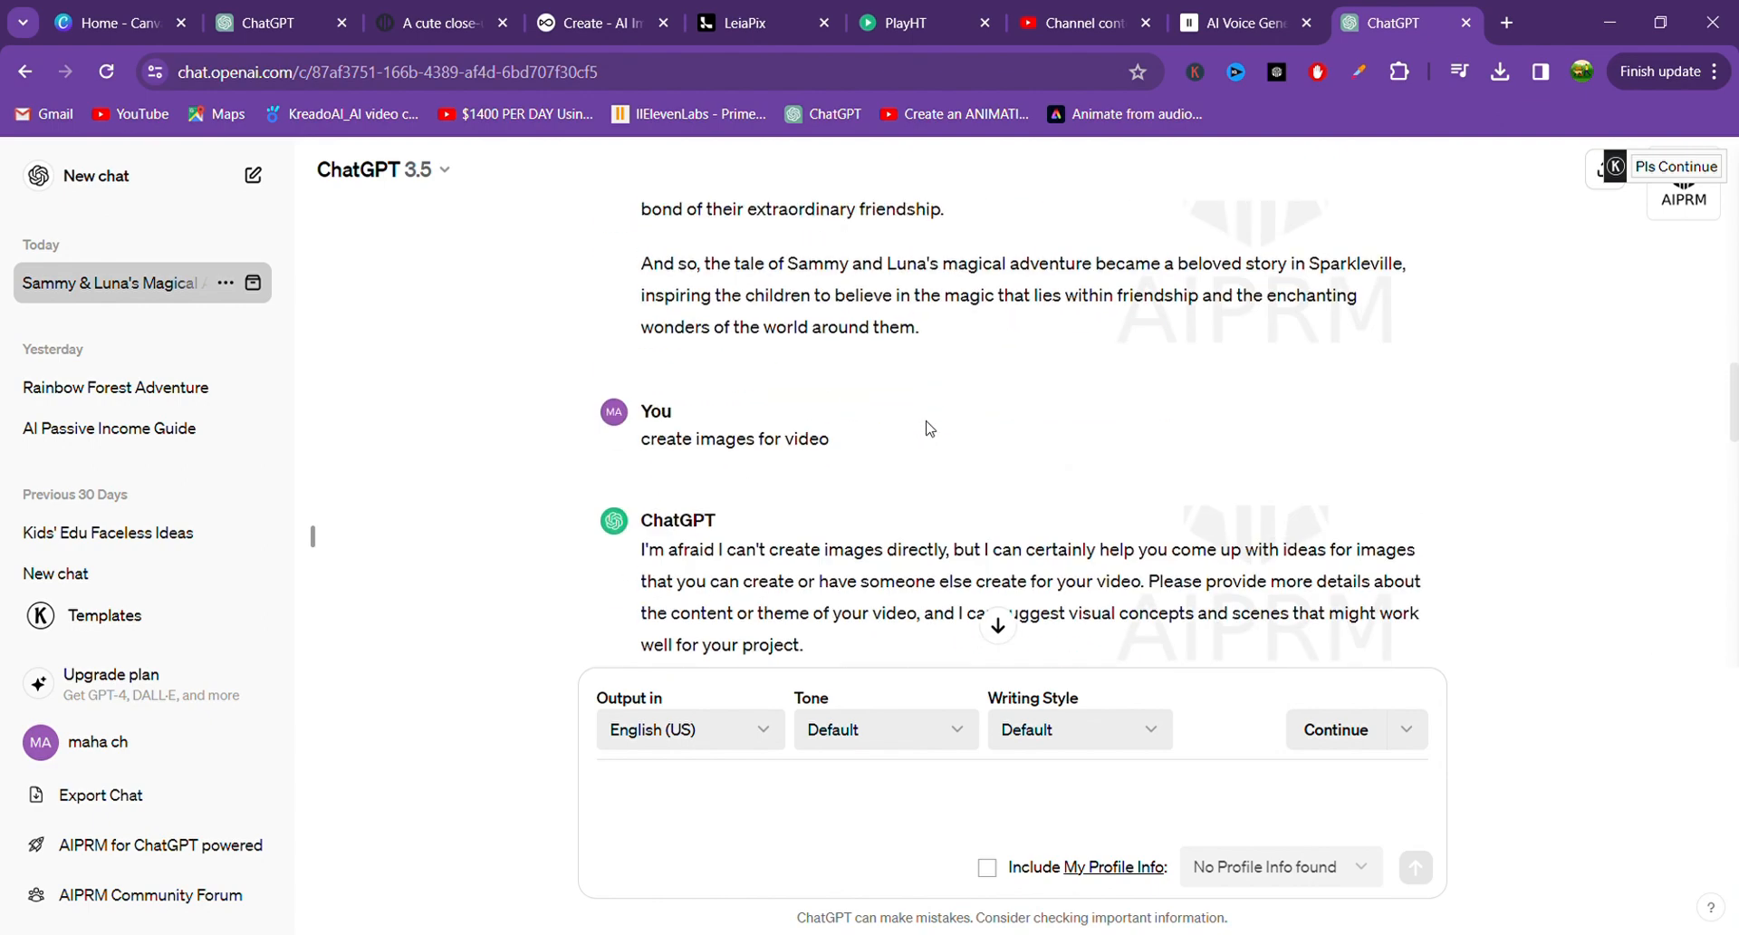
pyautogui.scroll(10, 929, 428)
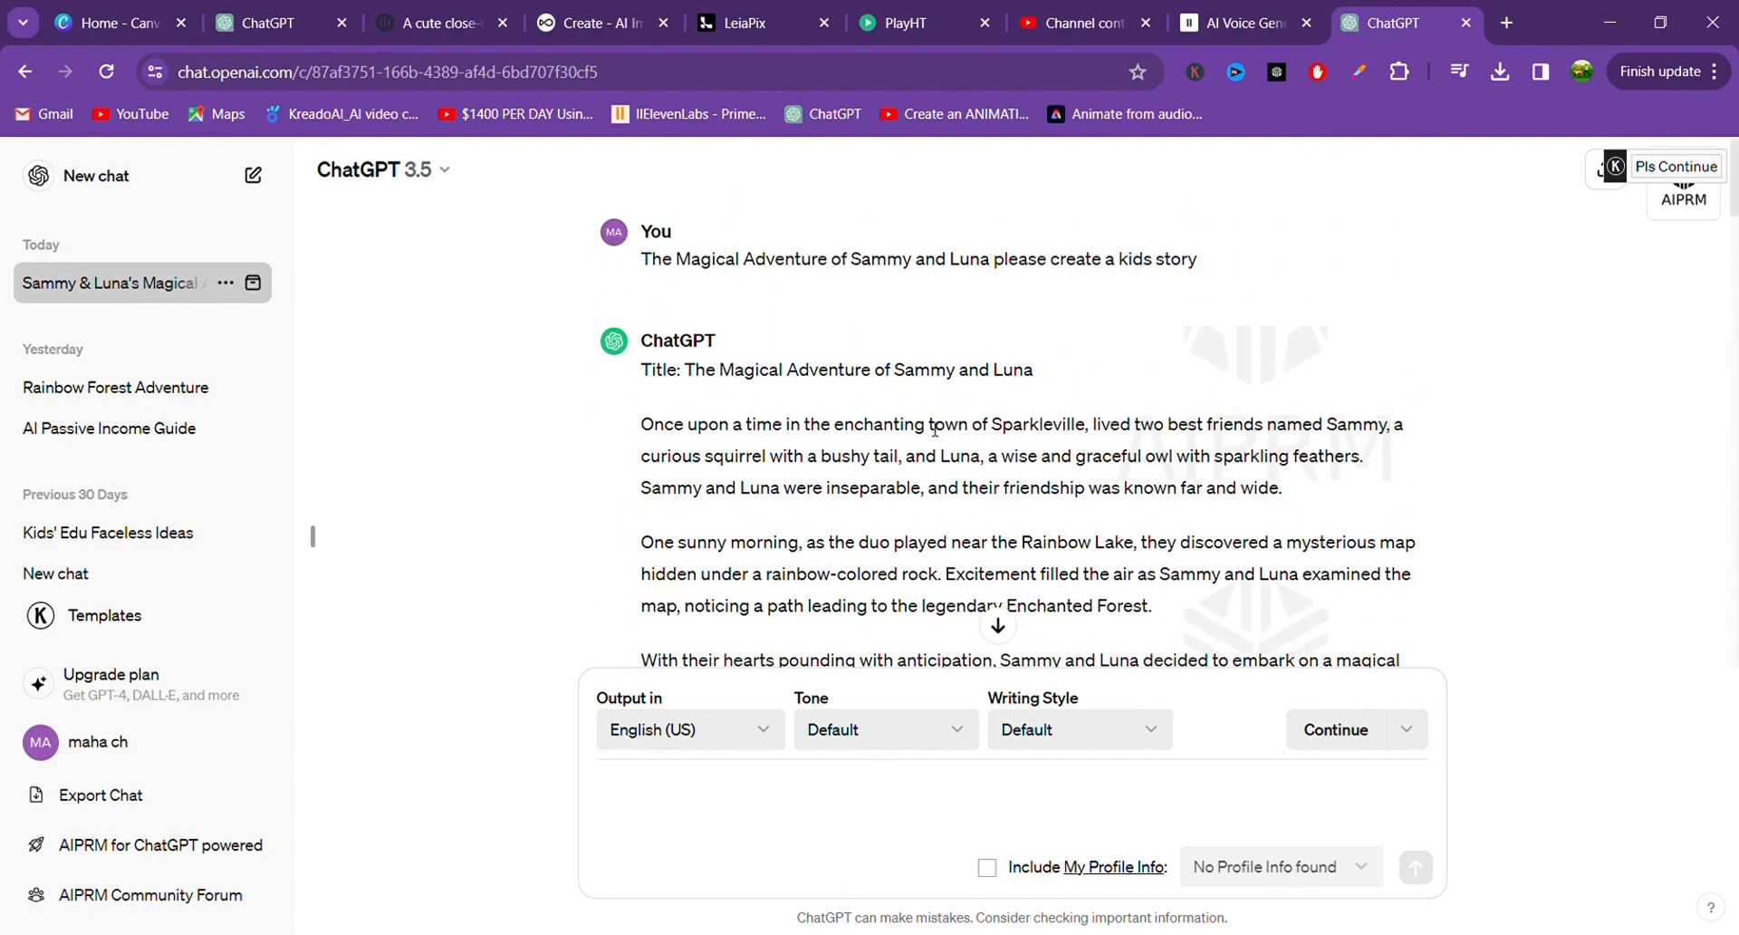
pyautogui.scroll(-20, 935, 429)
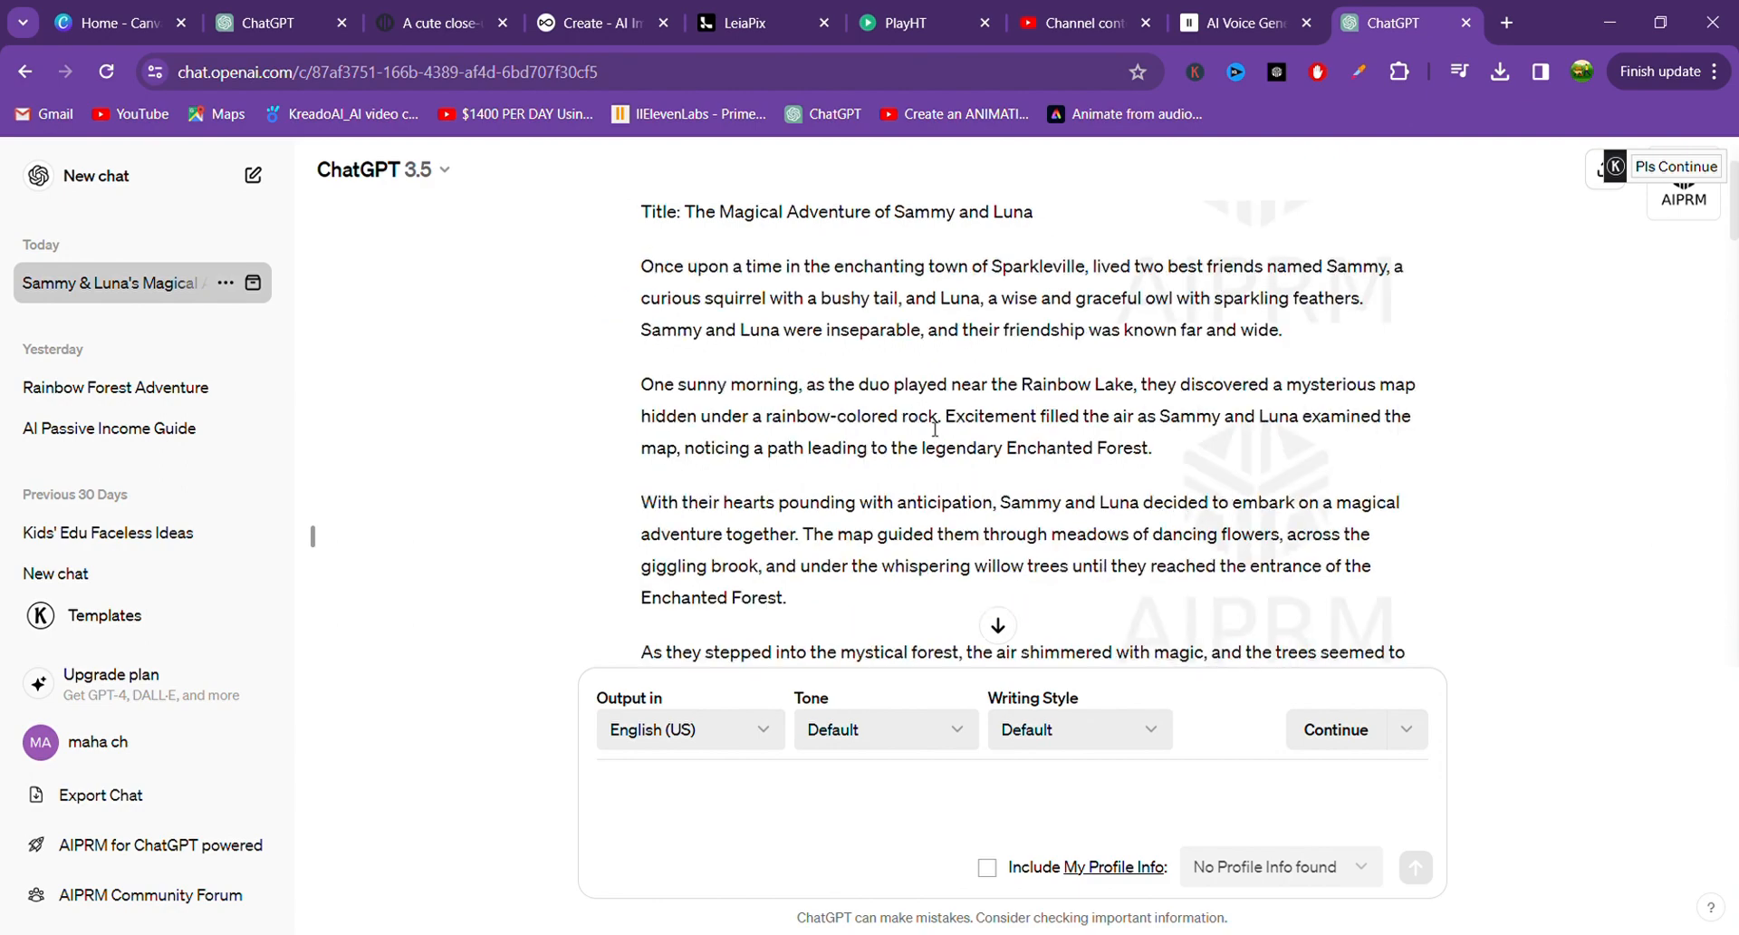
pyautogui.scroll(-2, 935, 430)
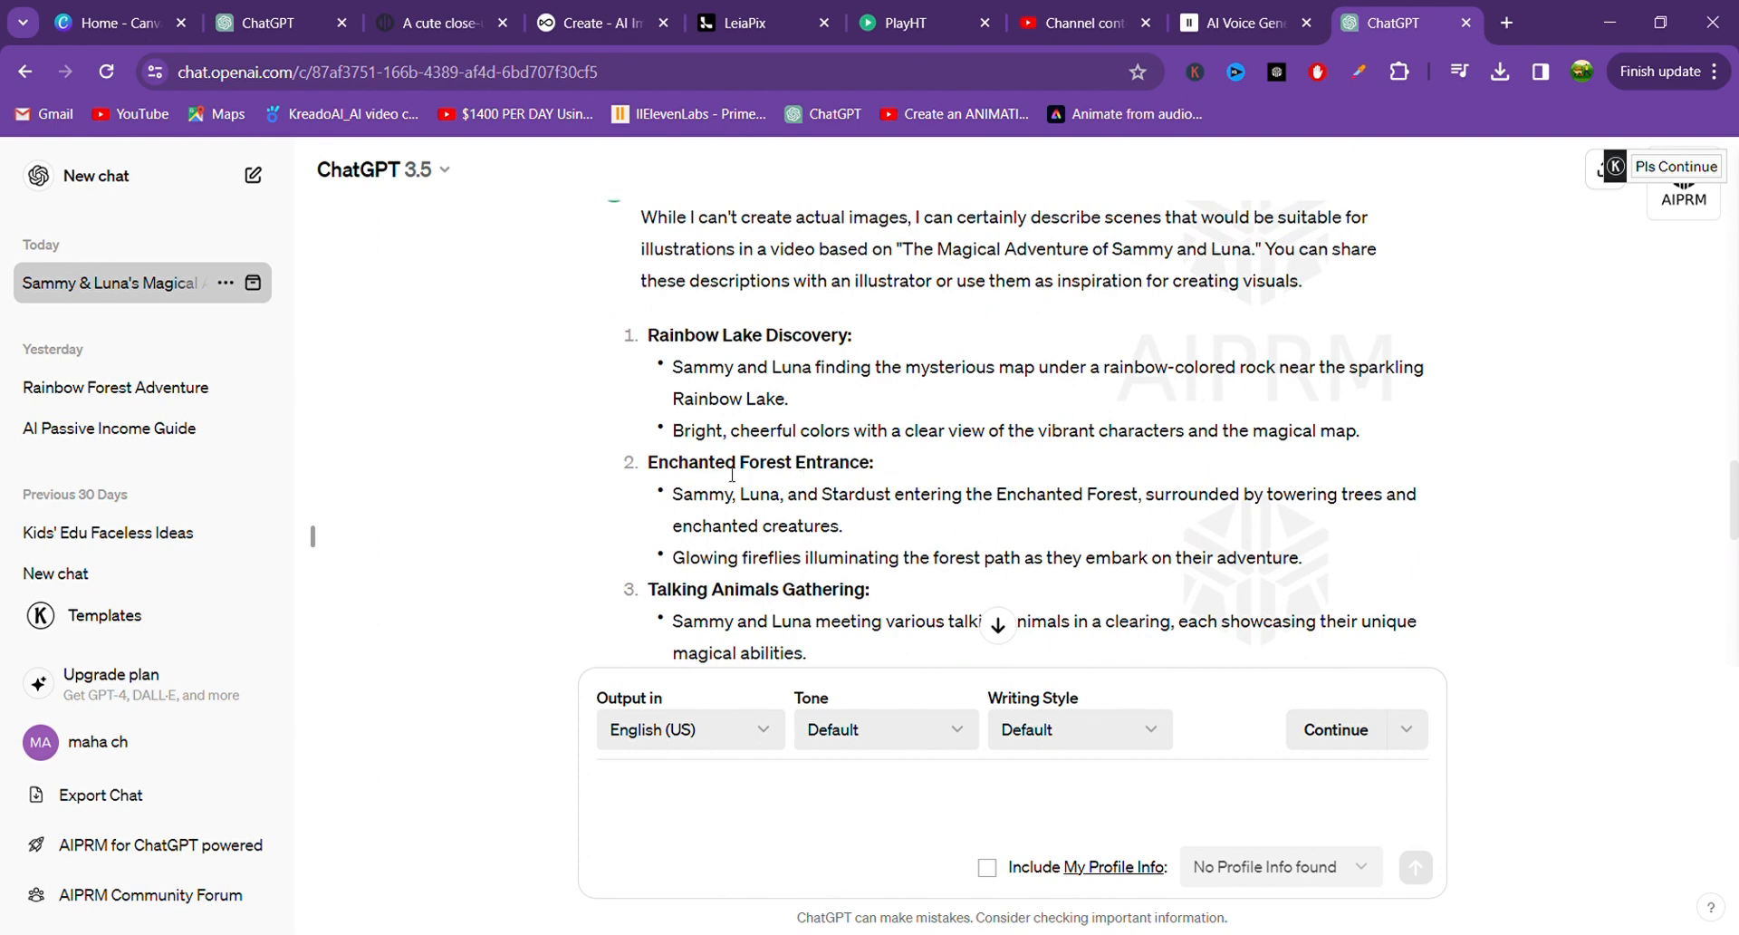
pyautogui.scroll(-1, 876, 461)
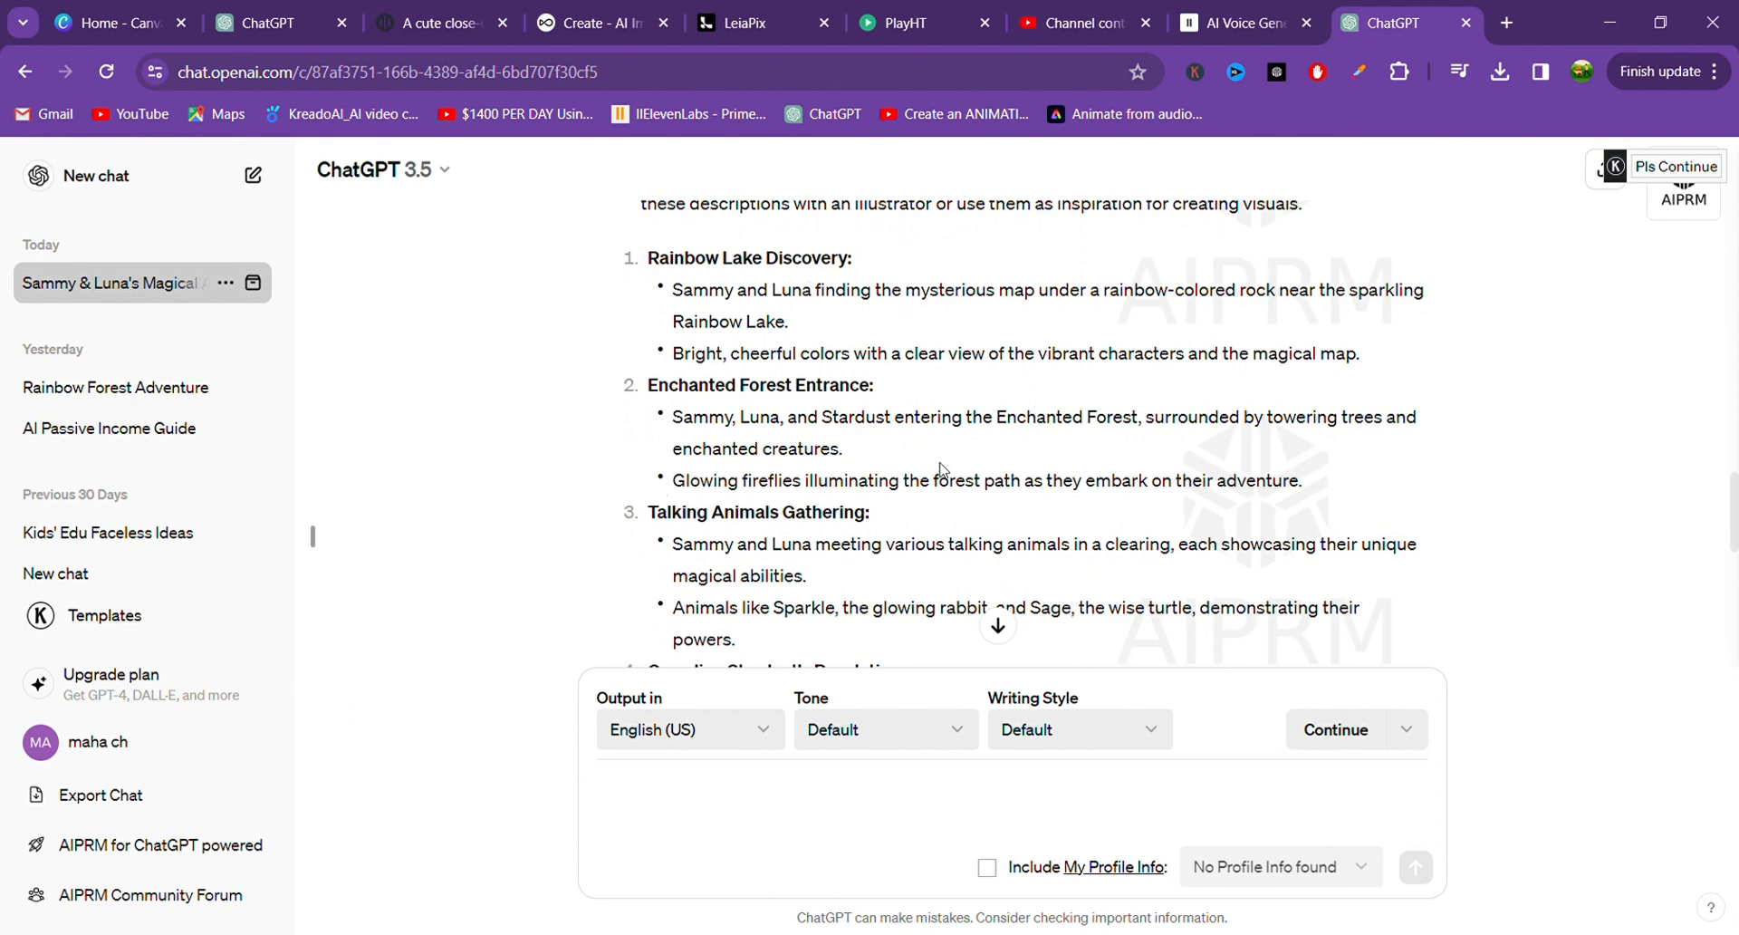
pyautogui.scroll(-5, 874, 622)
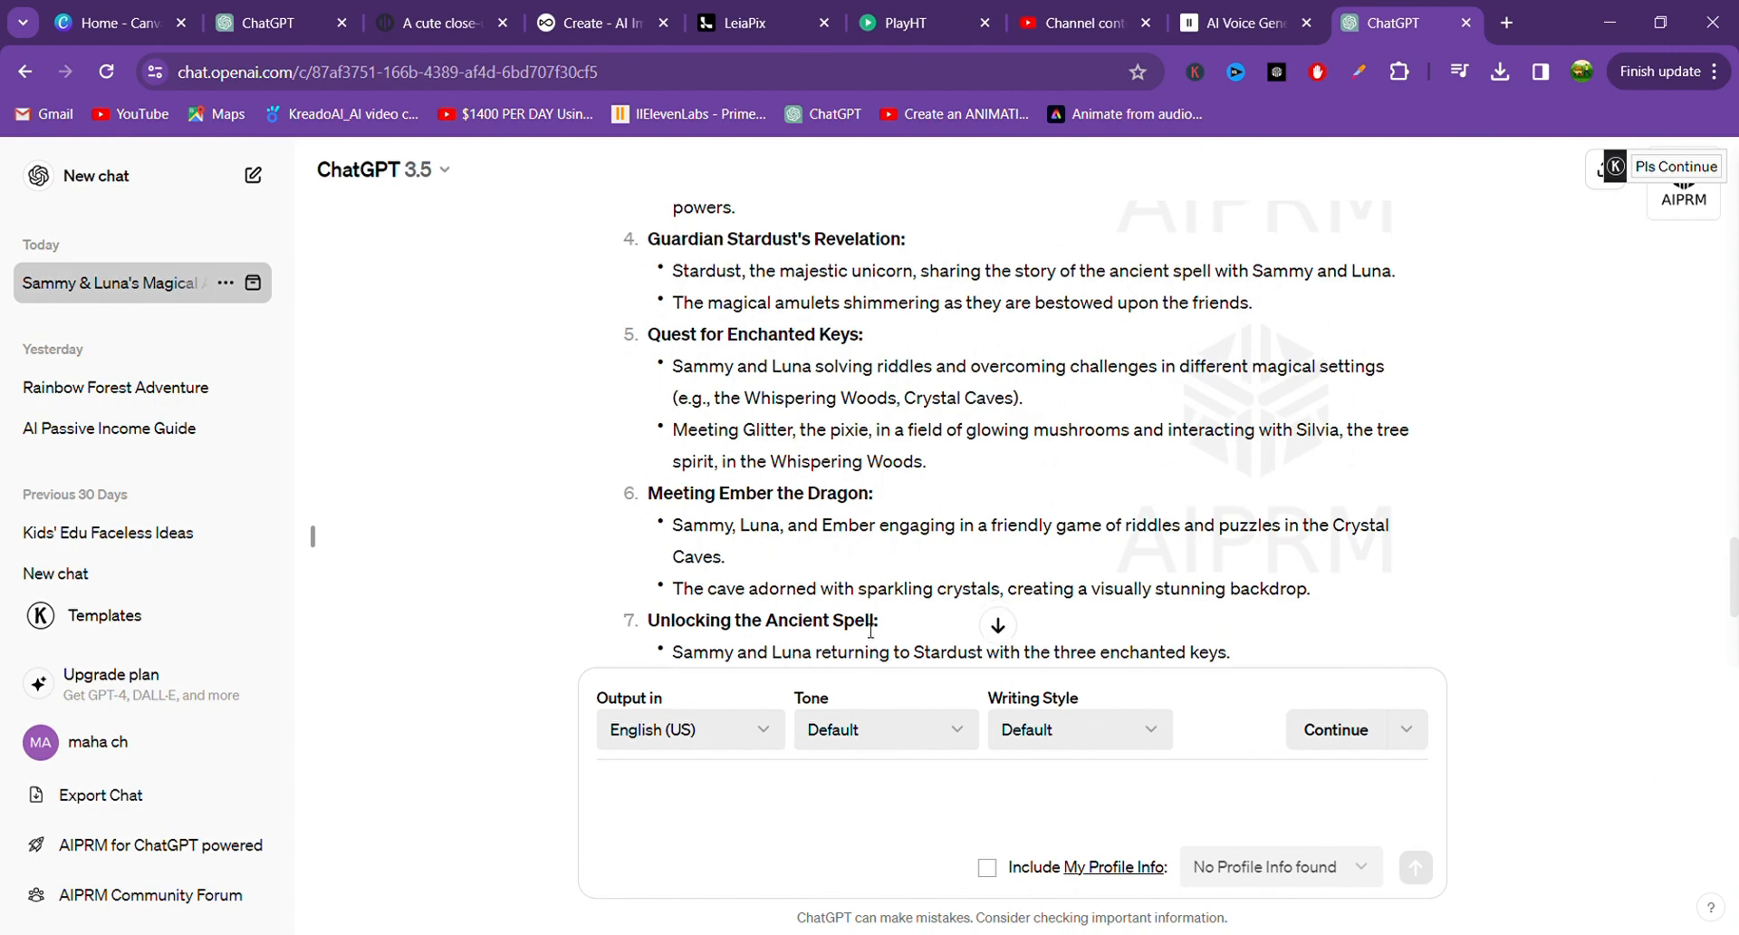
pyautogui.scroll(-4, 889, 622)
pyautogui.scroll(3, 870, 627)
pyautogui.scroll(8, 865, 630)
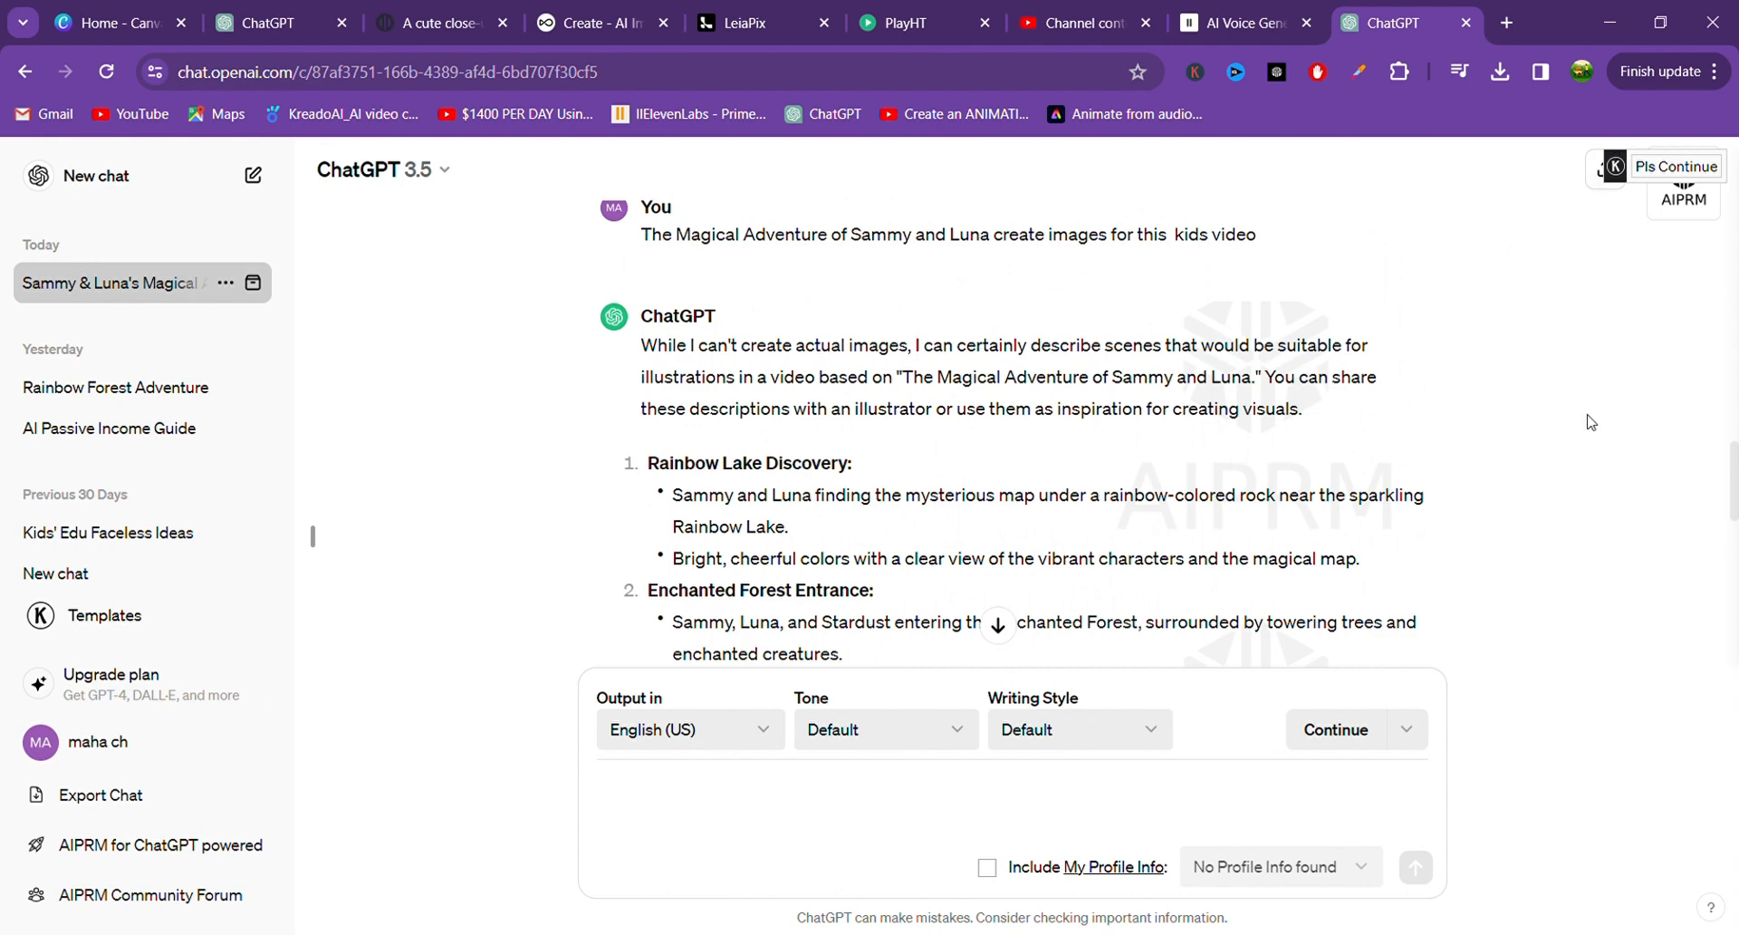
# Open openart.ai in a new browser tab and go to its image creation page.
pyautogui.click(1496, 29)
pyautogui.write('o')
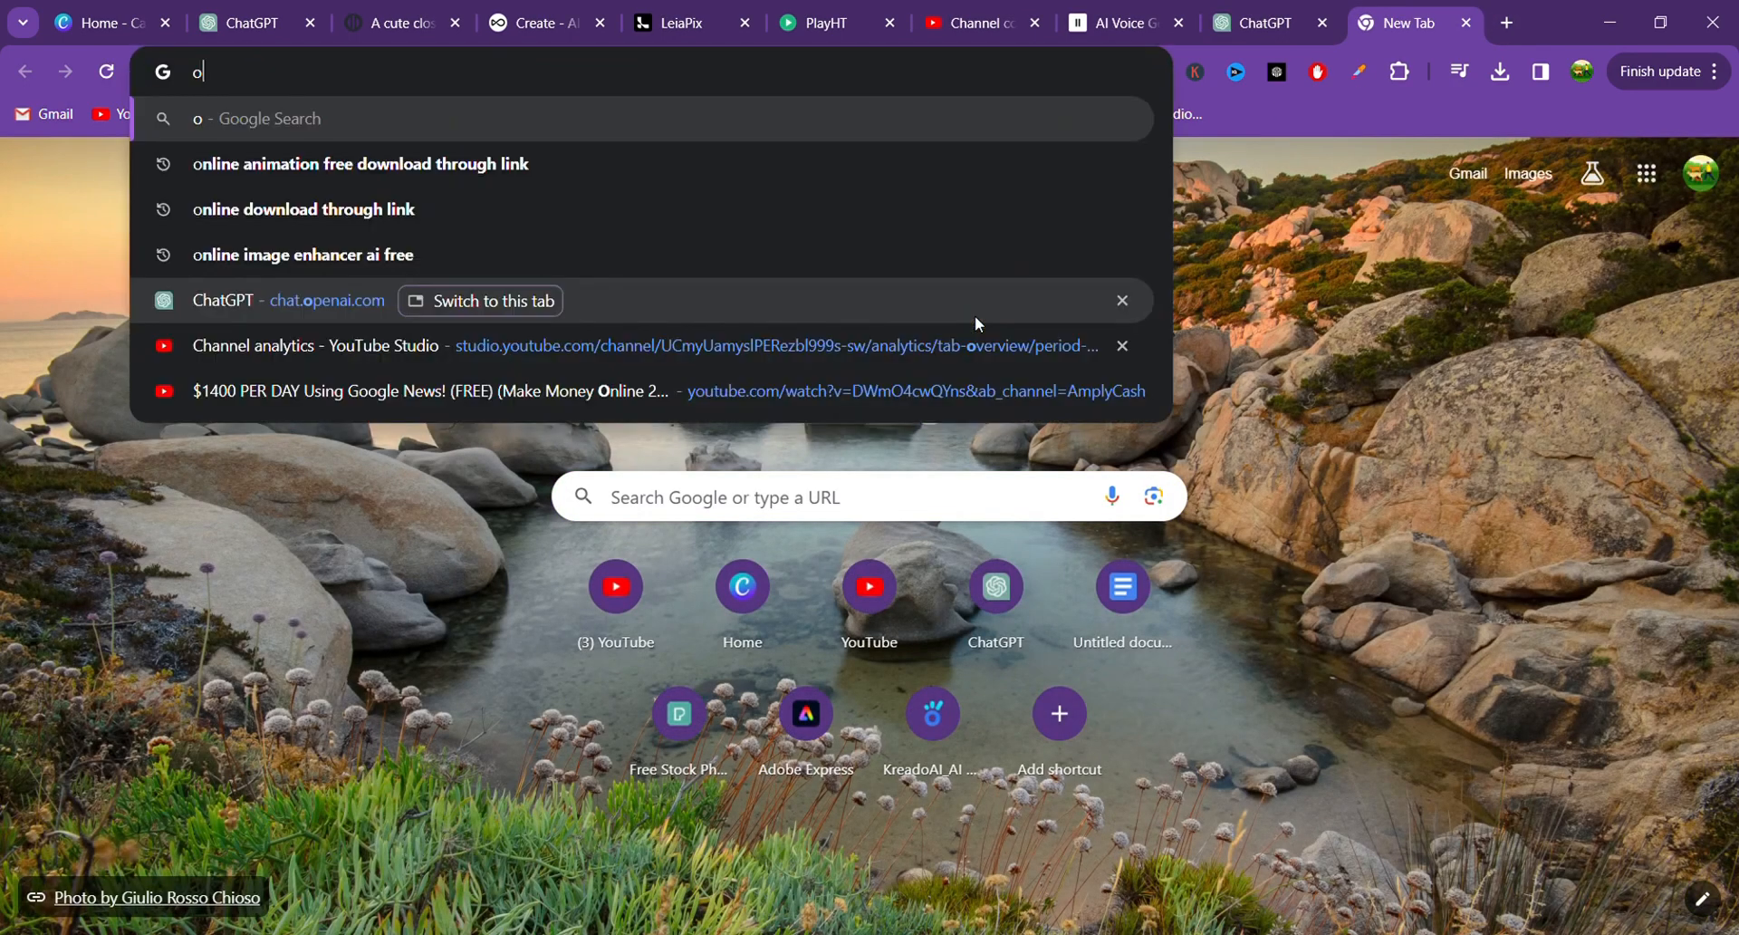
pyautogui.write('pena')
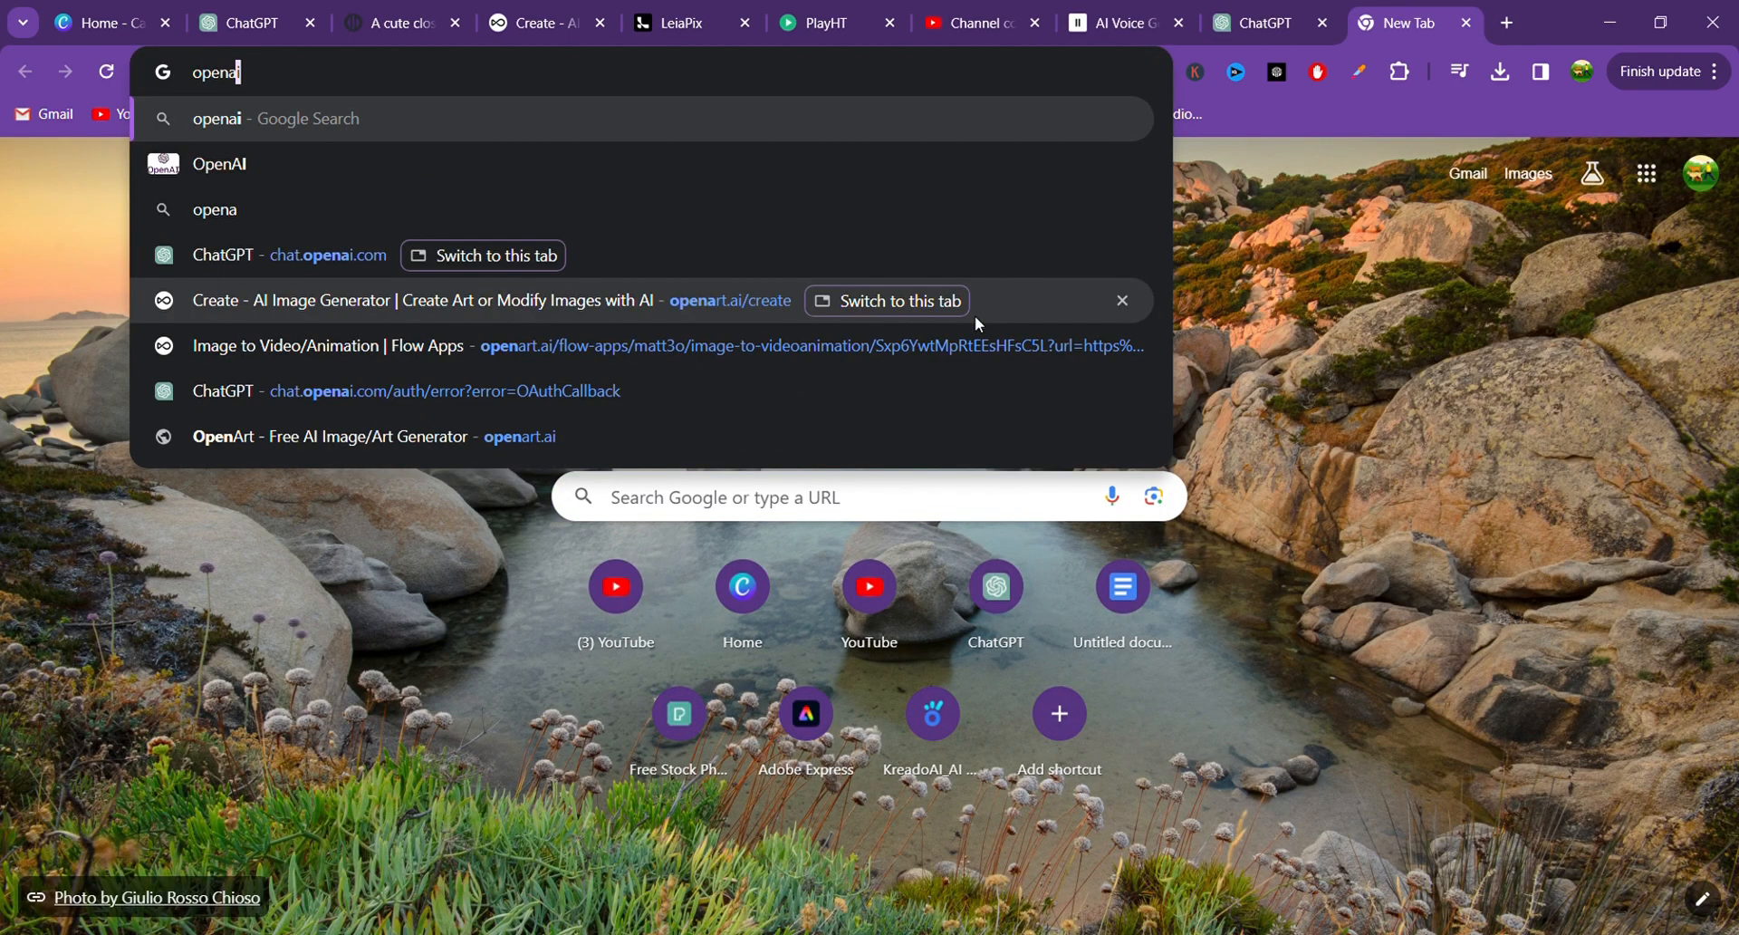
pyautogui.write('rt')
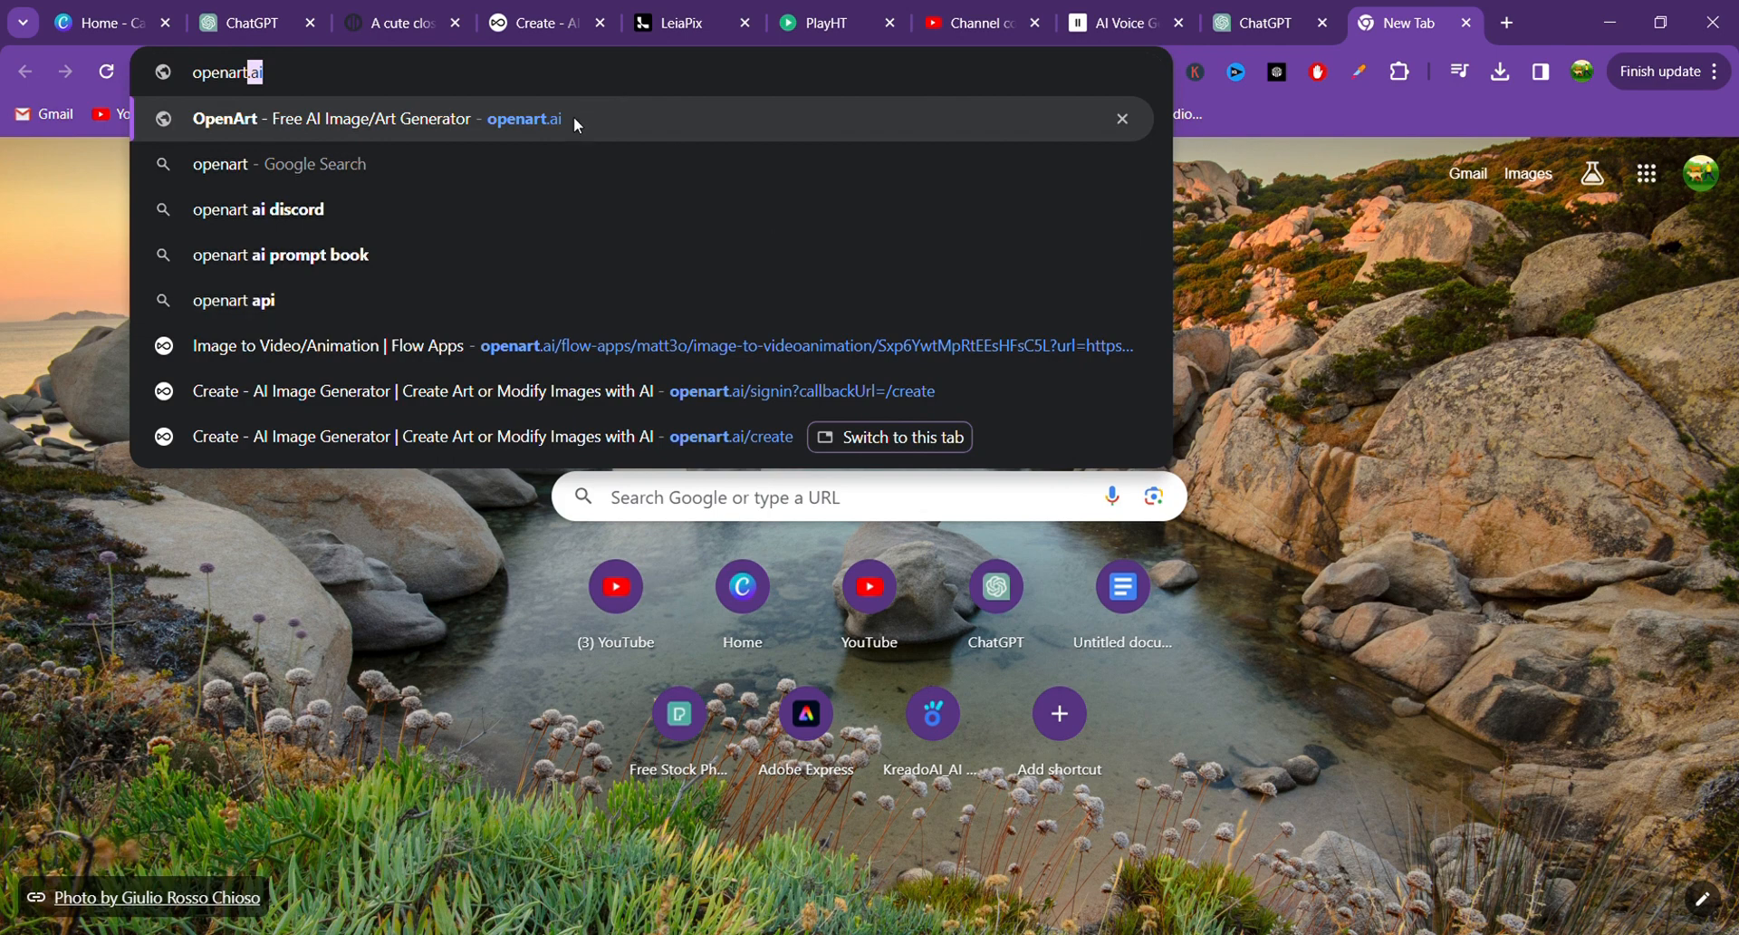
pyautogui.click(575, 119)
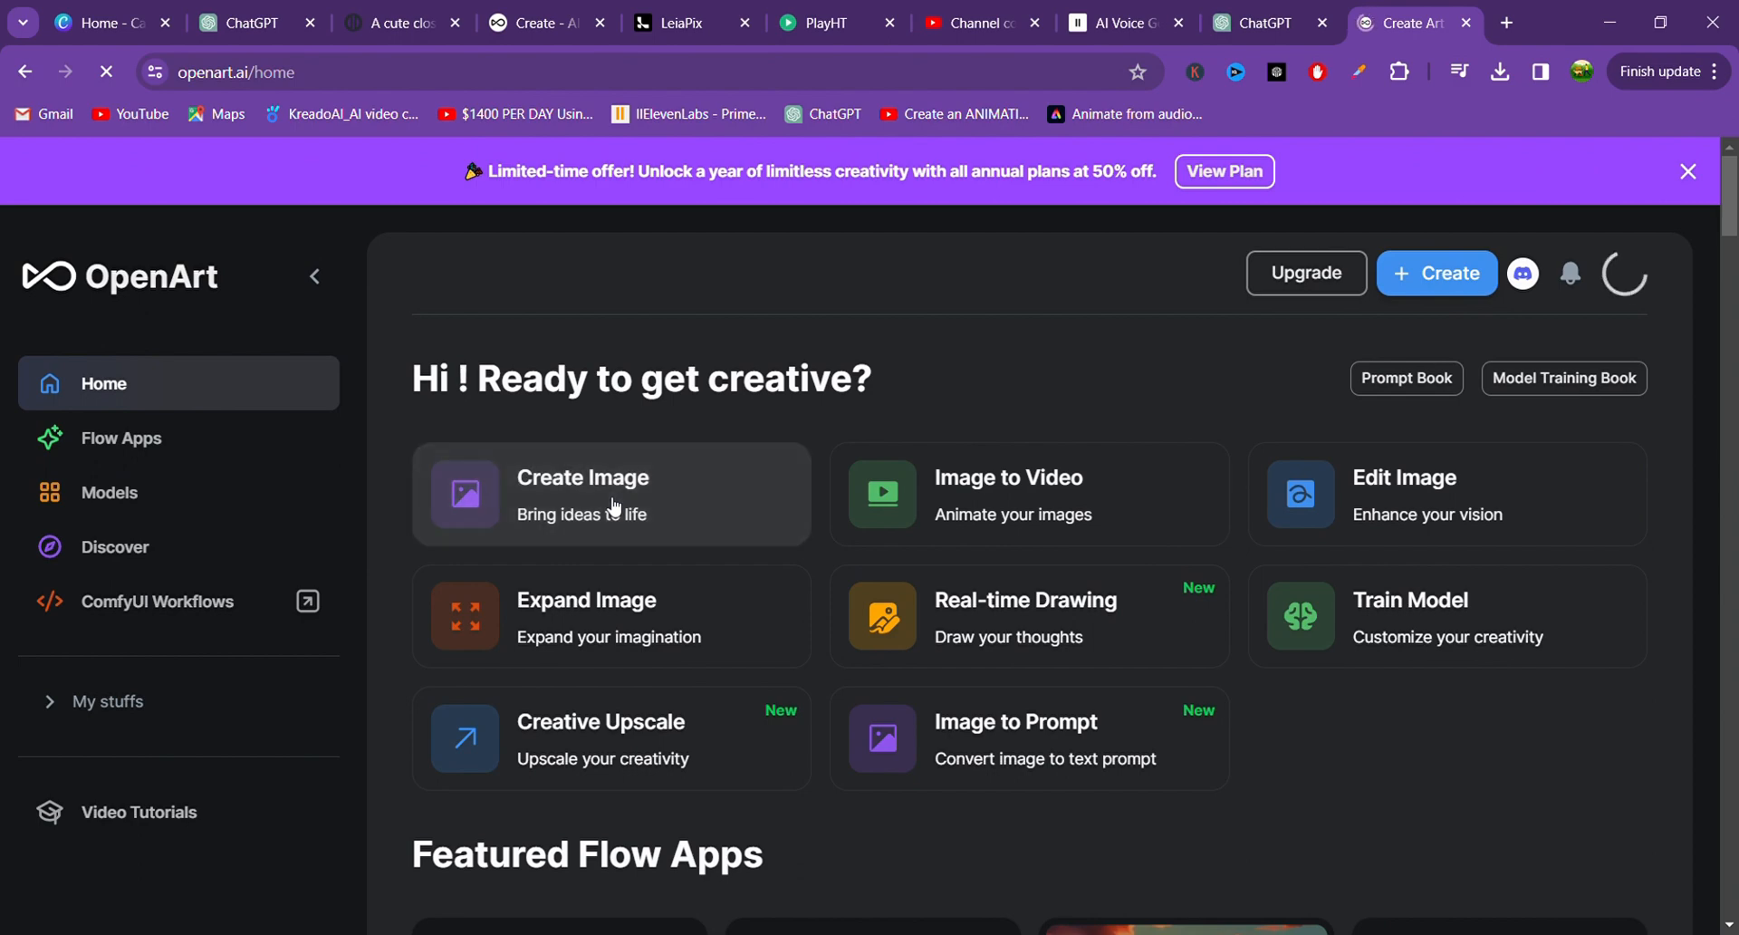
pyautogui.click(639, 505)
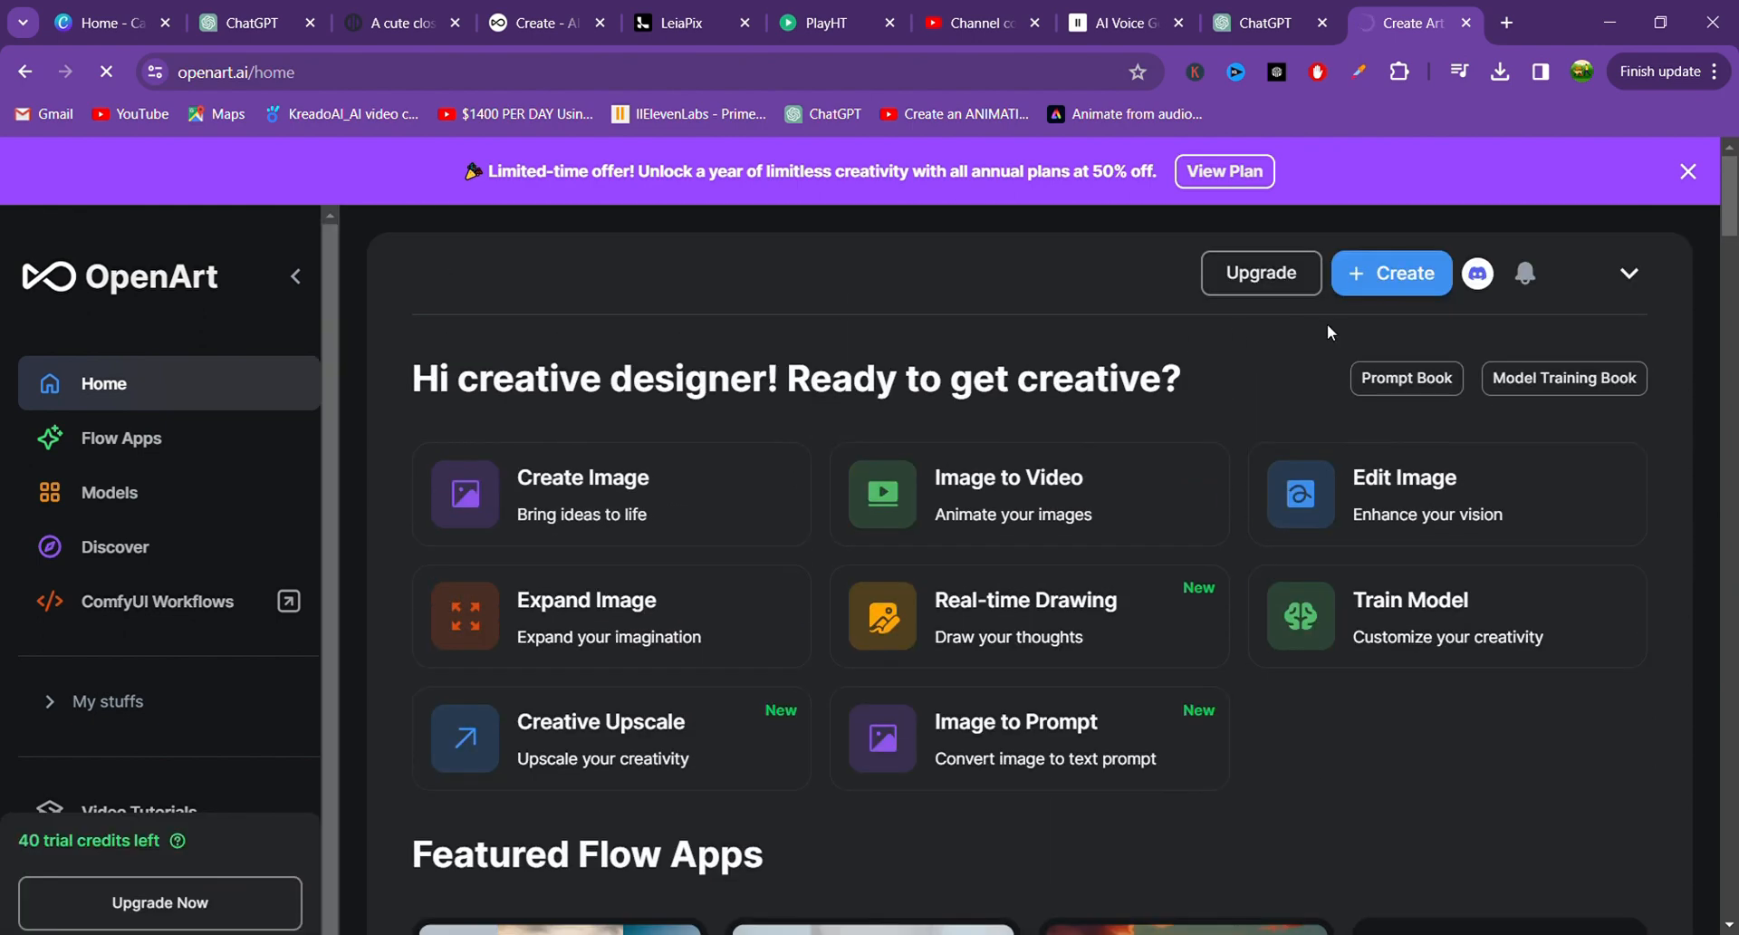
pyautogui.click(1374, 284)
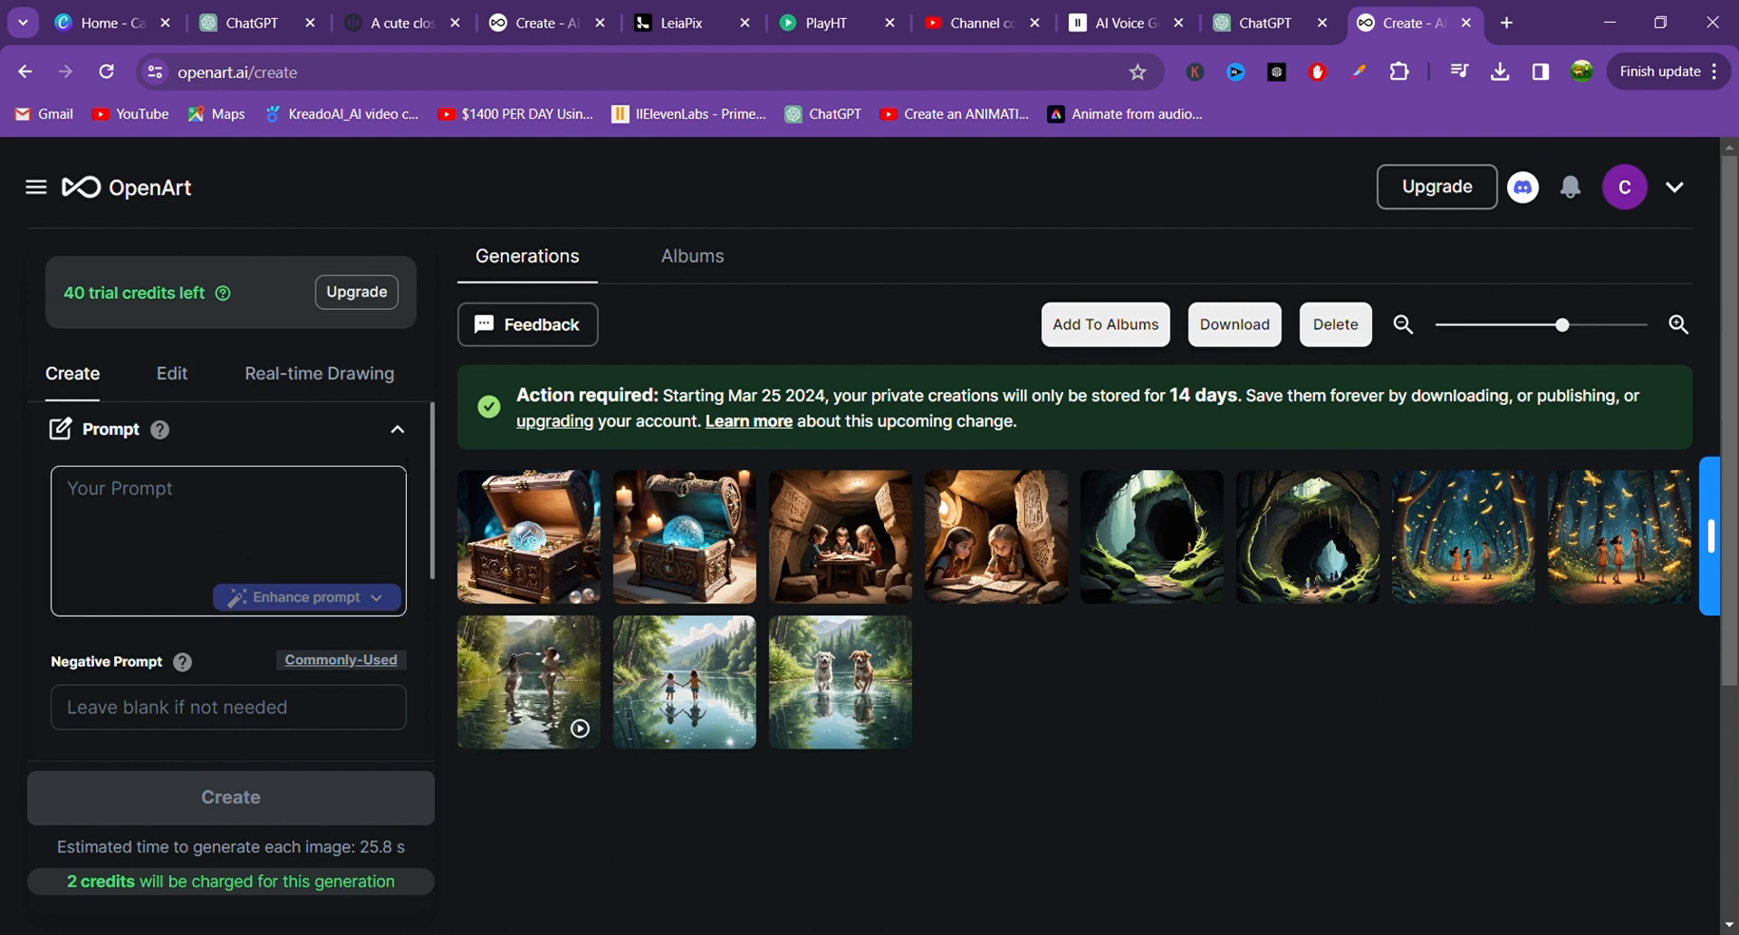
pyautogui.click(308, 513)
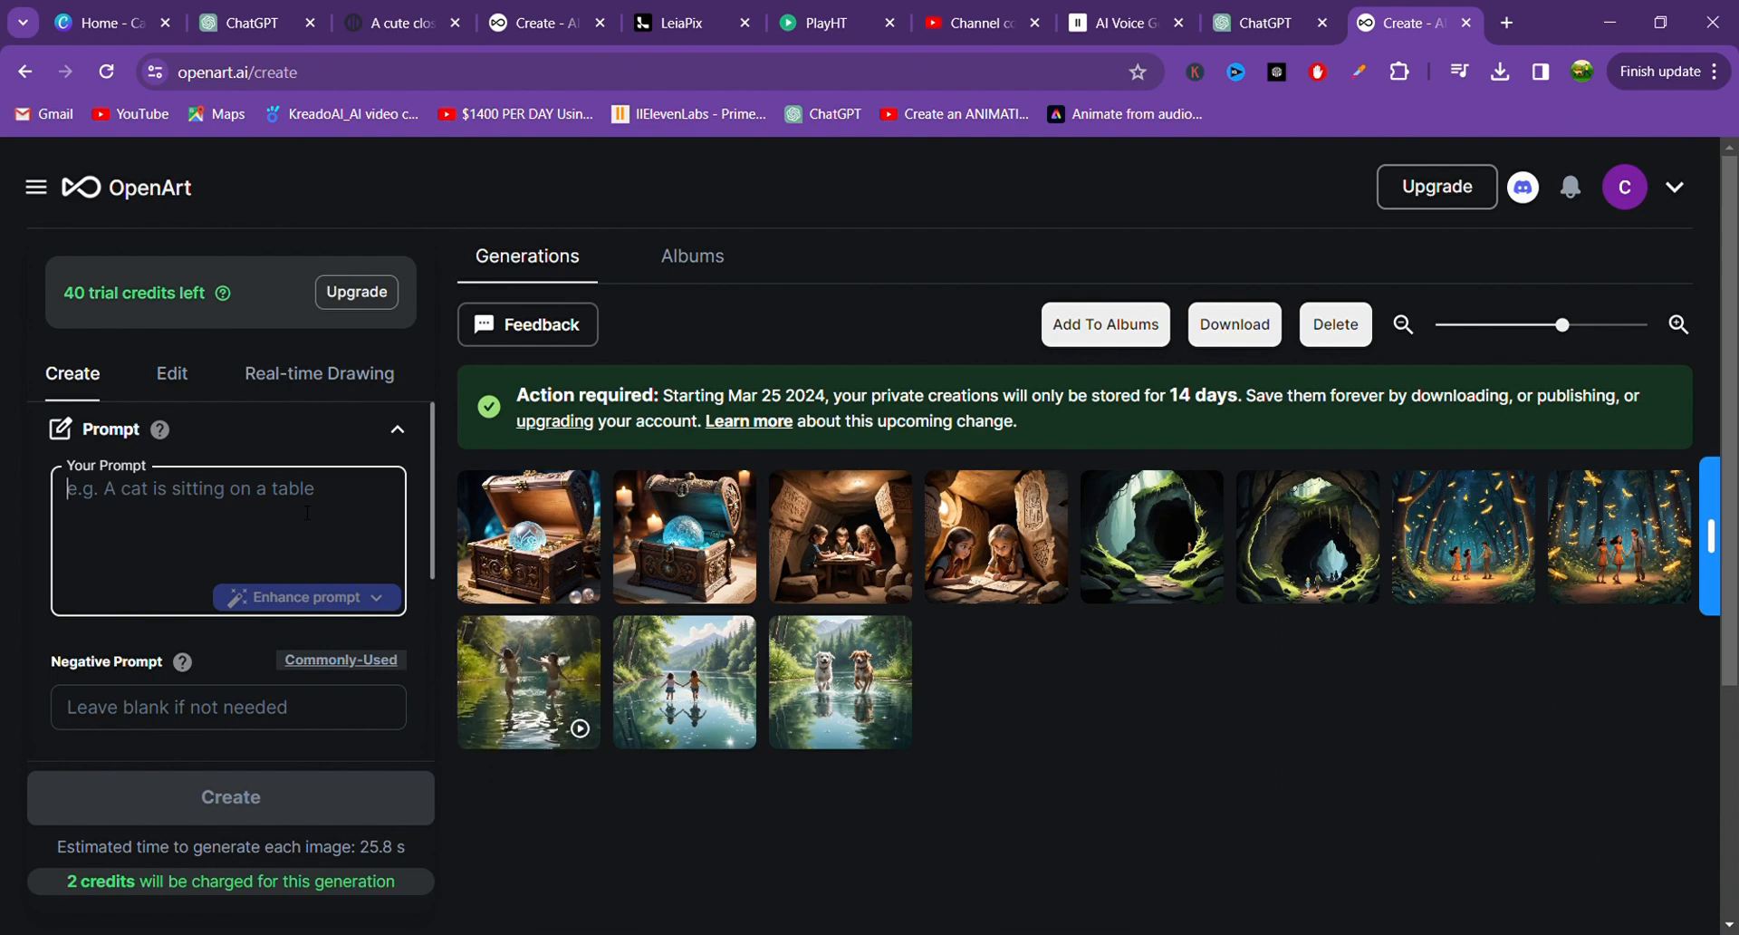
pyautogui.write('The Magical Adventure of Sammy and Lun')
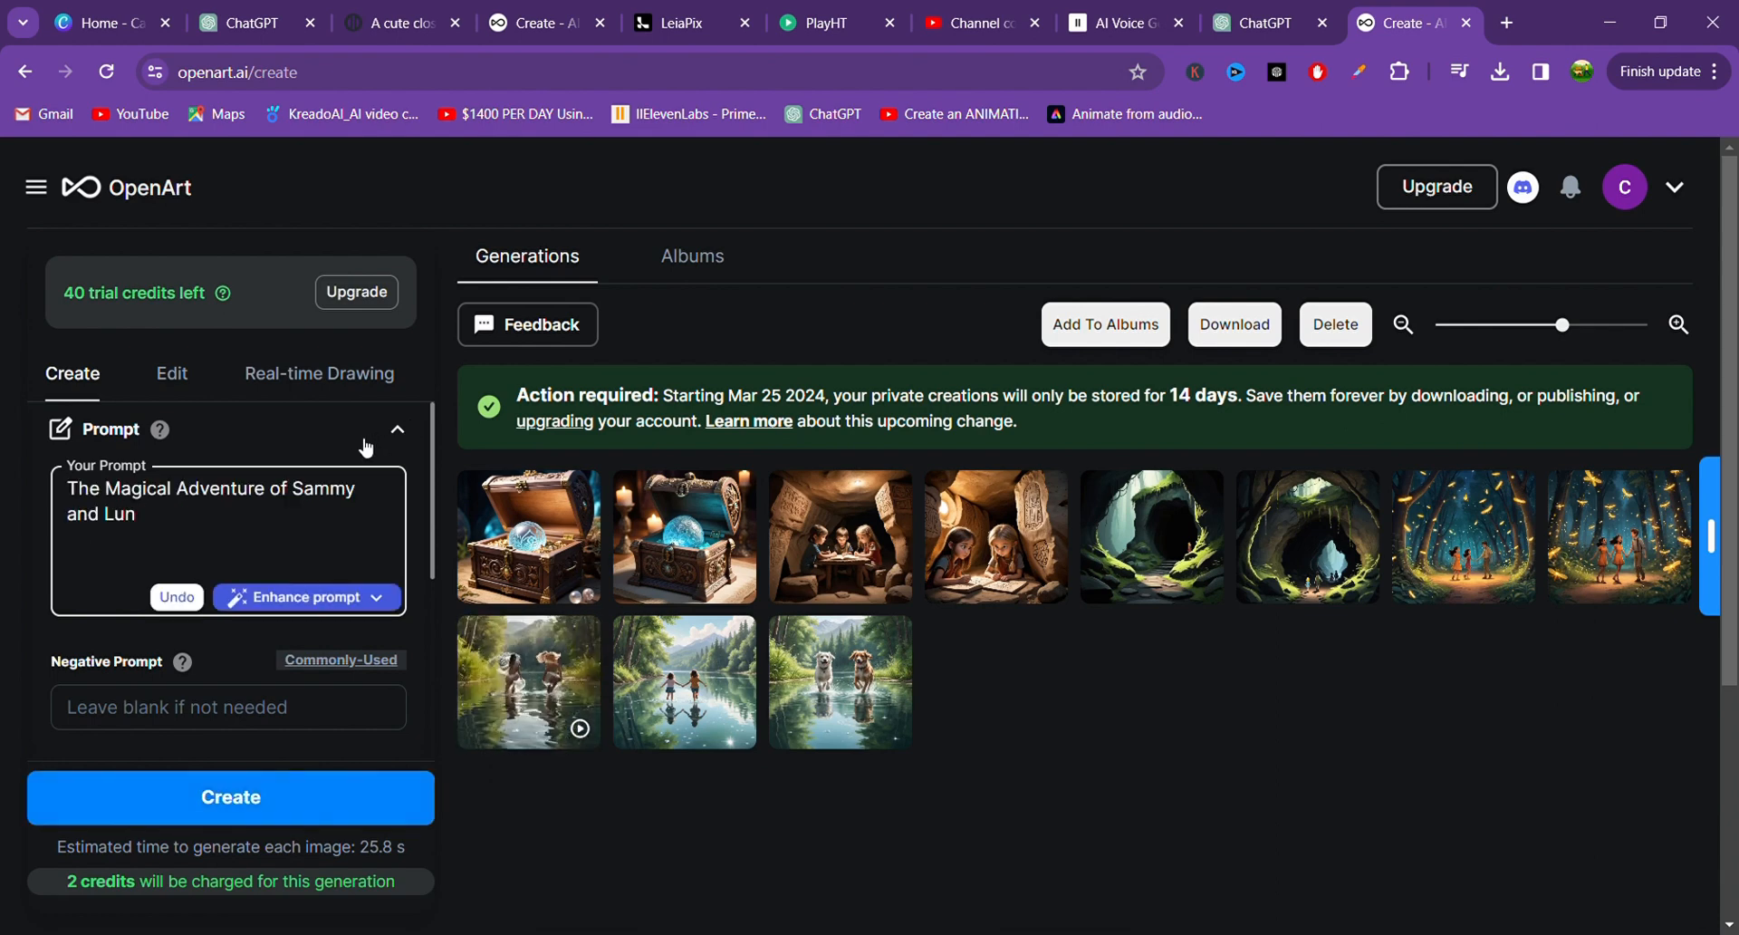
pyautogui.press('BackSpace')
pyautogui.press('BackSpace')
pyautogui.press('BackSpace')
pyautogui.press('BackSpace')
pyautogui.press('BackSpace')
pyautogui.press('BackSpace')
pyautogui.press('BackSpace')
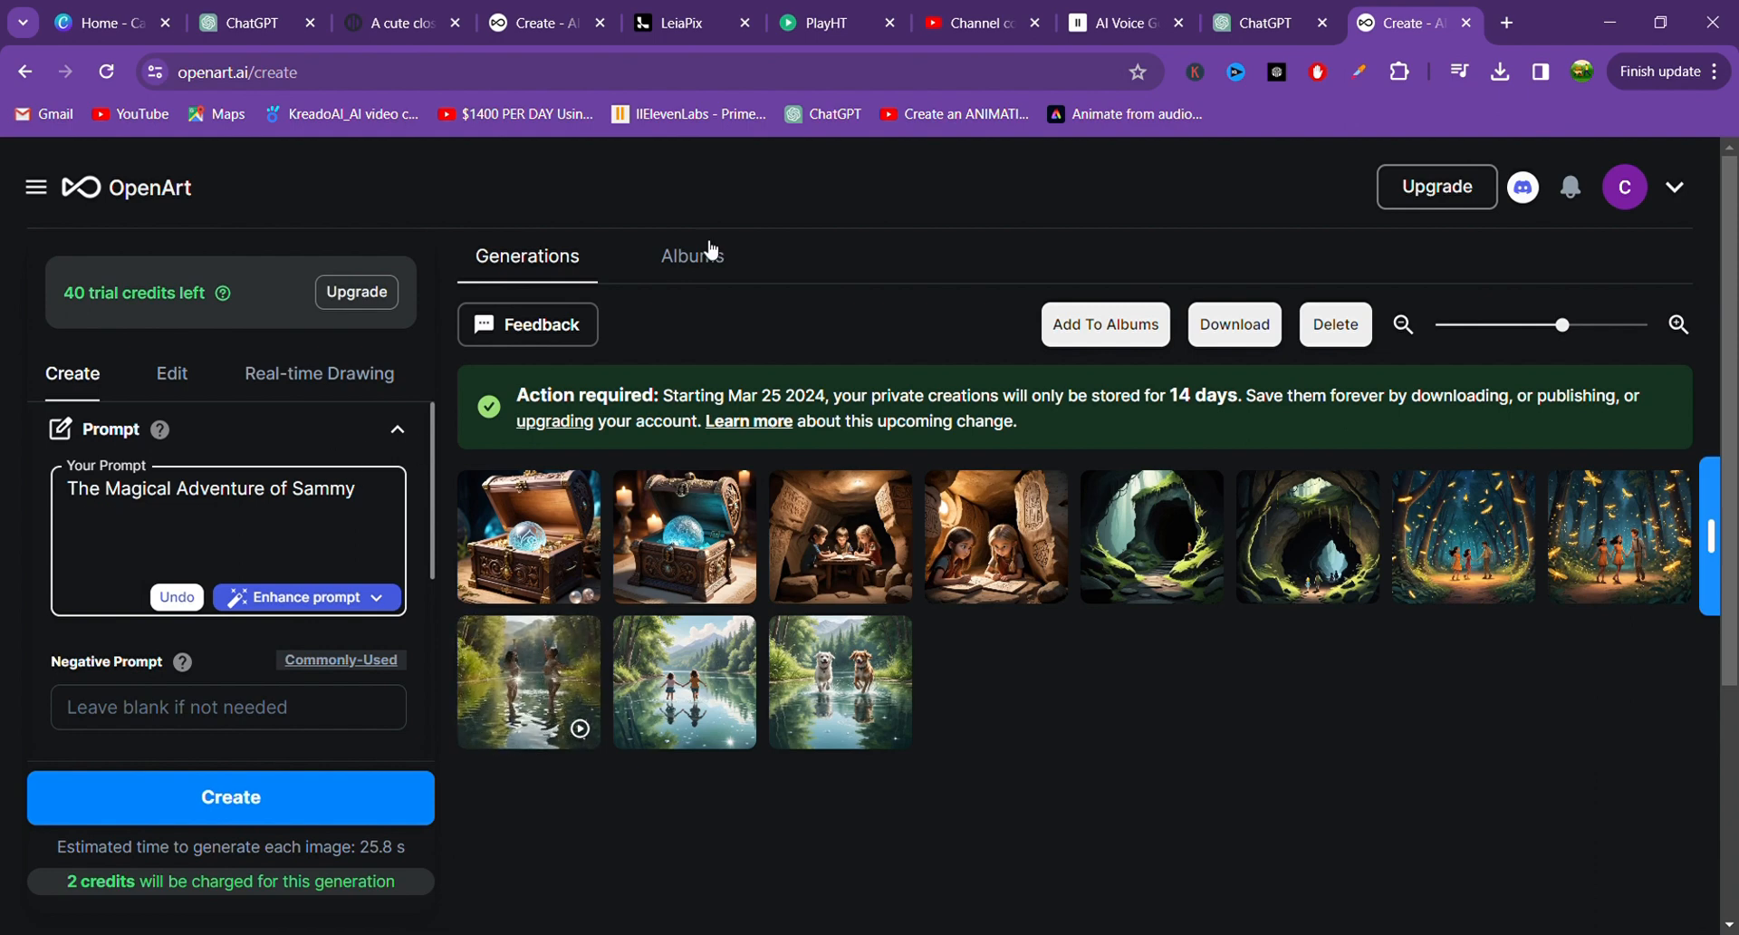
# Copy the full Rainbow Lake Discovery scene description from the ChatGPT reply and paste it into OpenArt as the image prompt.
pyautogui.click(1273, 19)
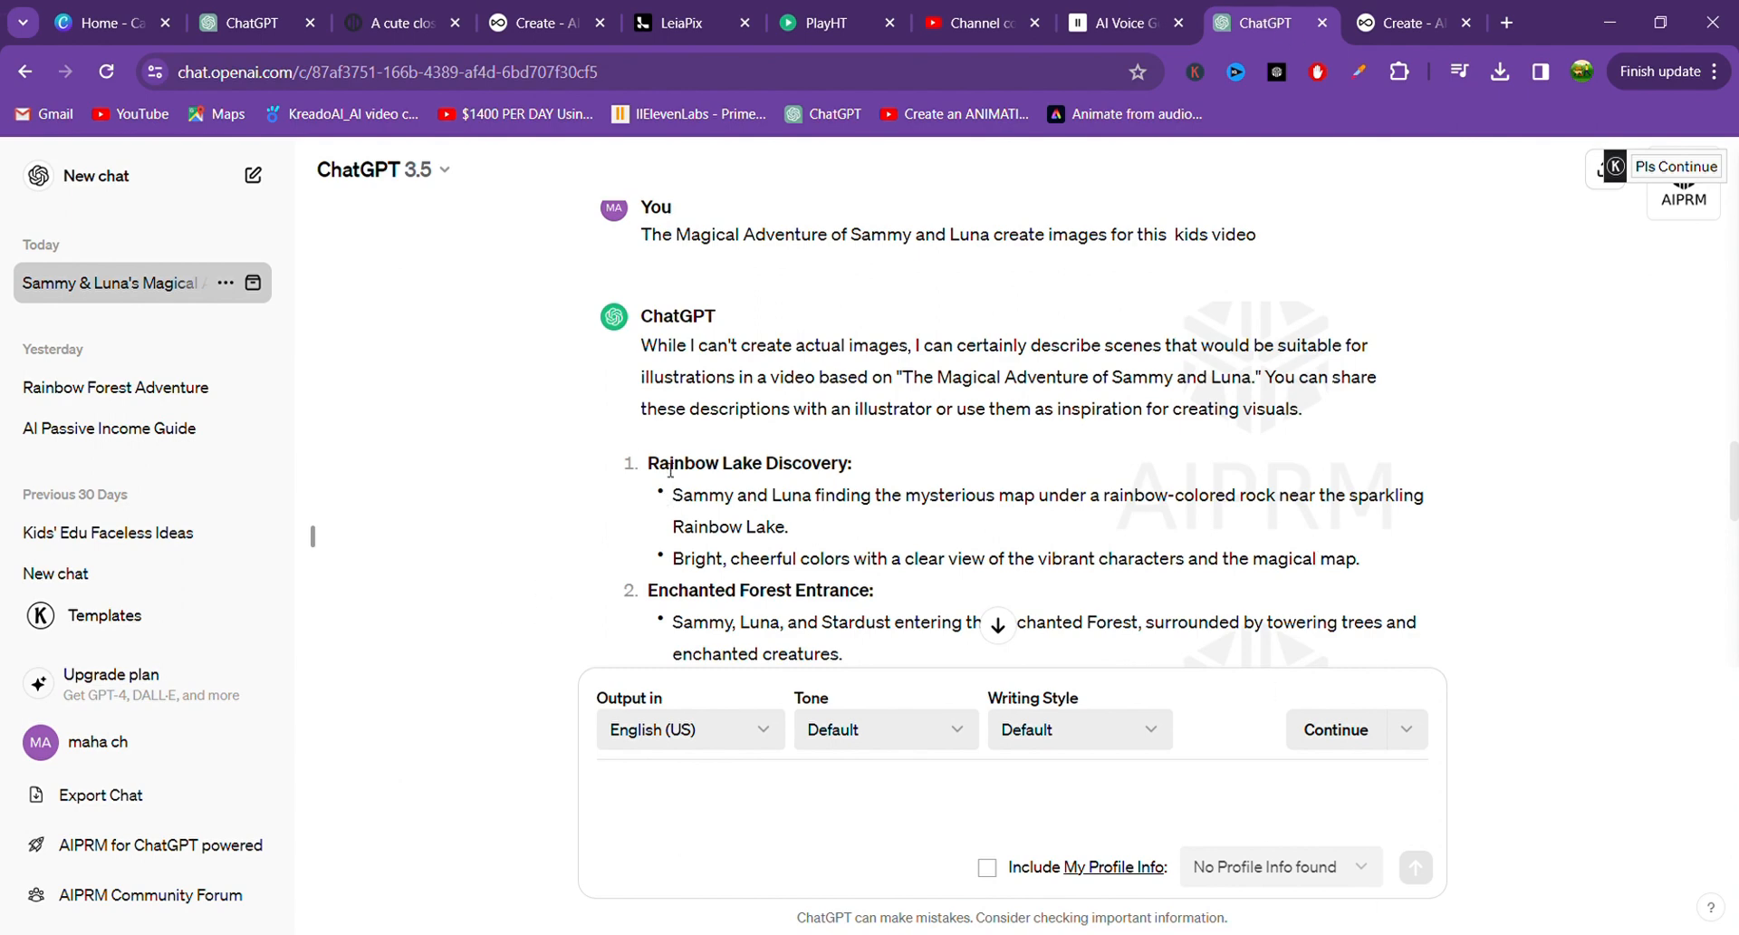
pyautogui.moveTo(660, 470); pyautogui.dragTo(1348, 496)
pyautogui.click(567, 501)
pyautogui.moveTo(665, 471); pyautogui.dragTo(1213, 500)
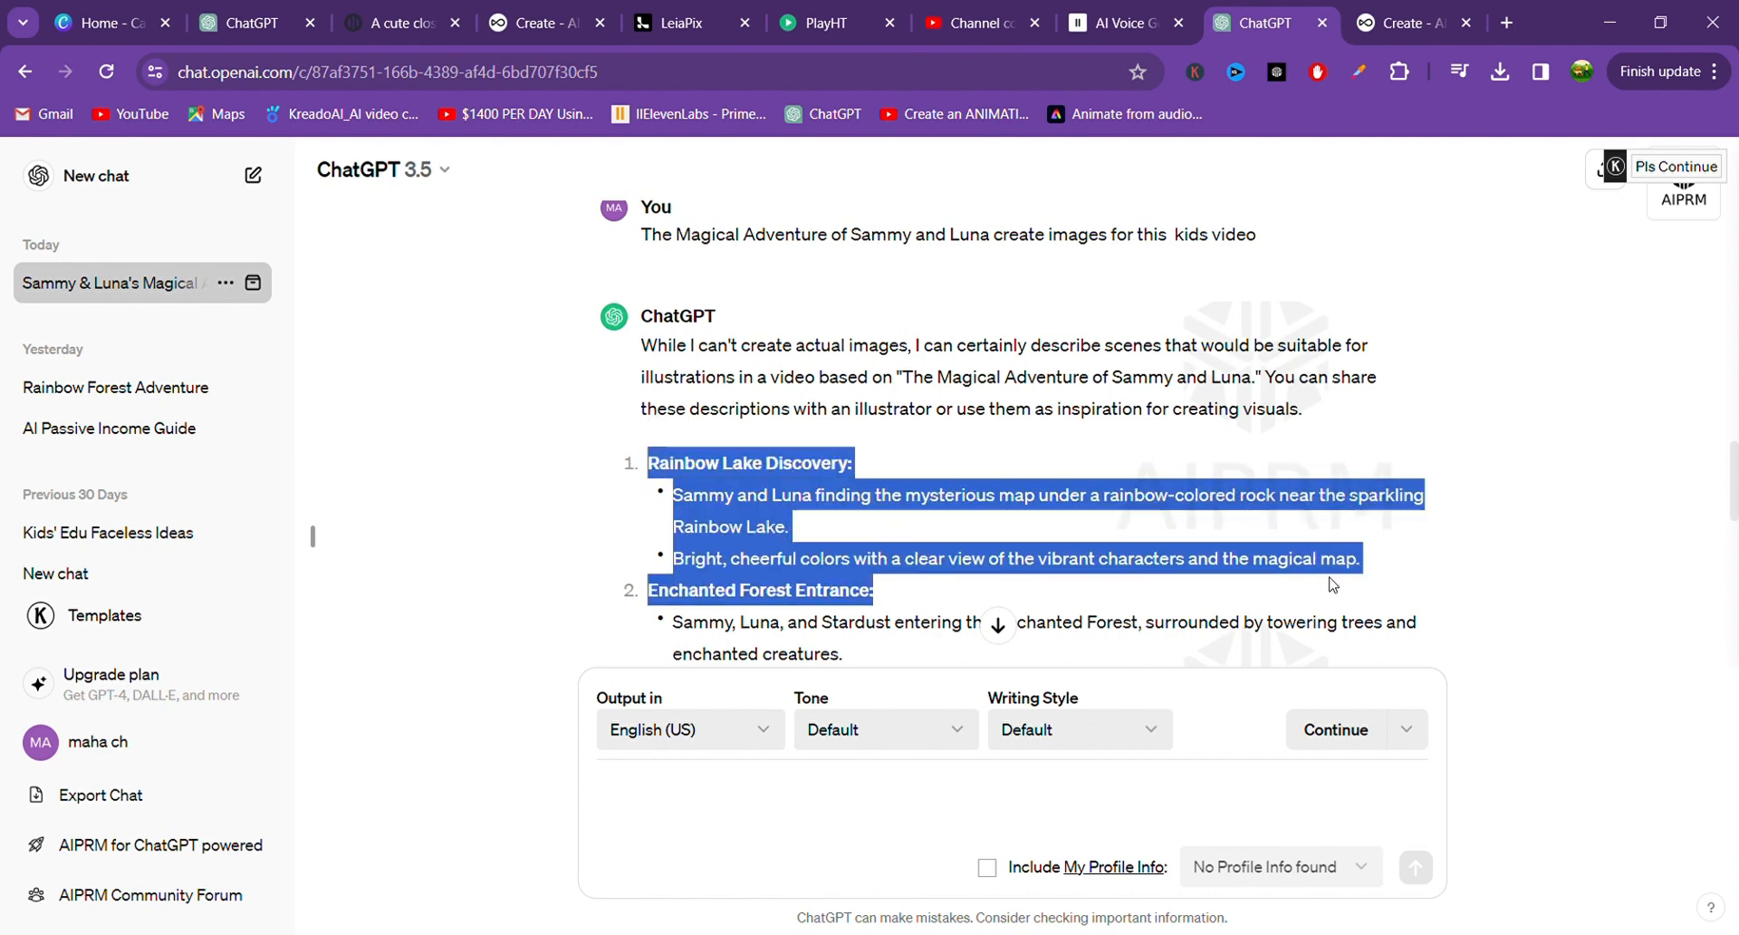
pyautogui.moveTo(1332, 584); pyautogui.dragTo(1322, 556)
pyautogui.hotkey('ctrl', 'c')
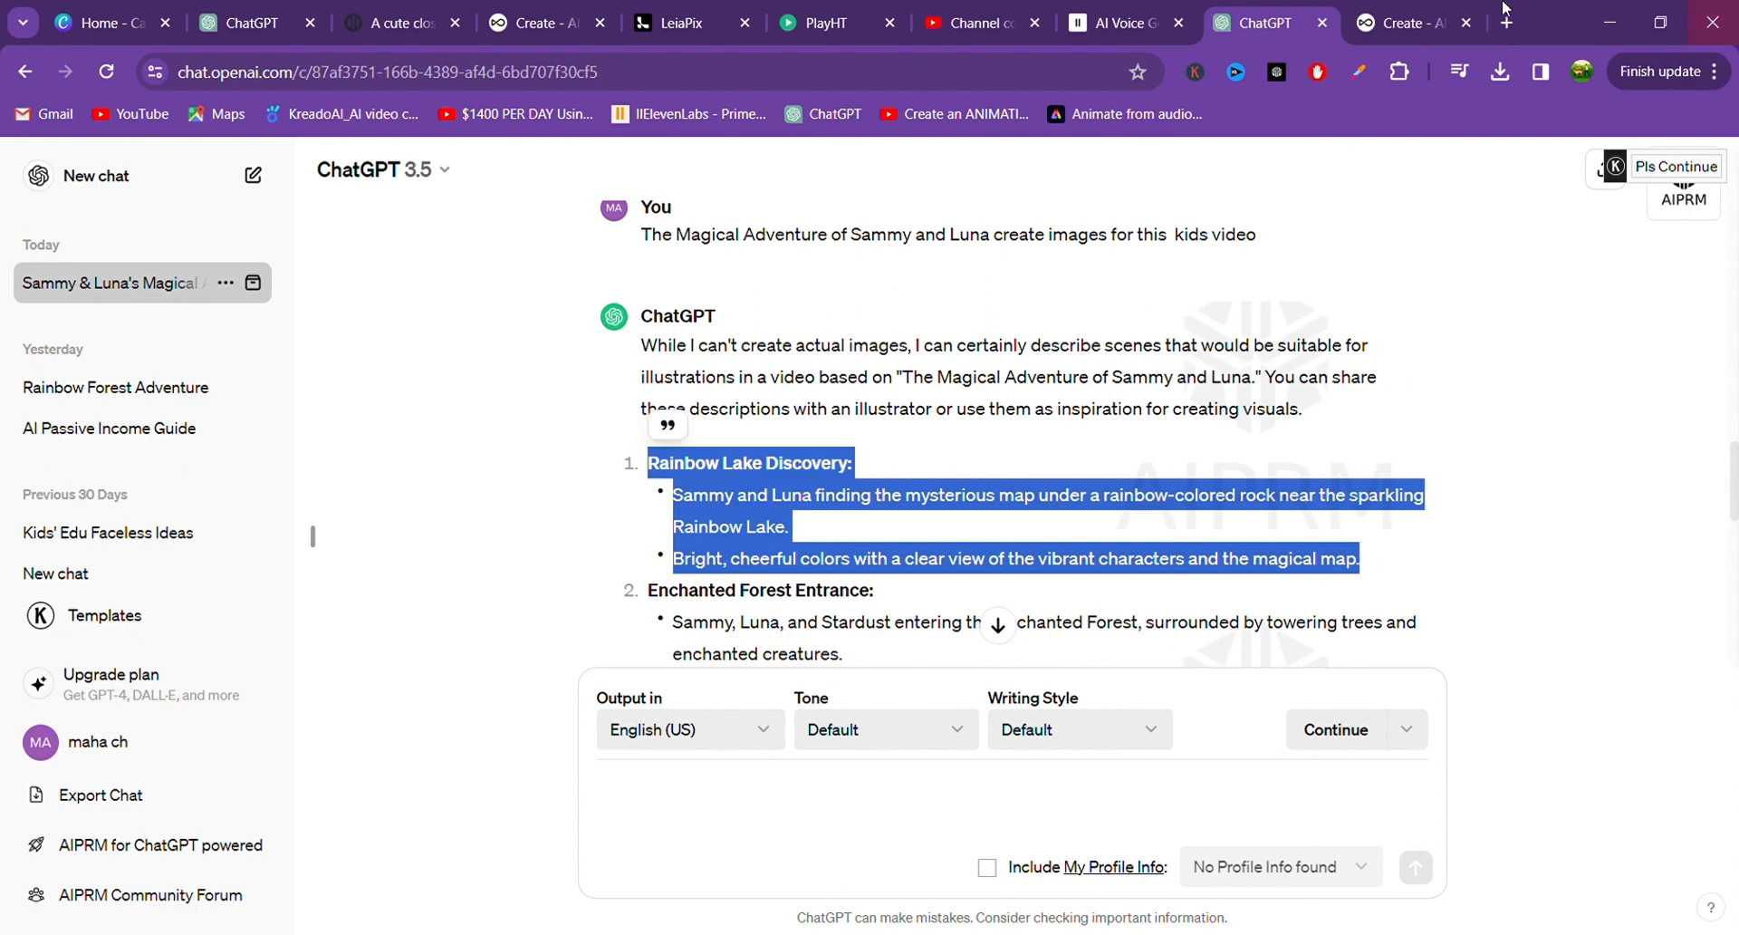
pyautogui.click(1417, 23)
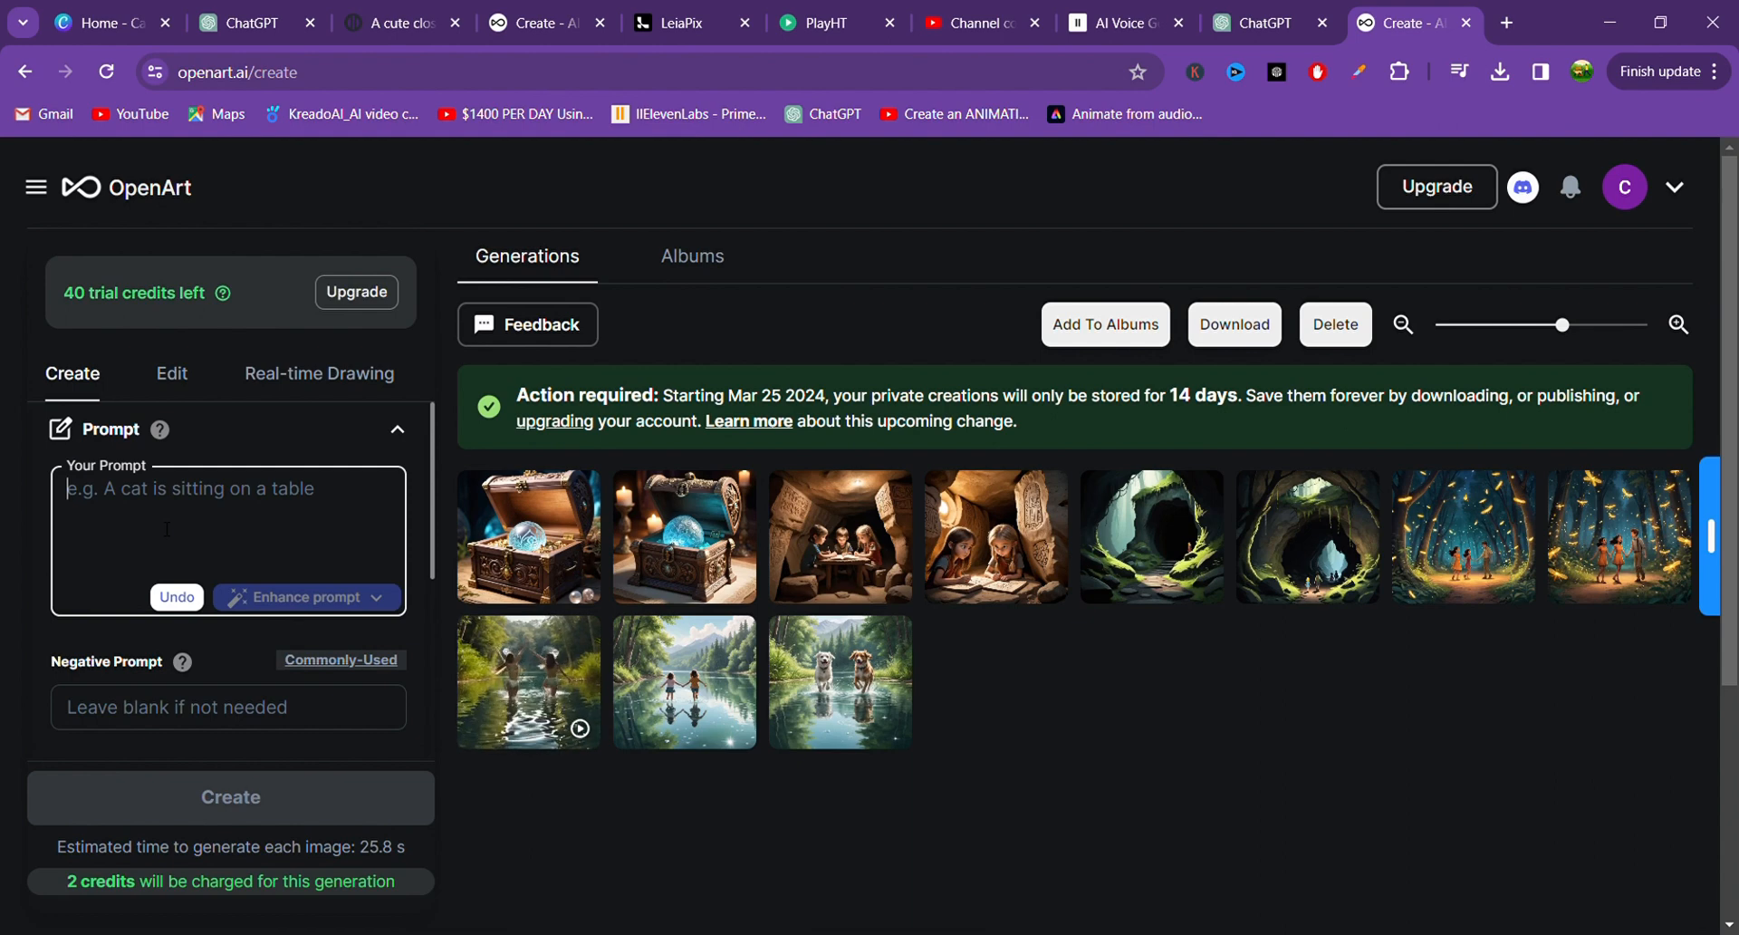
pyautogui.hotkey('ctrl', 'v')
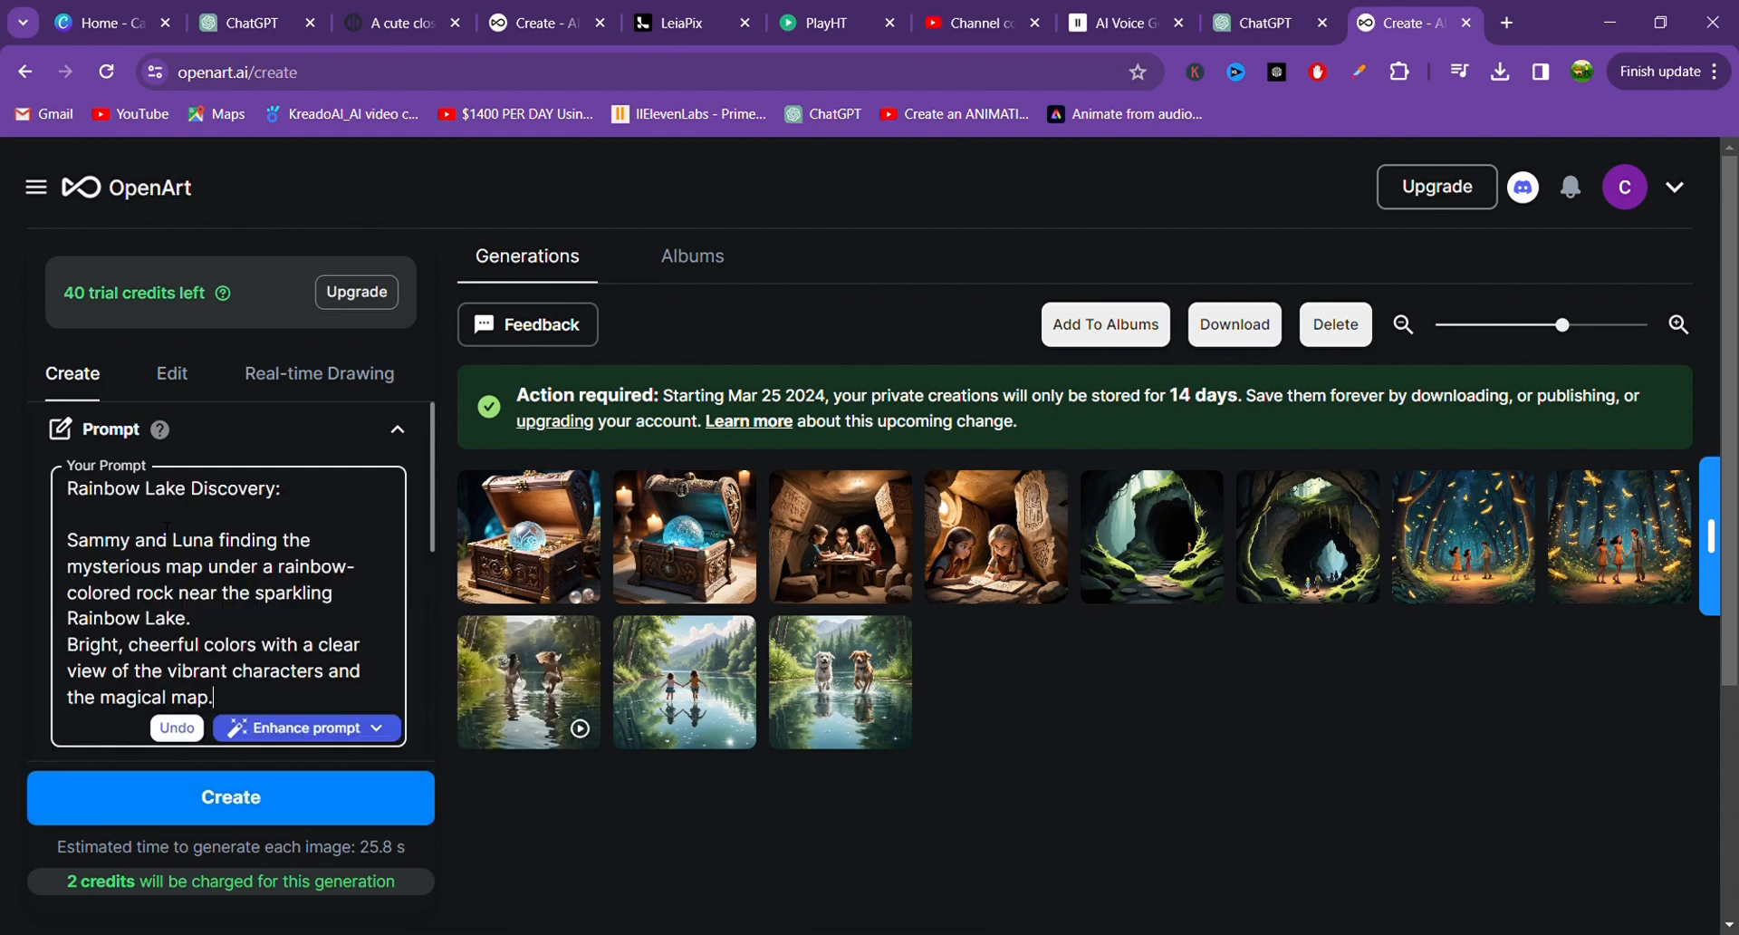
# Generate the Rainbow Lake Discovery images from the prompt and download both results.
pyautogui.click(160, 793)
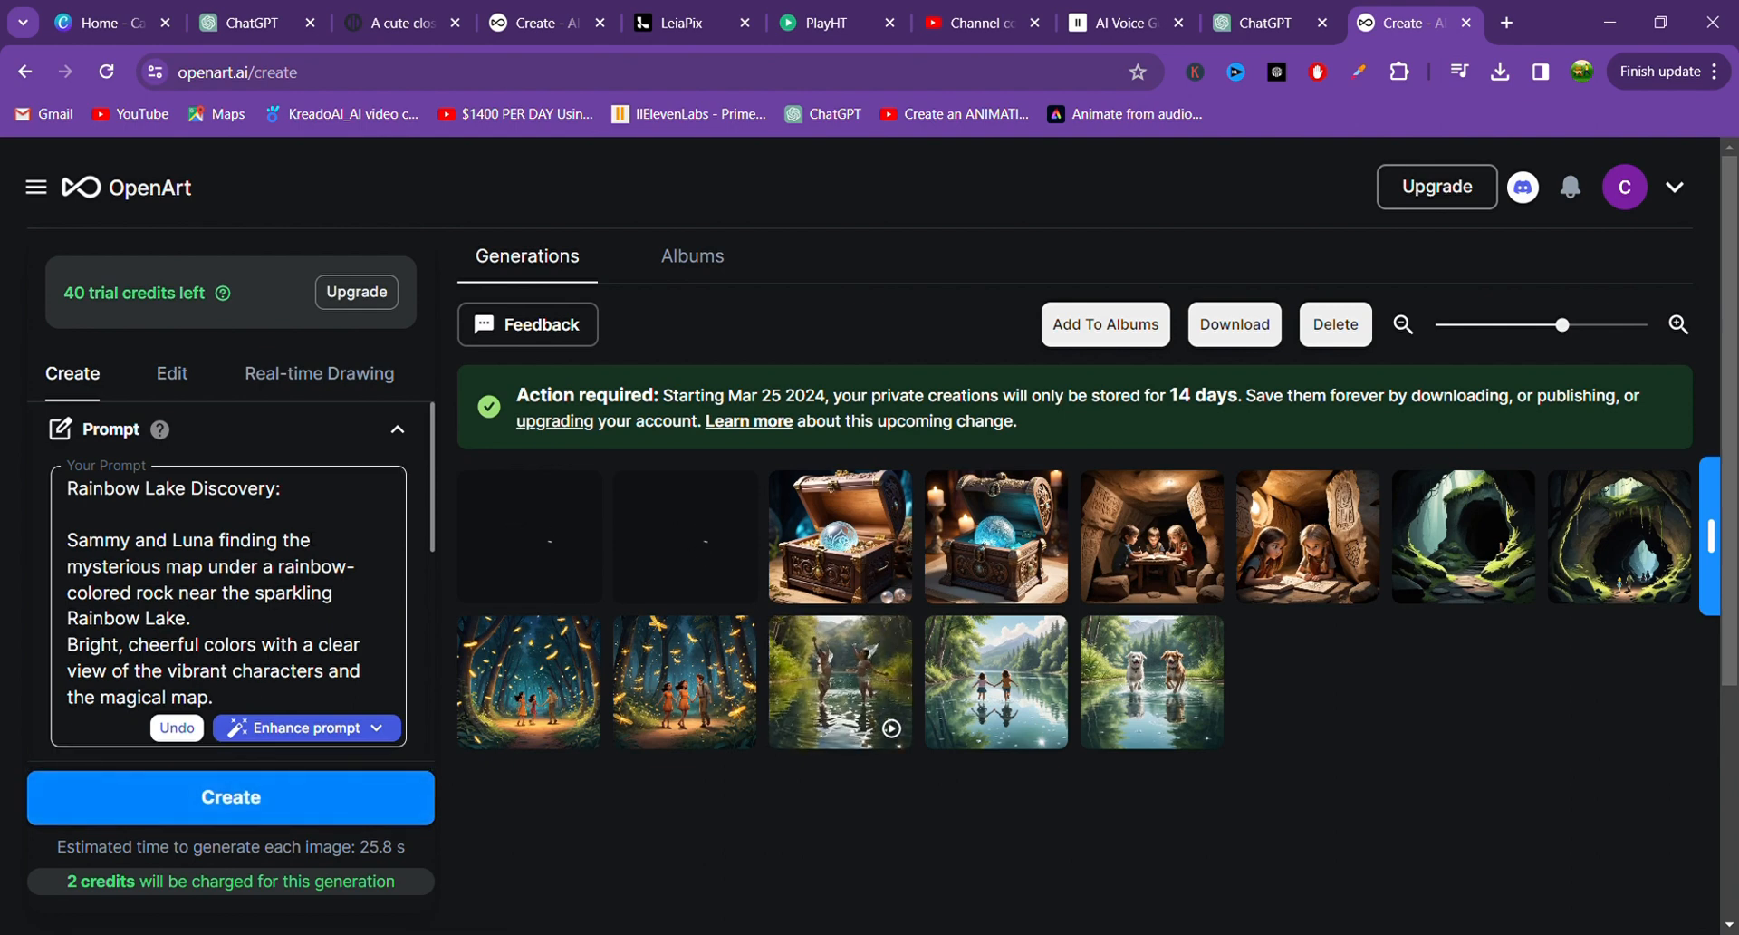
pyautogui.moveTo(640, 640)
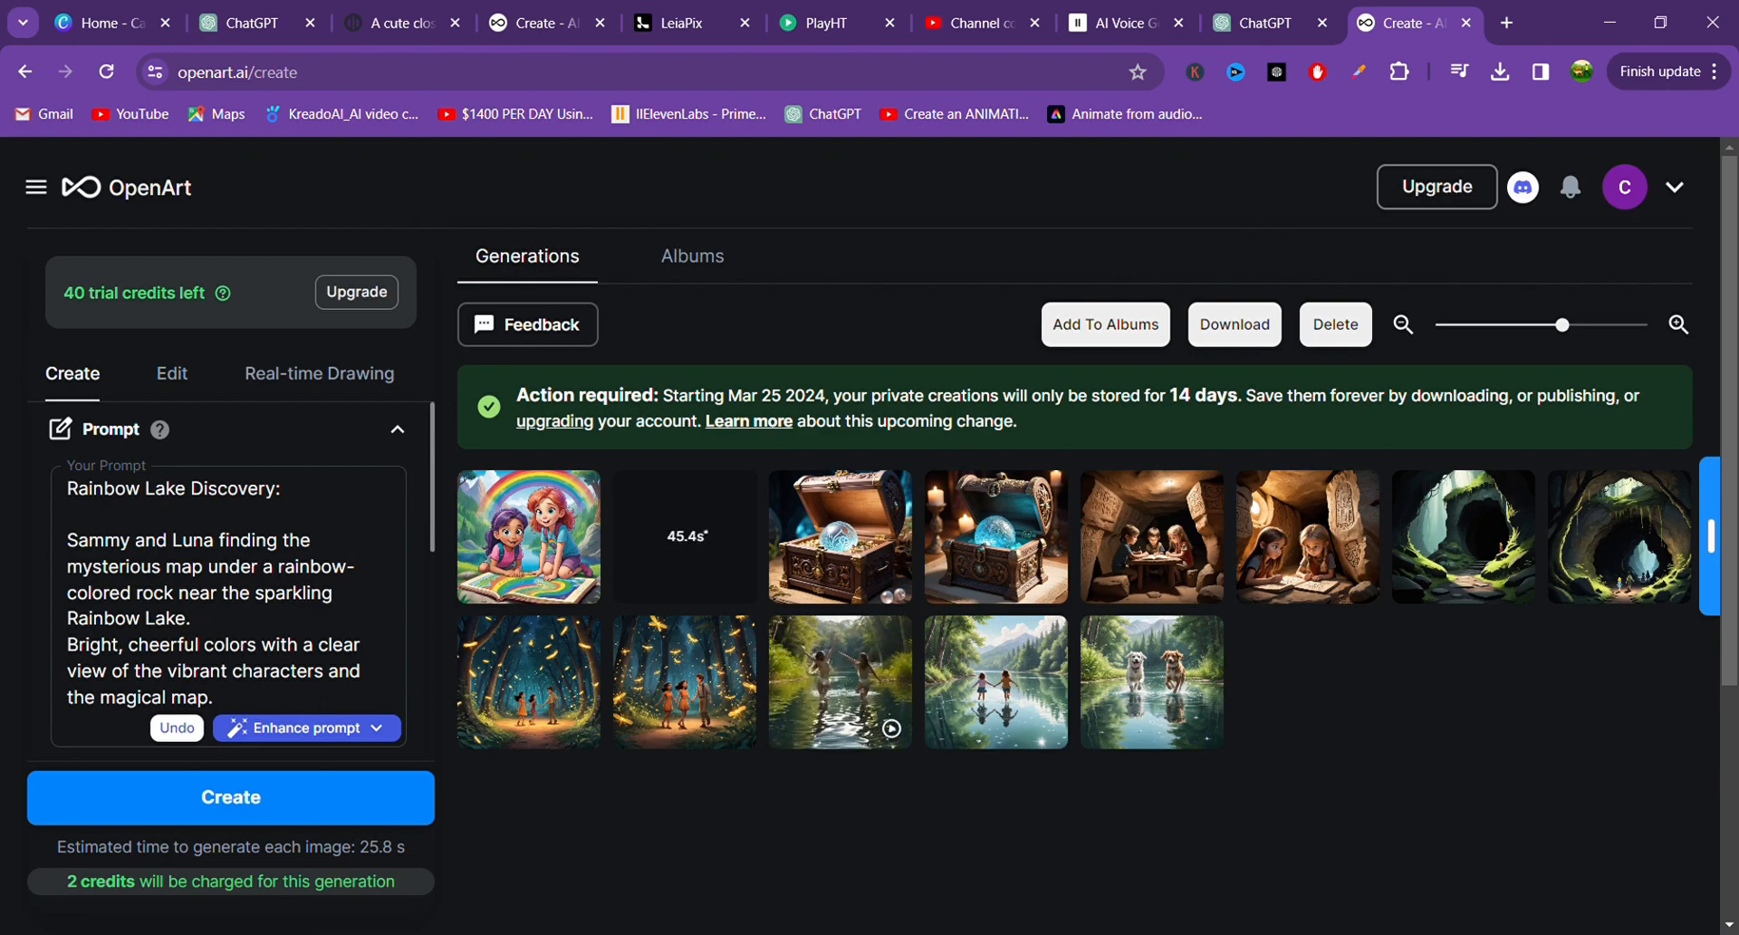
pyautogui.click(533, 544)
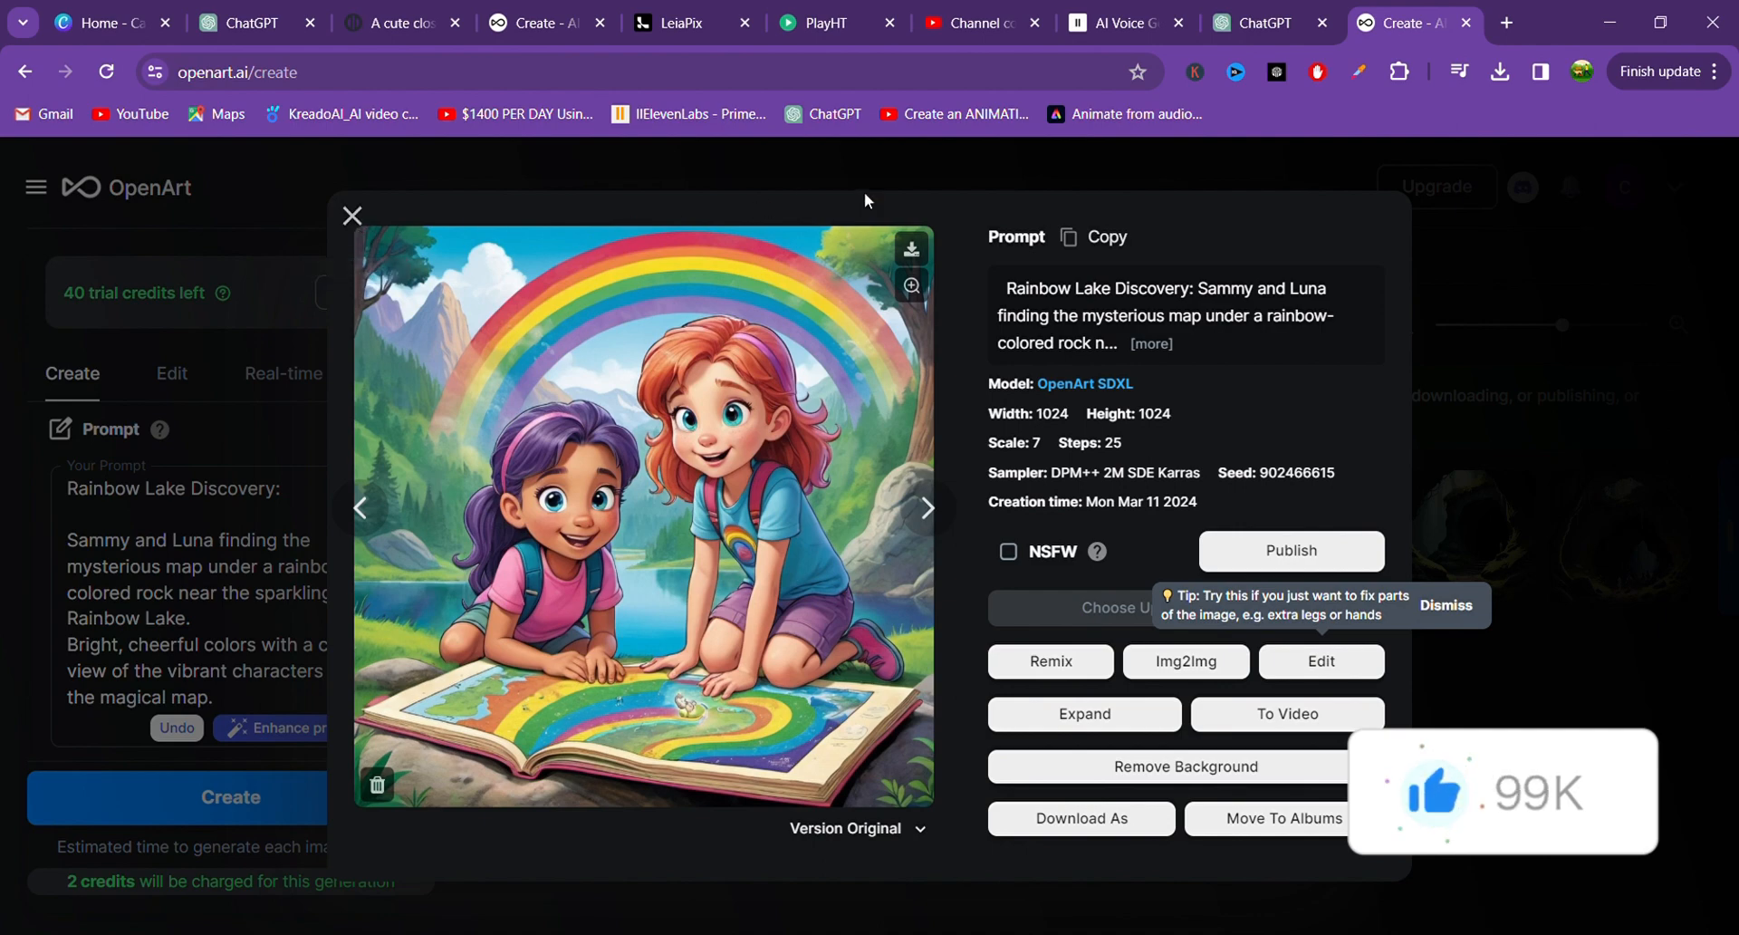
pyautogui.click(913, 251)
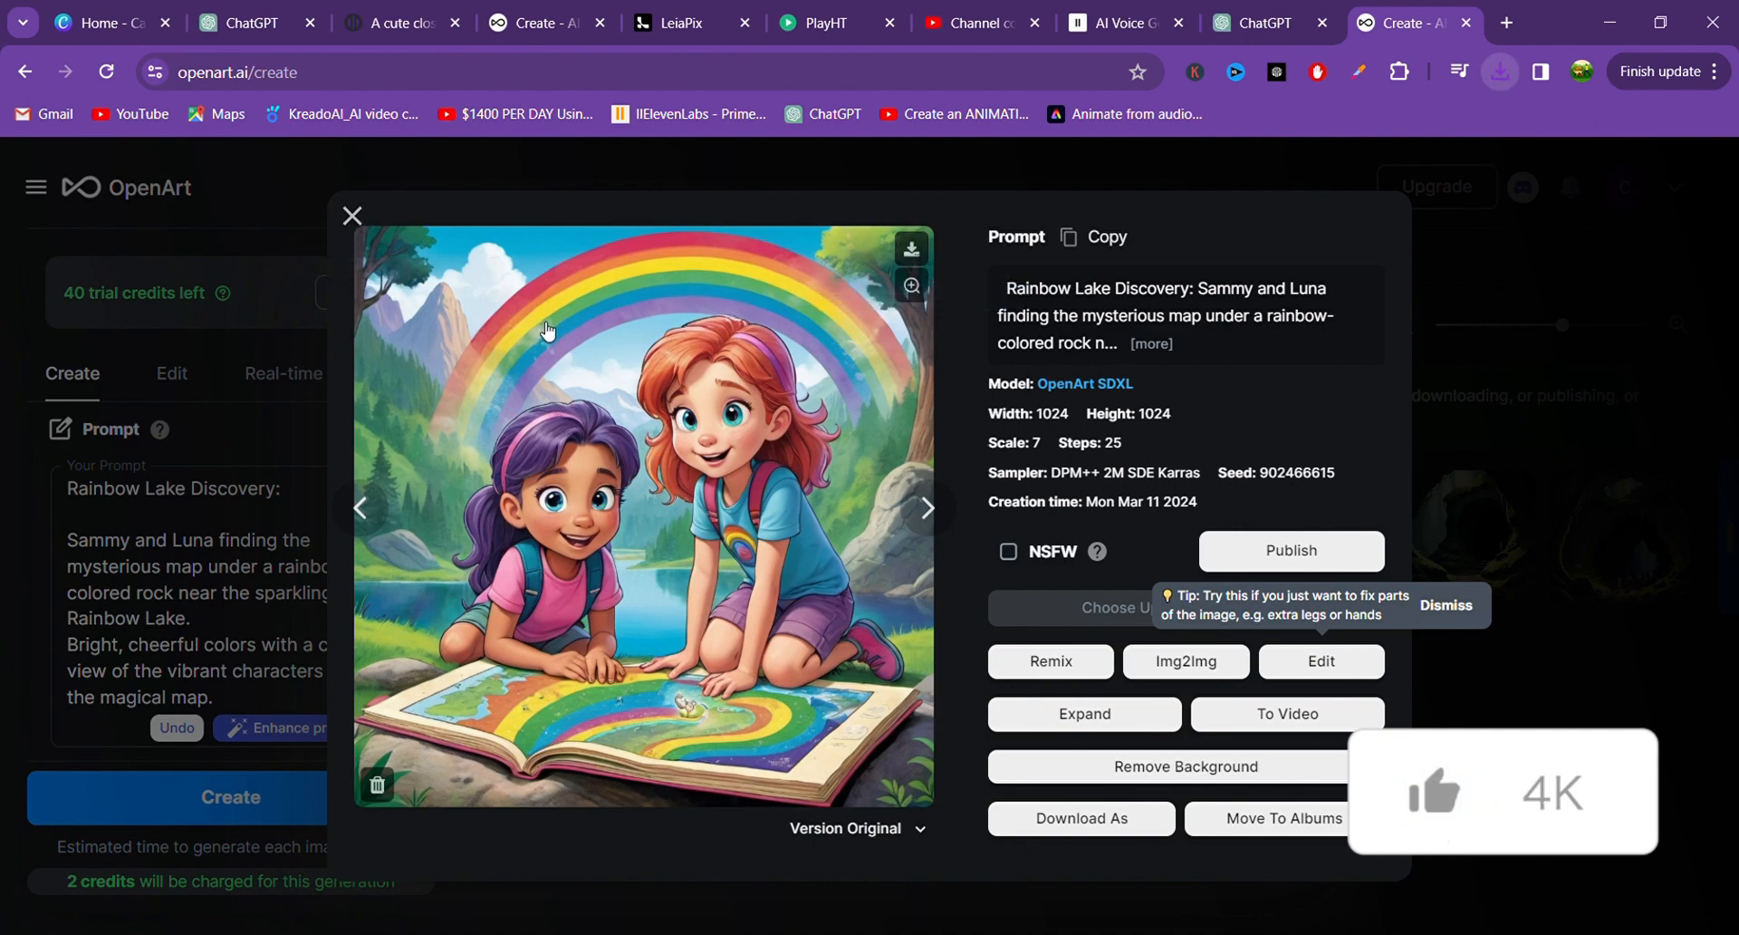
pyautogui.click(352, 217)
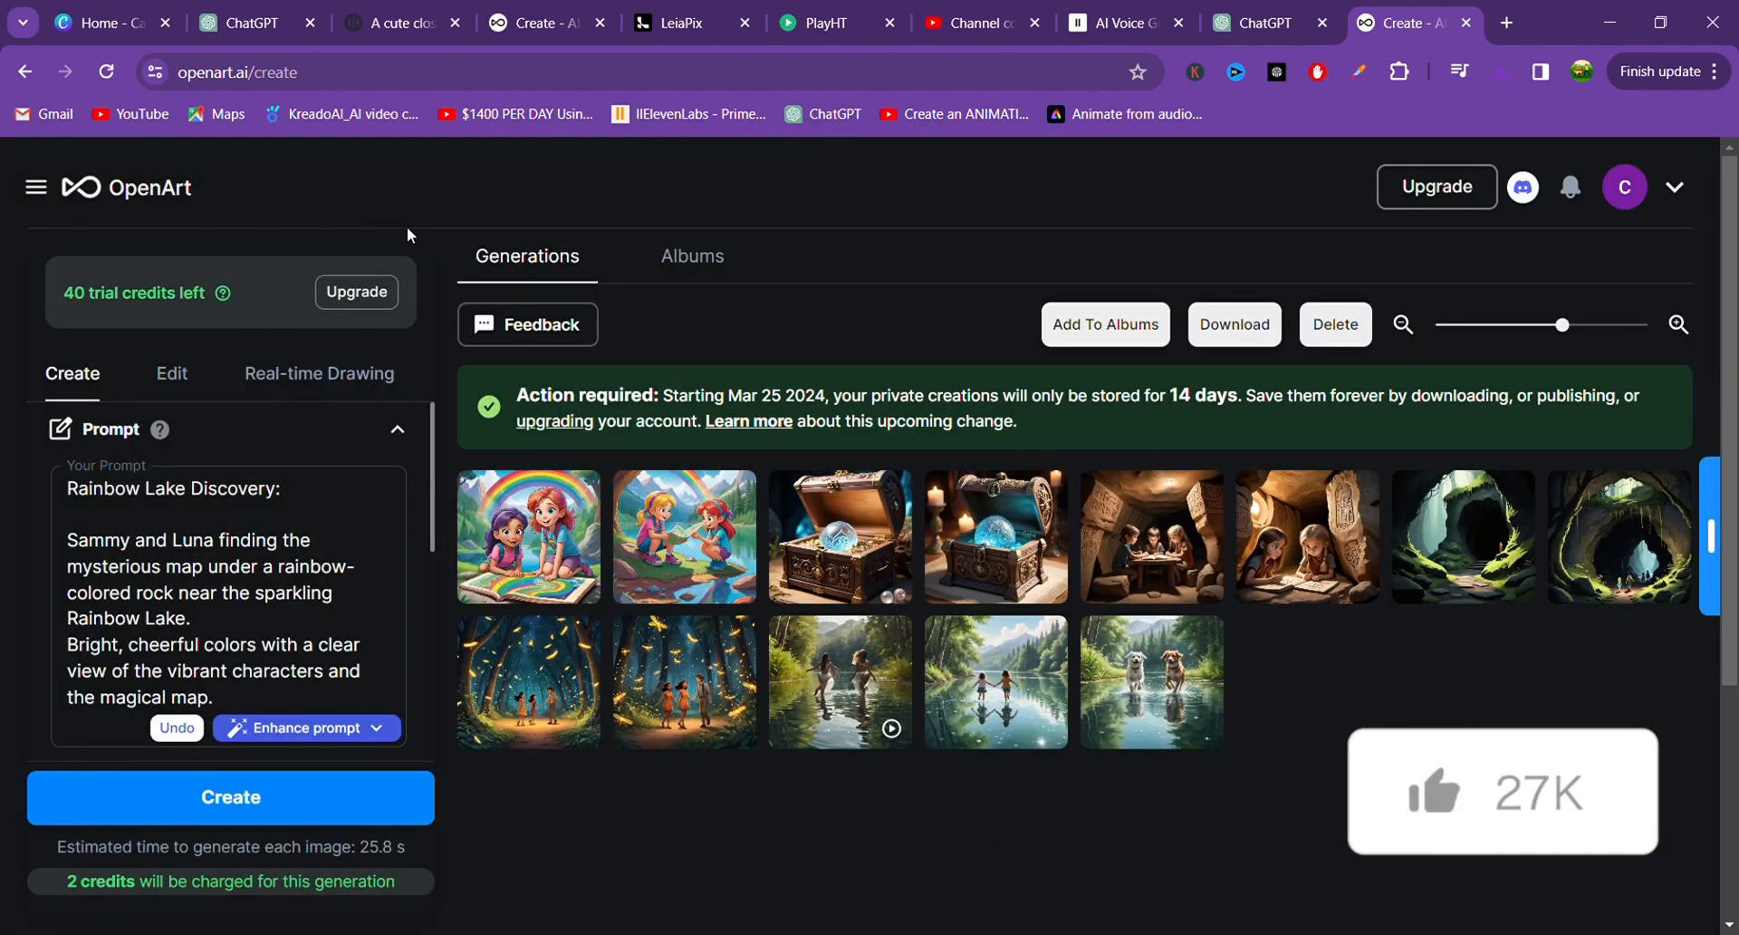
pyautogui.click(687, 540)
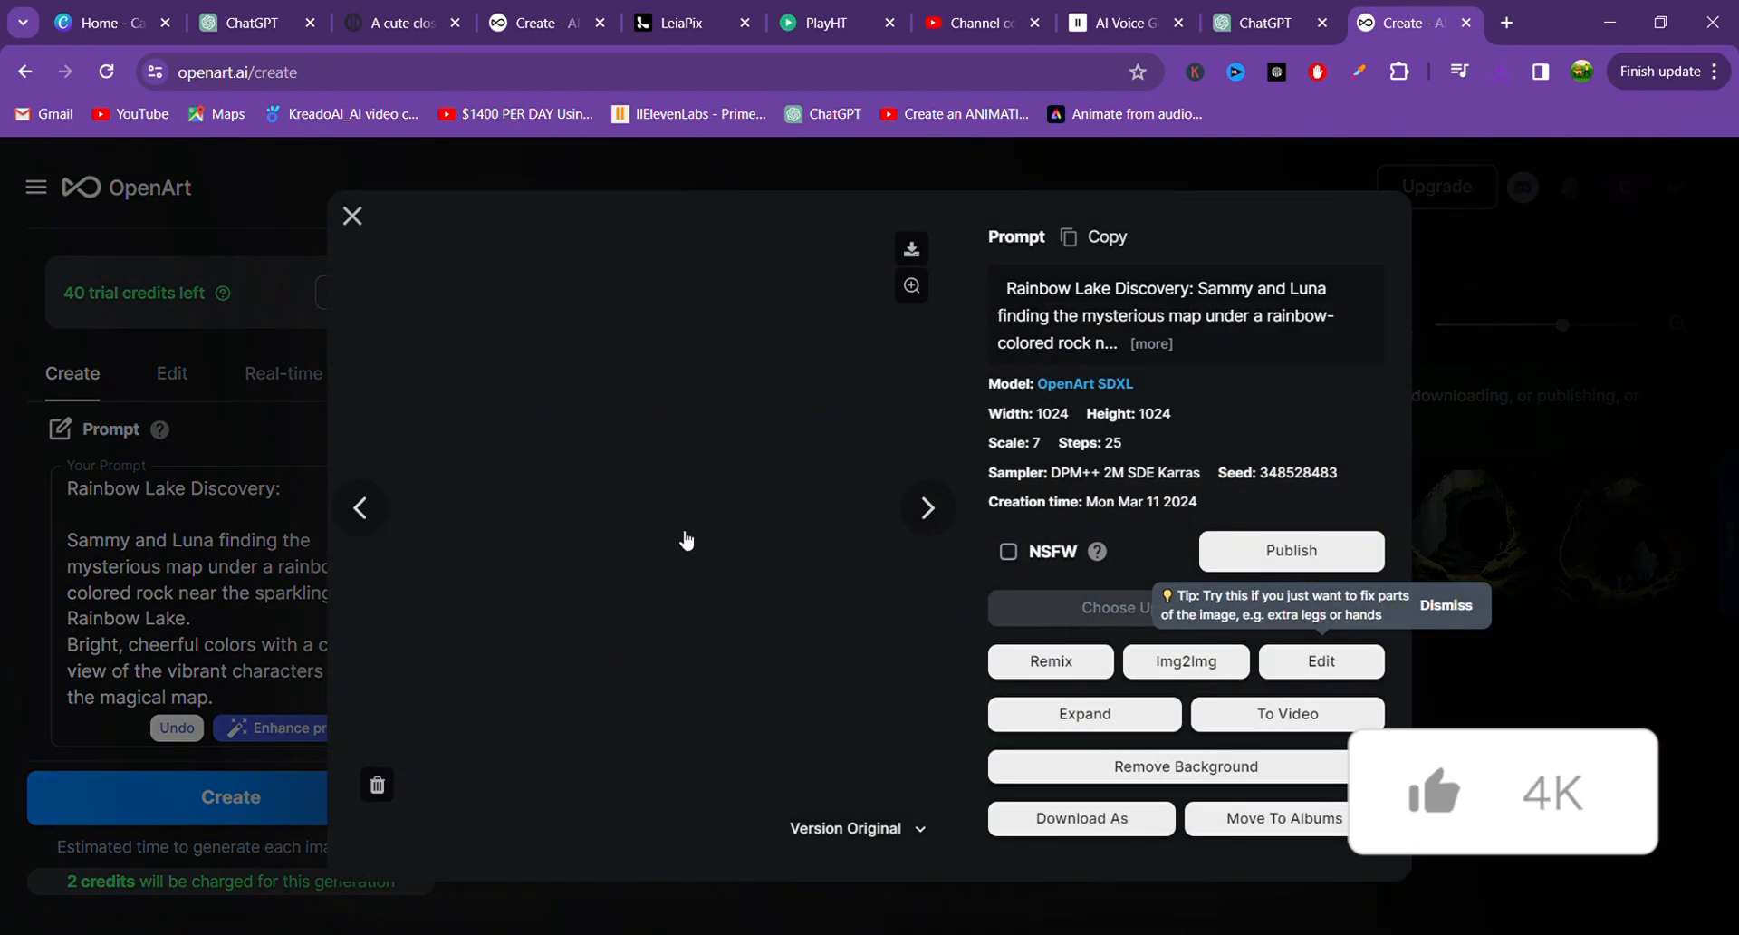
pyautogui.click(911, 248)
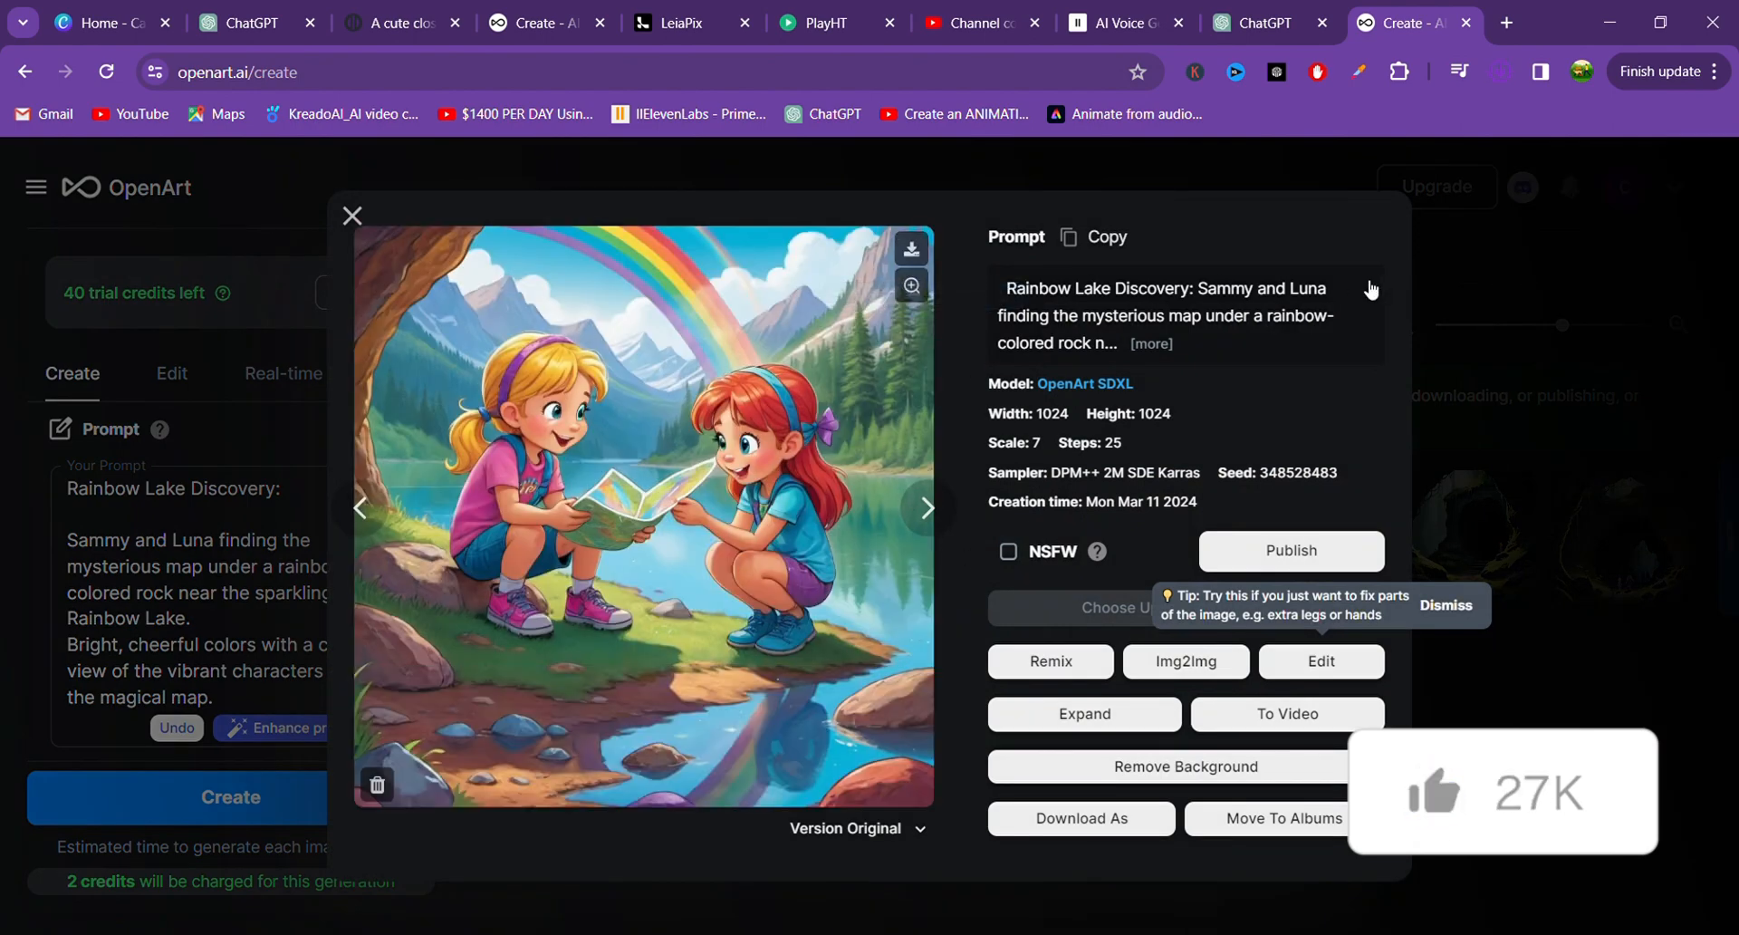
pyautogui.click(353, 216)
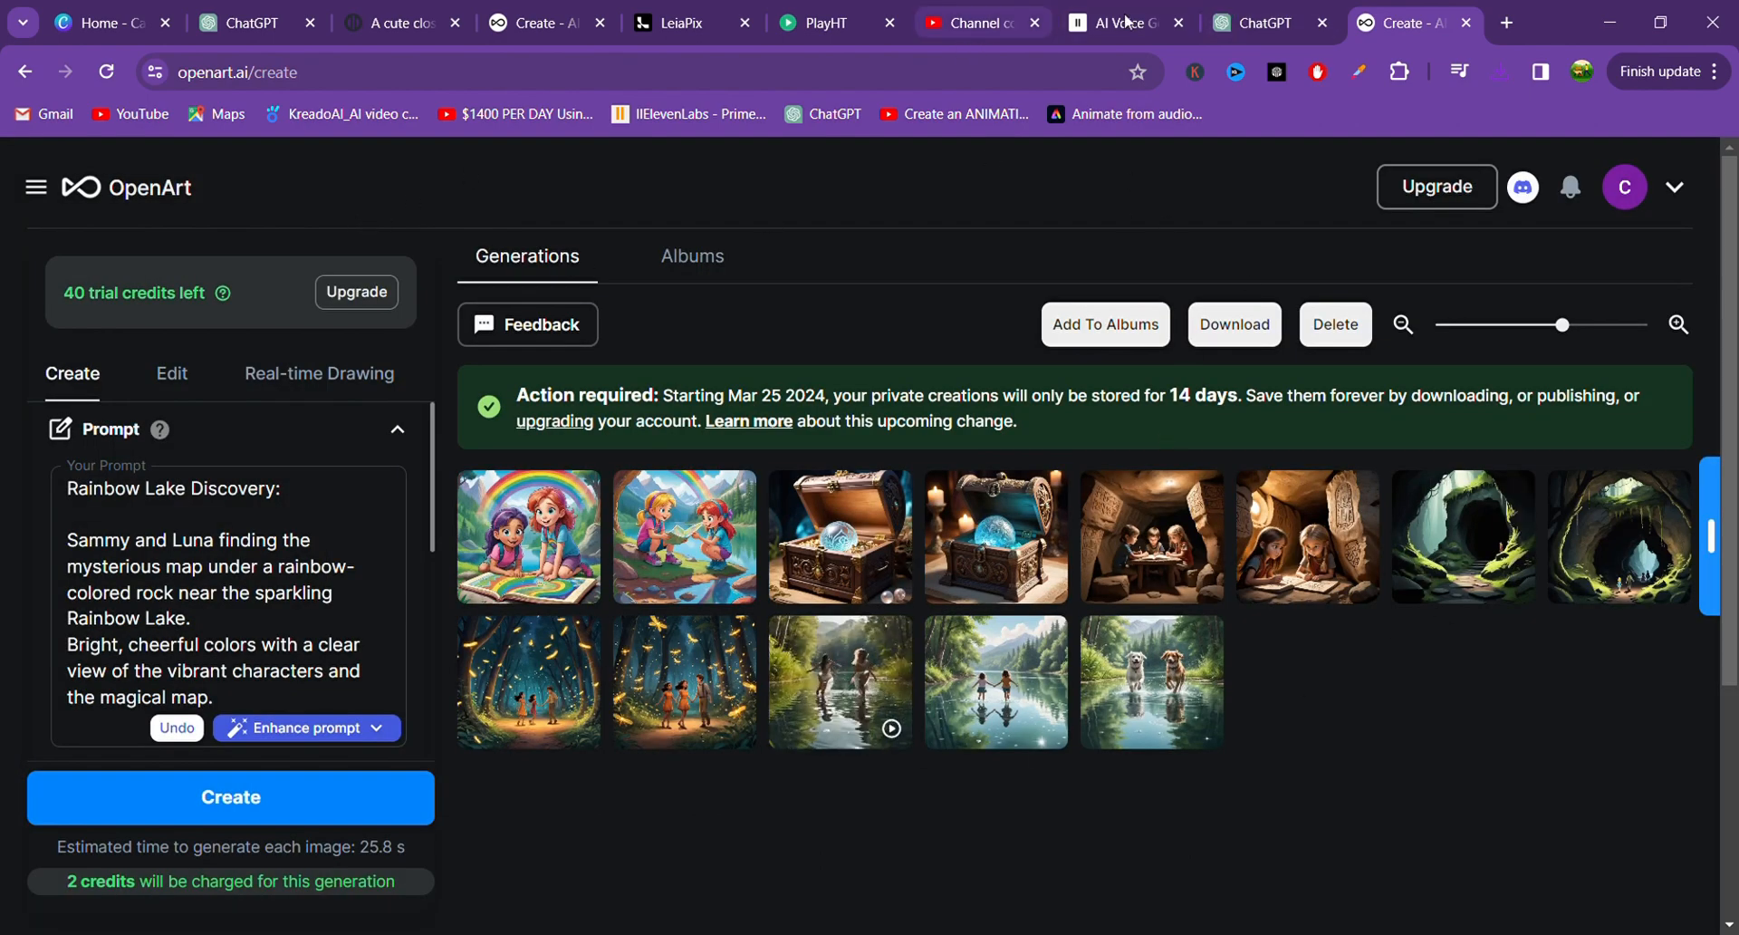
# Copy the full Enchanted Forest Entrance scene description from the ChatGPT reply and replace the OpenArt prompt with it.
pyautogui.click(1244, 23)
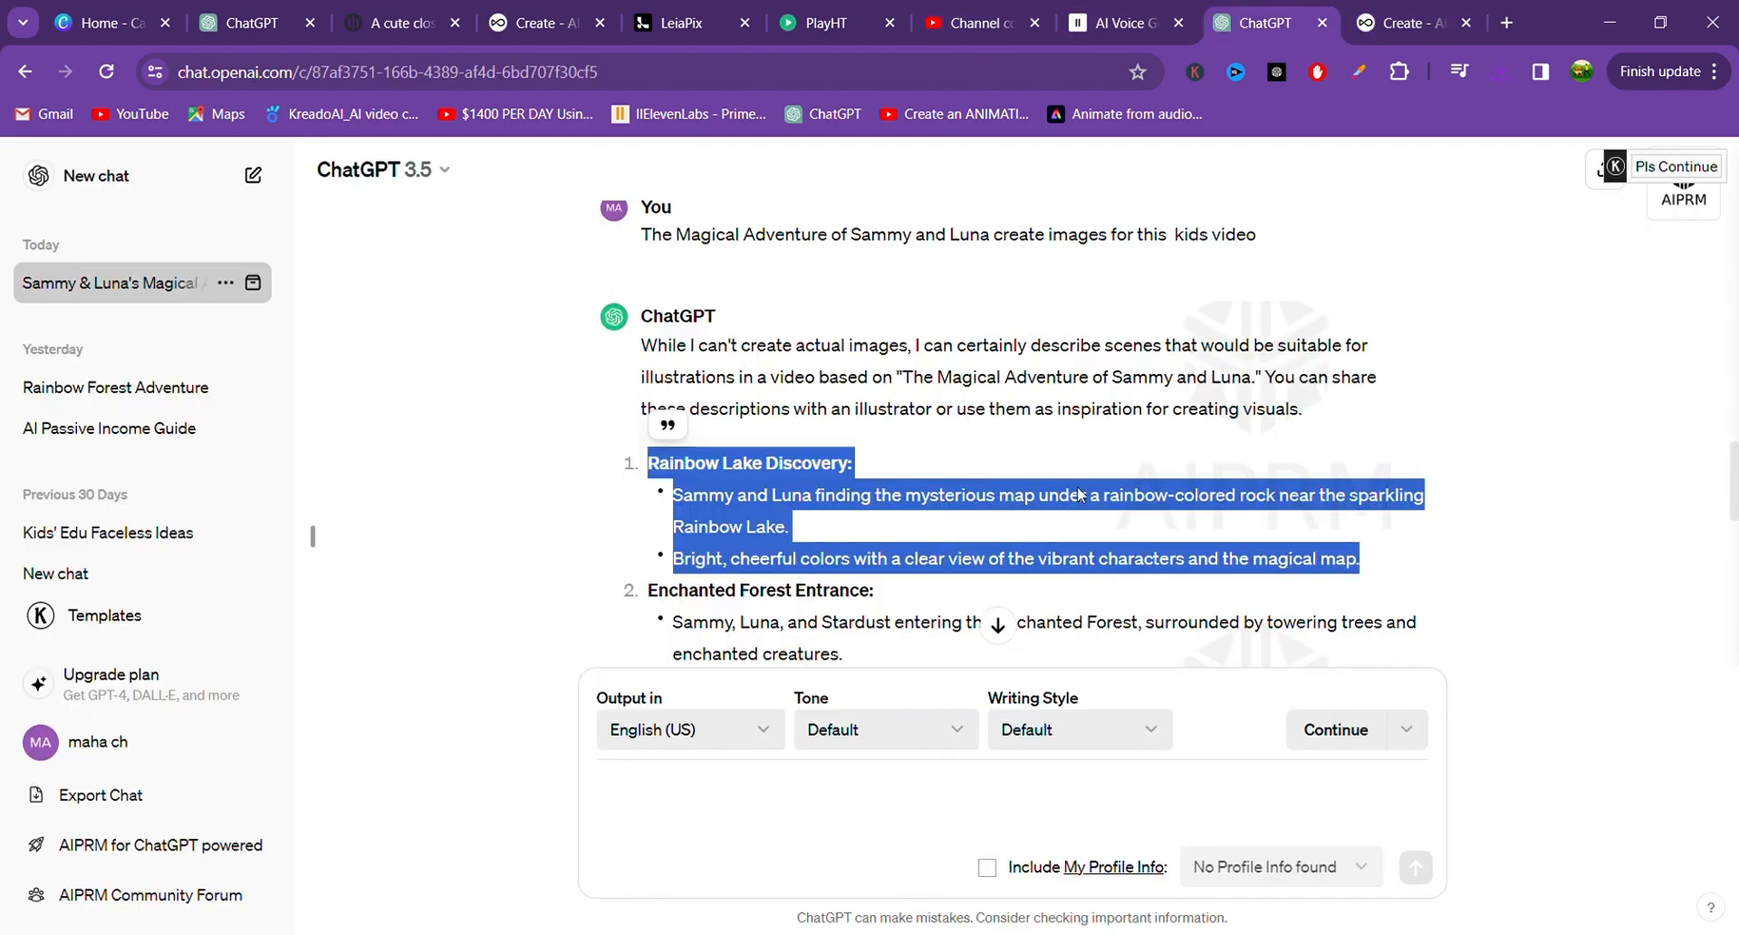
pyautogui.scroll(-3, 1078, 495)
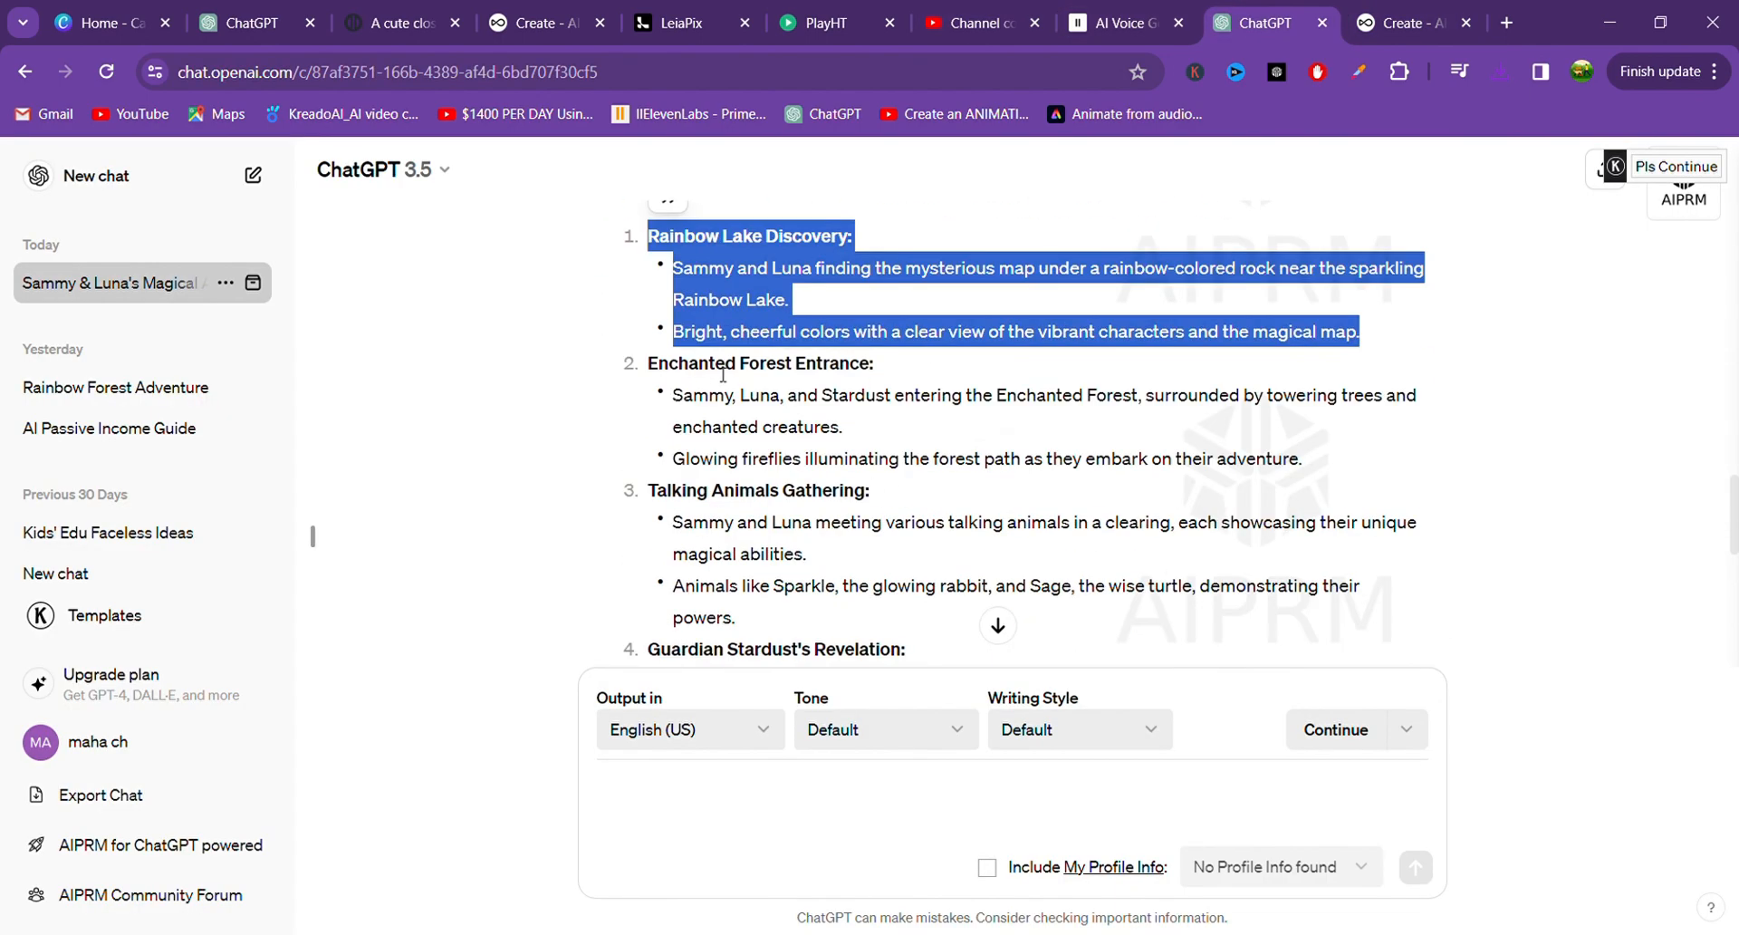
pyautogui.moveTo(644, 367); pyautogui.dragTo(1405, 474)
pyautogui.hotkey('ctrl', 'c')
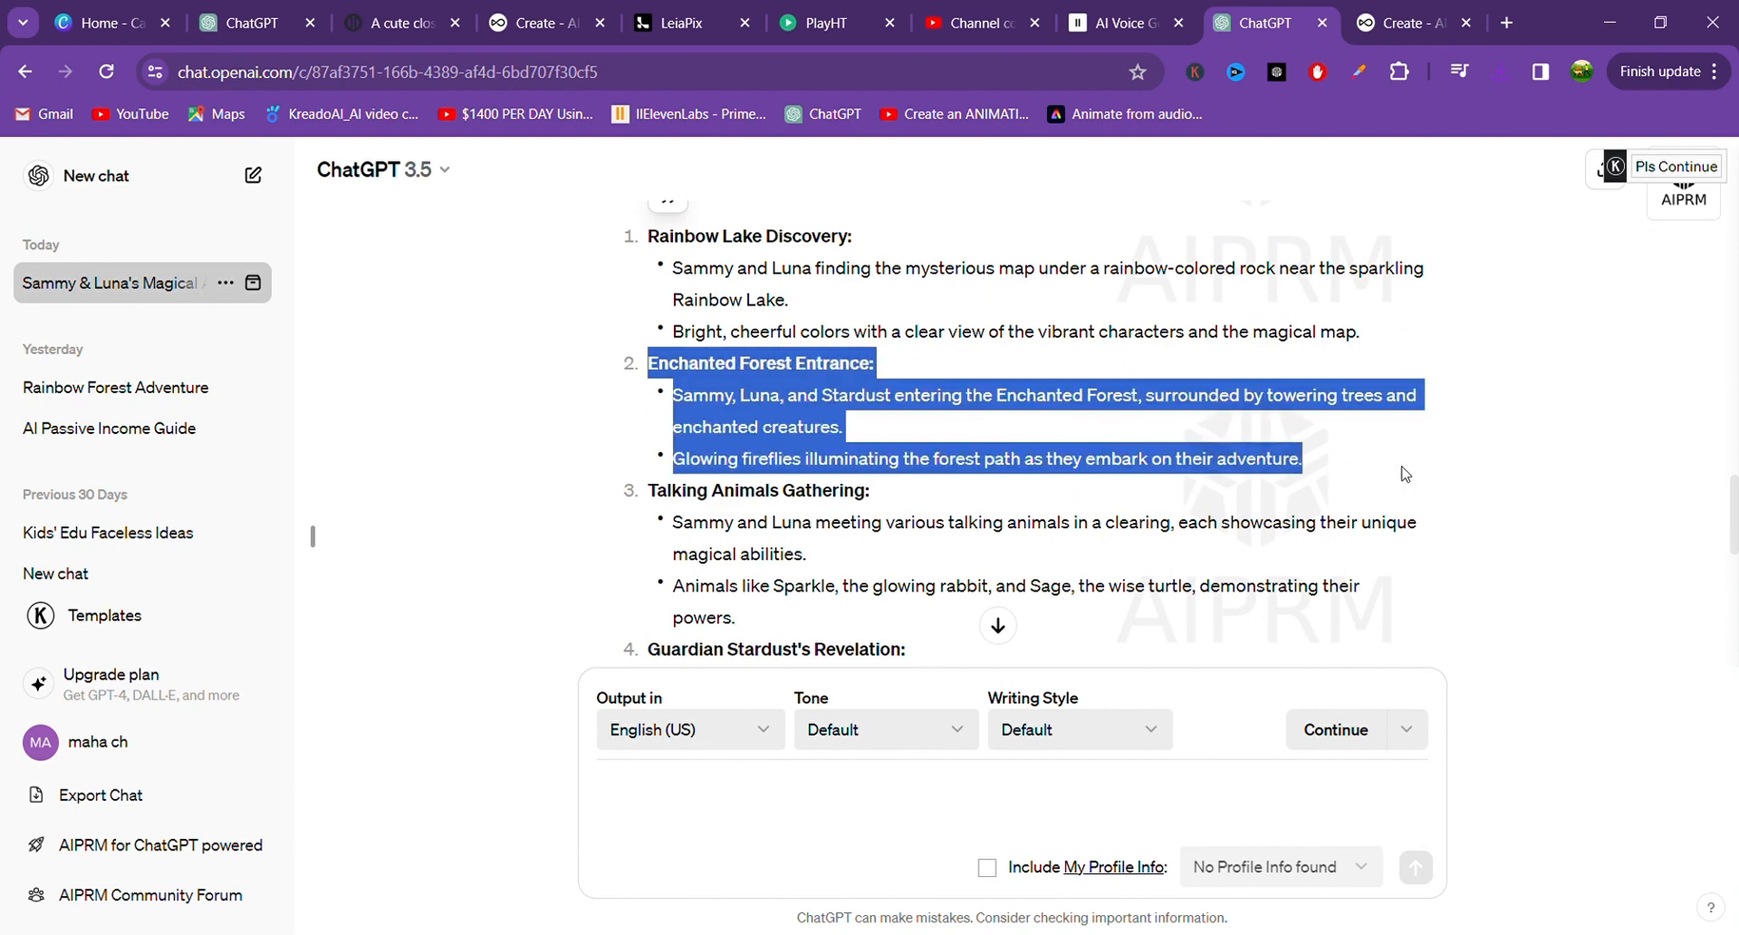
pyautogui.click(1415, 22)
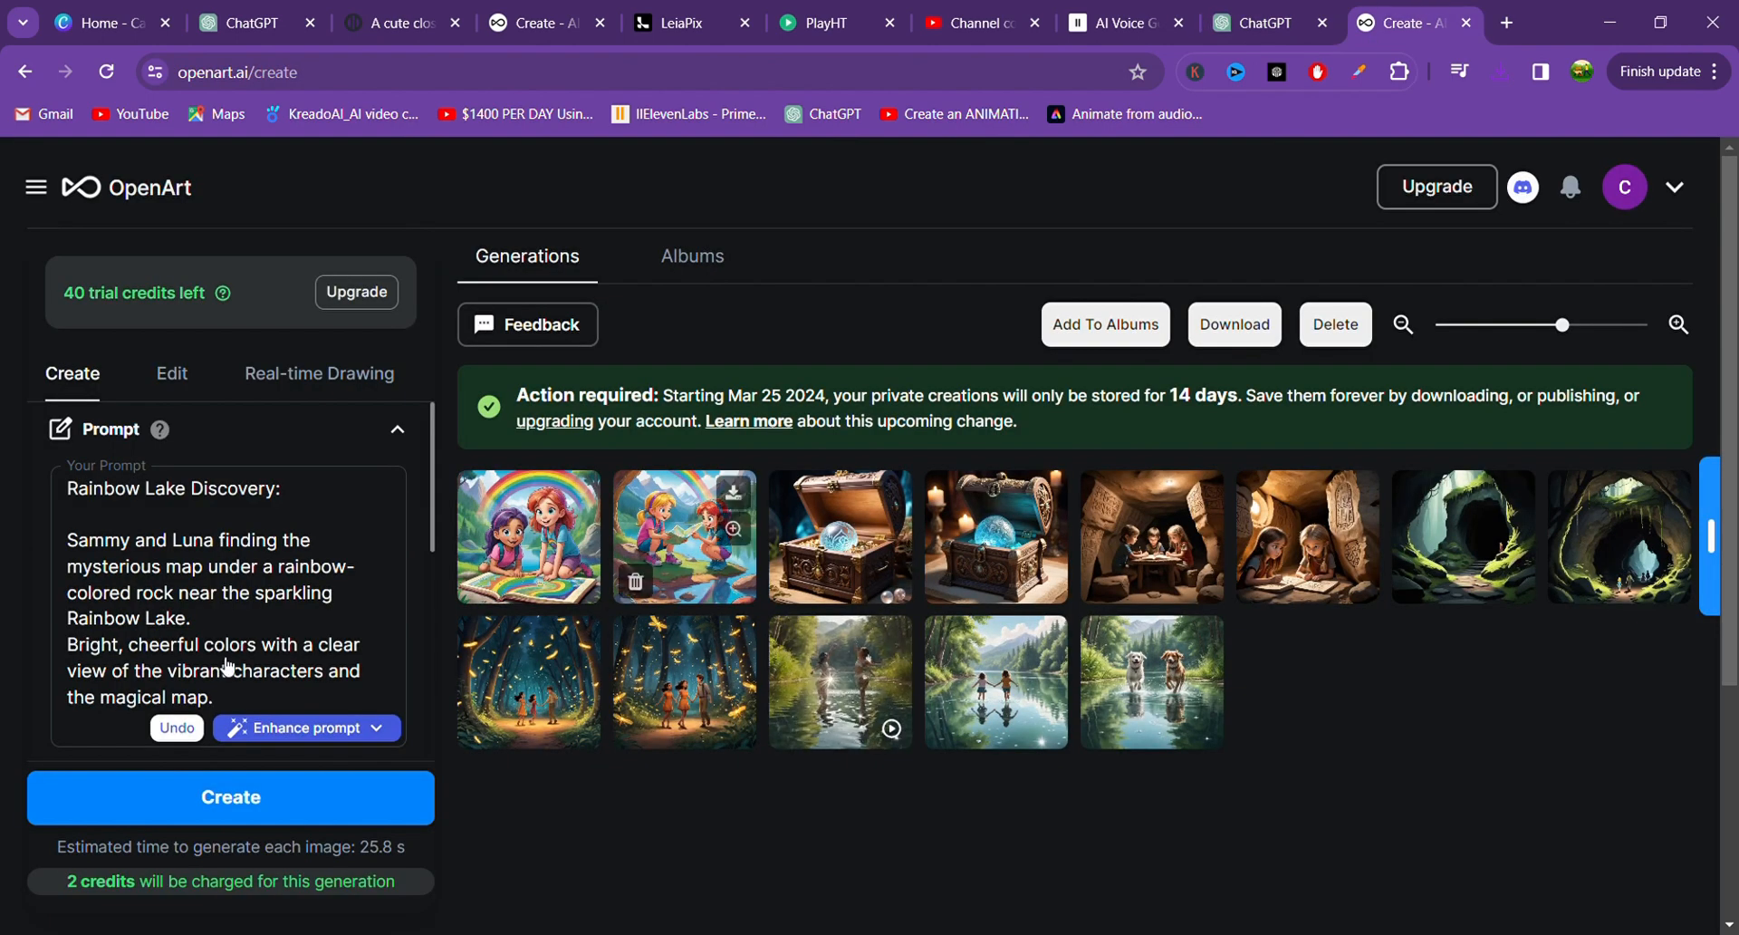
pyautogui.moveTo(258, 566); pyautogui.dragTo(227, 514)
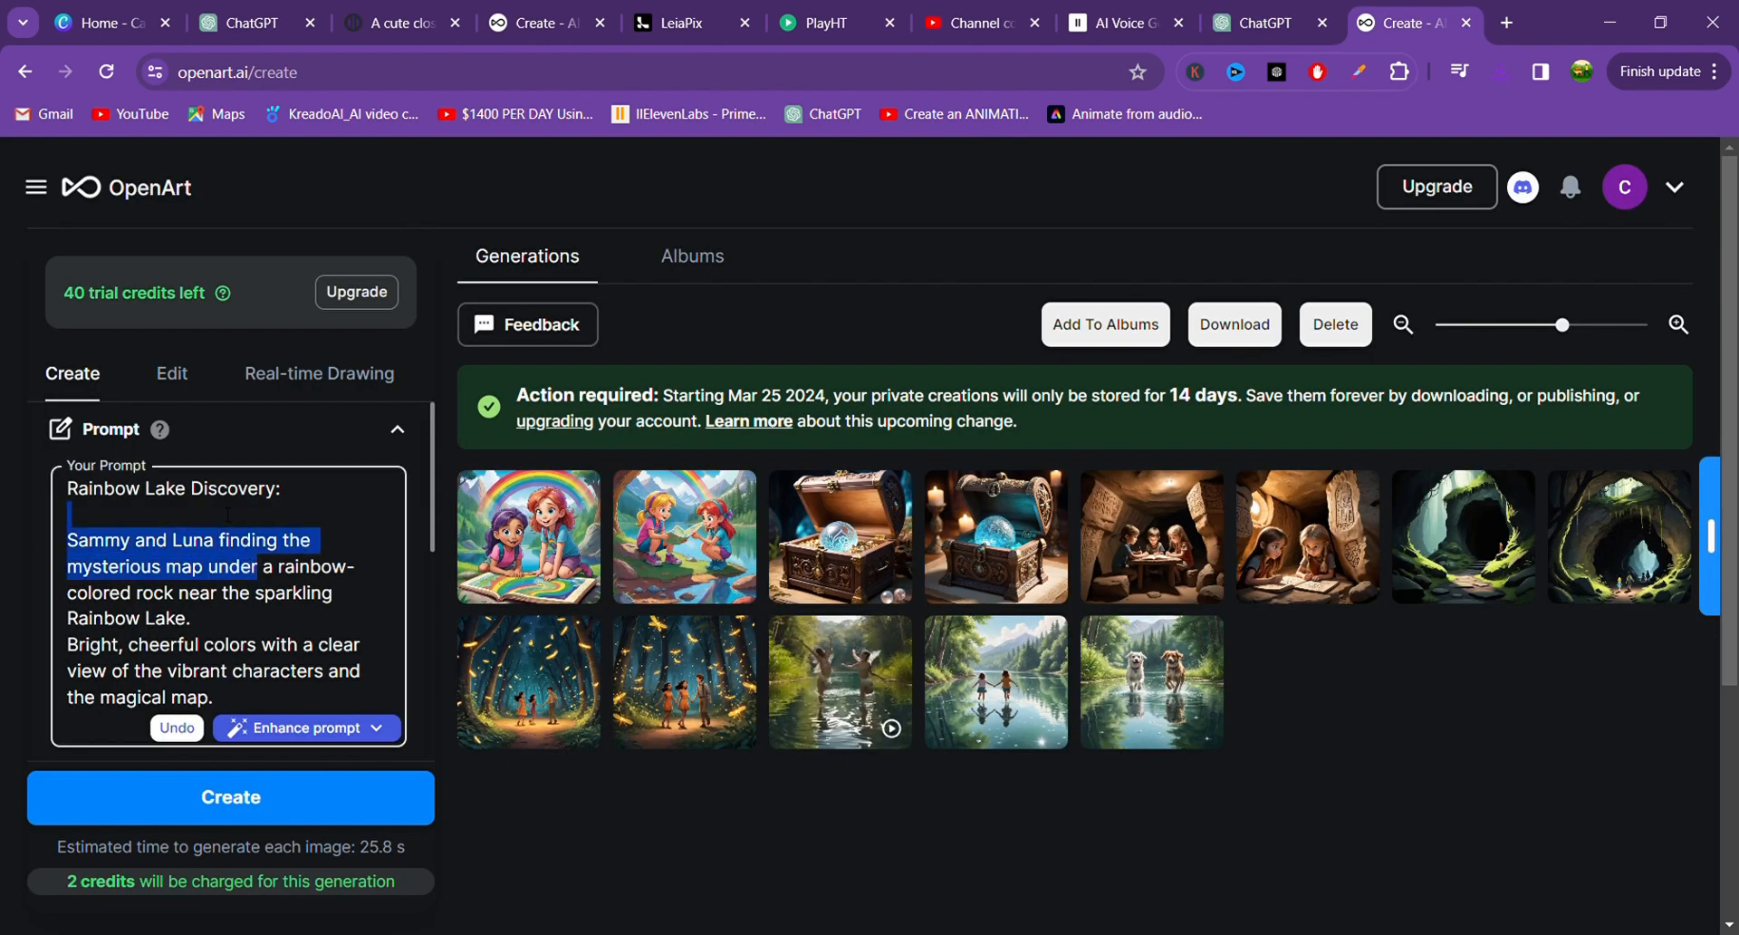
pyautogui.hotkey('ctrl', 'a')
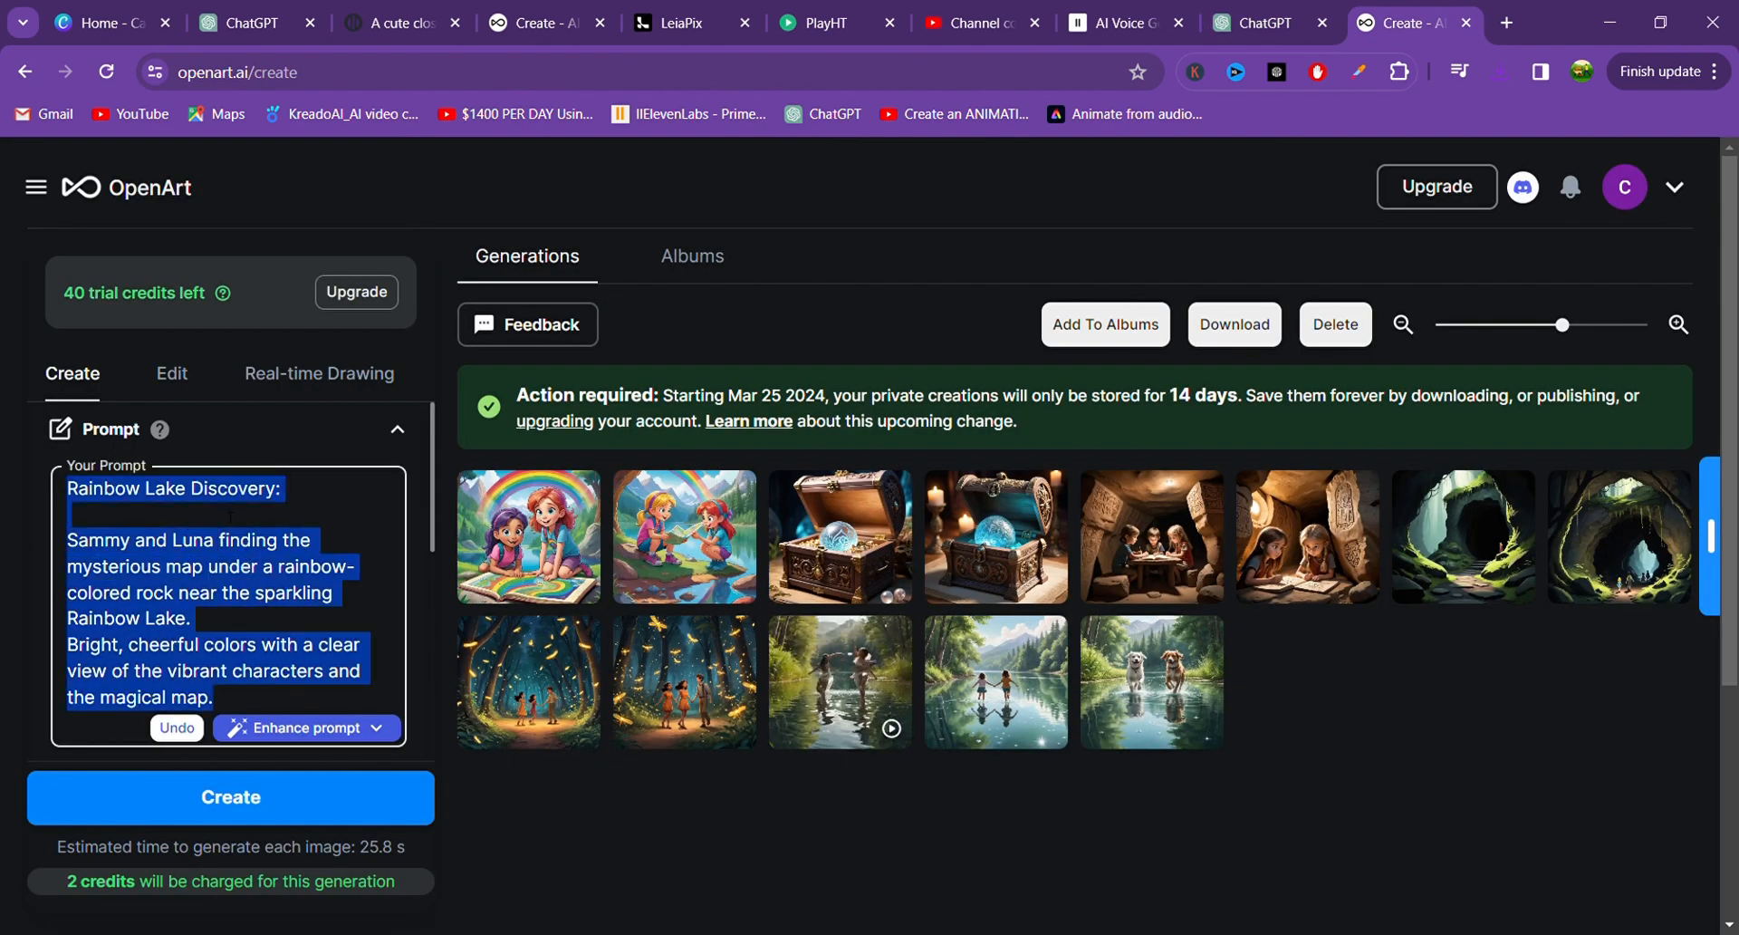
pyautogui.press('BackSpace')
pyautogui.hotkey('ctrl', 'v')
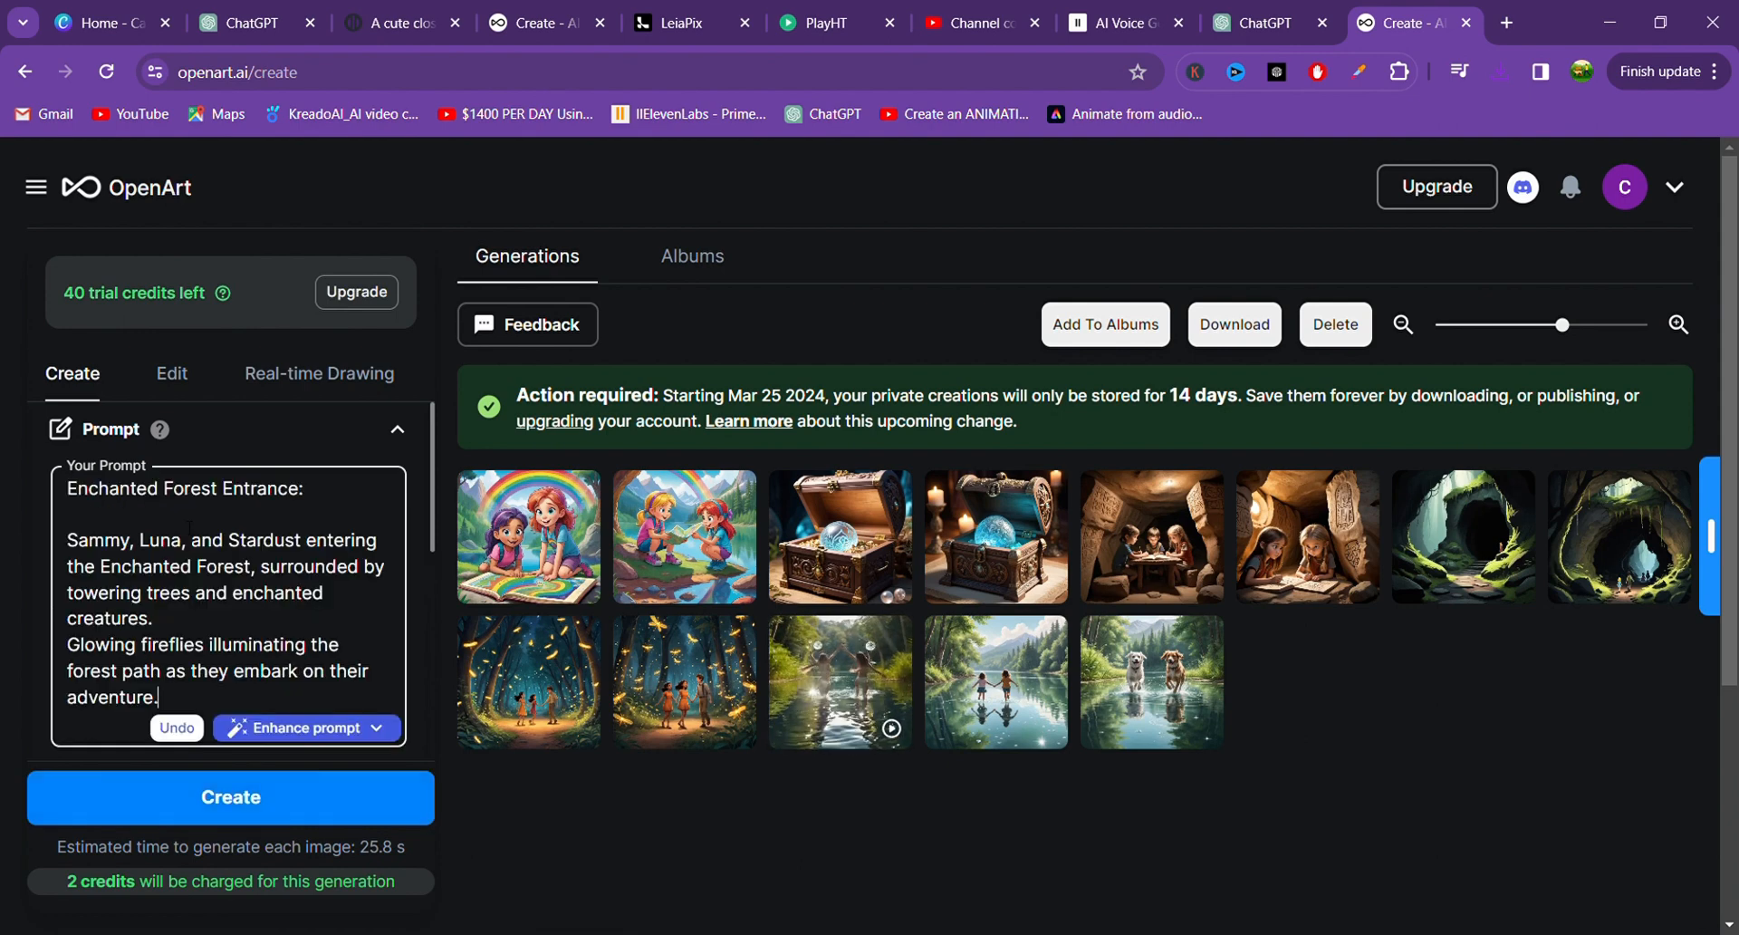
# Generate the Enchanted Forest Entrance images from the prompt and download both results.
pyautogui.click(269, 796)
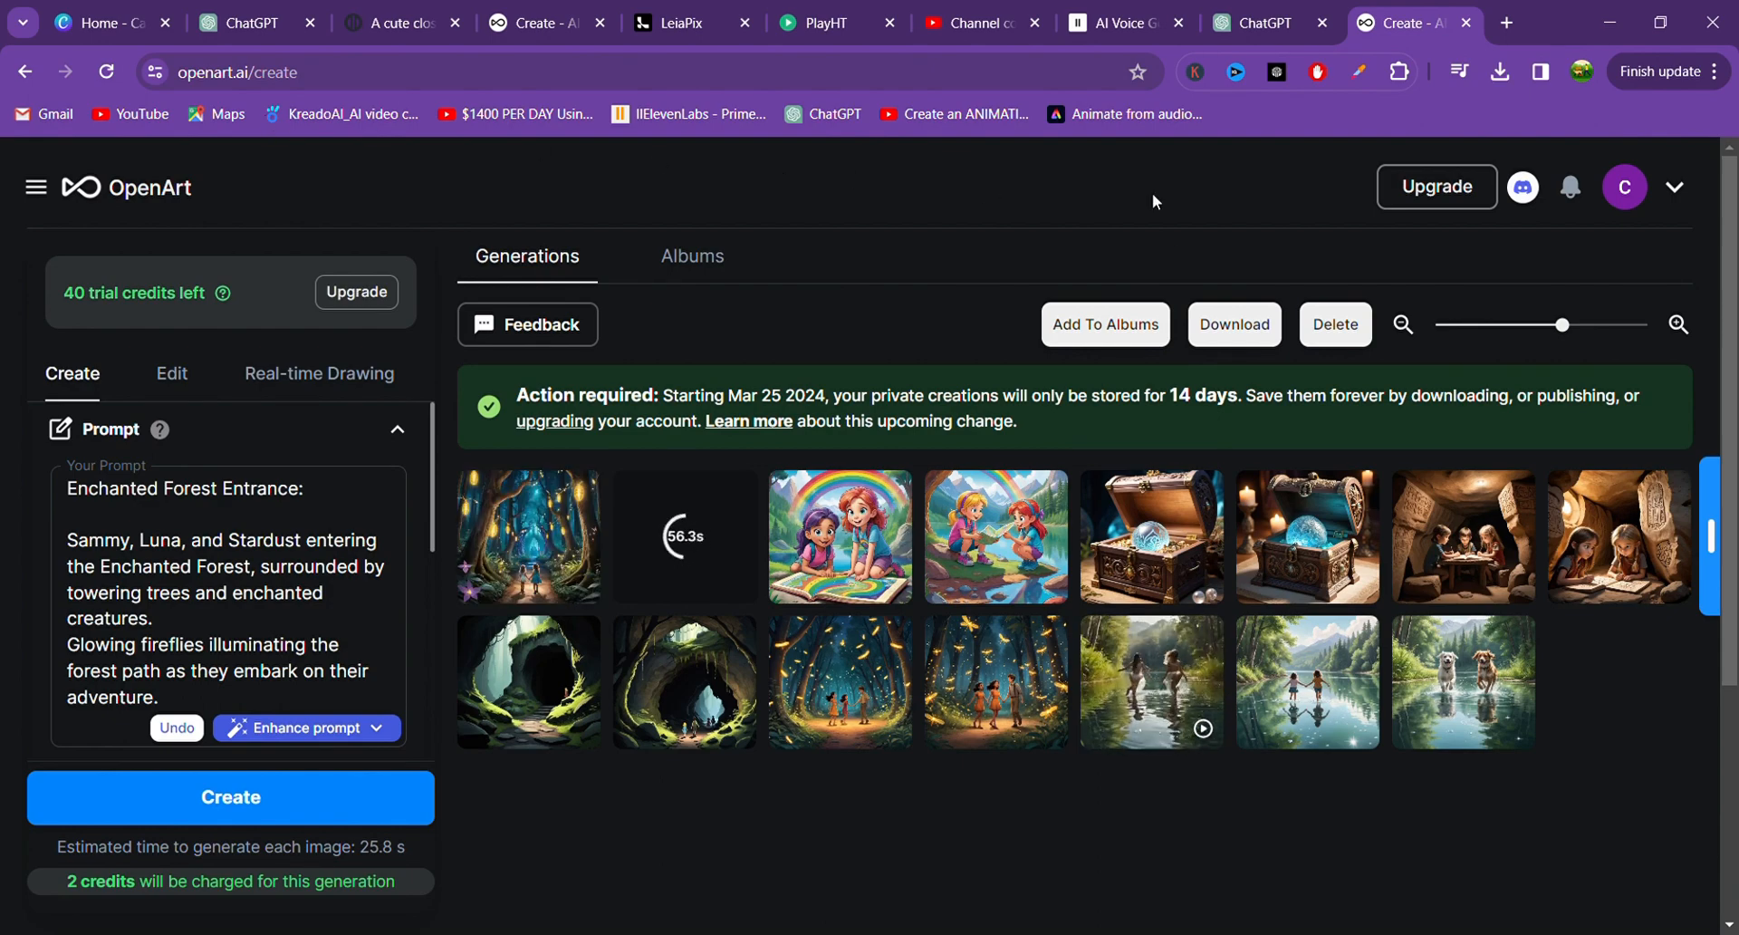
pyautogui.click(551, 543)
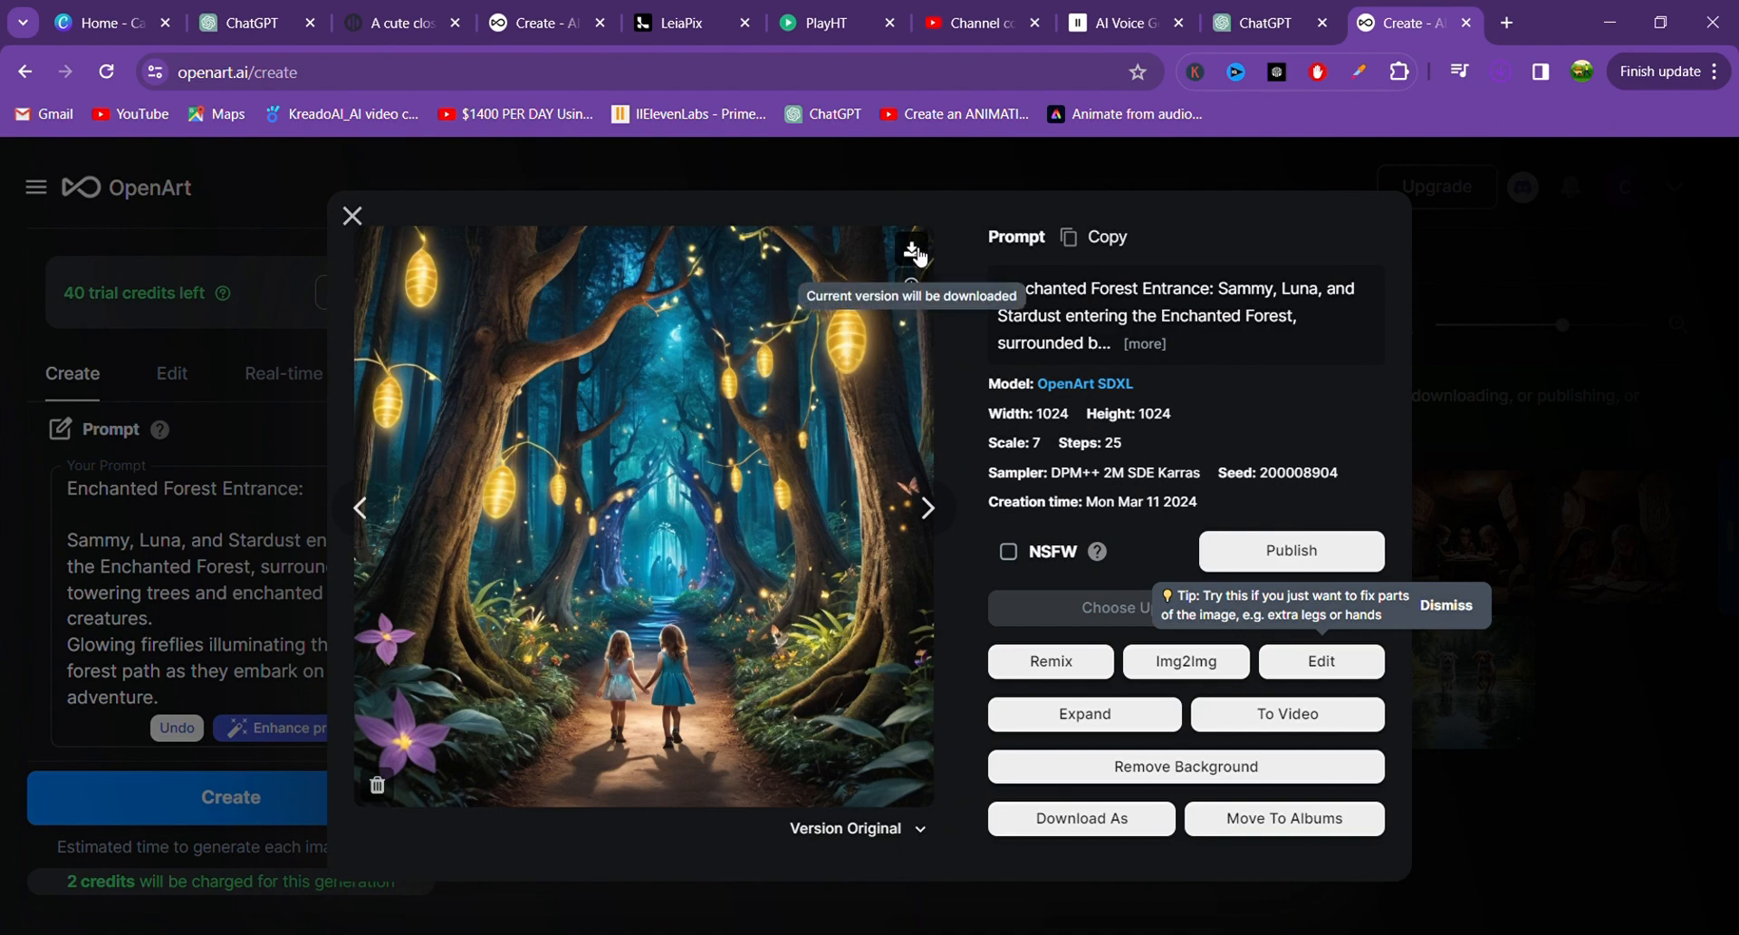
pyautogui.click(918, 254)
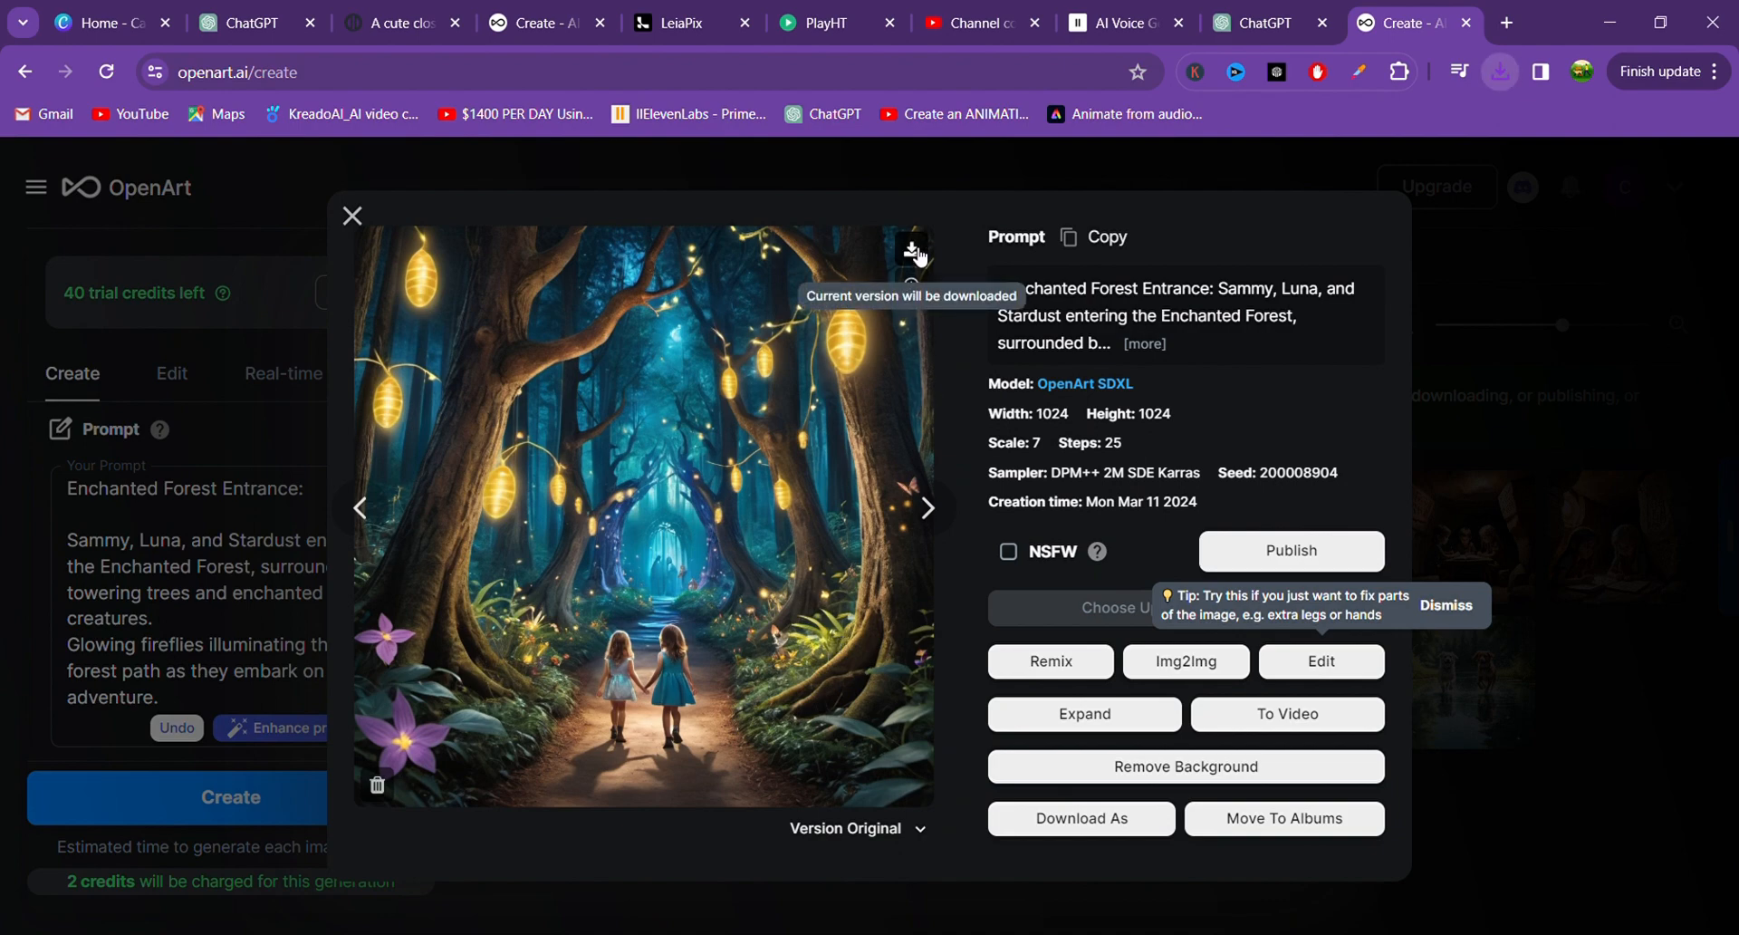
pyautogui.click(352, 217)
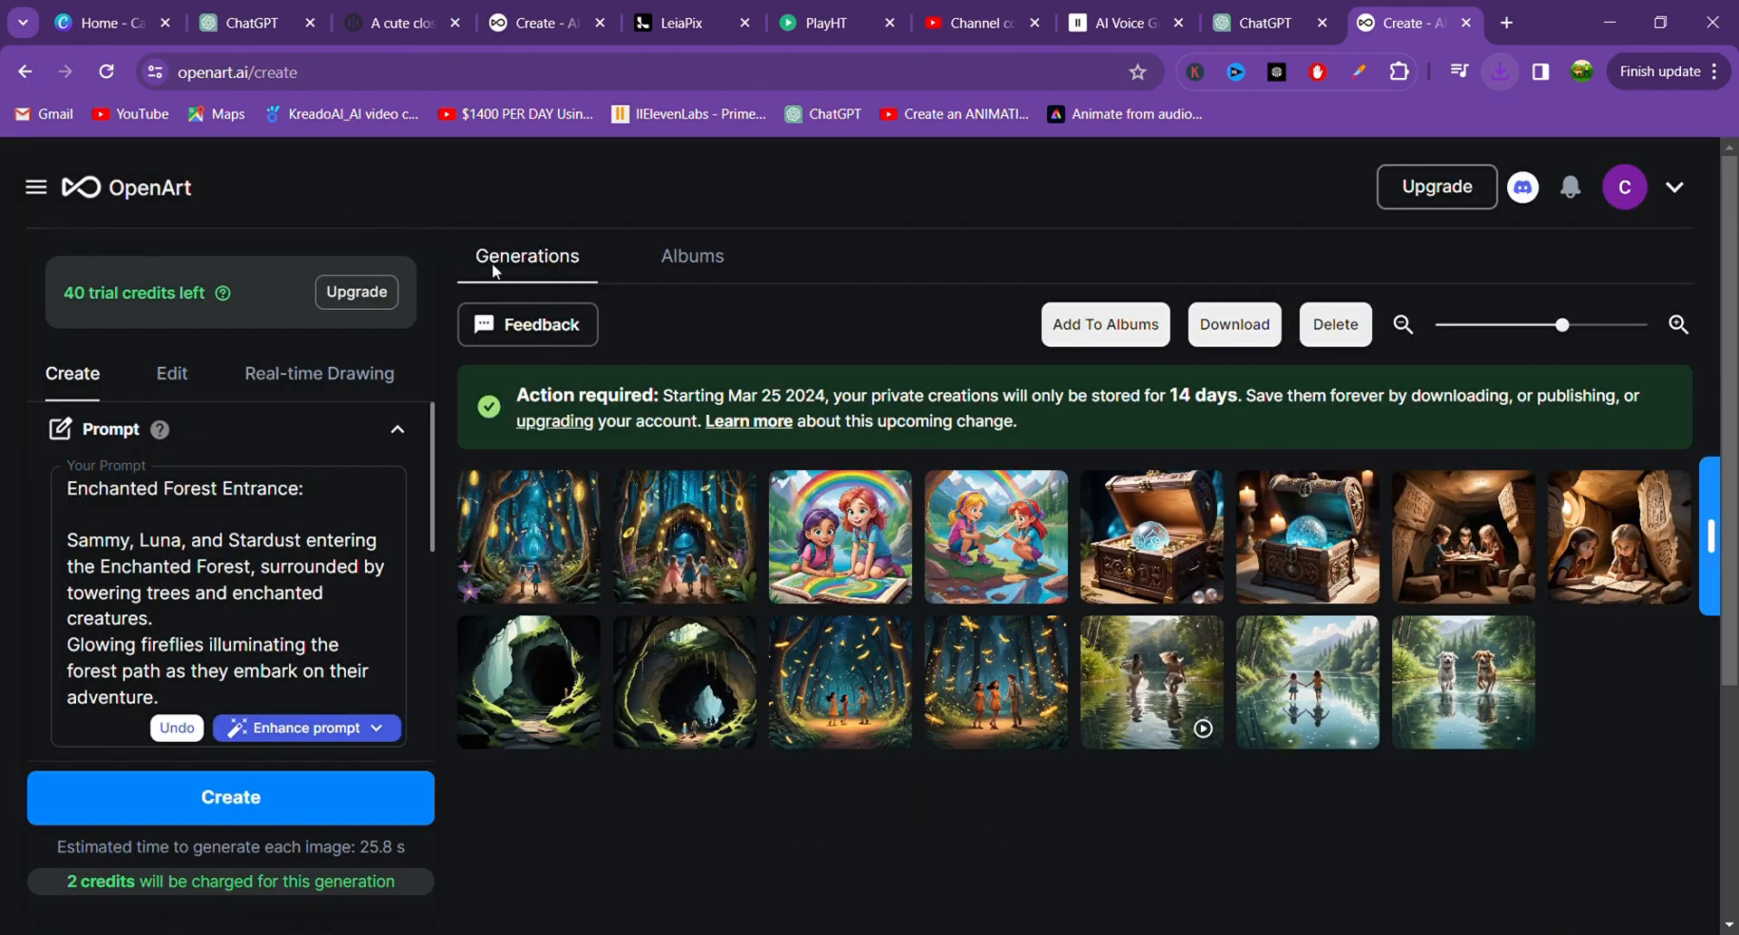
pyautogui.click(695, 556)
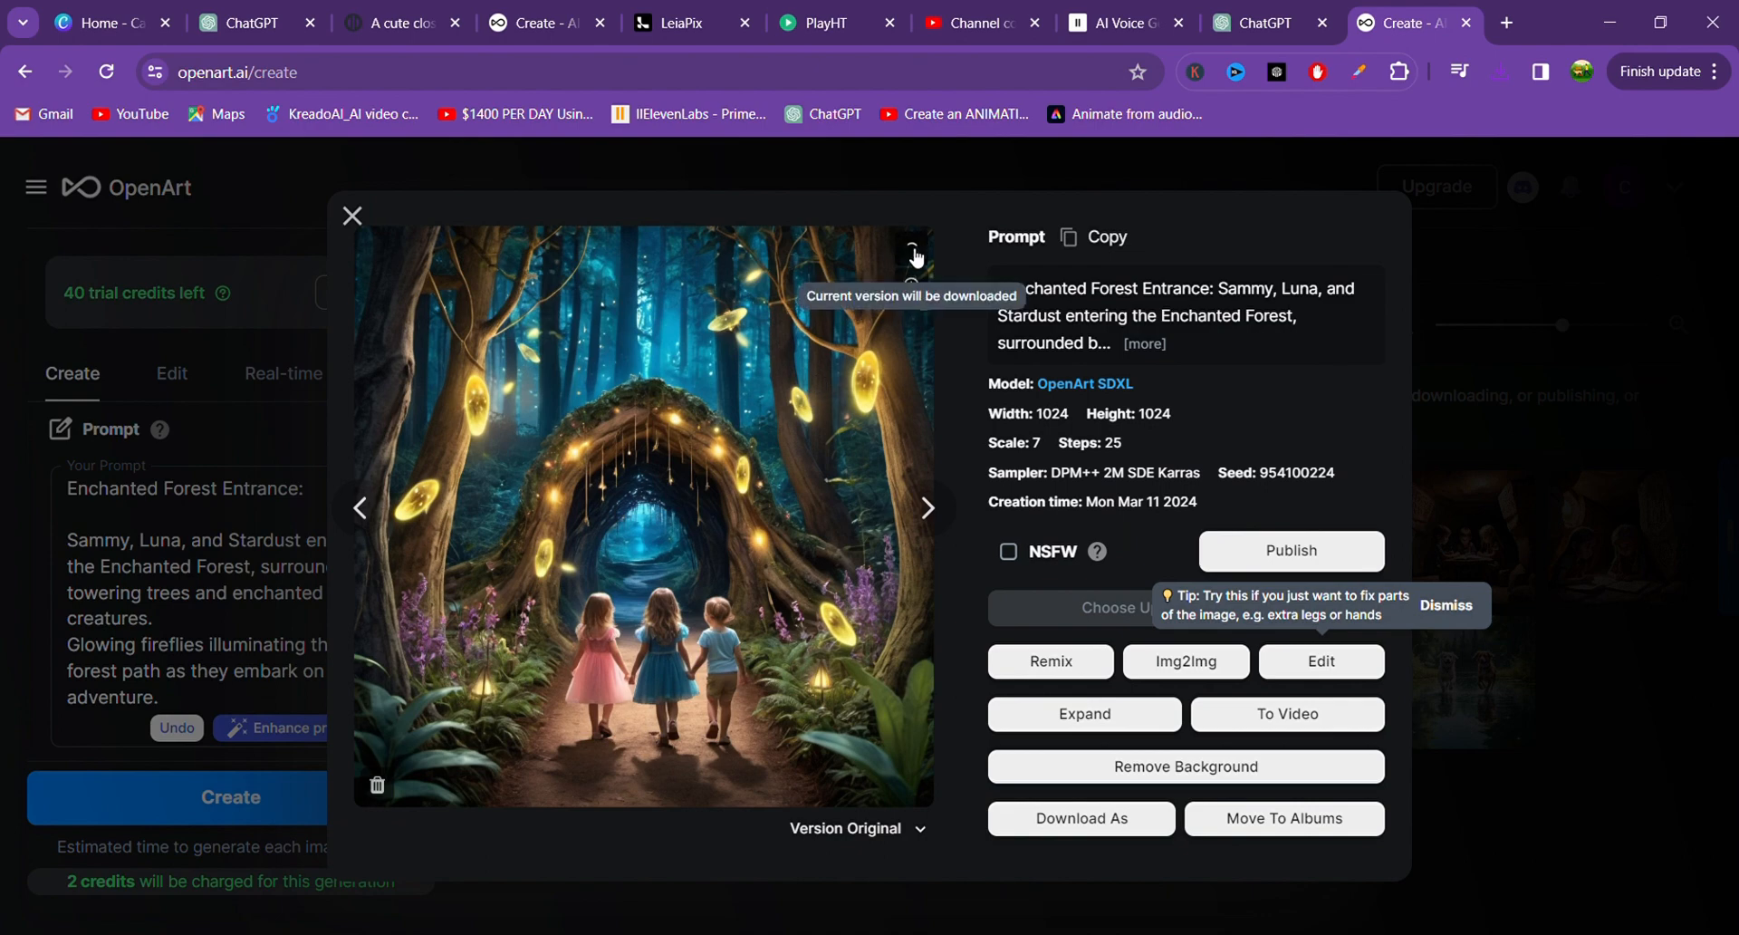
pyautogui.click(353, 218)
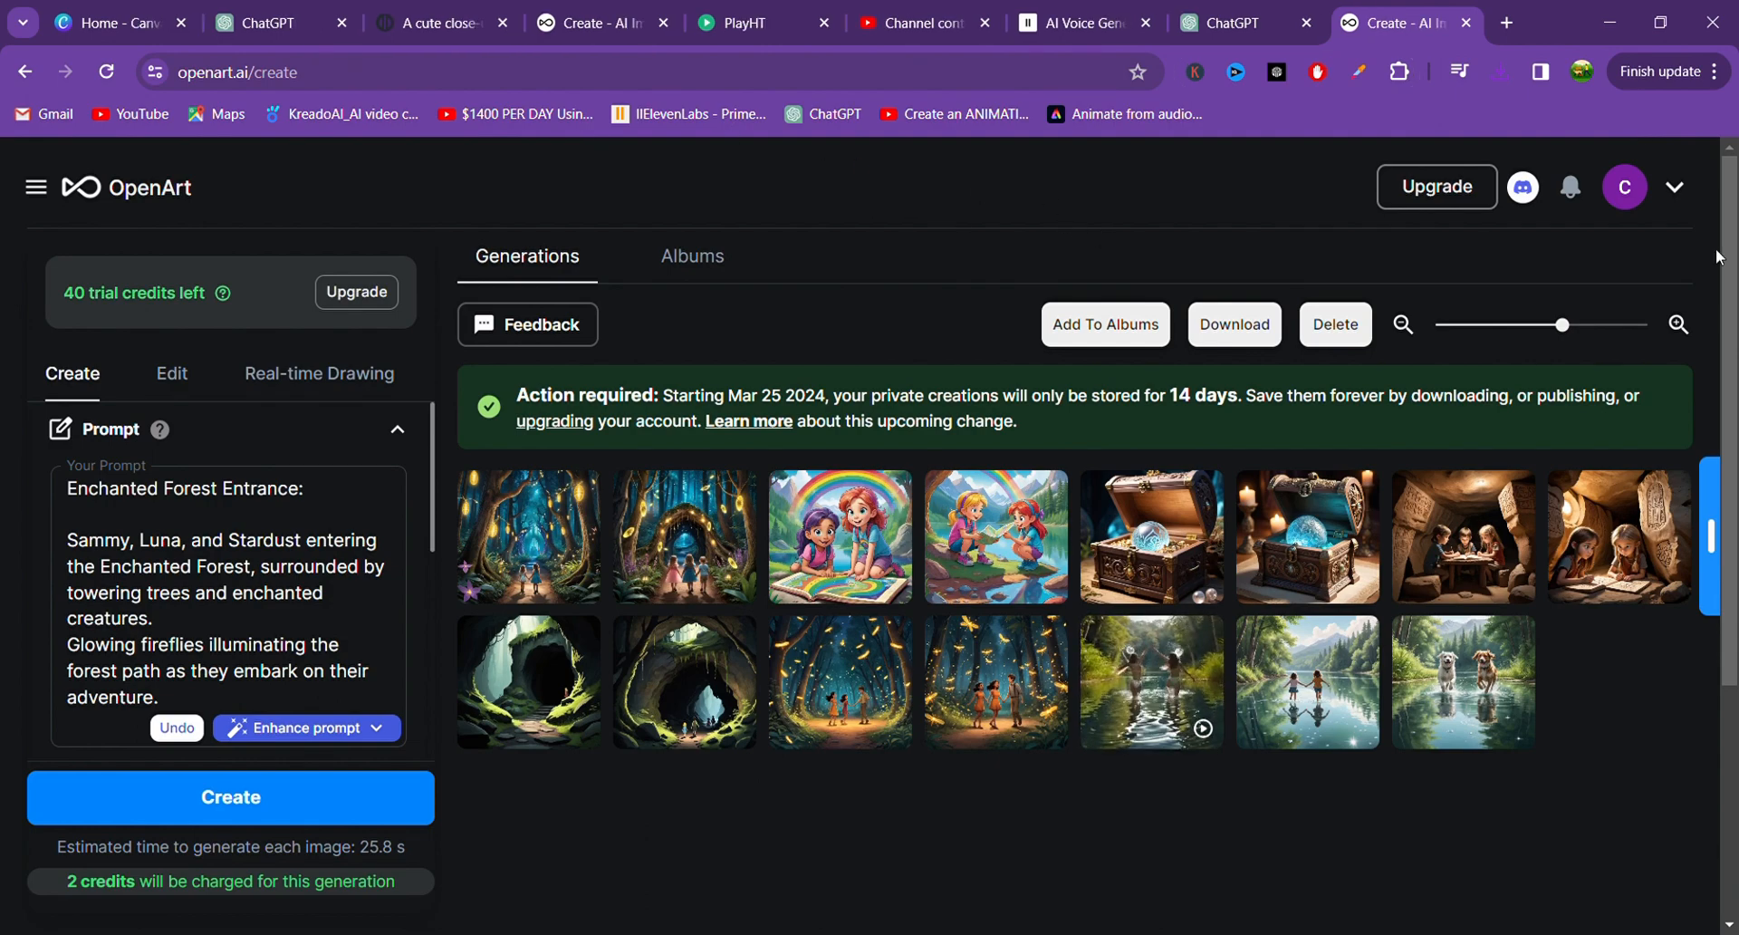
# Search for LeiaPix in a new browser tab and open the leiapix.com website.
pyautogui.click(1505, 24)
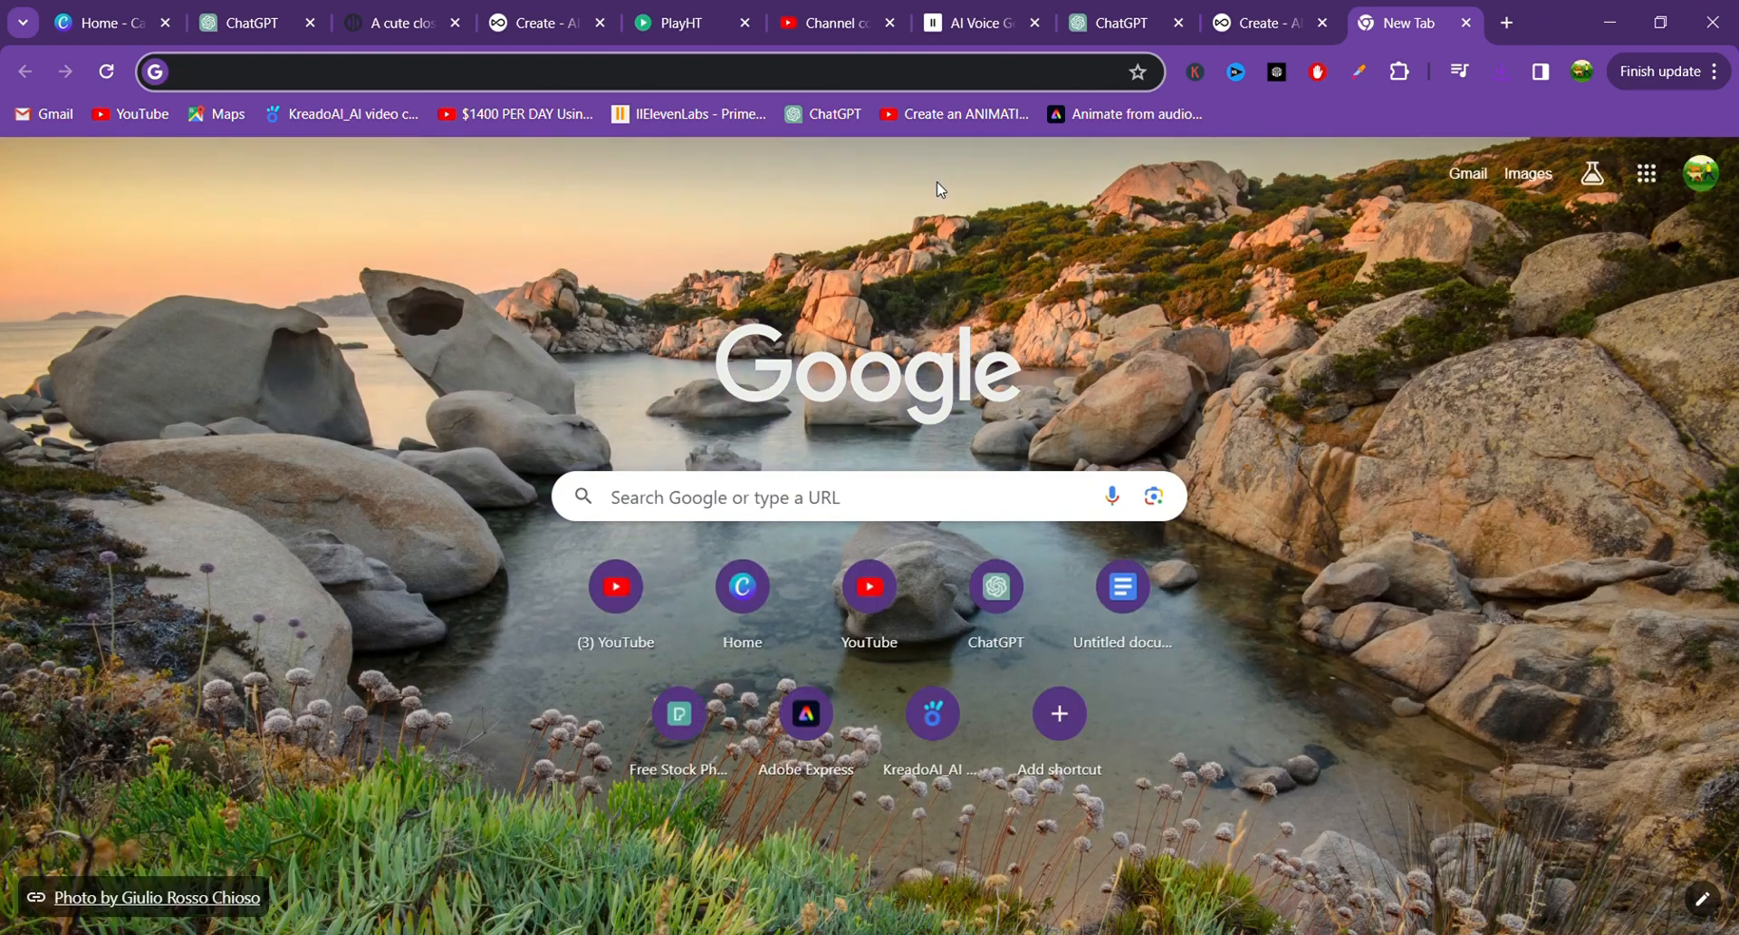
pyautogui.write('liap')
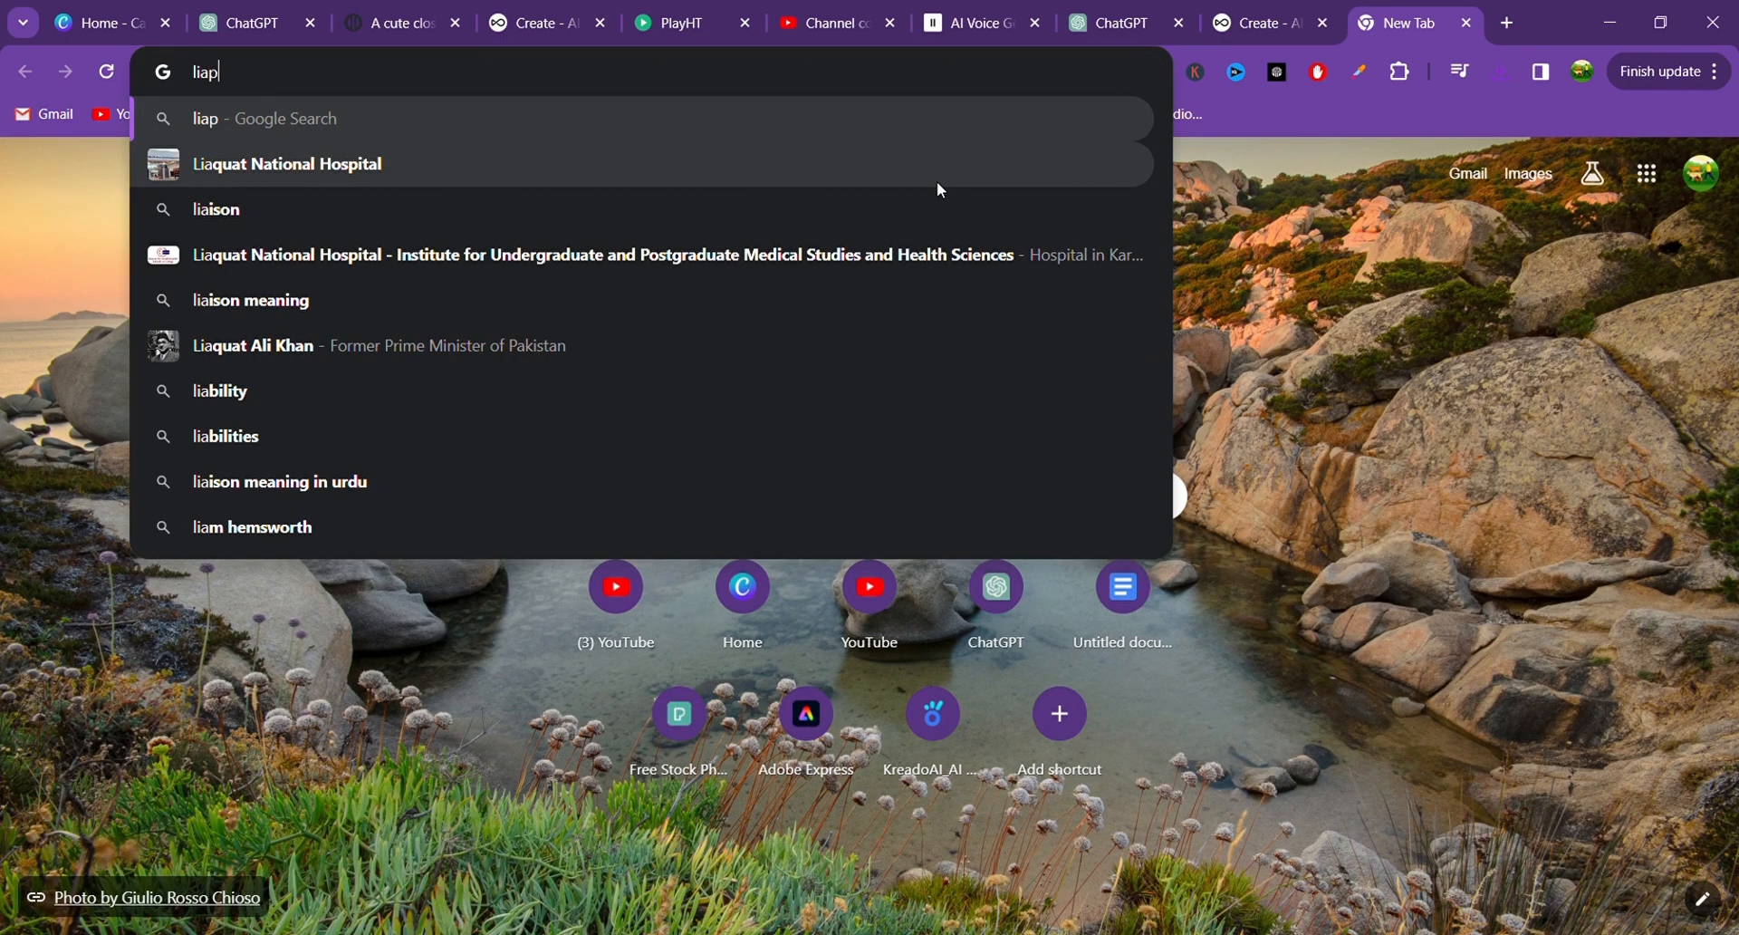
pyautogui.write('i')
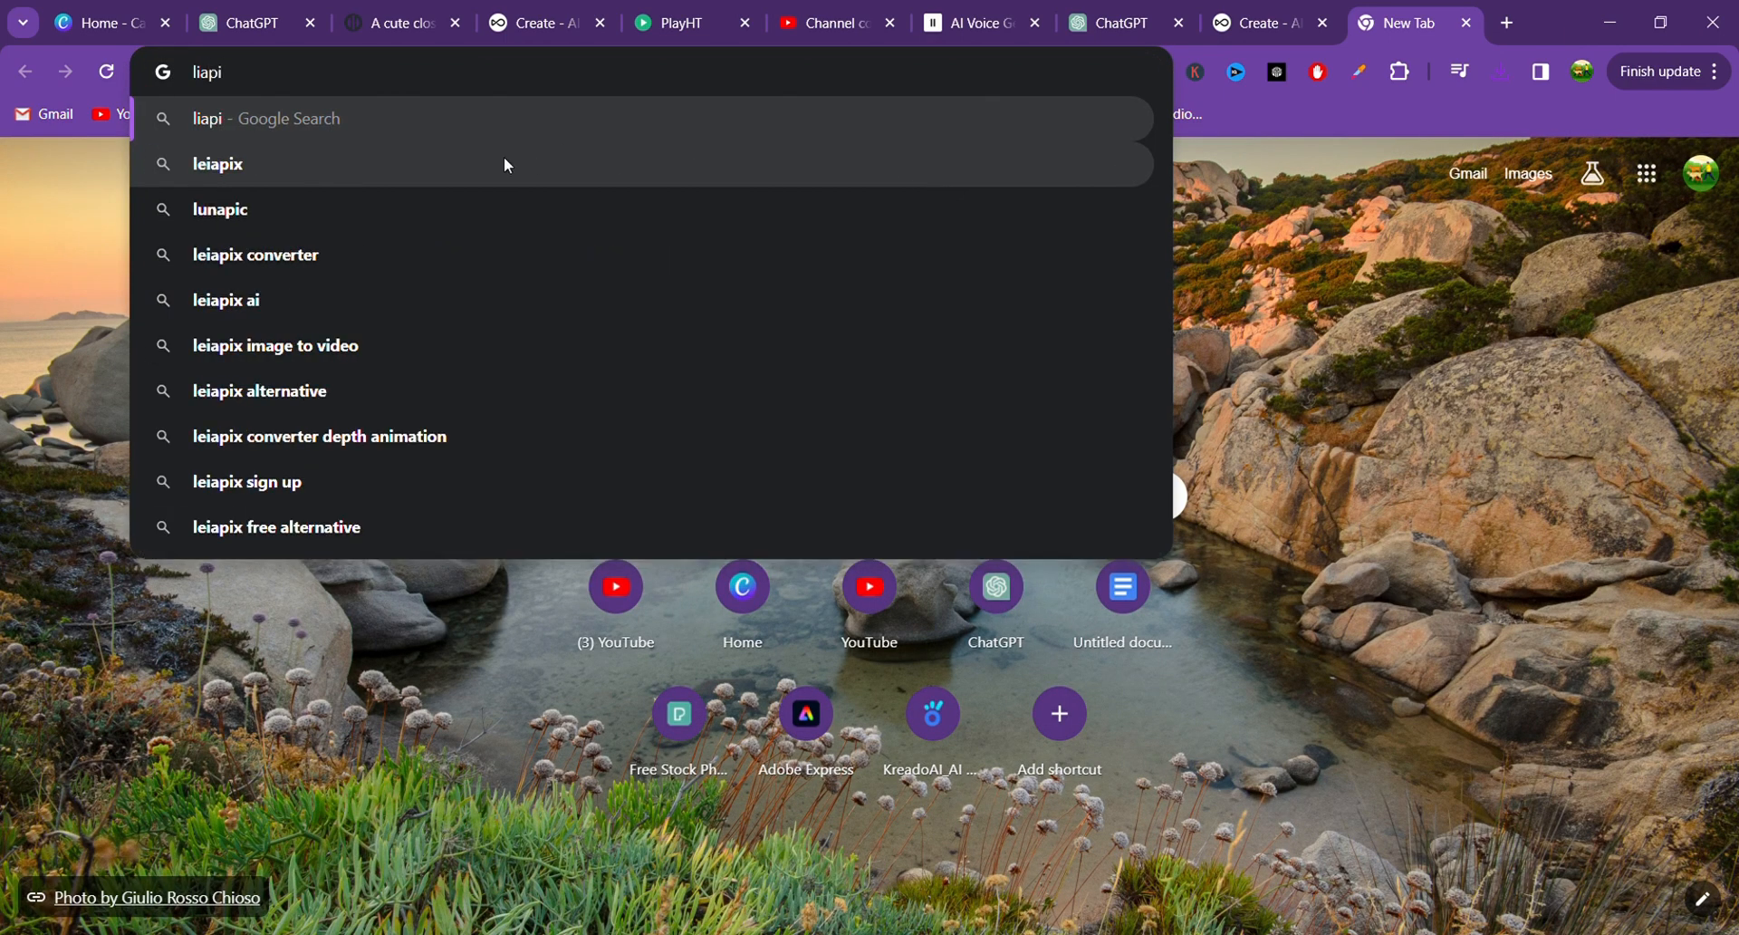
pyautogui.click(475, 163)
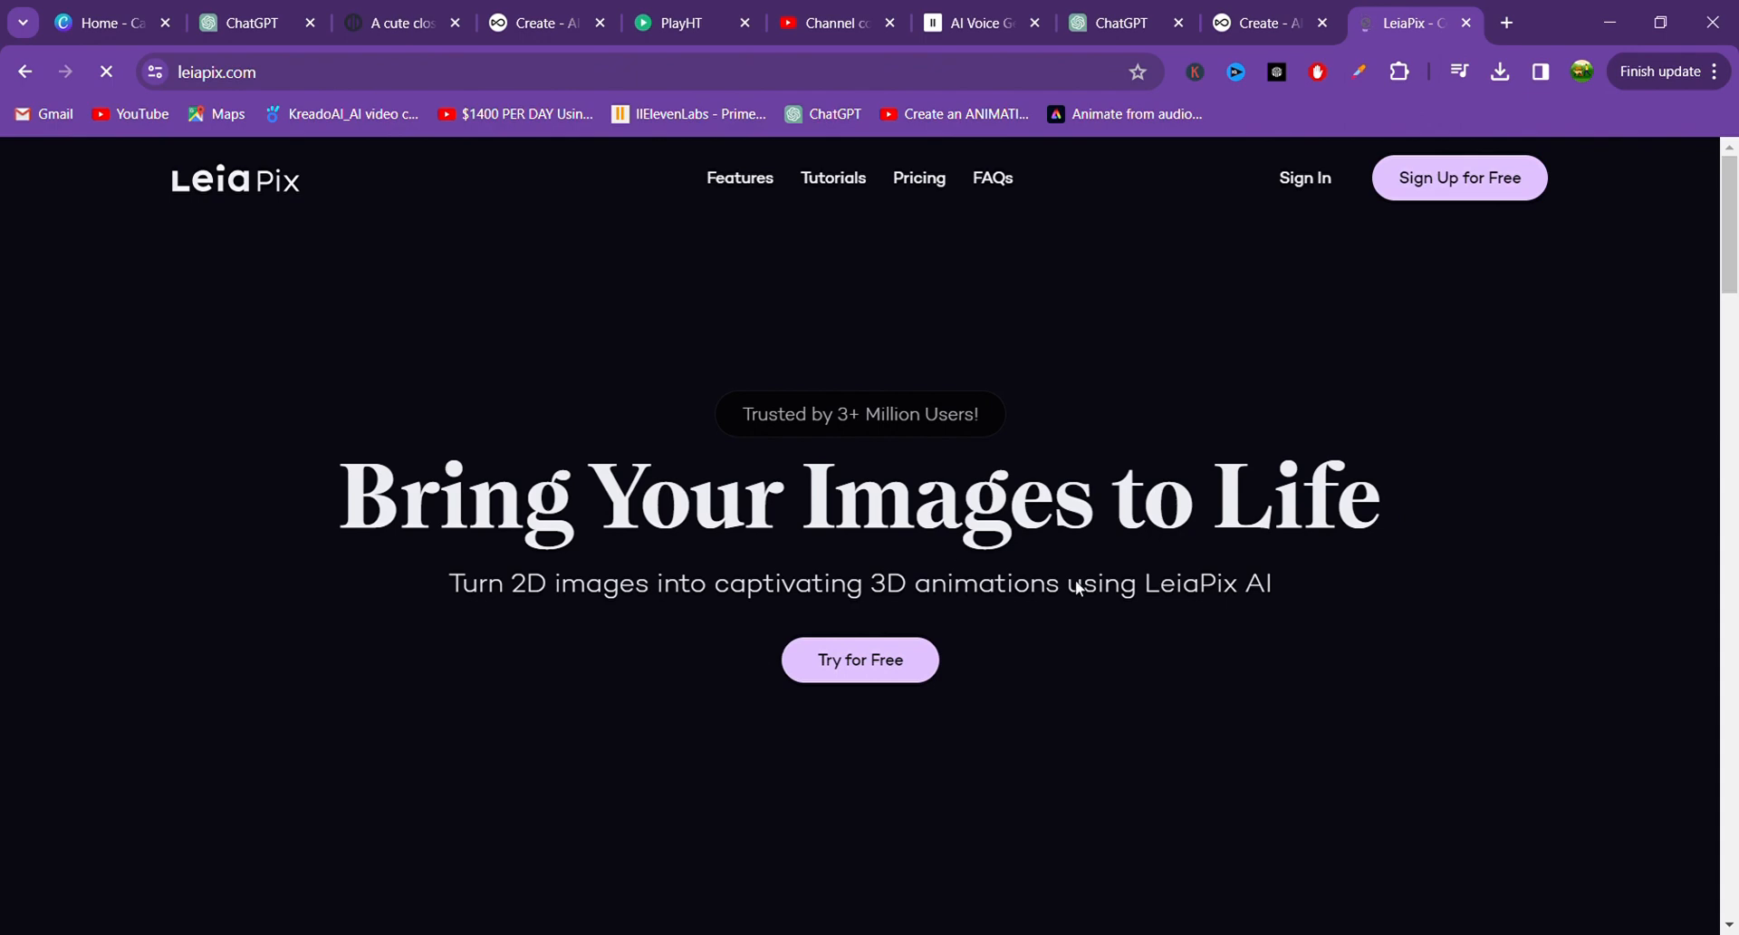
# Start the free LeiaPix converter, deny cookies, and dismiss the ad blocker notice and the resume prompt.
pyautogui.scroll(-1, 1041, 607)
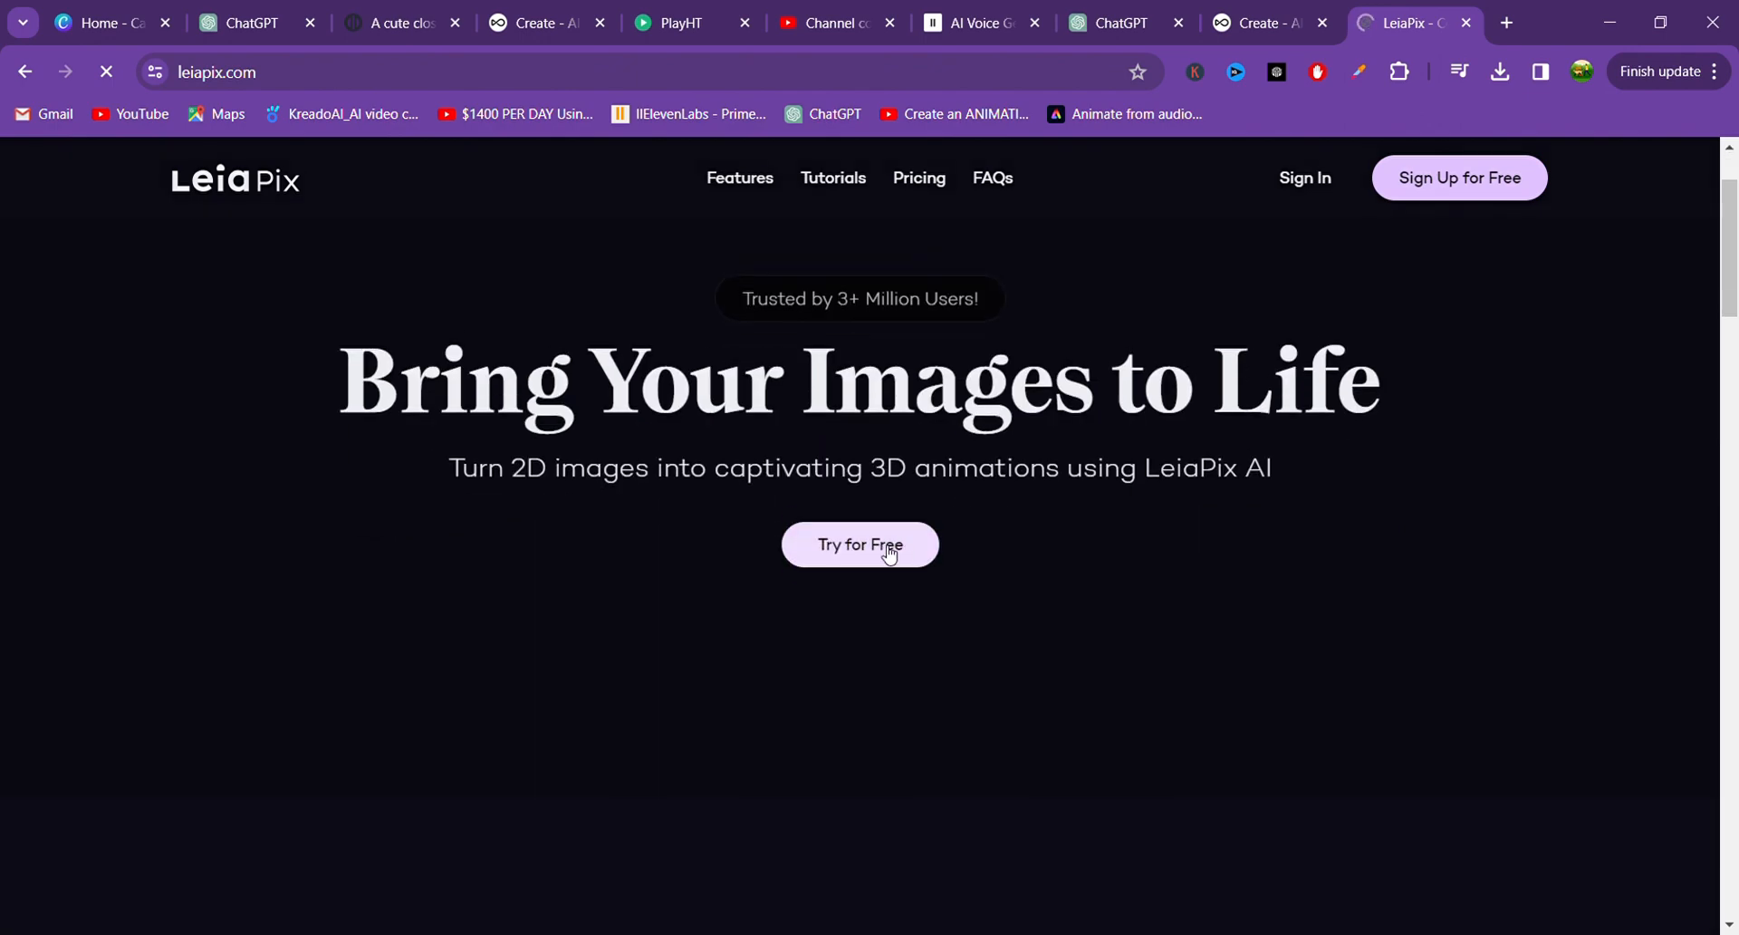
pyautogui.click(889, 555)
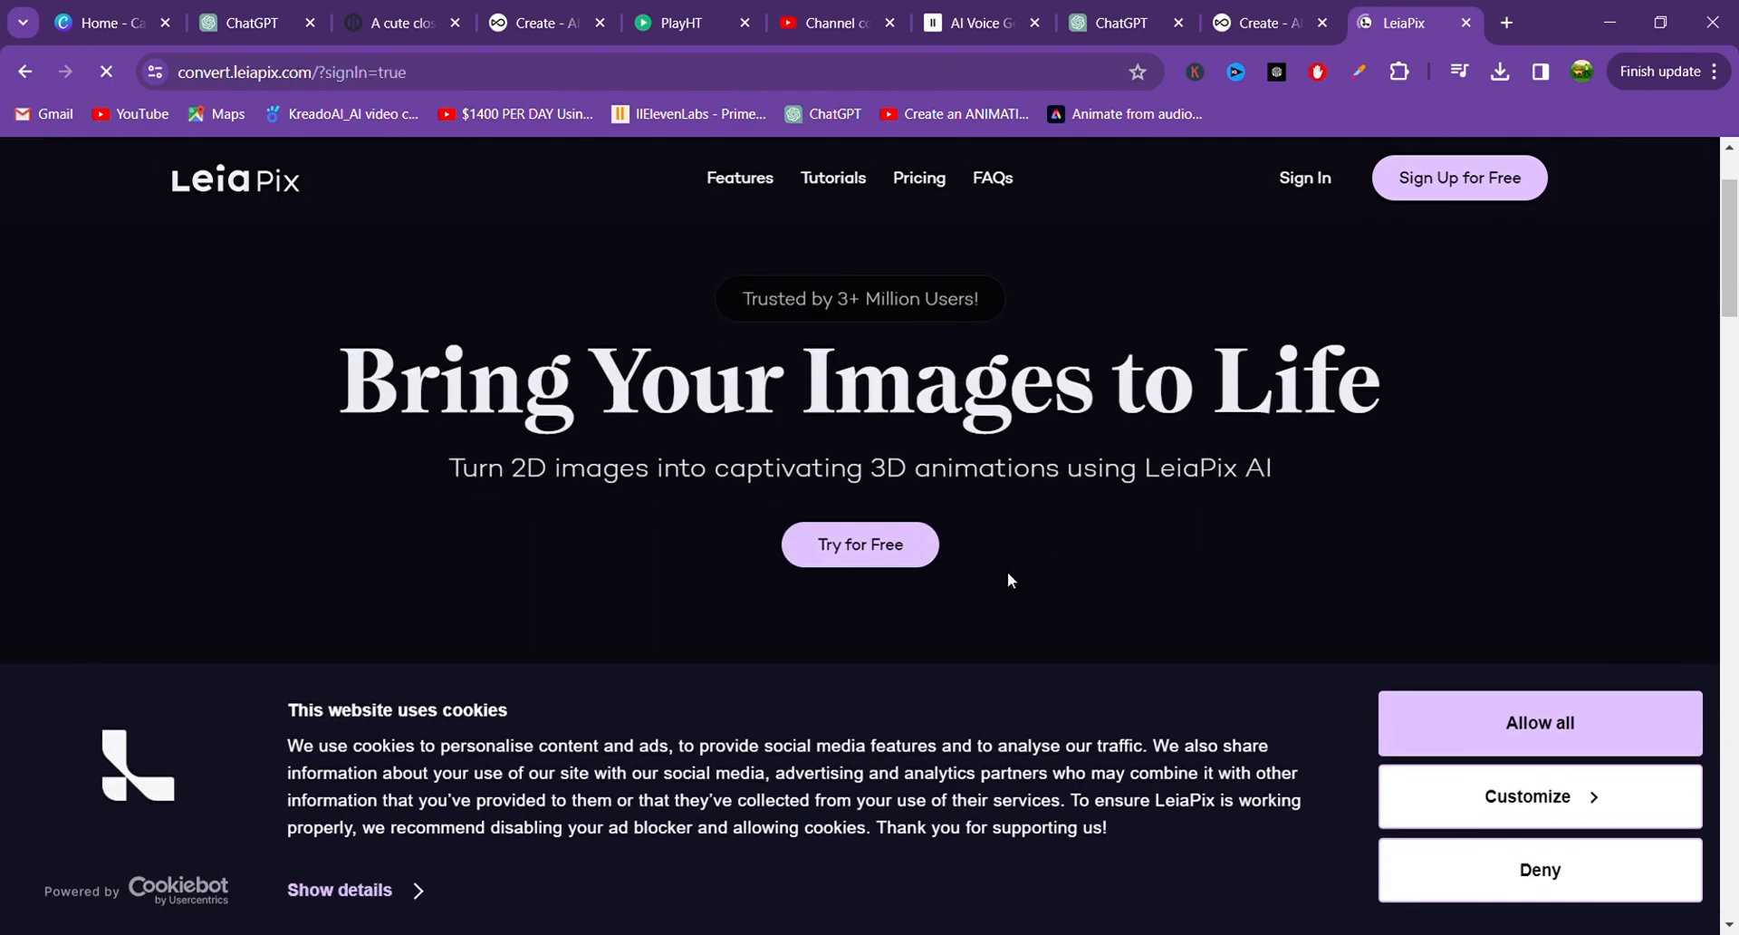
pyautogui.click(1533, 870)
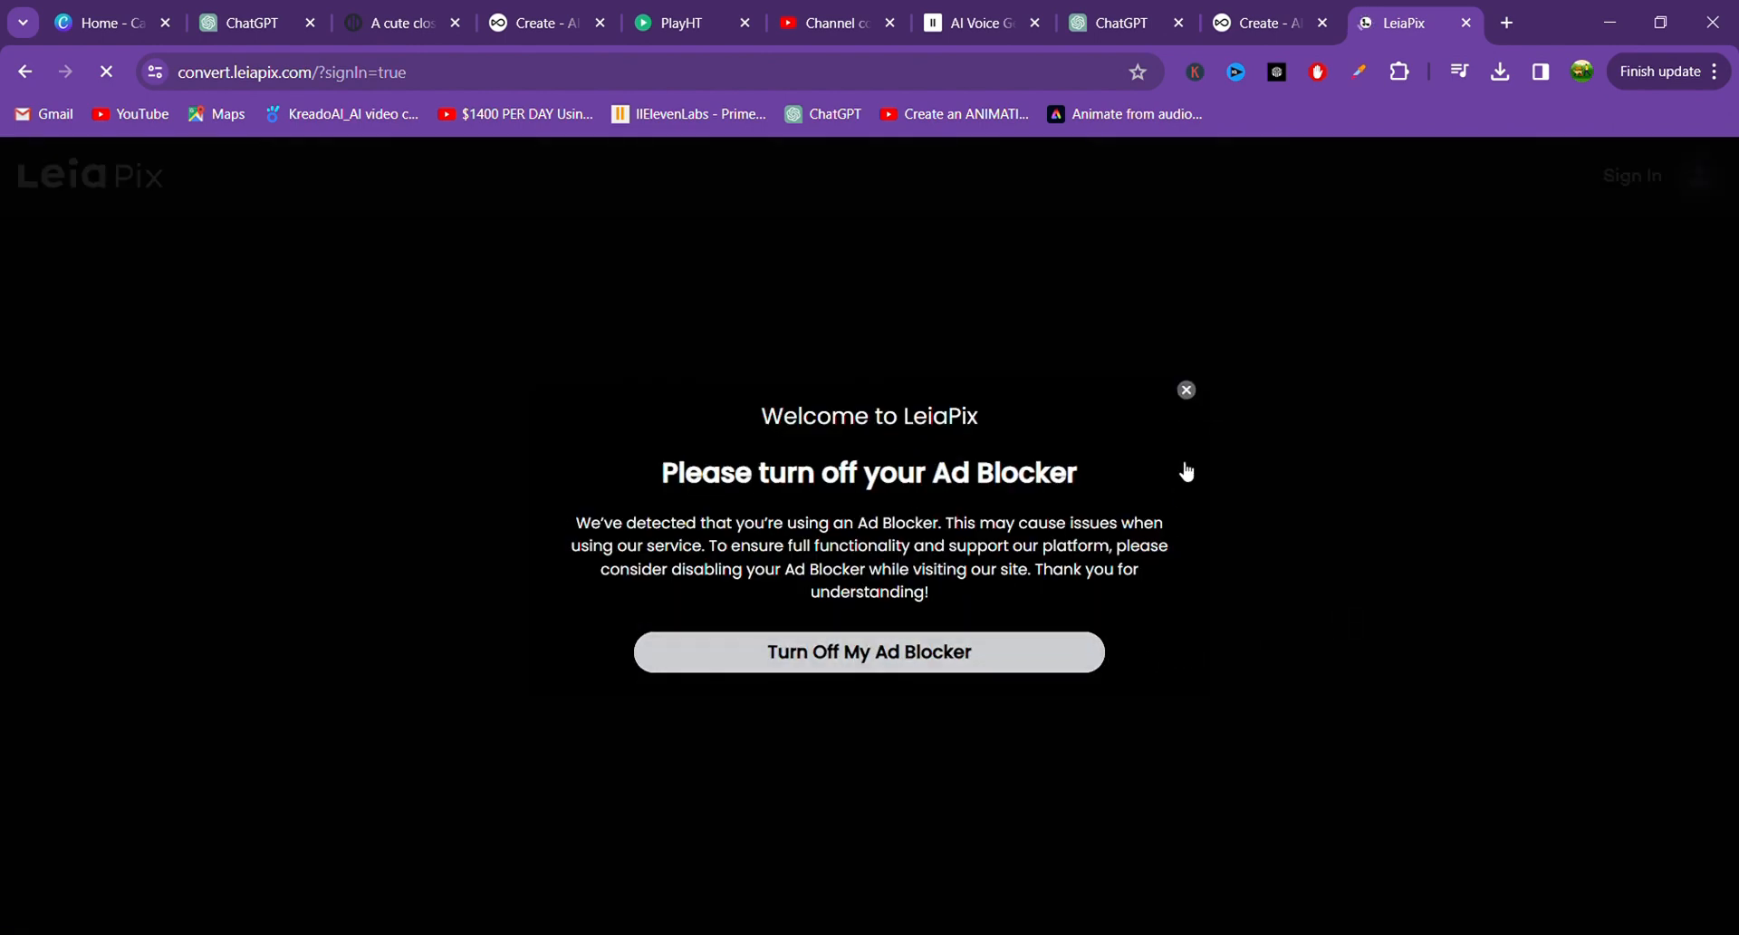
pyautogui.click(1186, 391)
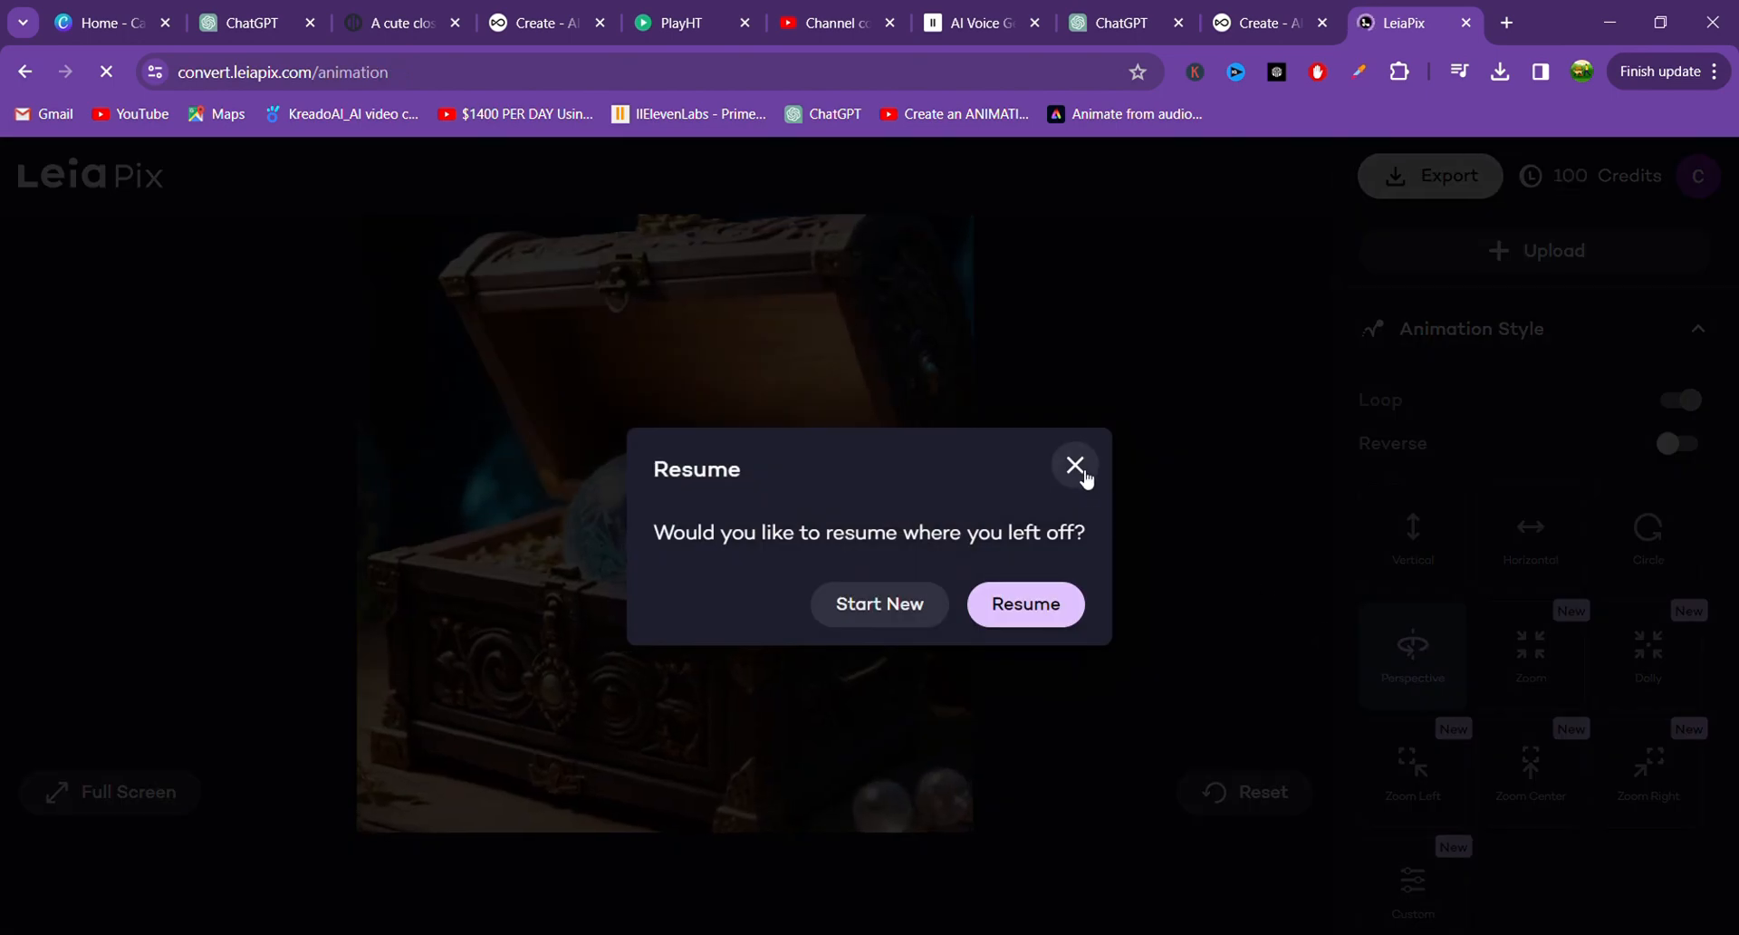
pyautogui.click(1077, 467)
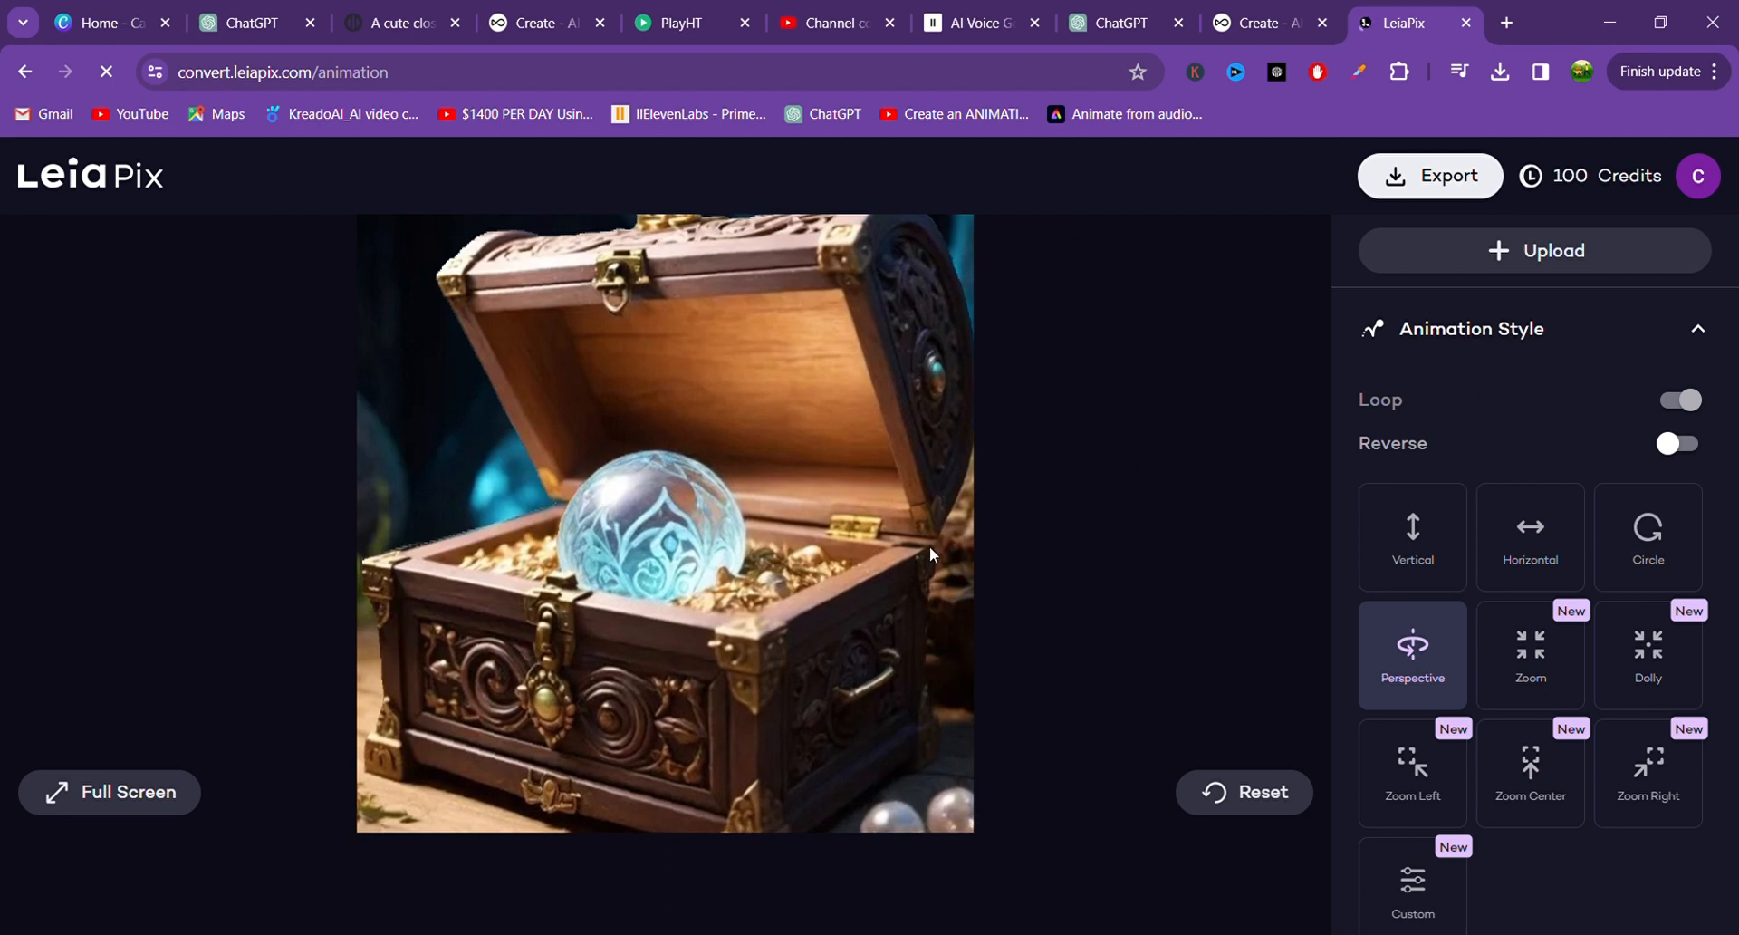
# Upload the downloaded image of the two girls holding a map by the lake, replacing the treasure chest image.
pyautogui.click(1483, 250)
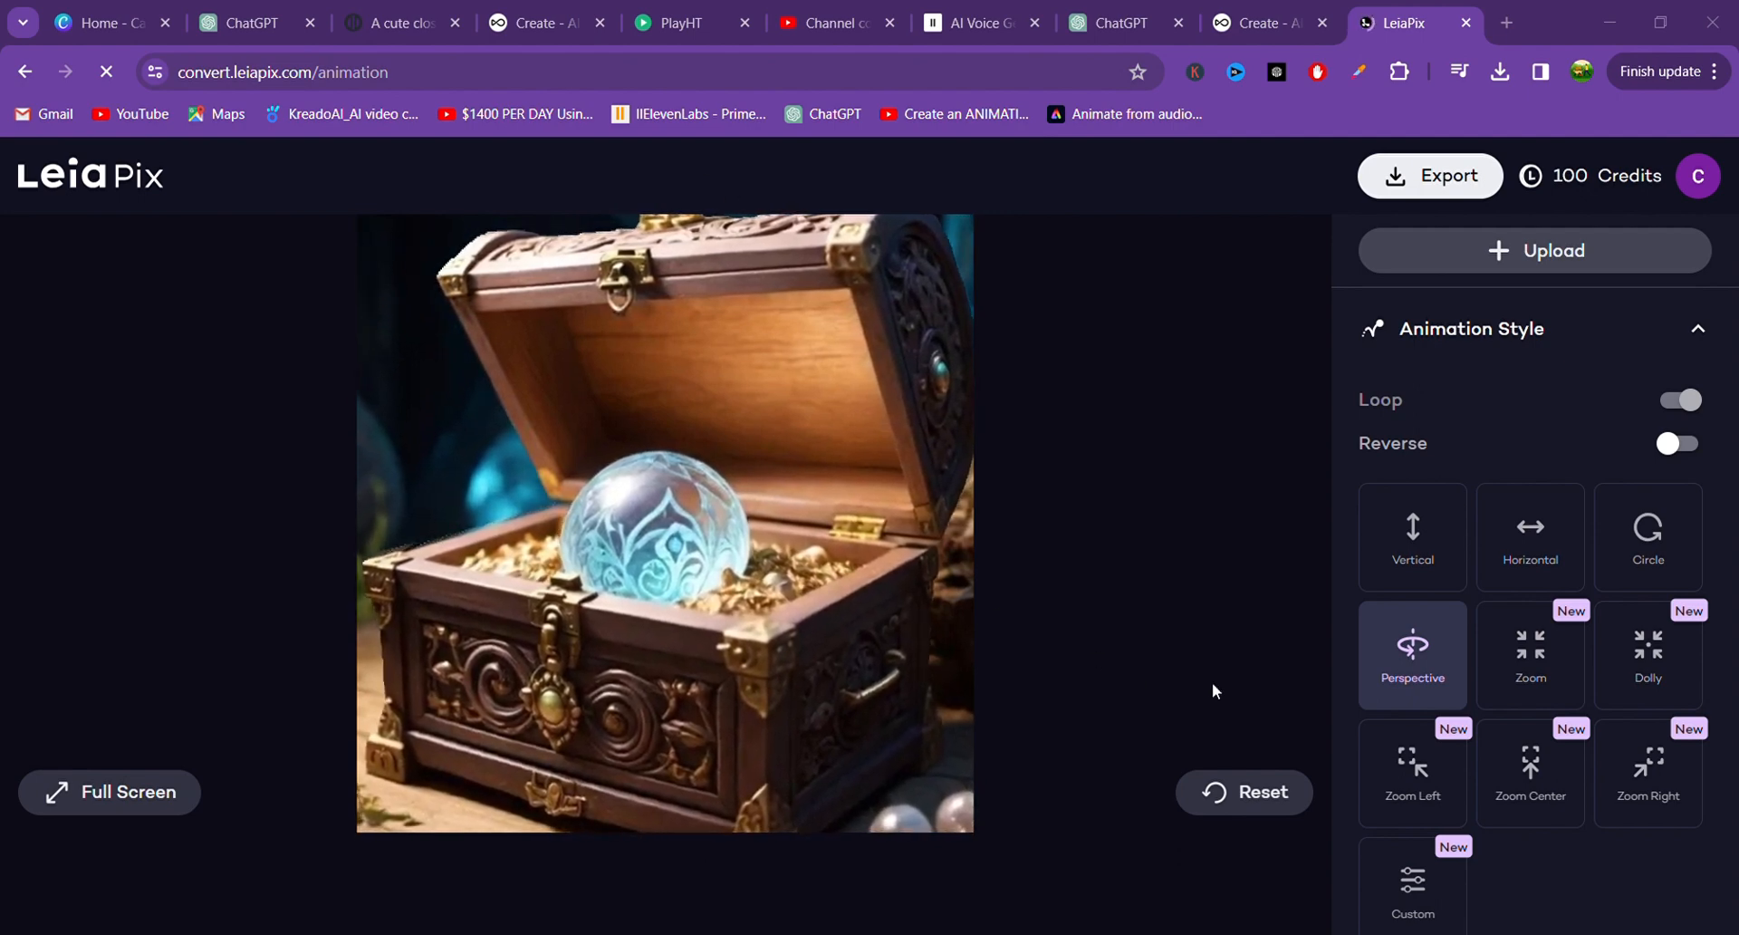
pyautogui.click(1239, 744)
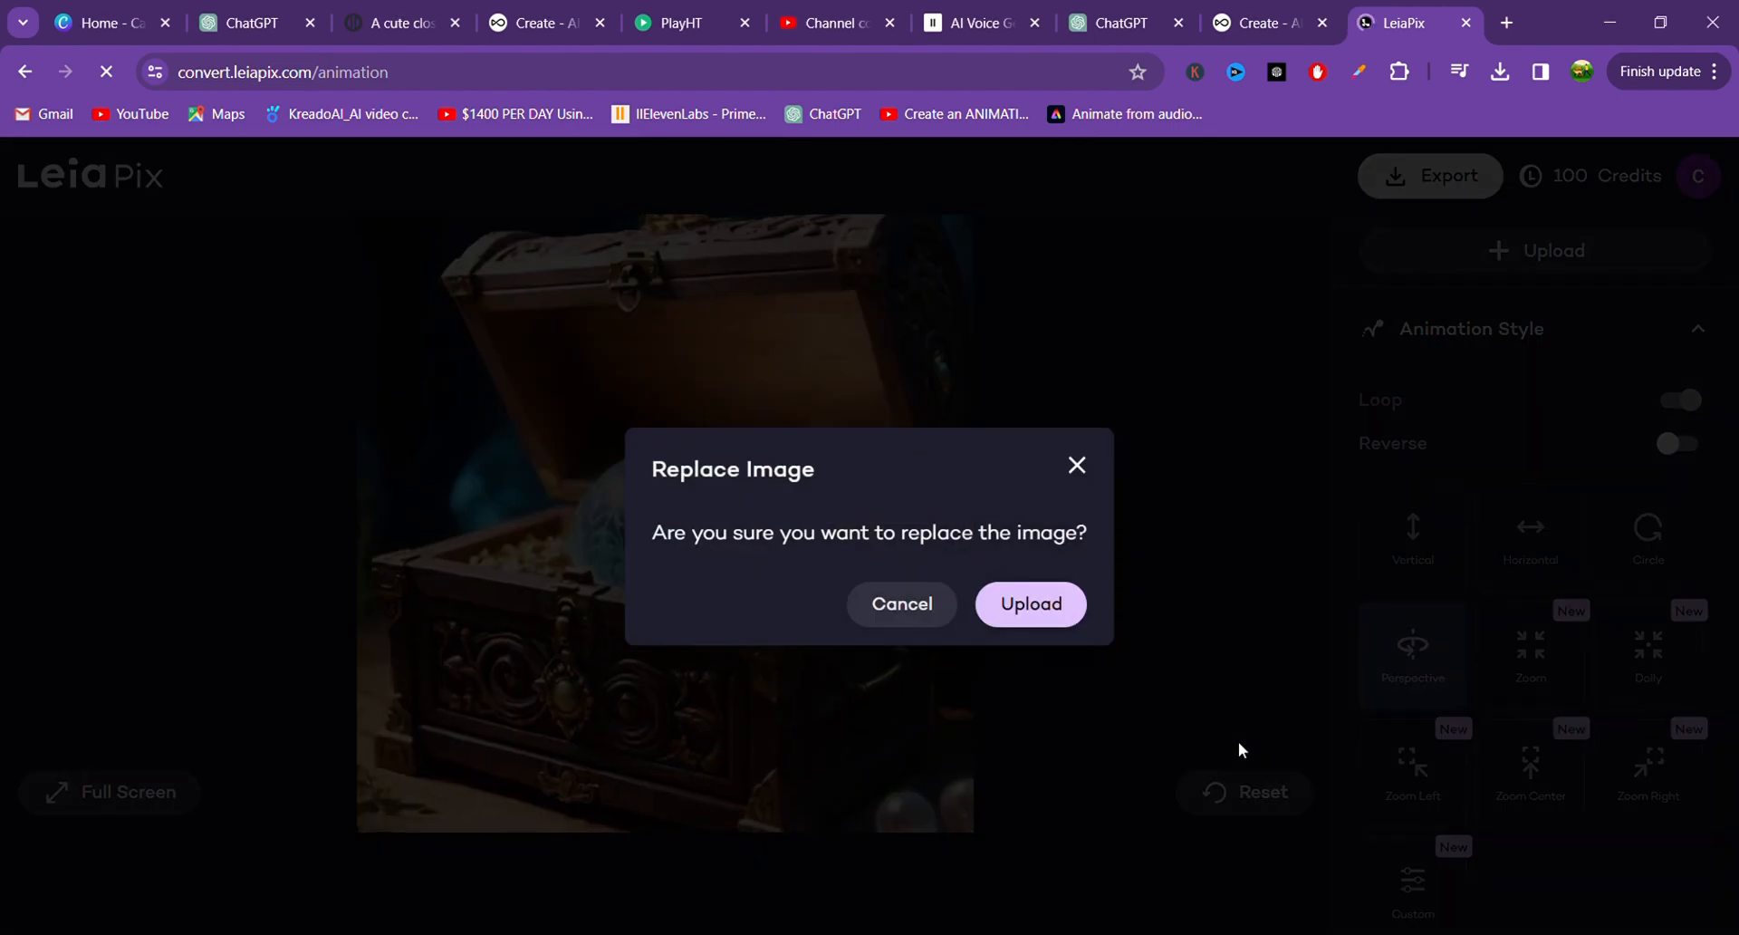
pyautogui.click(1024, 610)
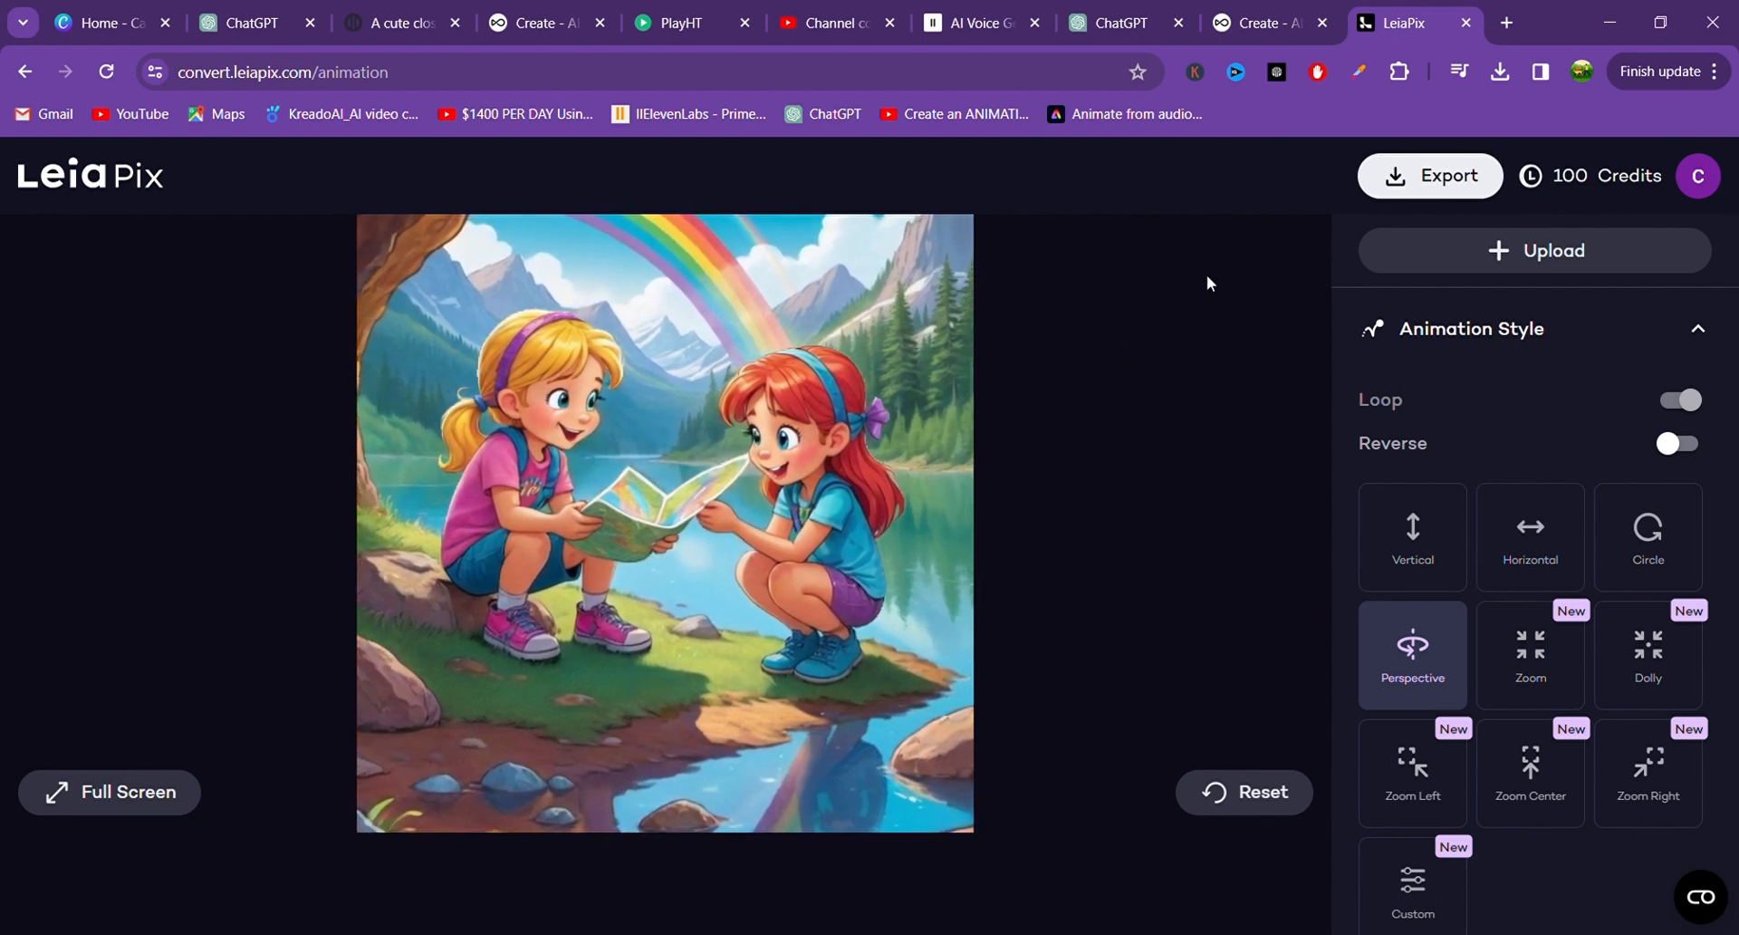
# Export the lakeside map animation with one repetition, save the file and close the export dialog.
pyautogui.click(1405, 182)
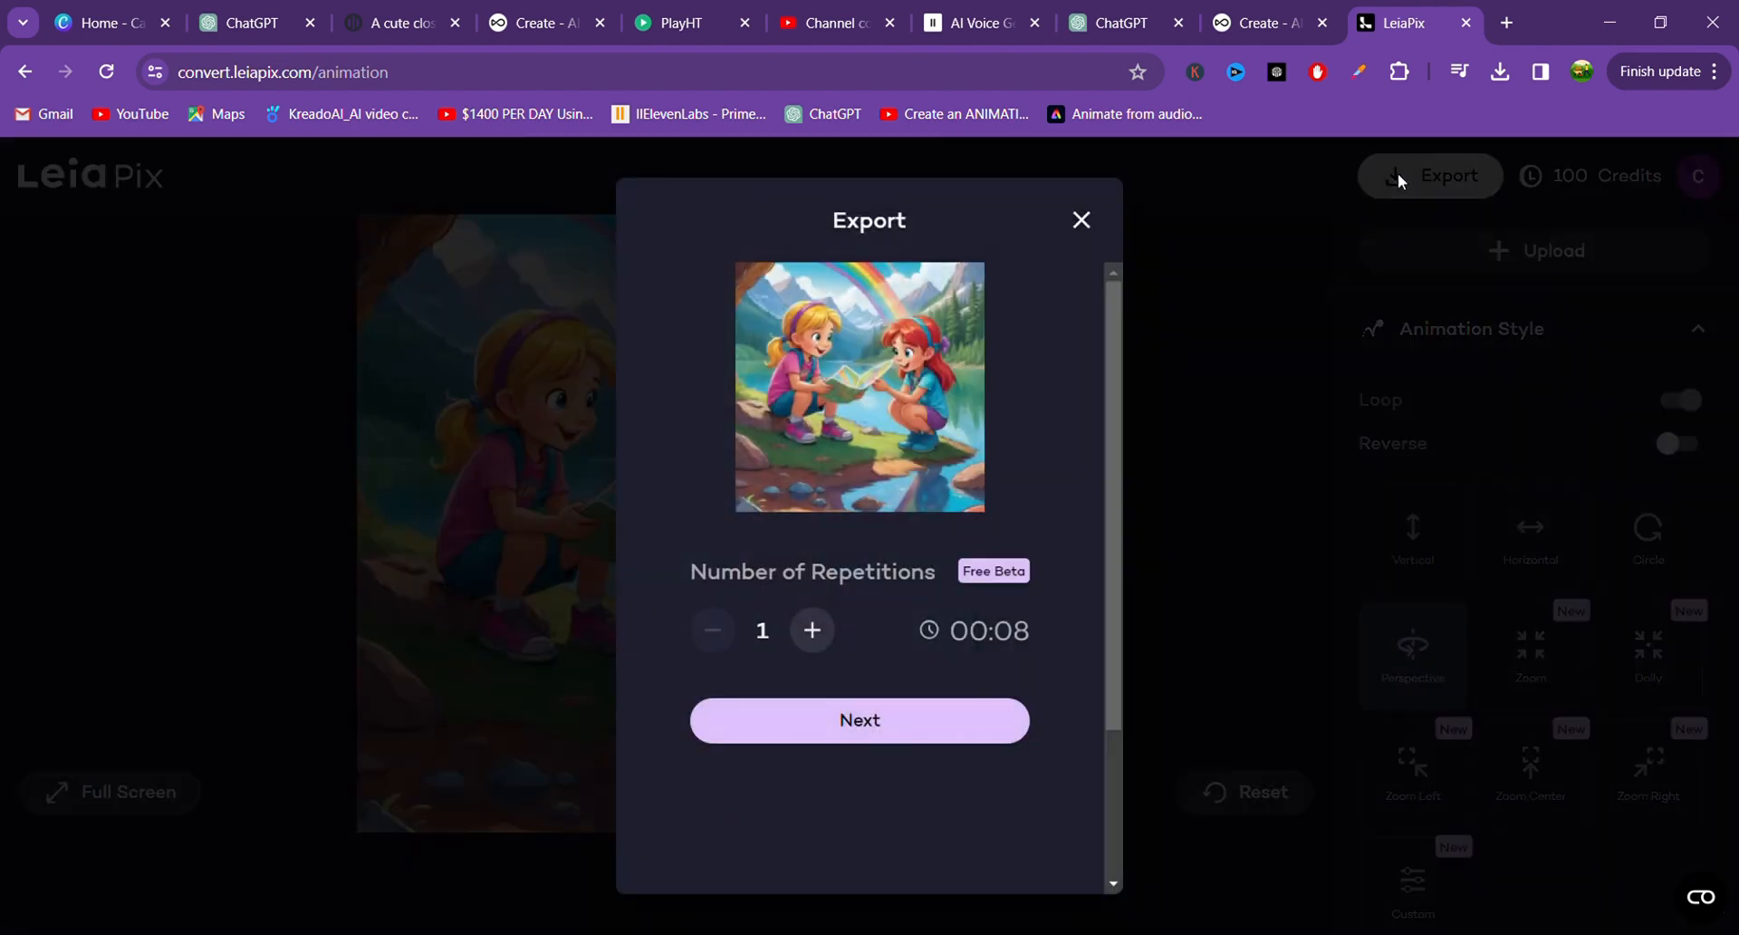
pyautogui.click(914, 736)
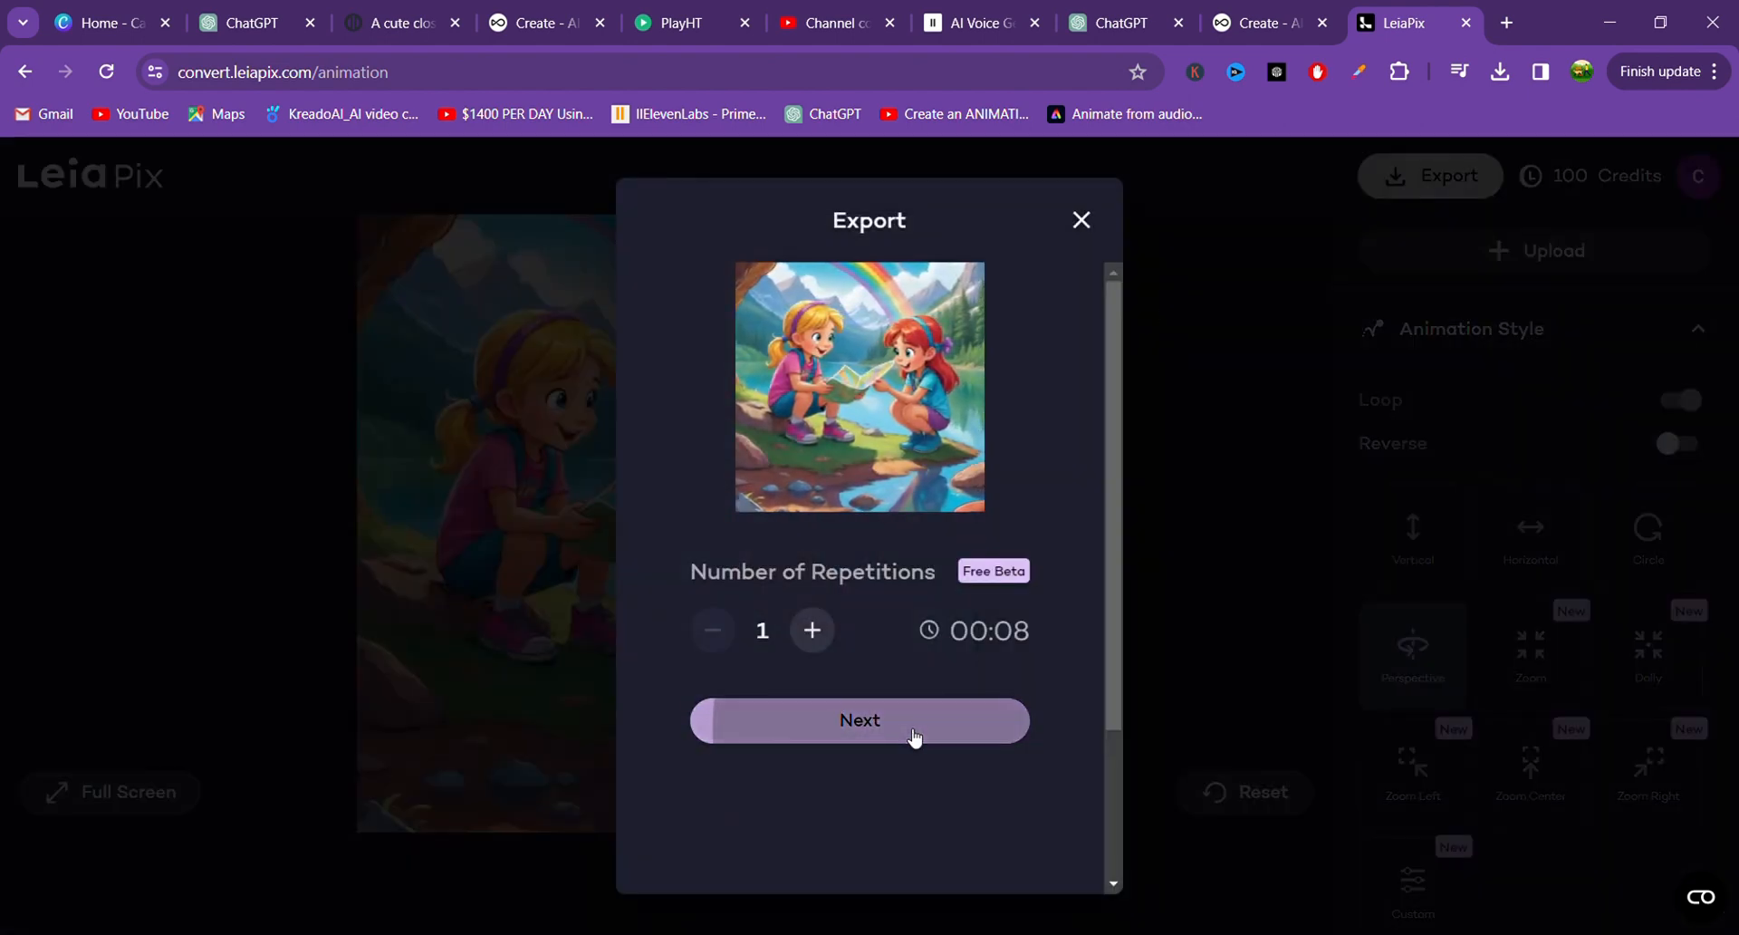
pyautogui.scroll(-5, 915, 738)
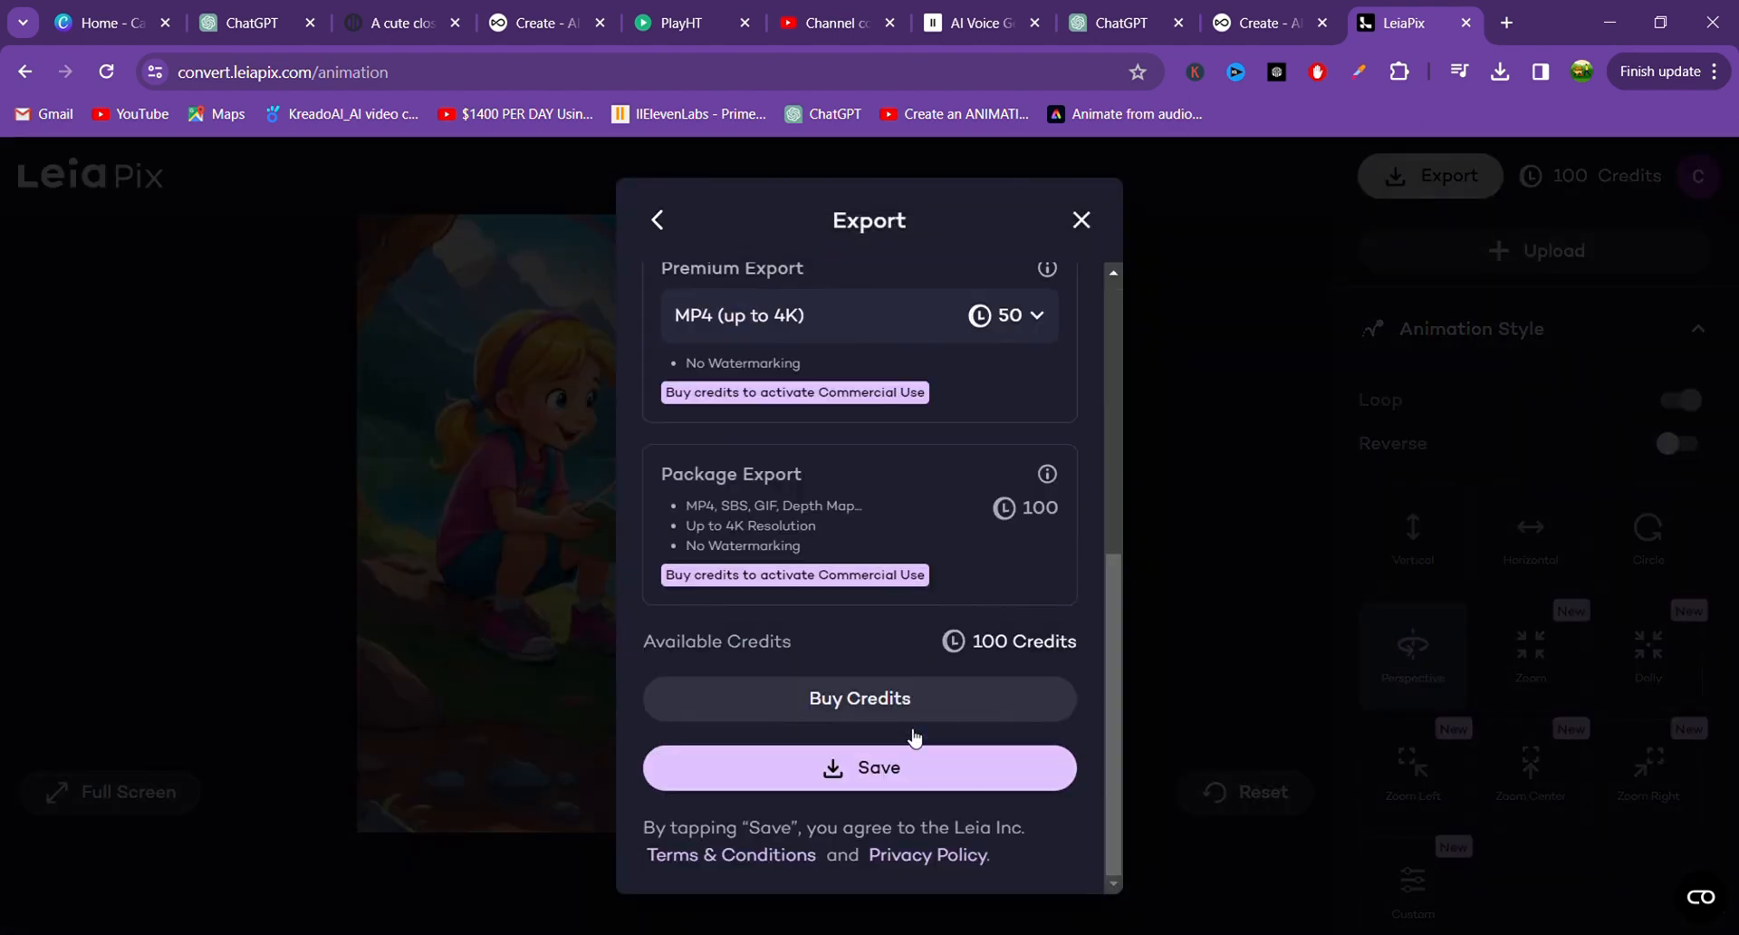
pyautogui.click(876, 780)
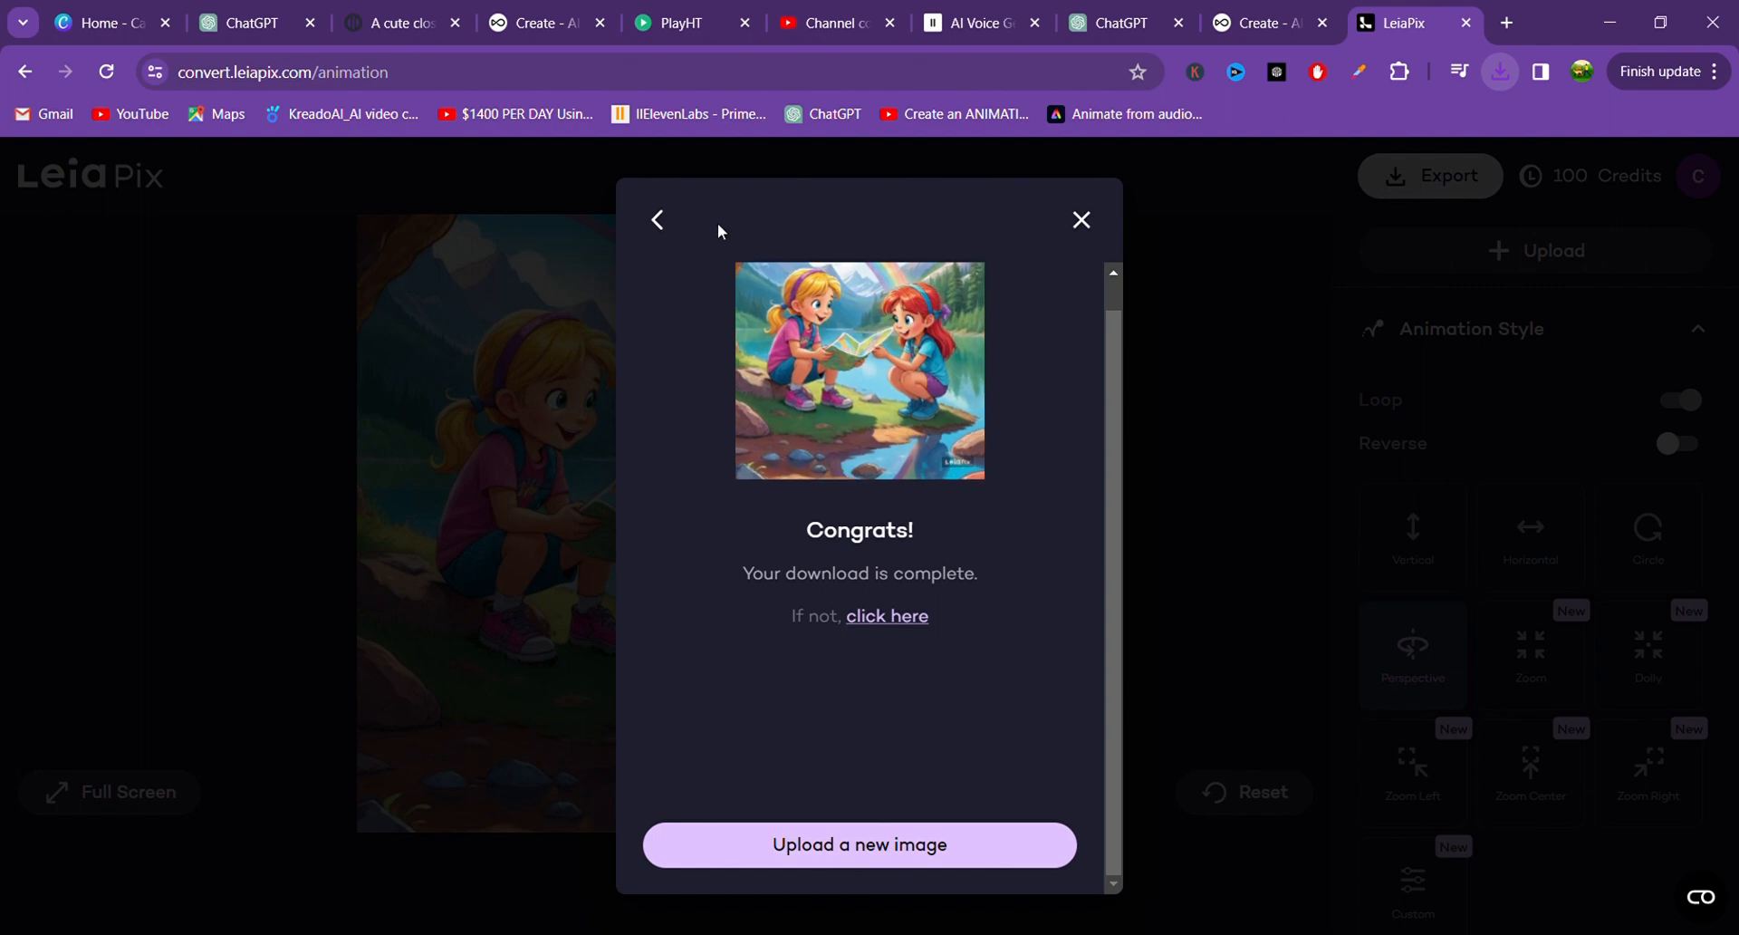
pyautogui.click(662, 225)
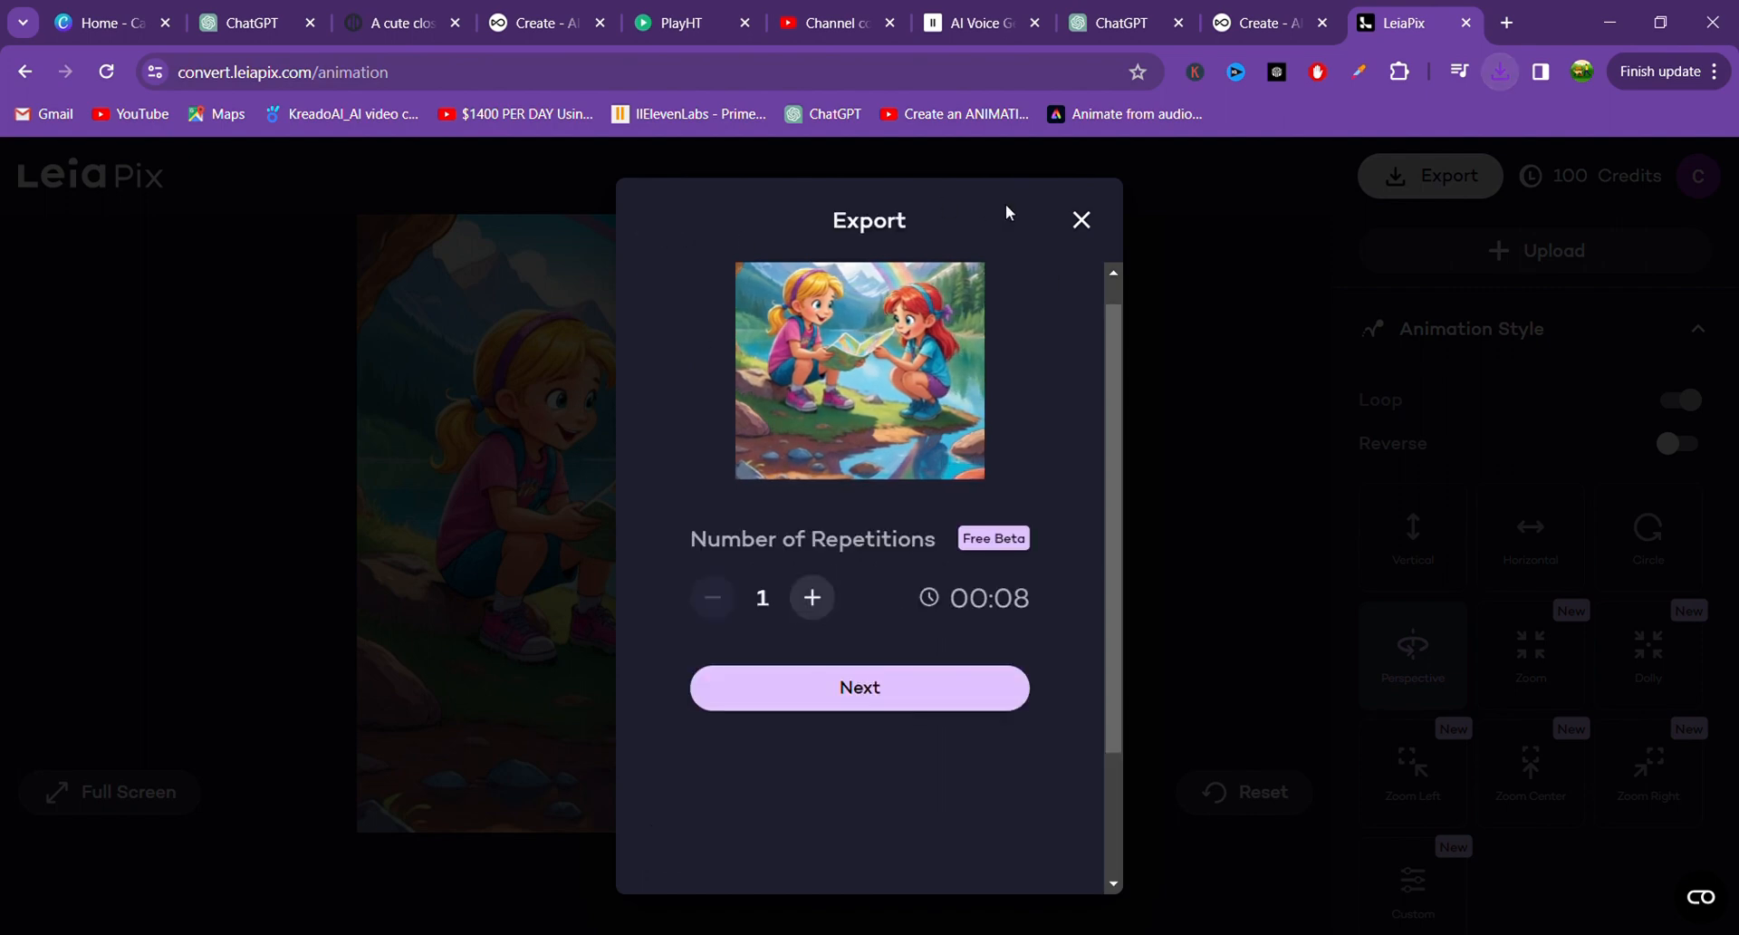
pyautogui.click(1082, 220)
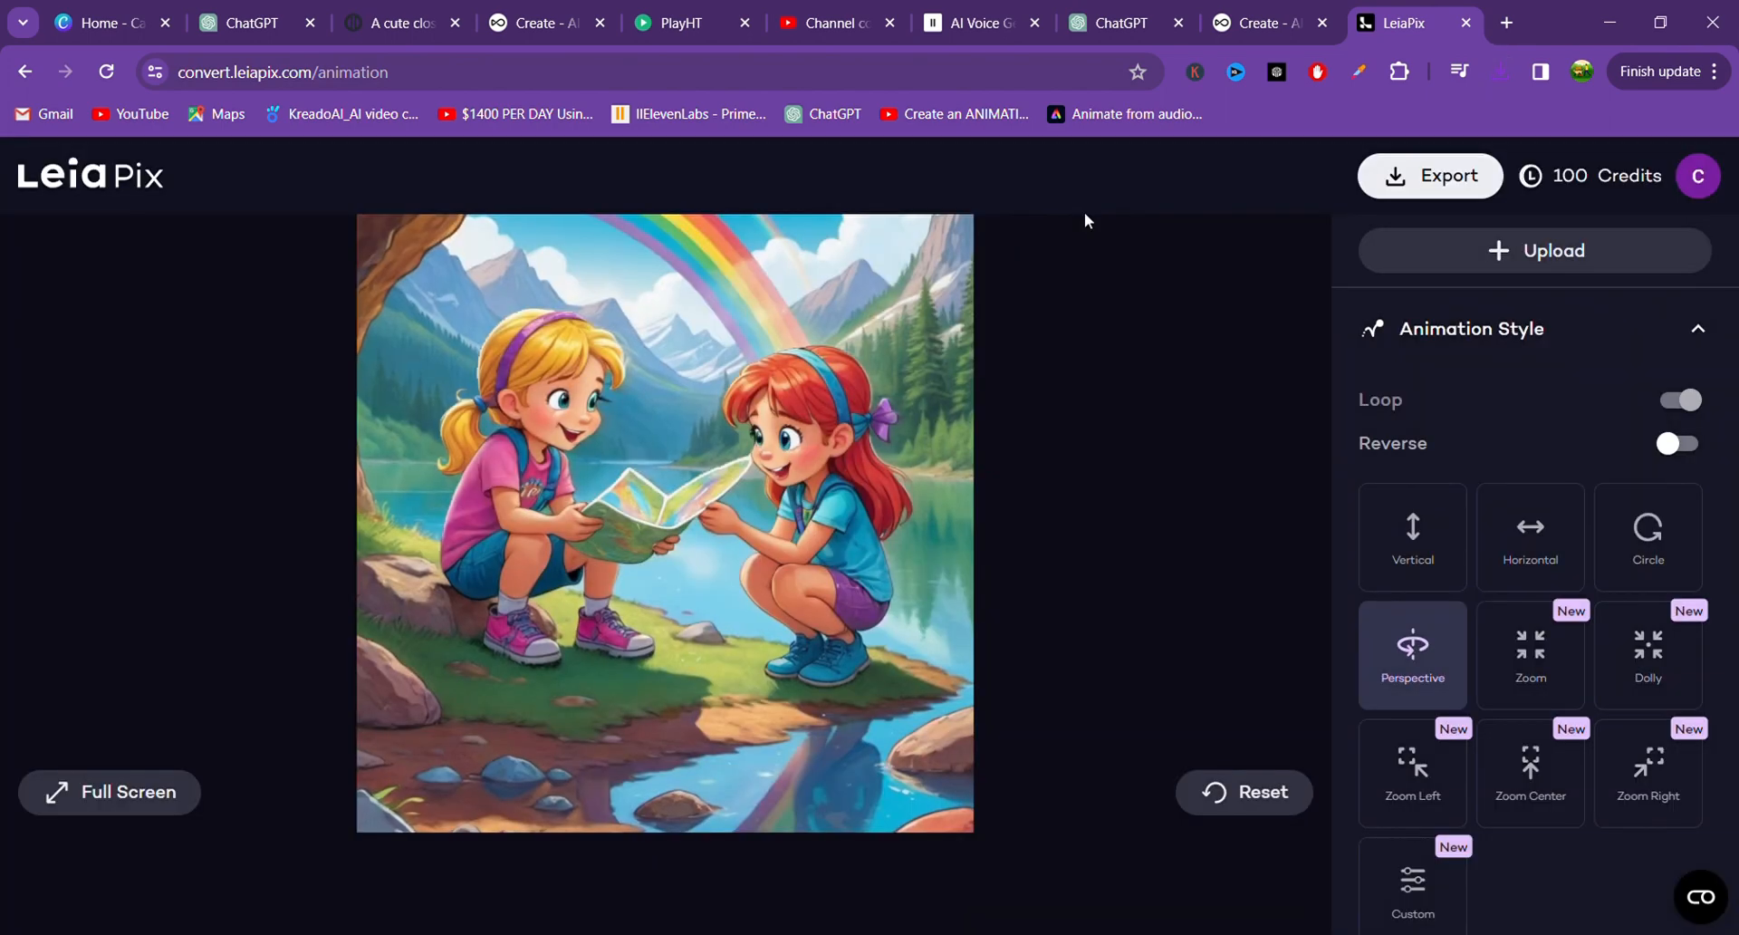
# Upload the image of the two girls kneeling over the open rainbow map book, replacing the current image.
pyautogui.click(1499, 256)
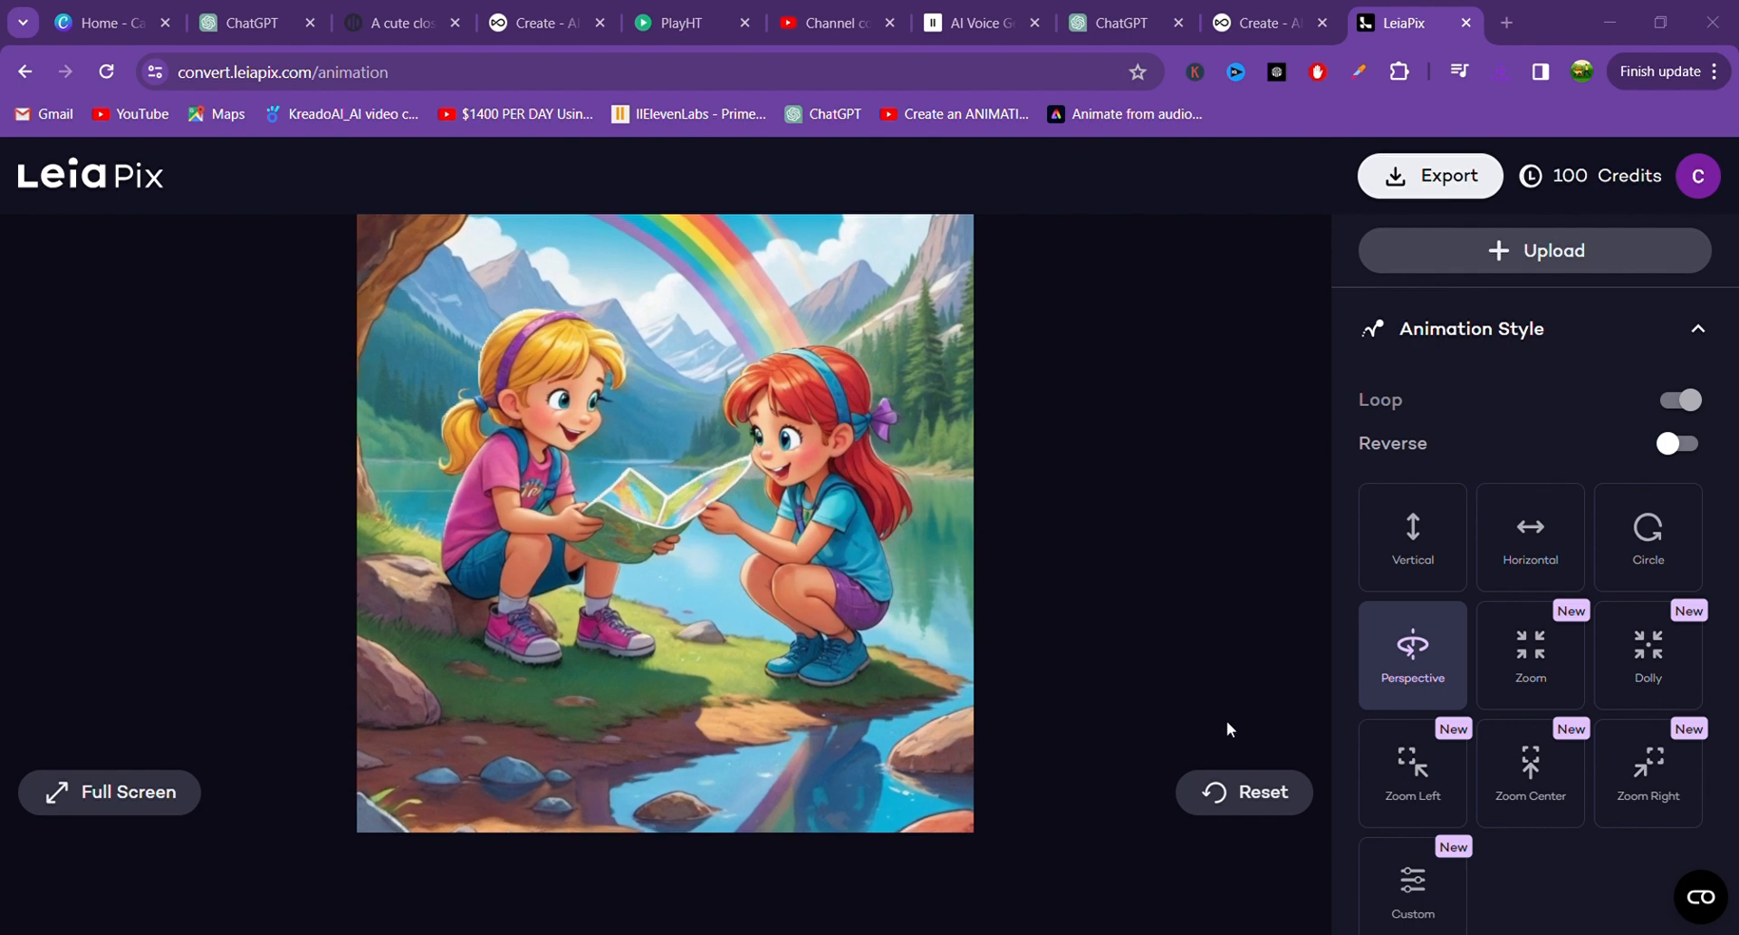
pyautogui.press('Return')
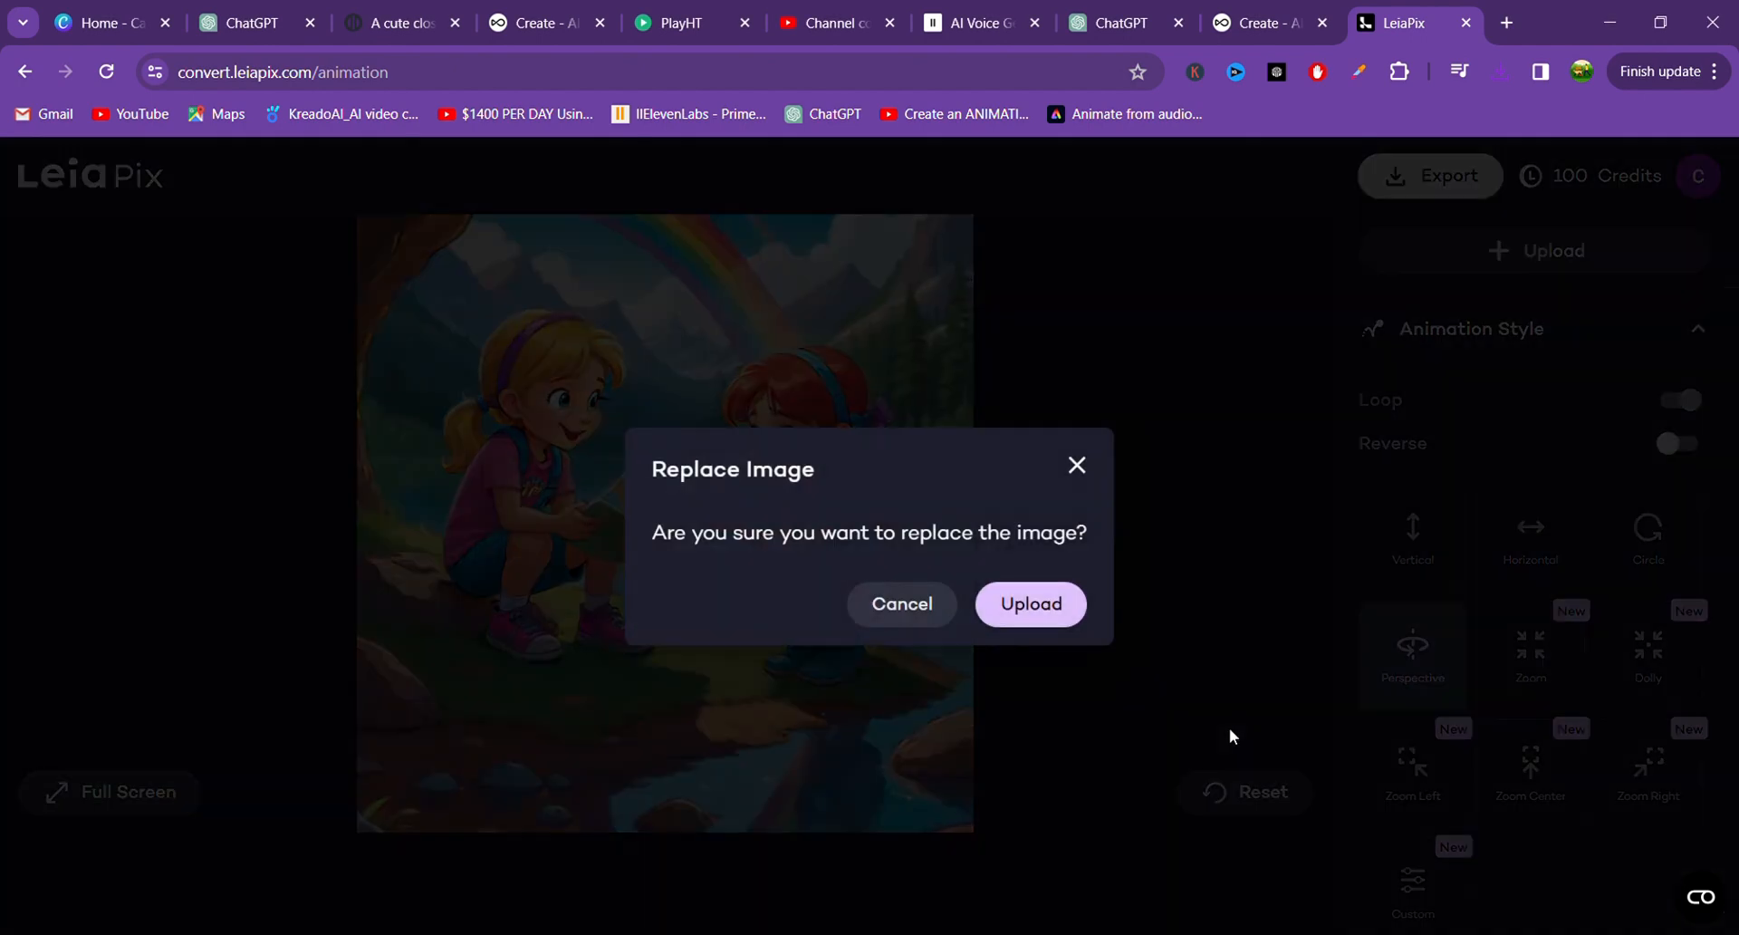
pyautogui.click(1031, 605)
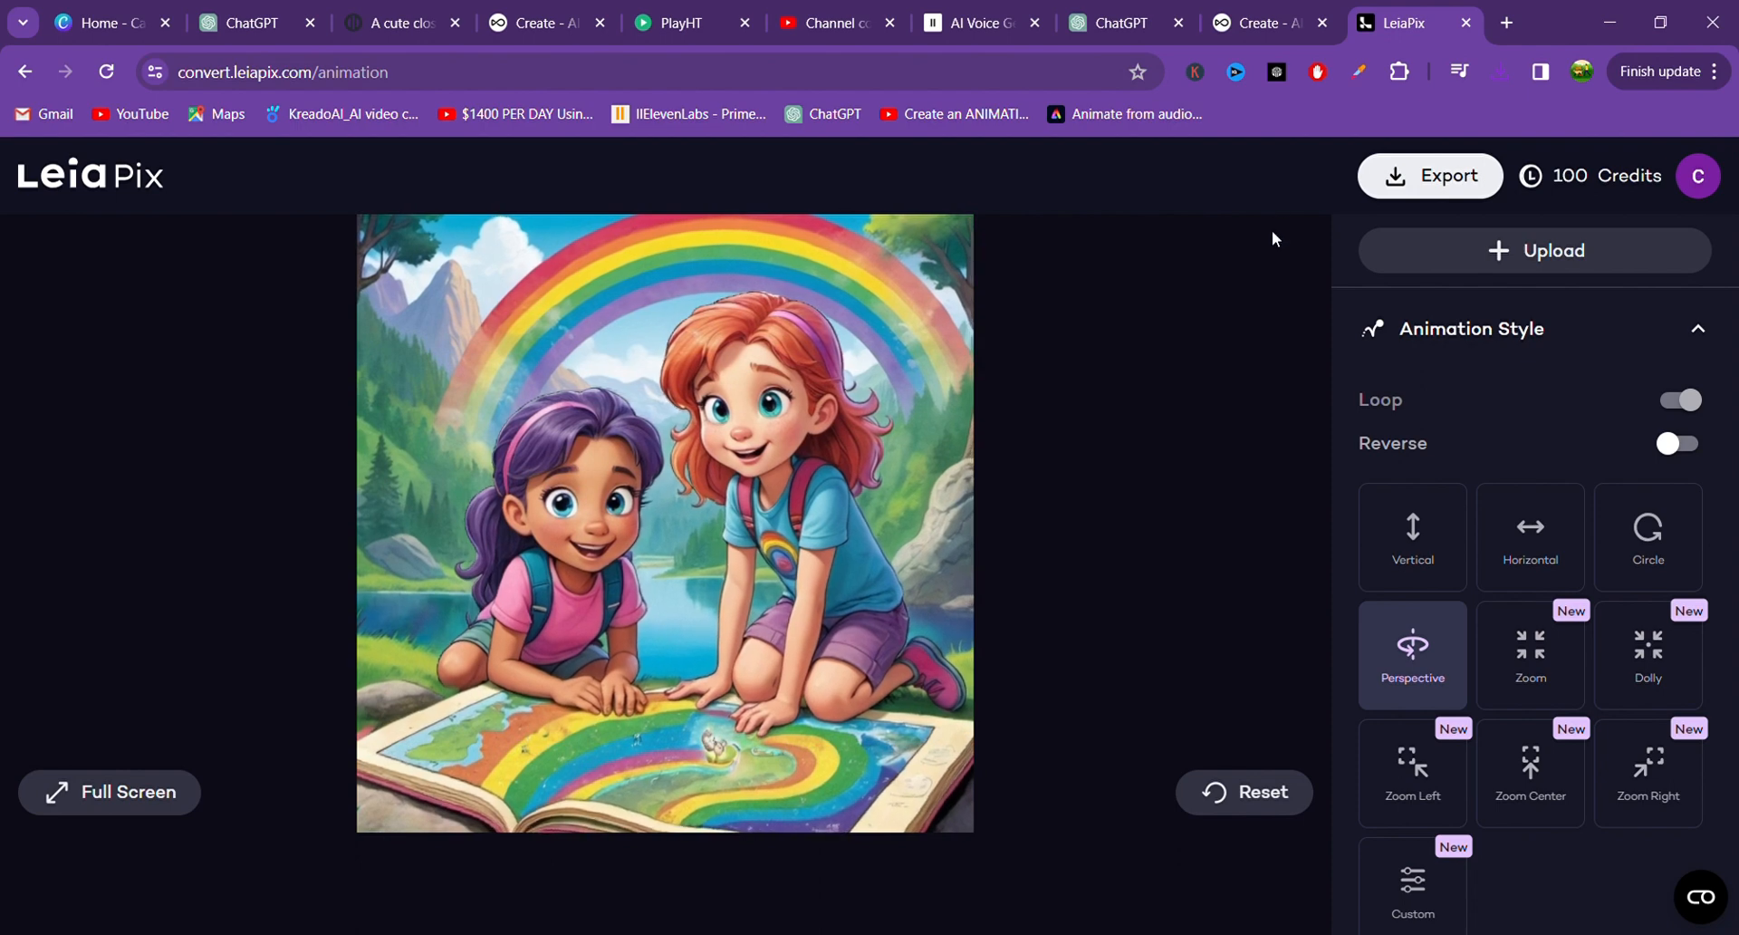
# Export and save the rainbow map book animation with one repetition, and leave the export dialog.
pyautogui.click(1410, 184)
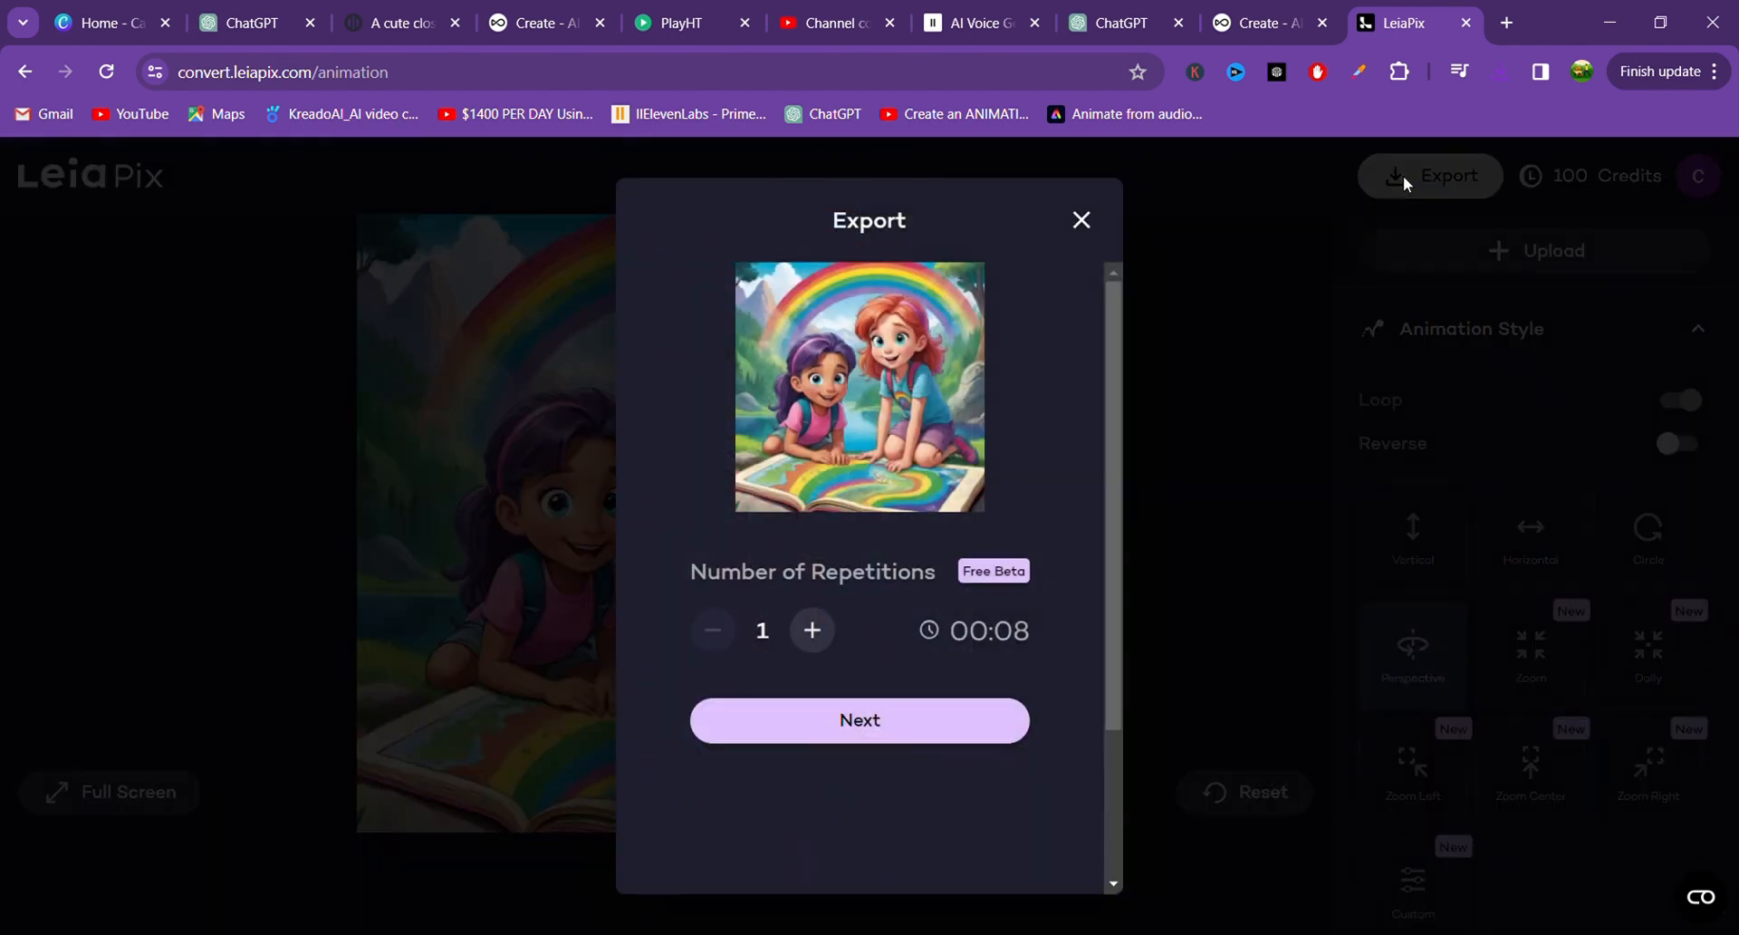
pyautogui.click(814, 715)
pyautogui.scroll(-5, 822, 717)
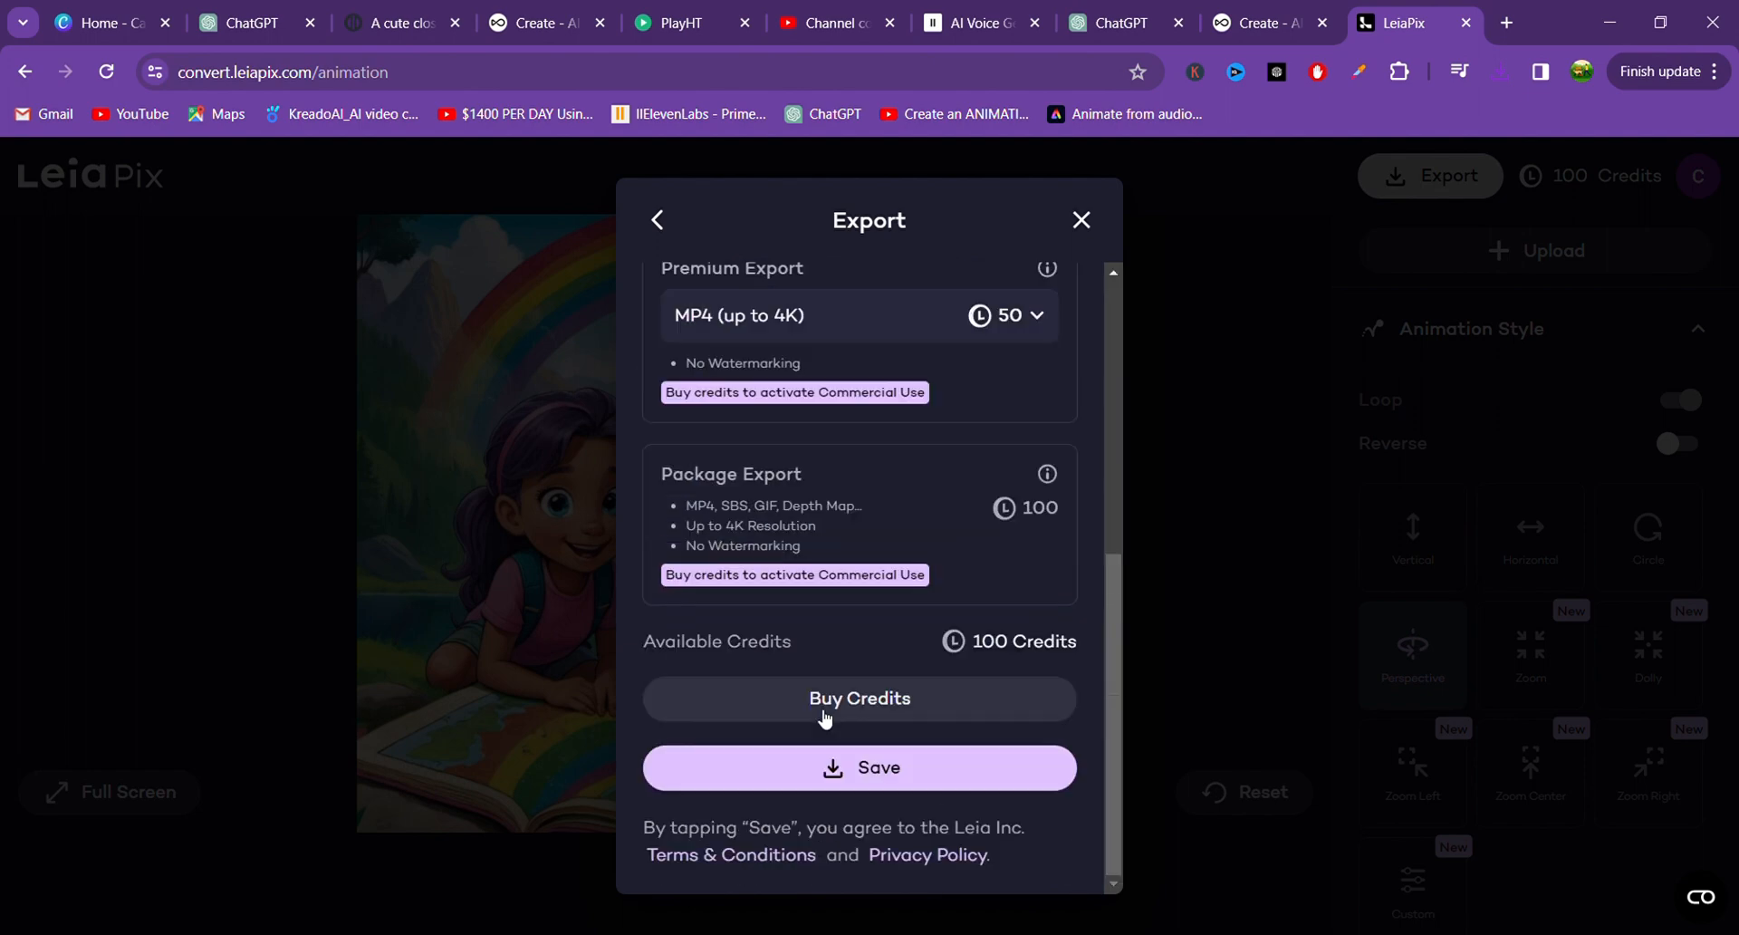
pyautogui.click(828, 774)
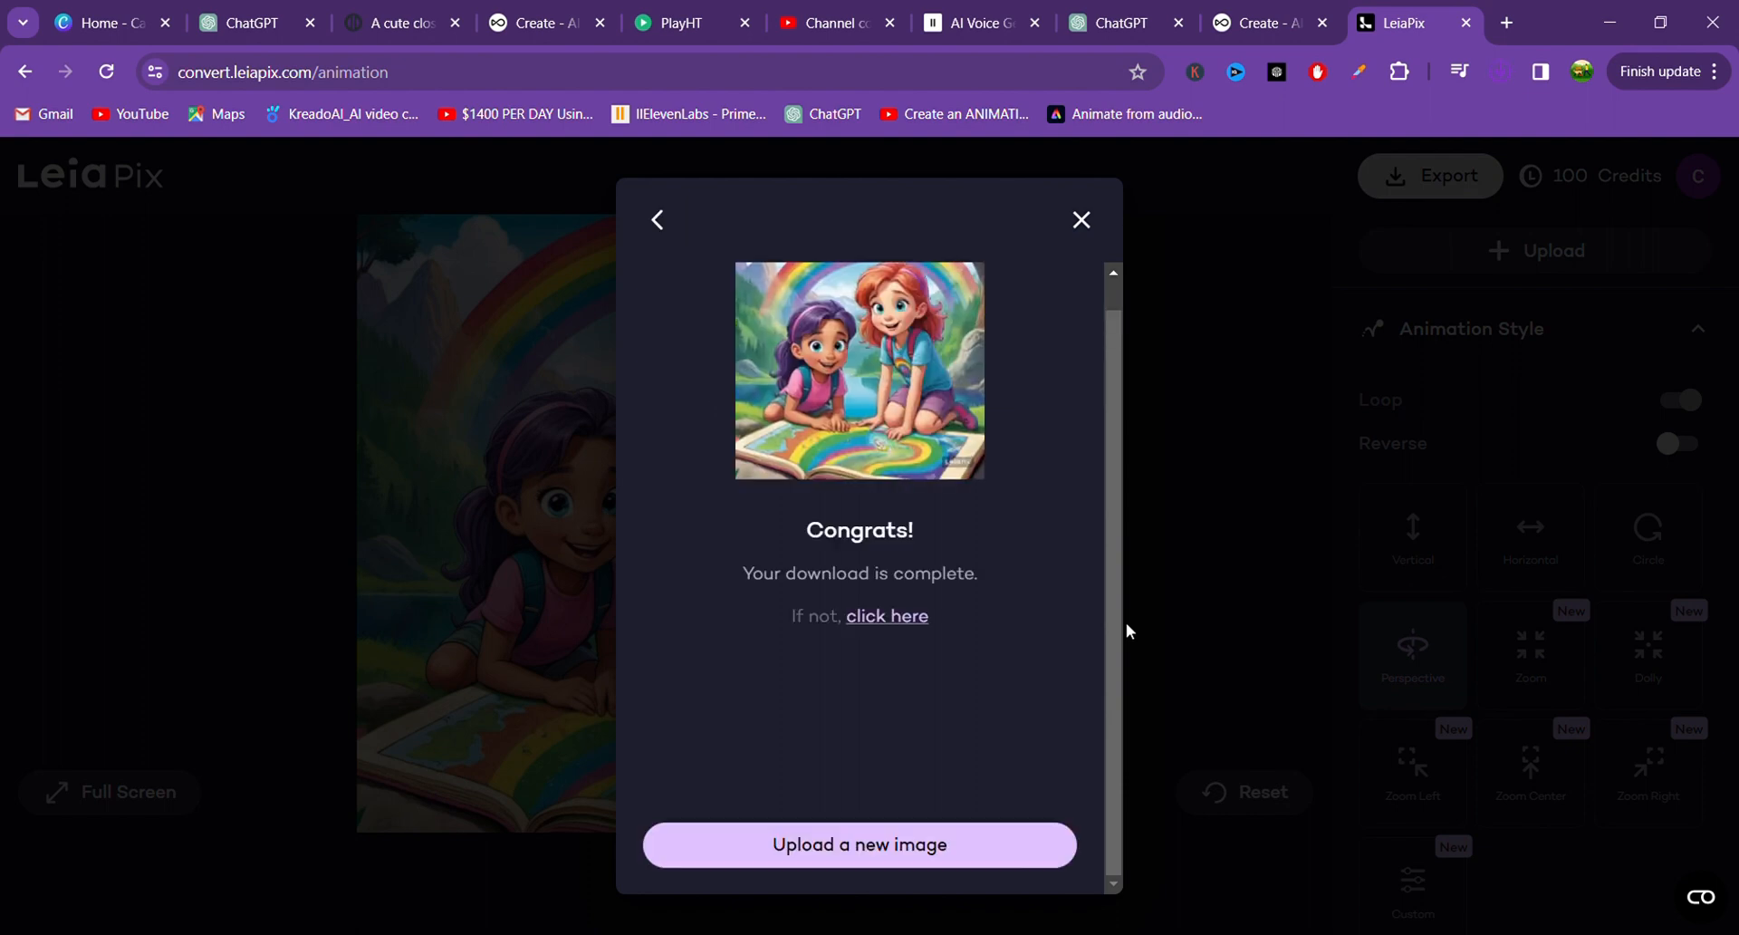
pyautogui.click(388, 340)
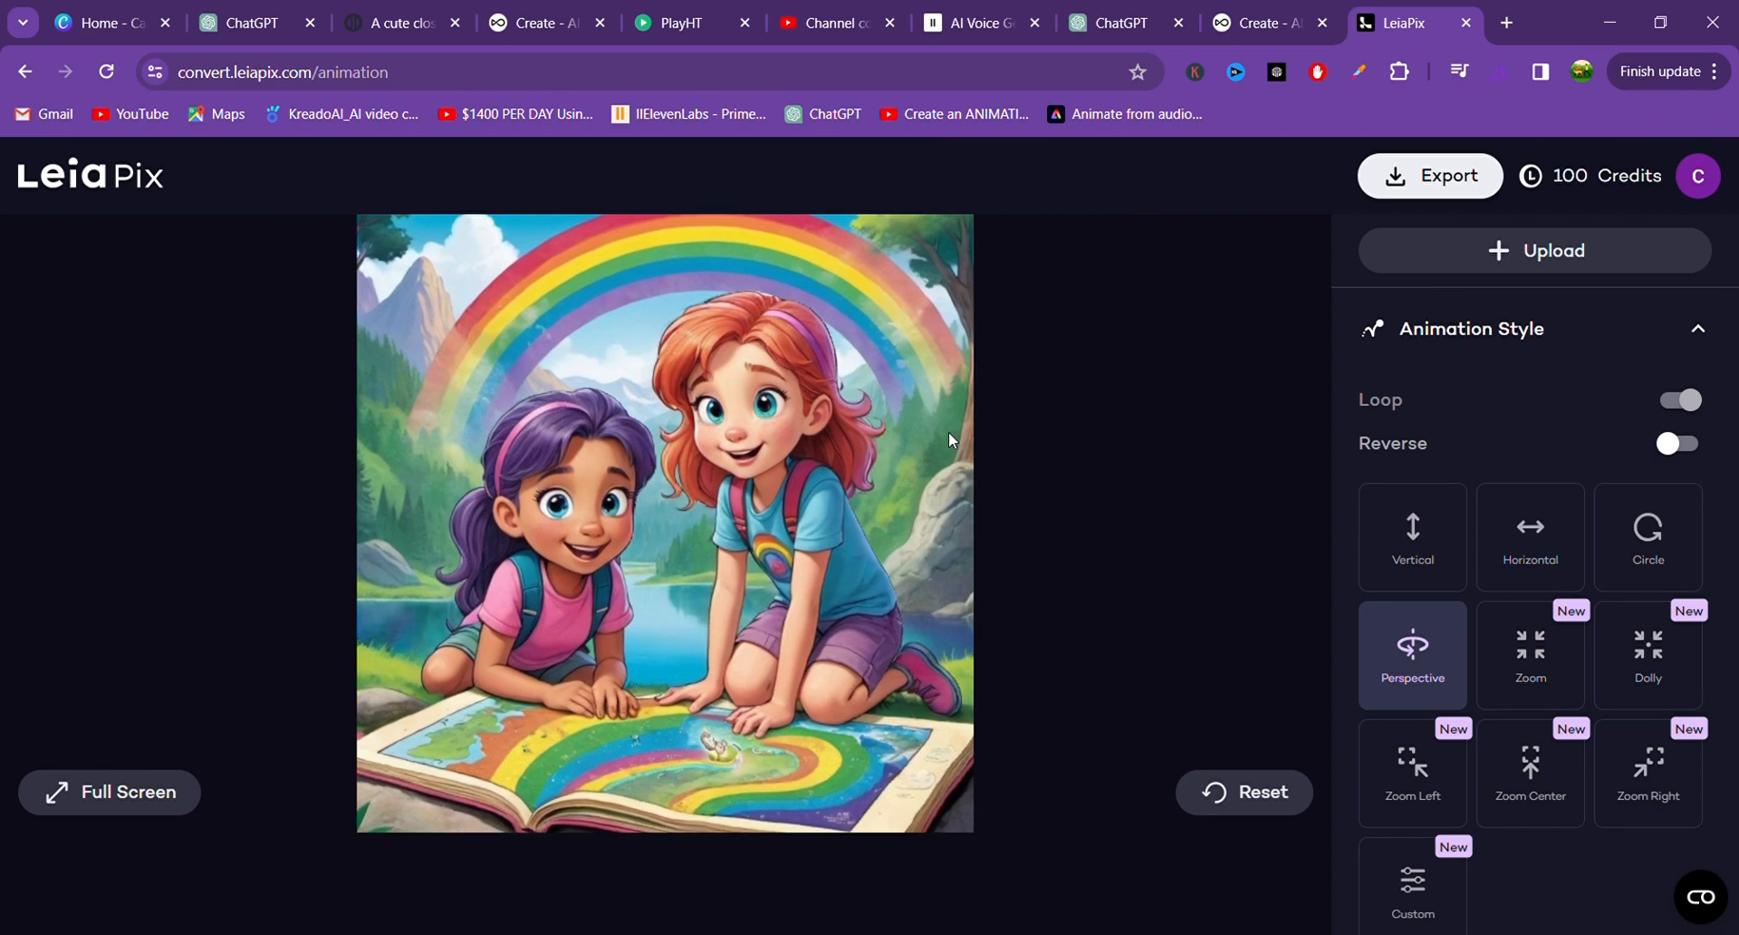
pyautogui.click(1510, 25)
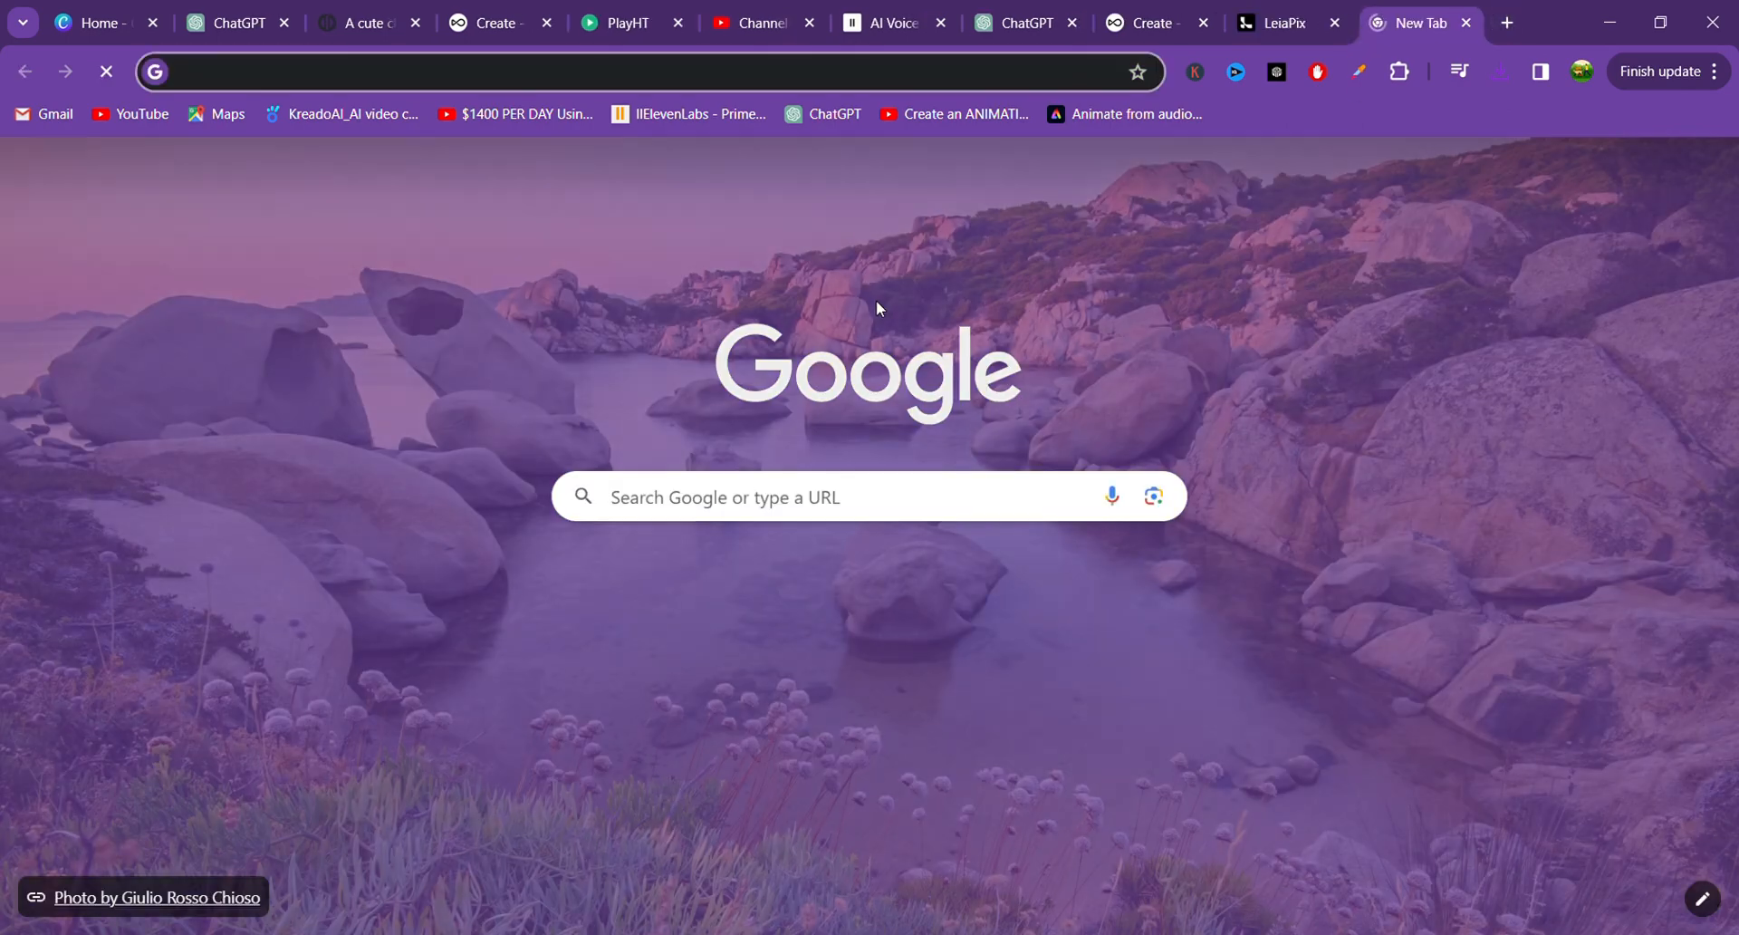
pyautogui.write('el')
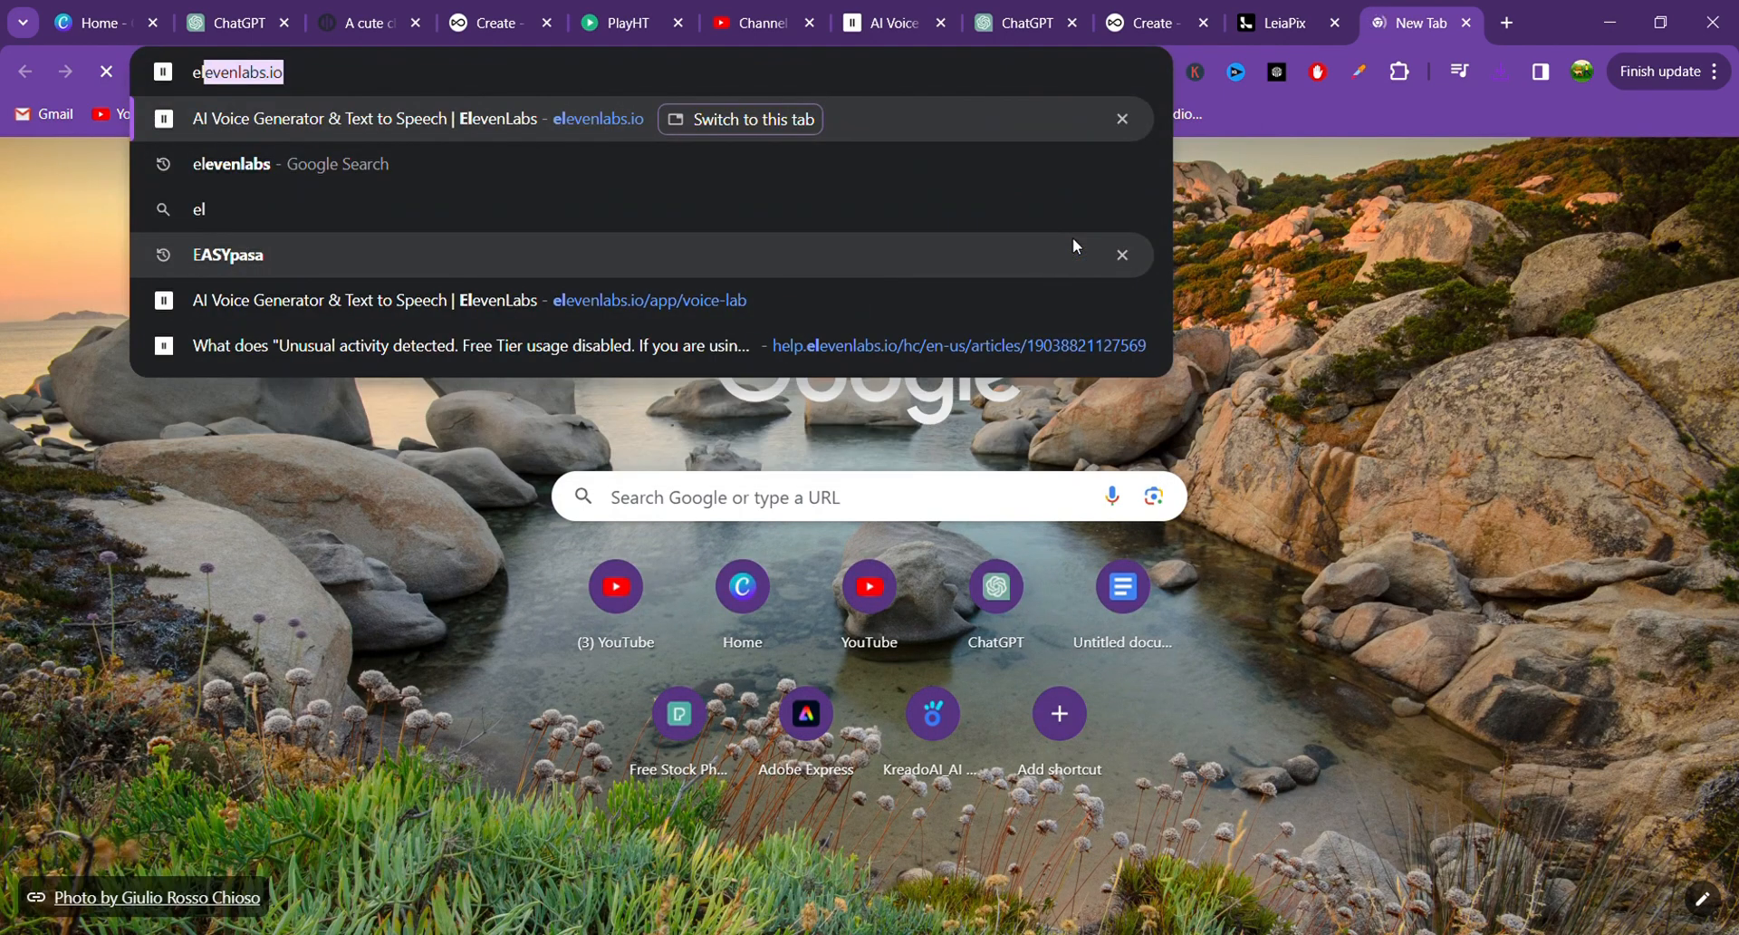
pyautogui.write('e')
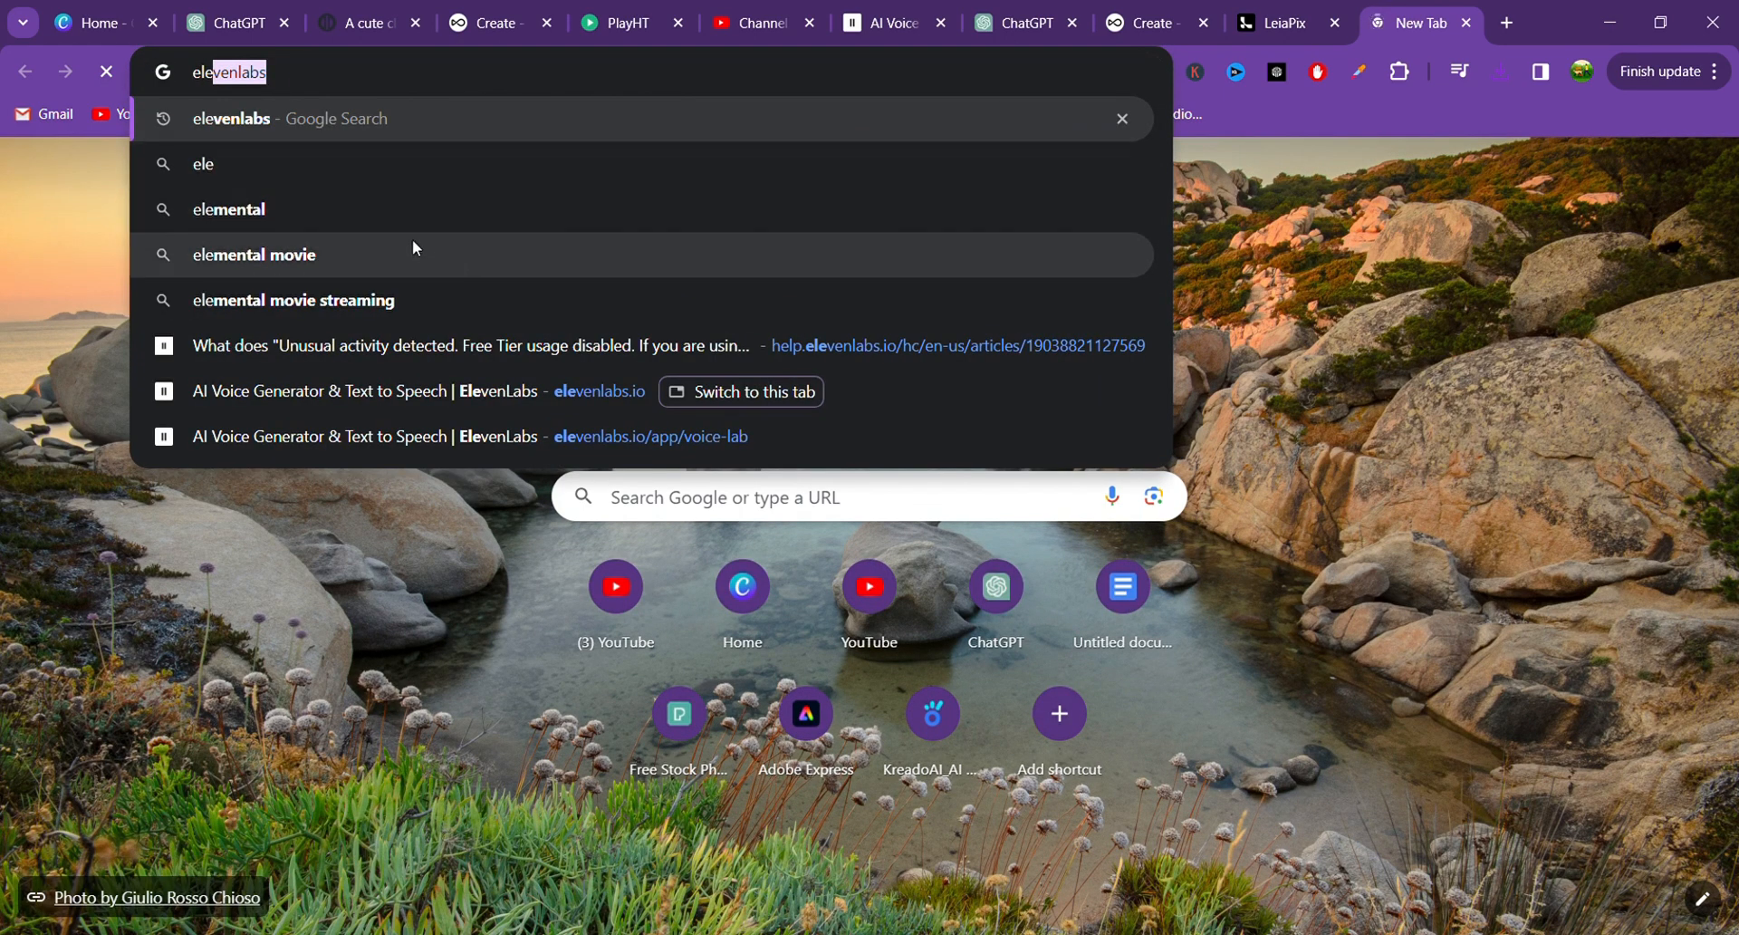
pyautogui.click(265, 348)
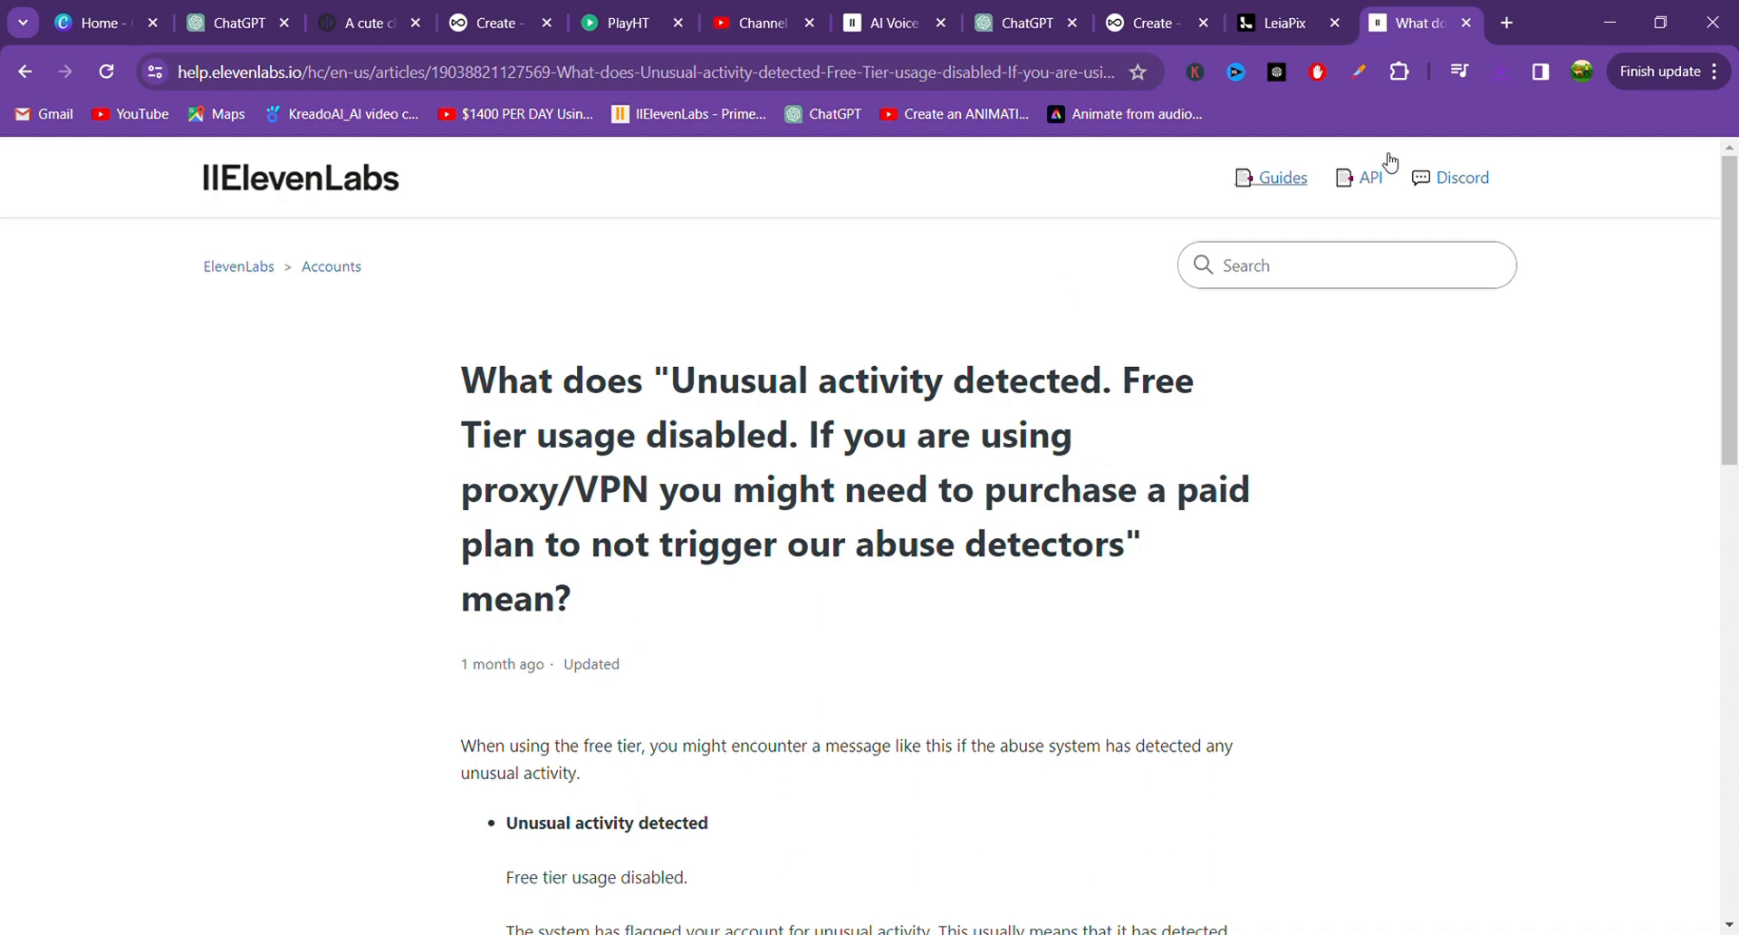
pyautogui.click(1467, 22)
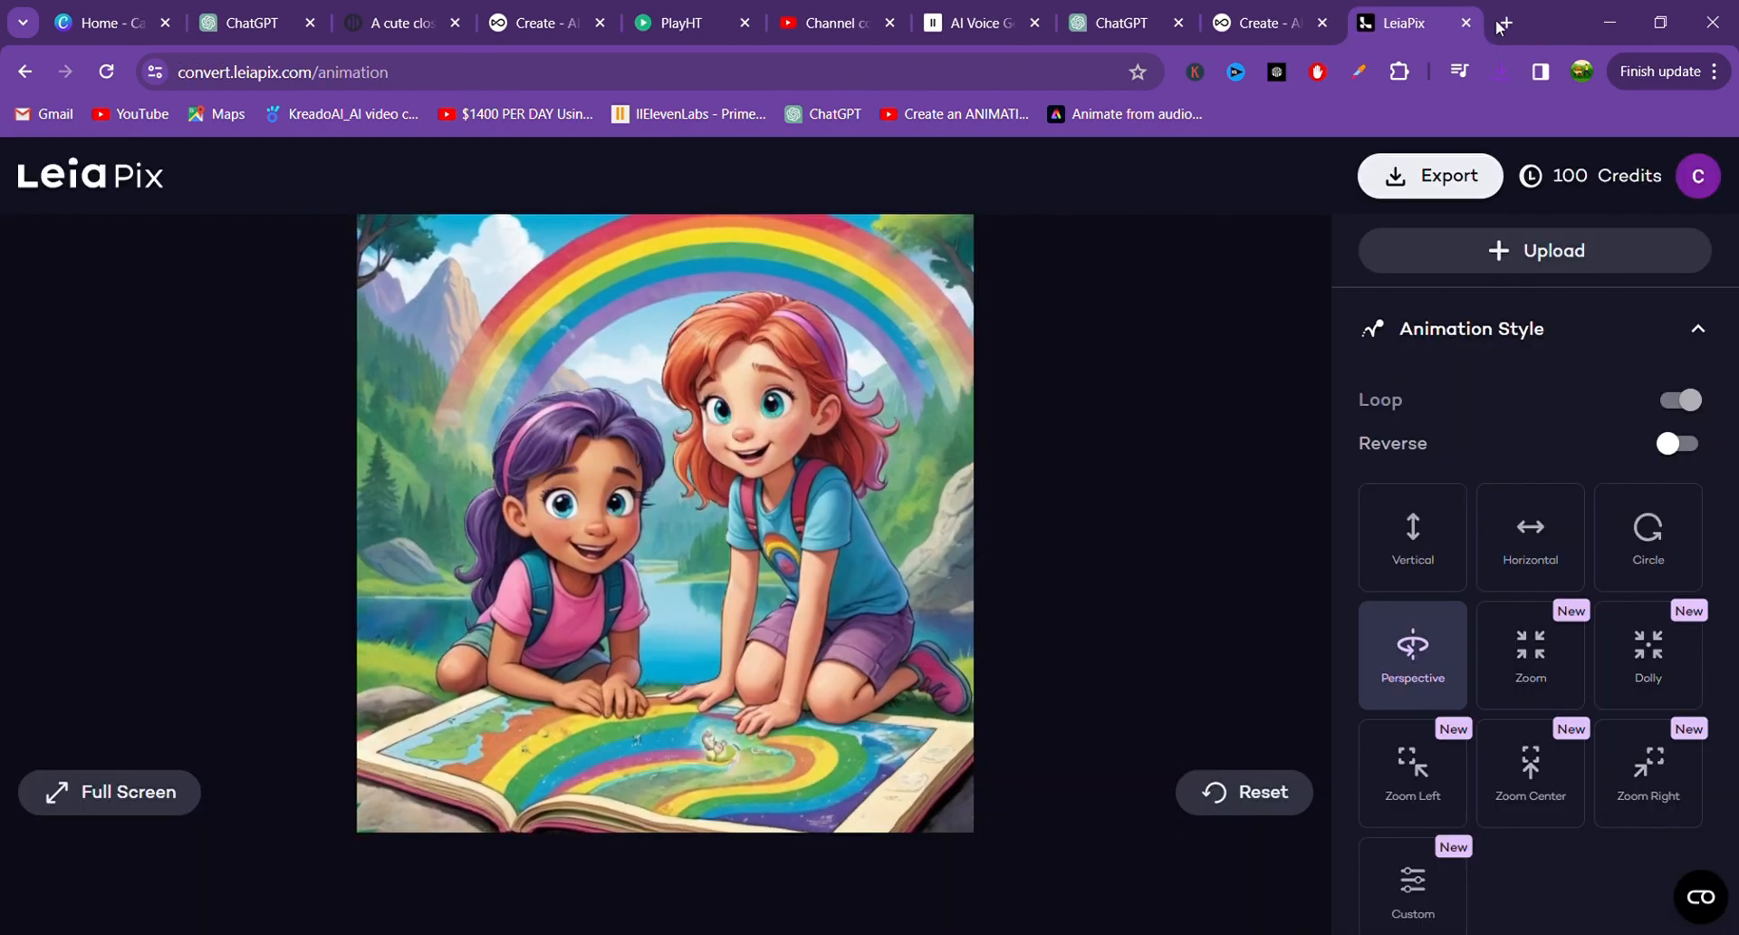
# Search for "elevenlabs ai" in a new browser tab and open the elevenlabs.io website.
pyautogui.click(1377, 23)
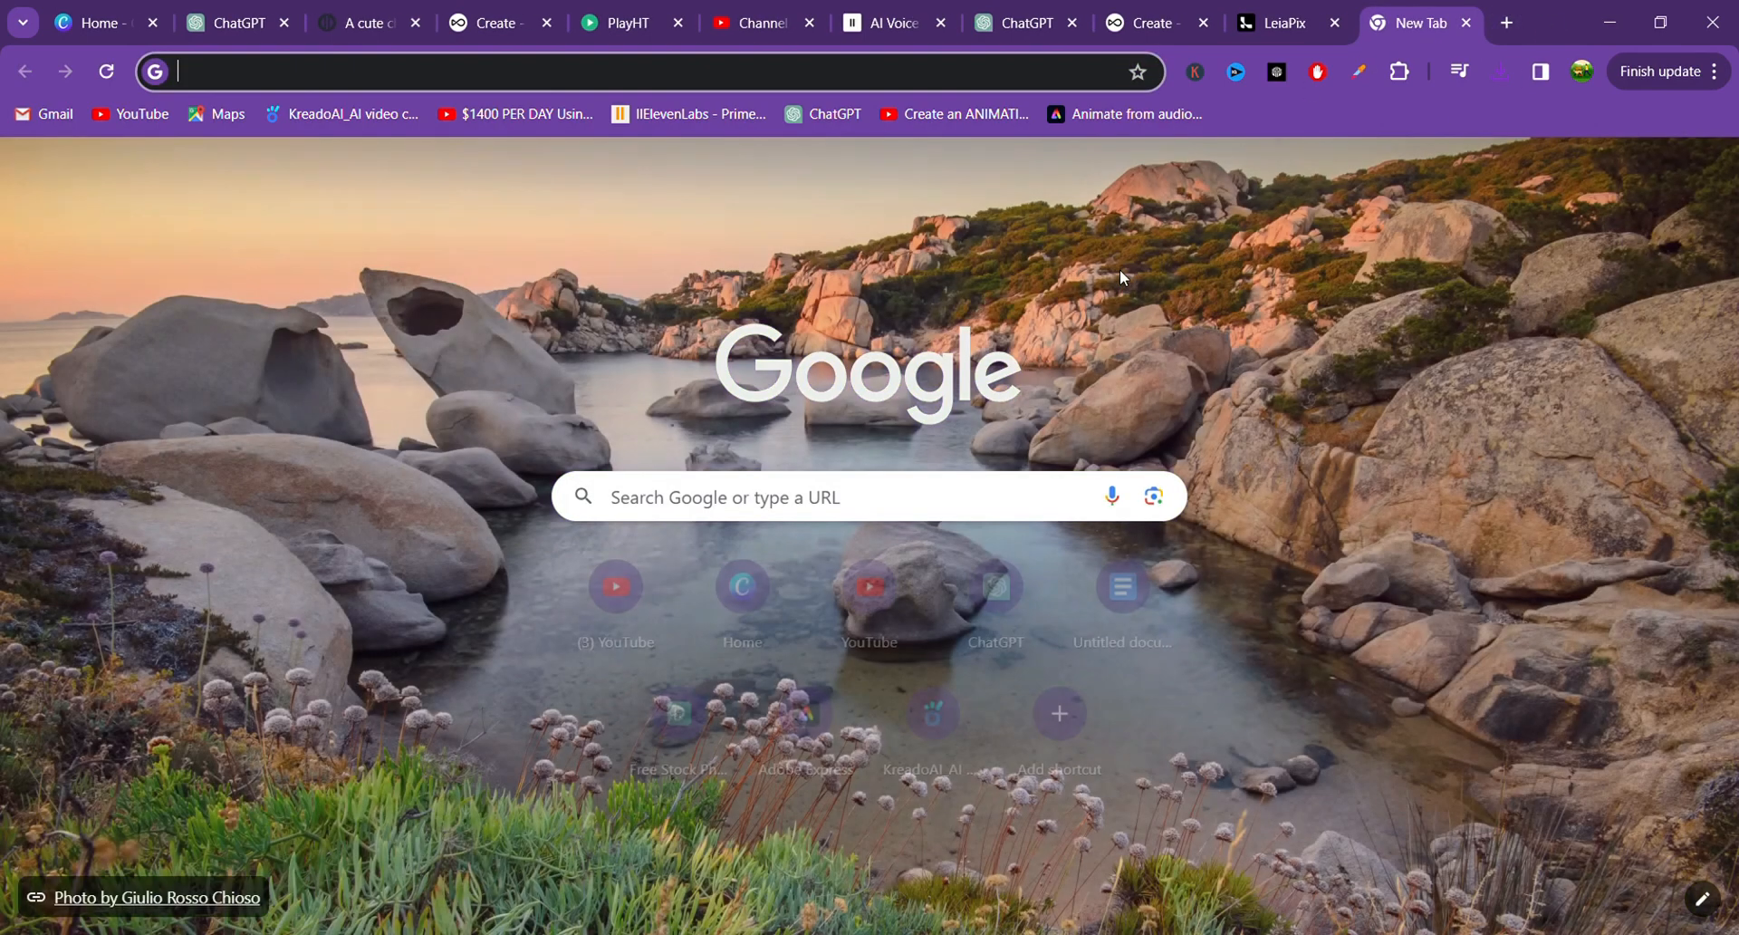
pyautogui.write('ele')
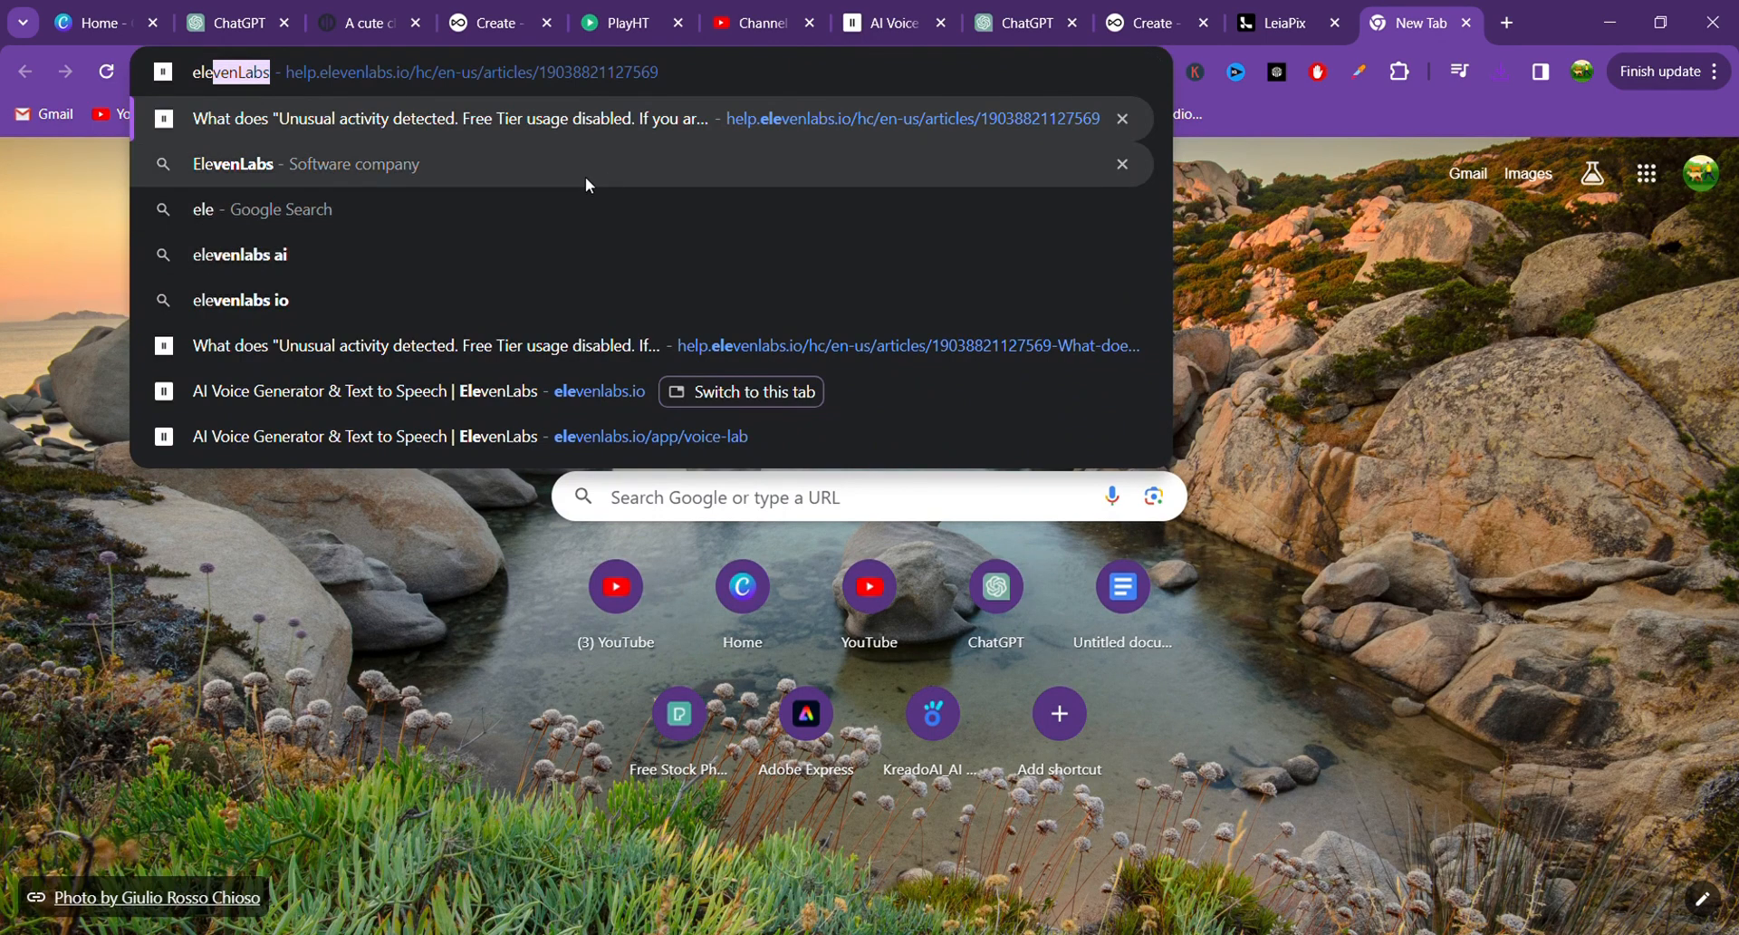
pyautogui.click(430, 254)
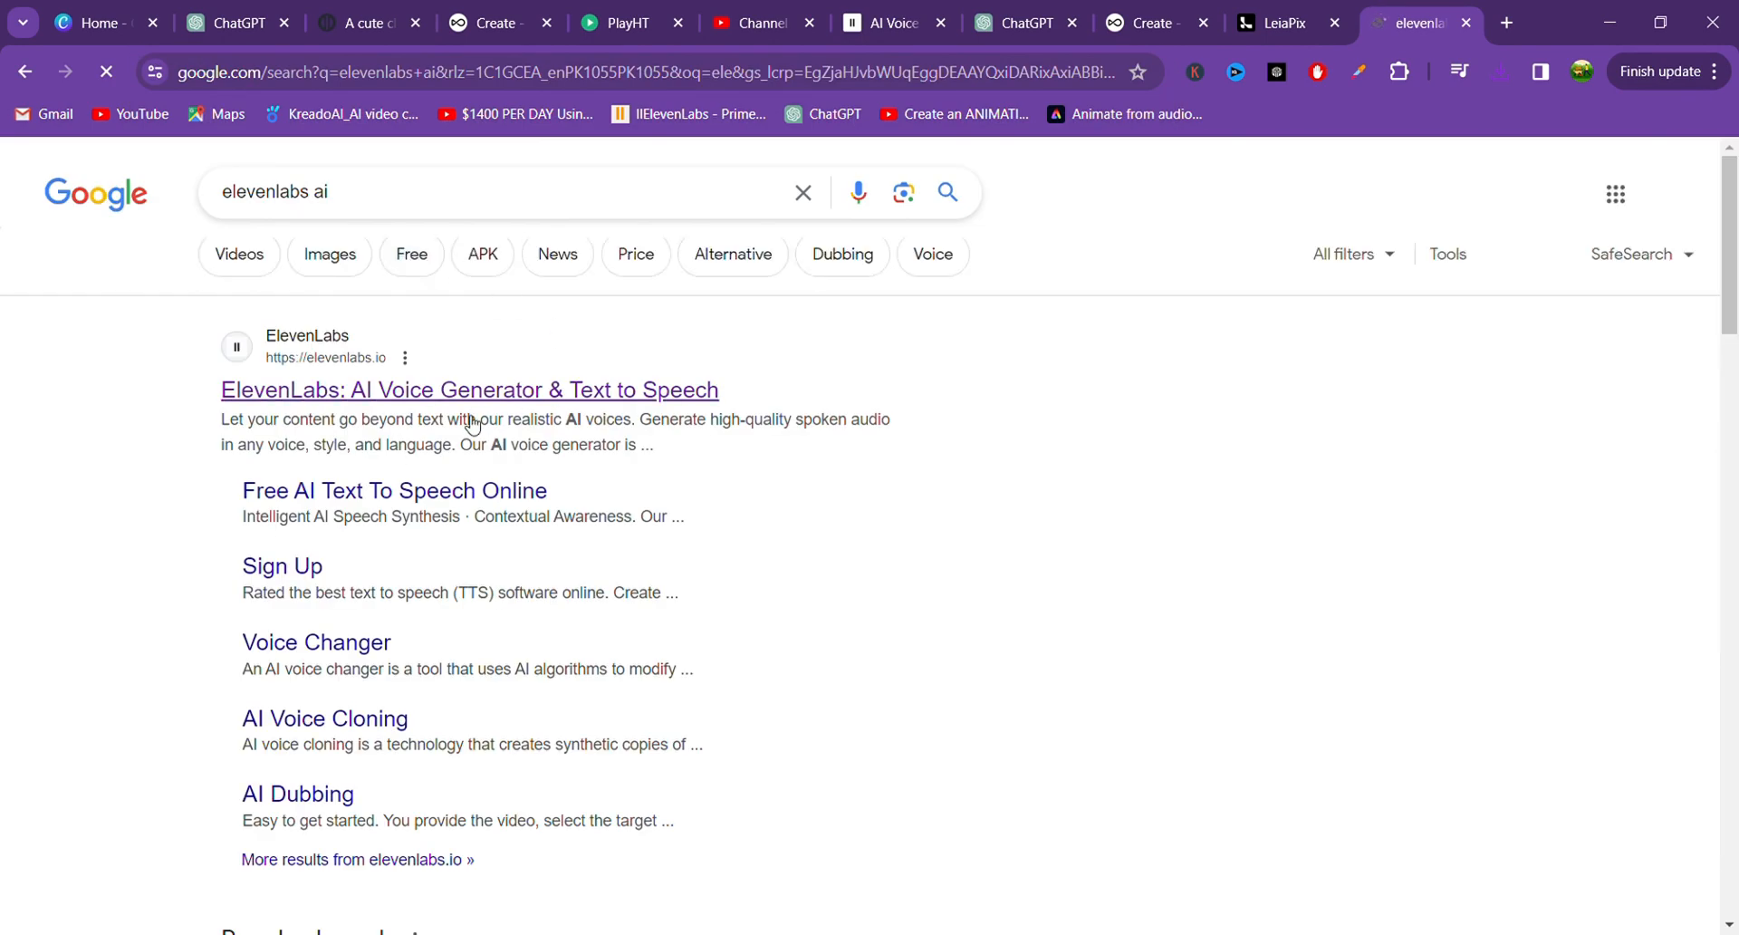
pyautogui.click(453, 397)
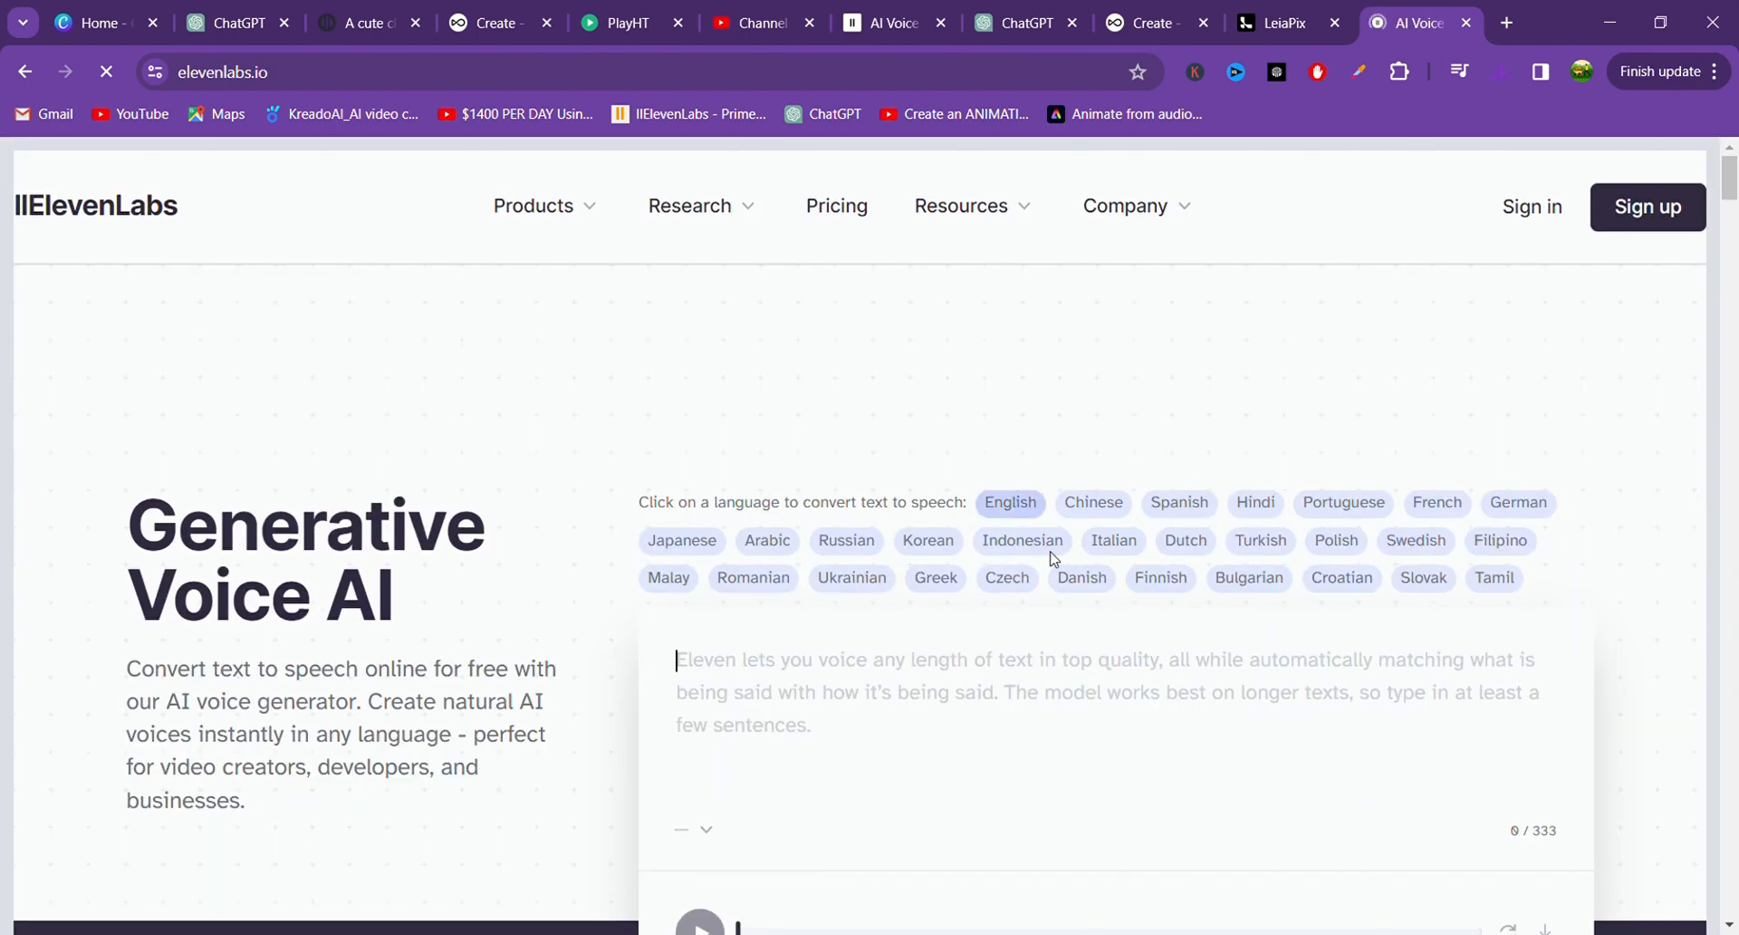
# Switch to the ChatGPT story and copy the title "The Magical Adventure of Sammy and Luna" together with its first paragraph.
pyautogui.click(985, 24)
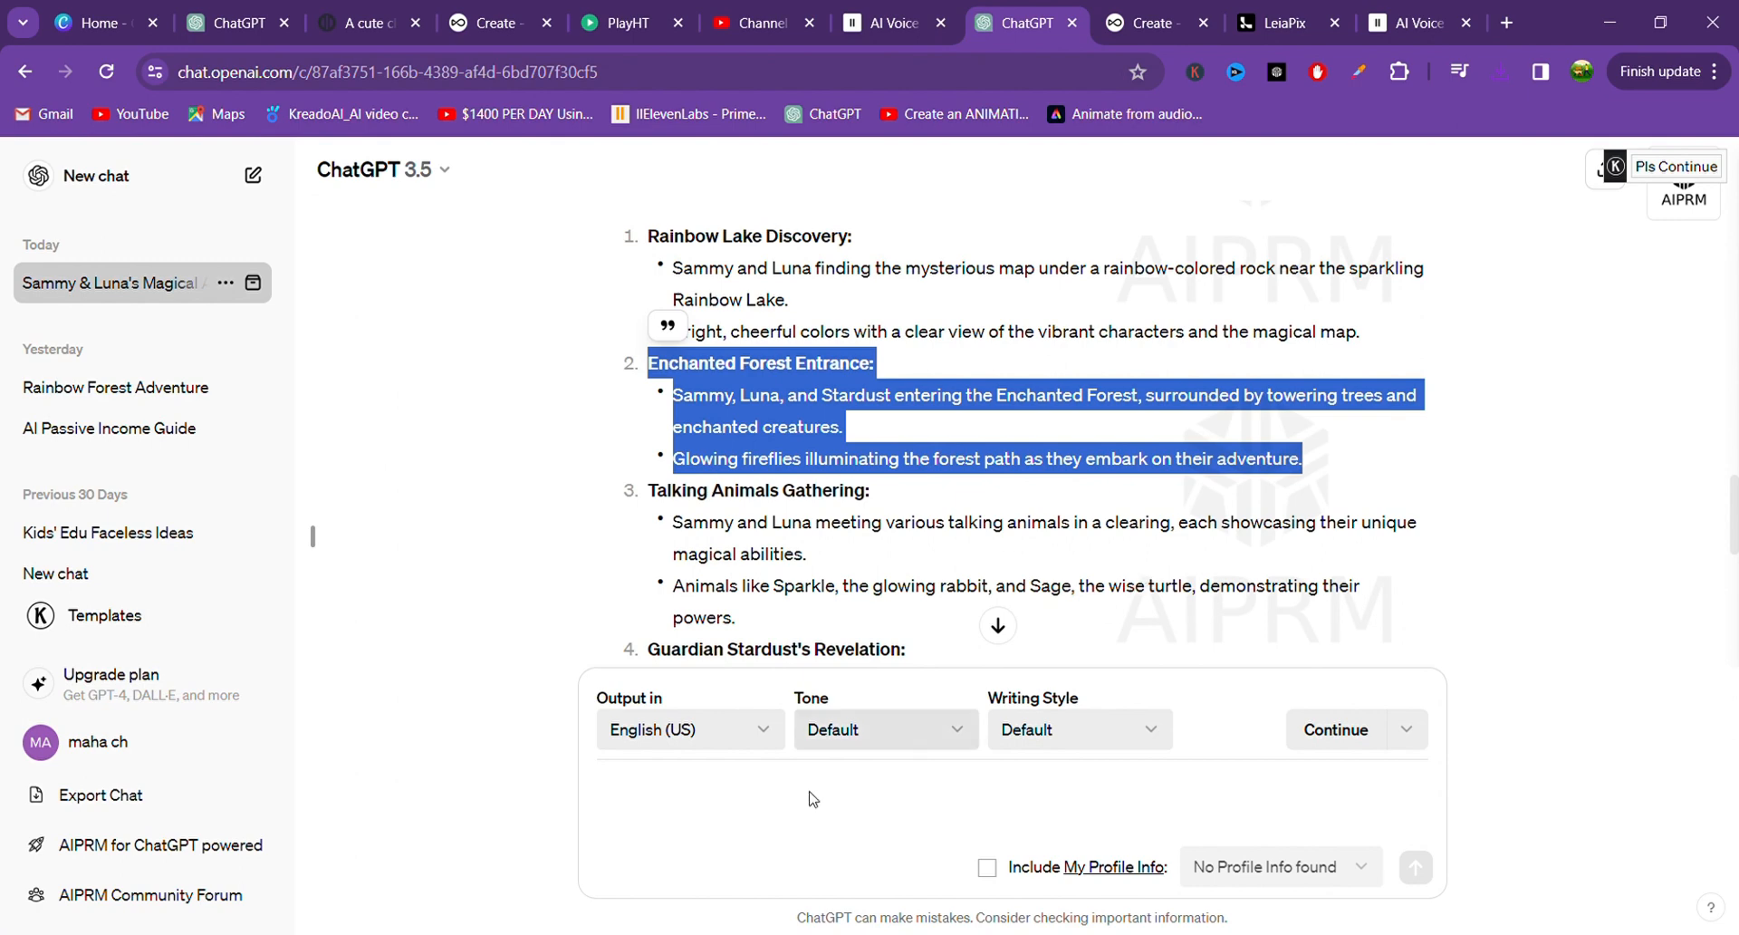
pyautogui.scroll(1, 457, 632)
pyautogui.scroll(2, 457, 632)
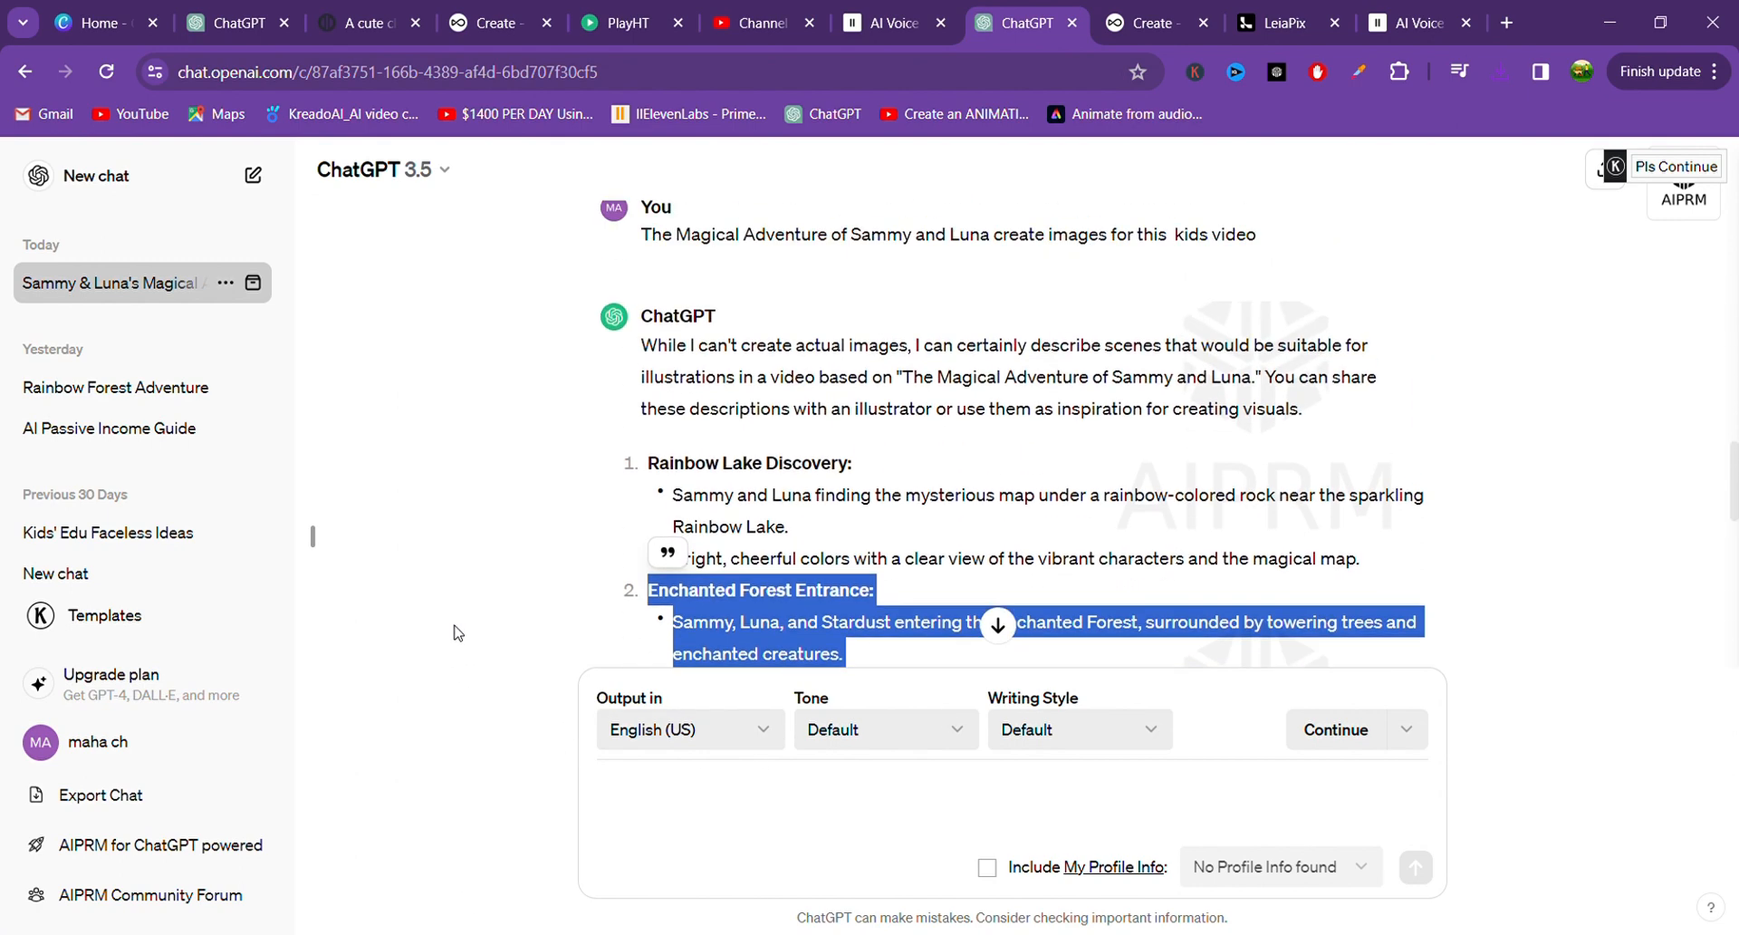
pyautogui.click(591, 518)
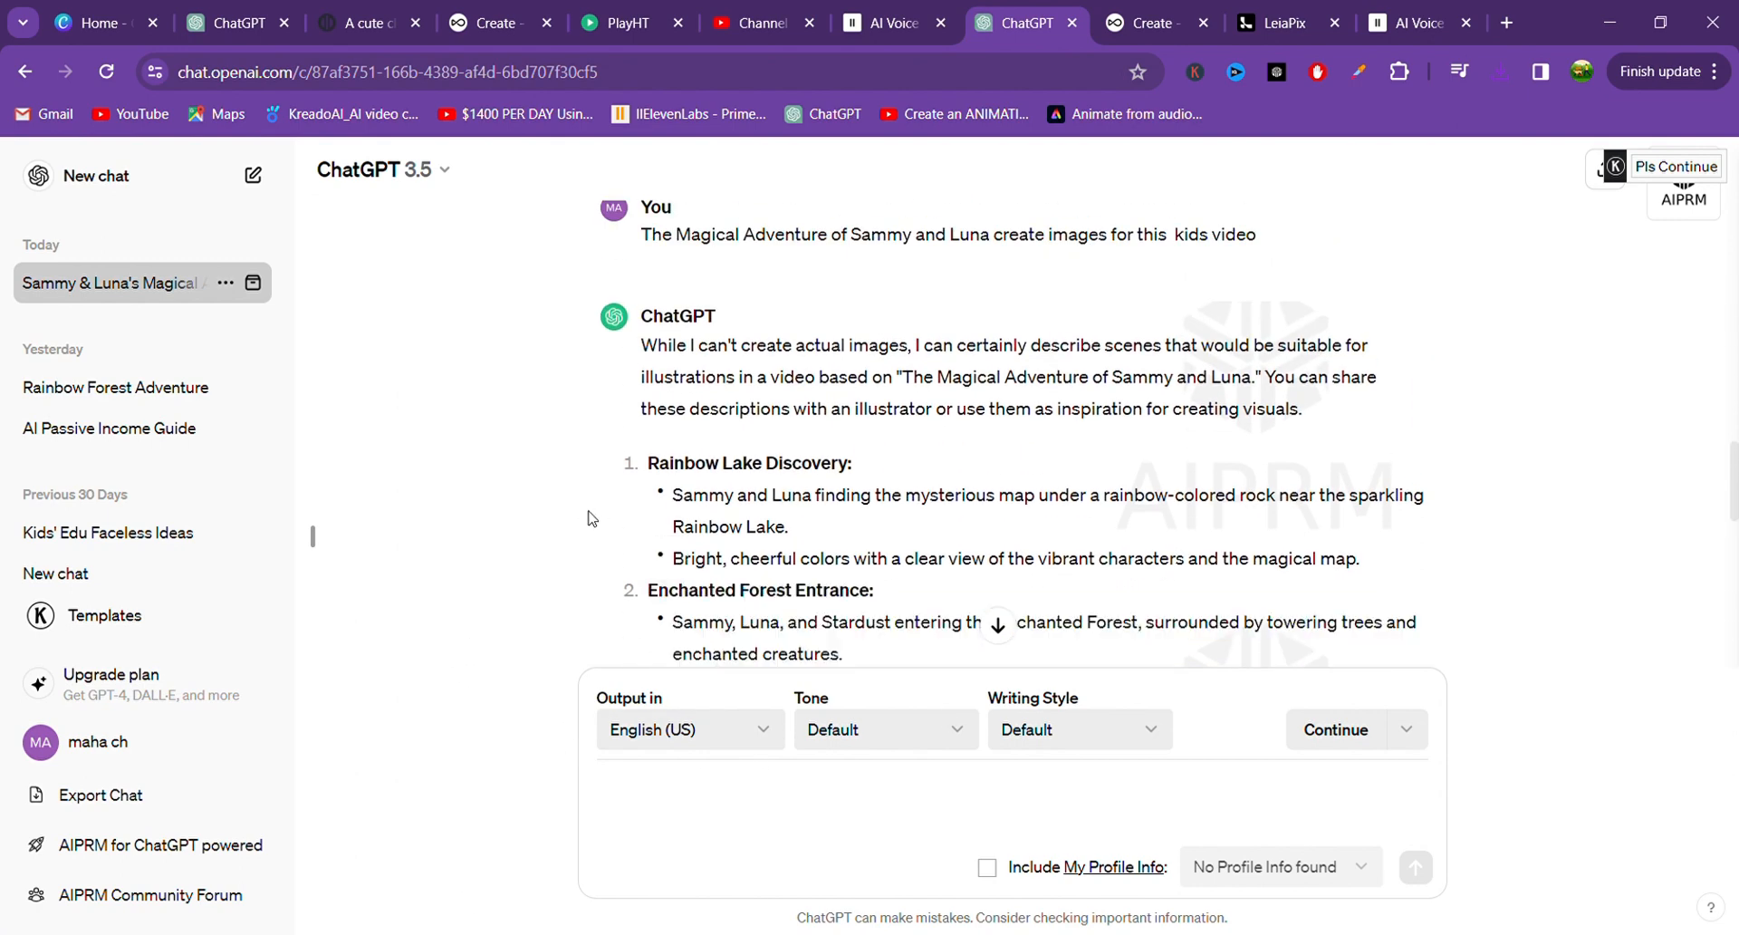
pyautogui.scroll(-2, 497, 531)
pyautogui.scroll(10, 516, 532)
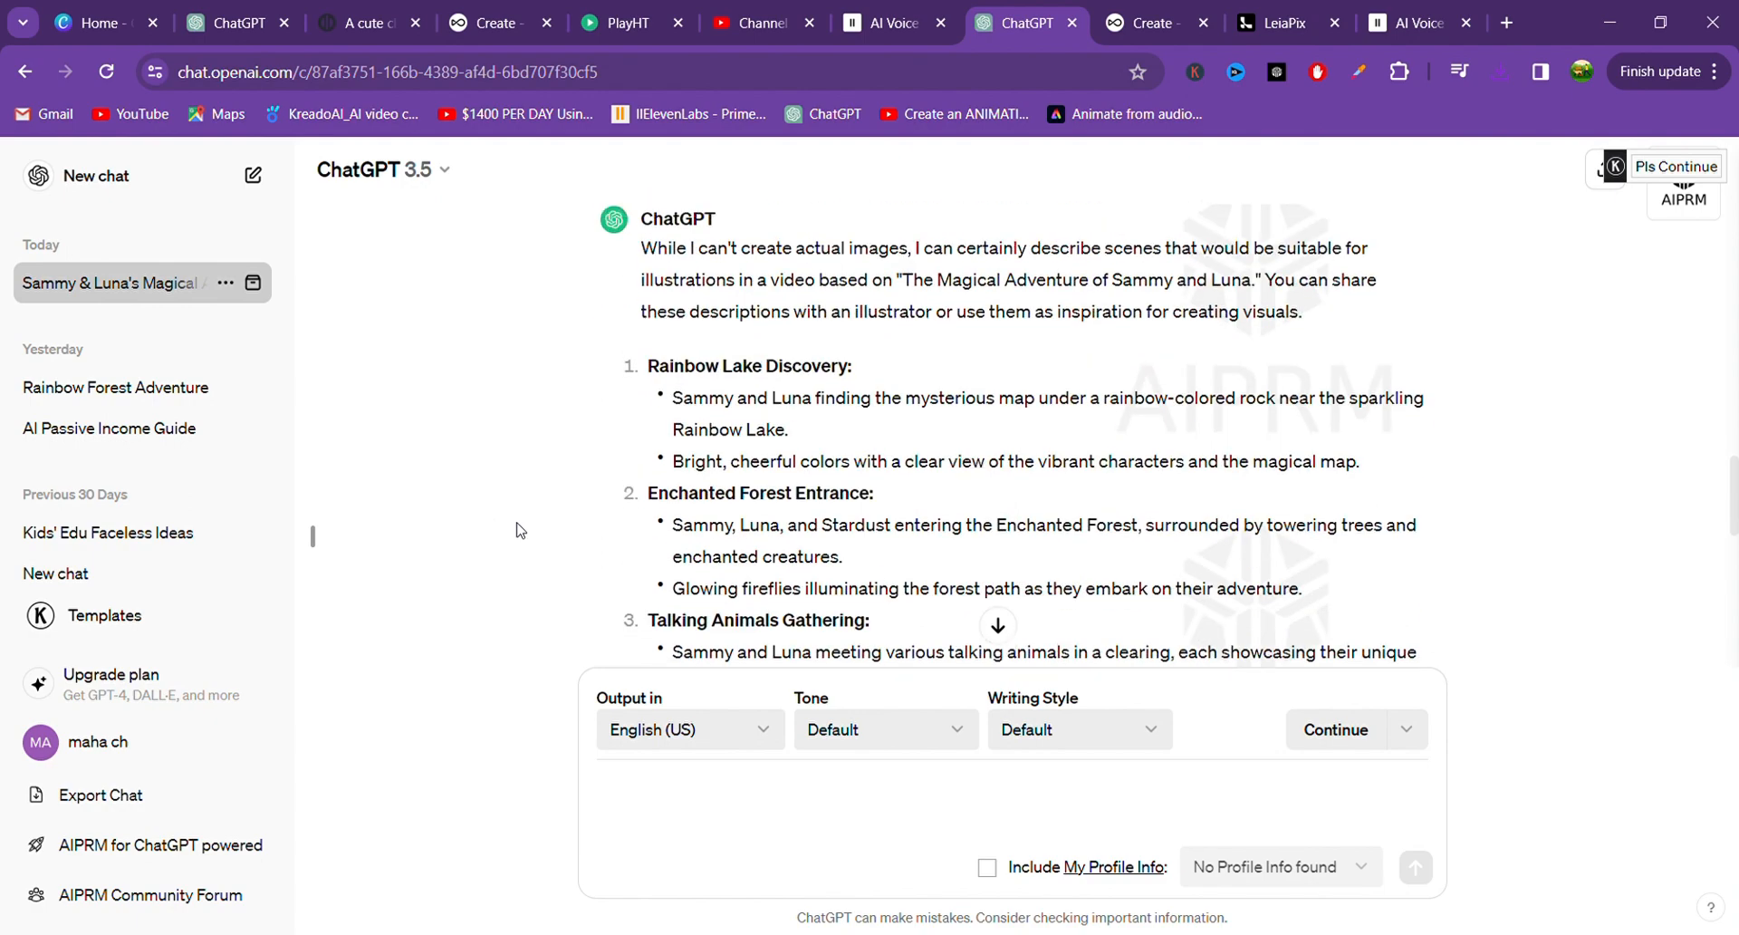
pyautogui.scroll(8, 537, 535)
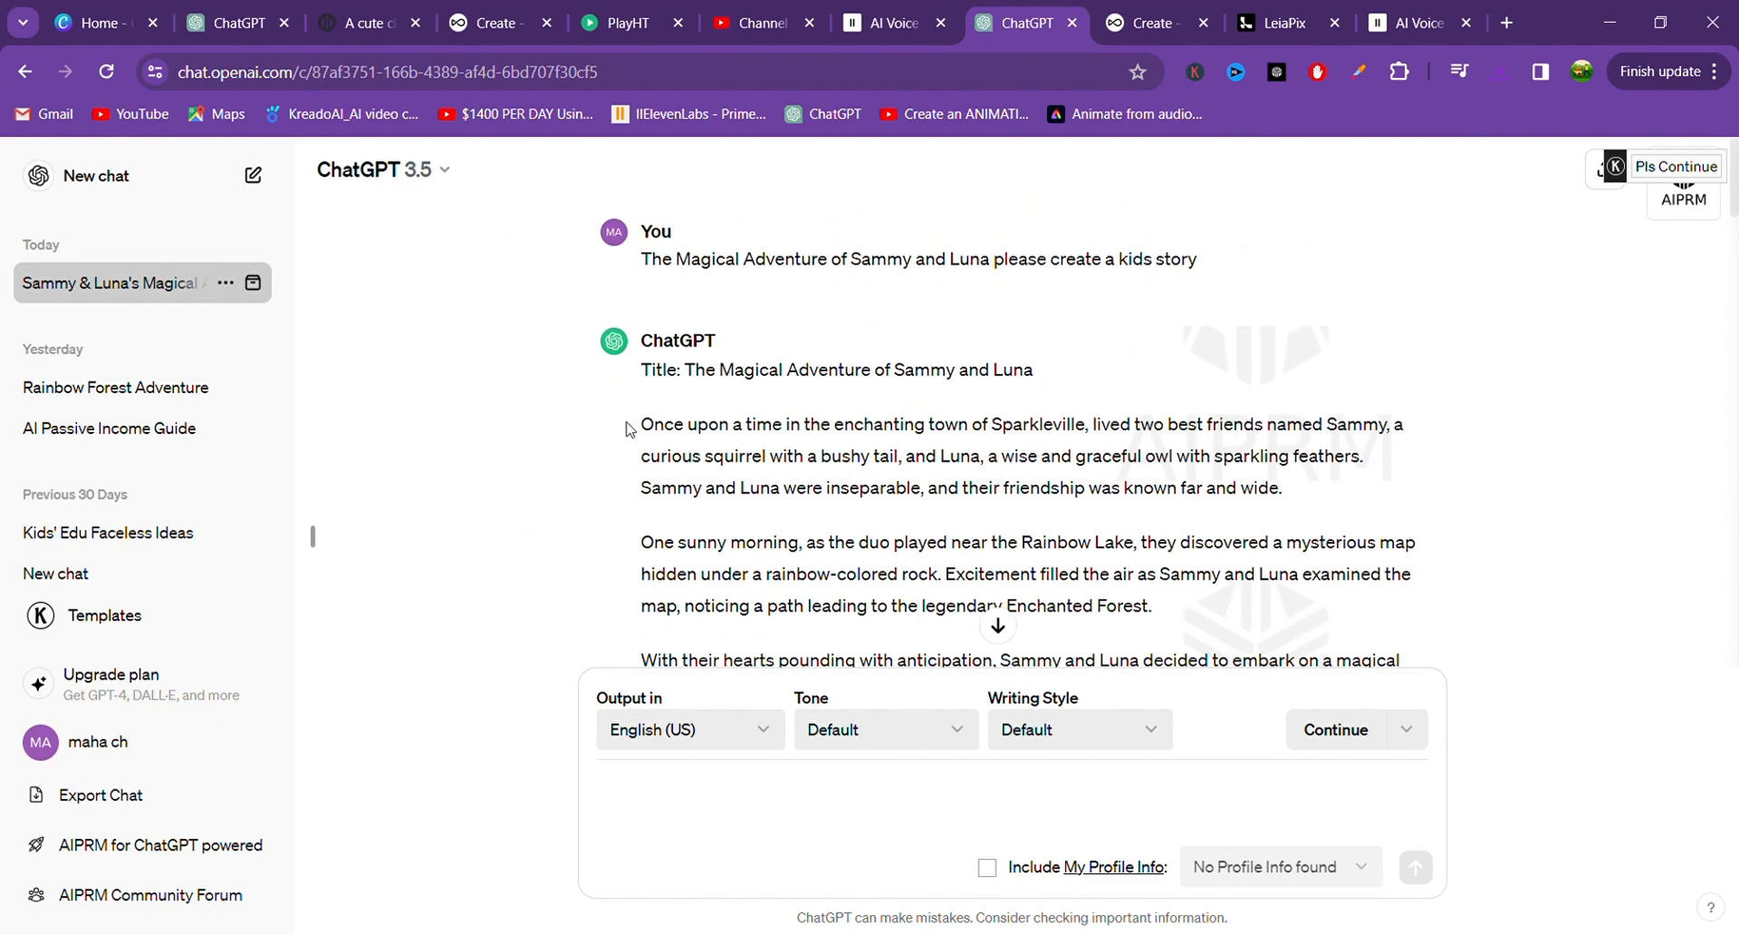
pyautogui.moveTo(628, 427); pyautogui.dragTo(831, 437)
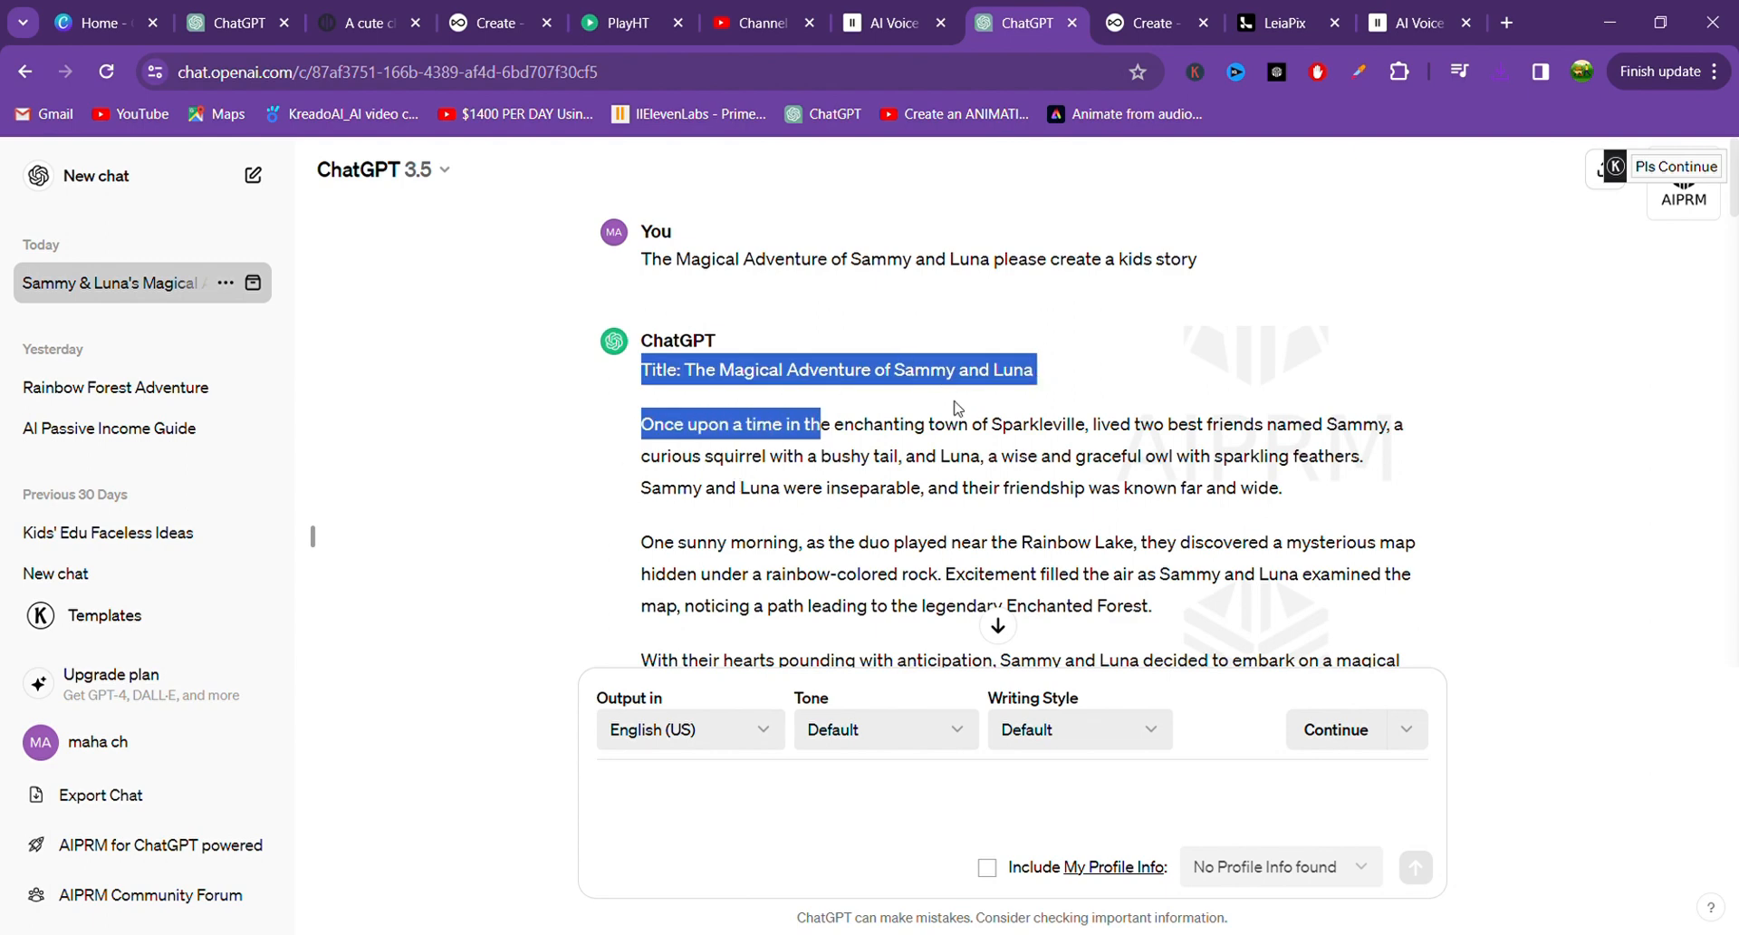
pyautogui.click(607, 482)
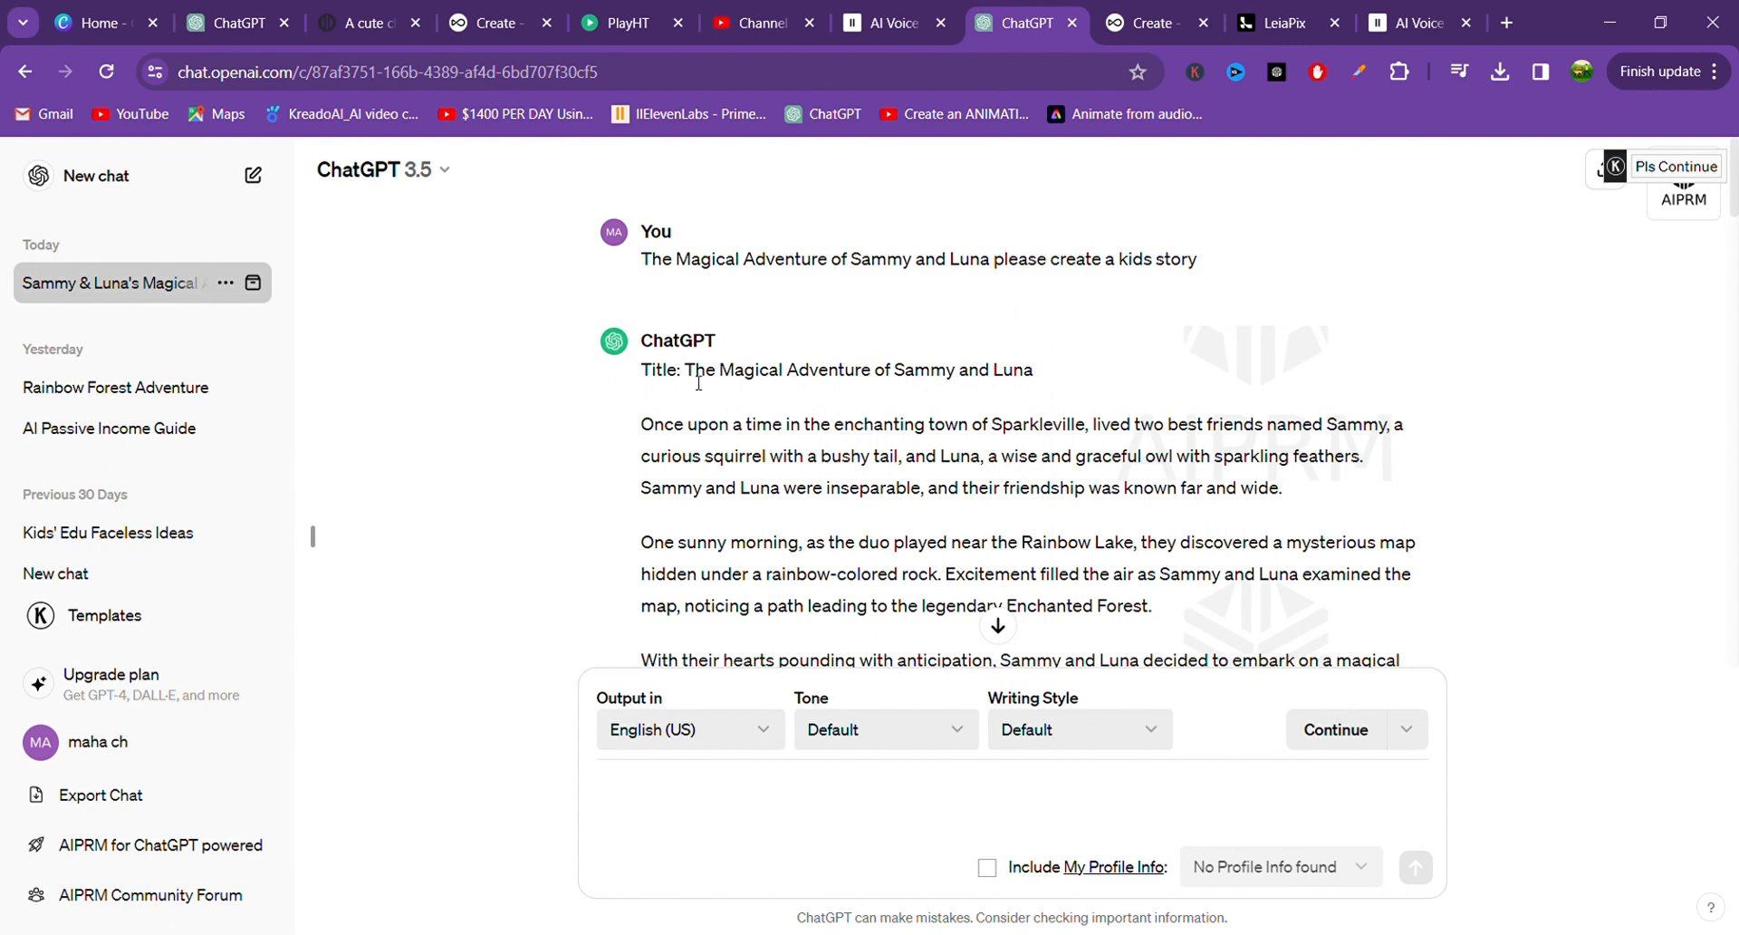
pyautogui.moveTo(695, 373); pyautogui.dragTo(1337, 485)
pyautogui.hotkey('ctrl', 'c')
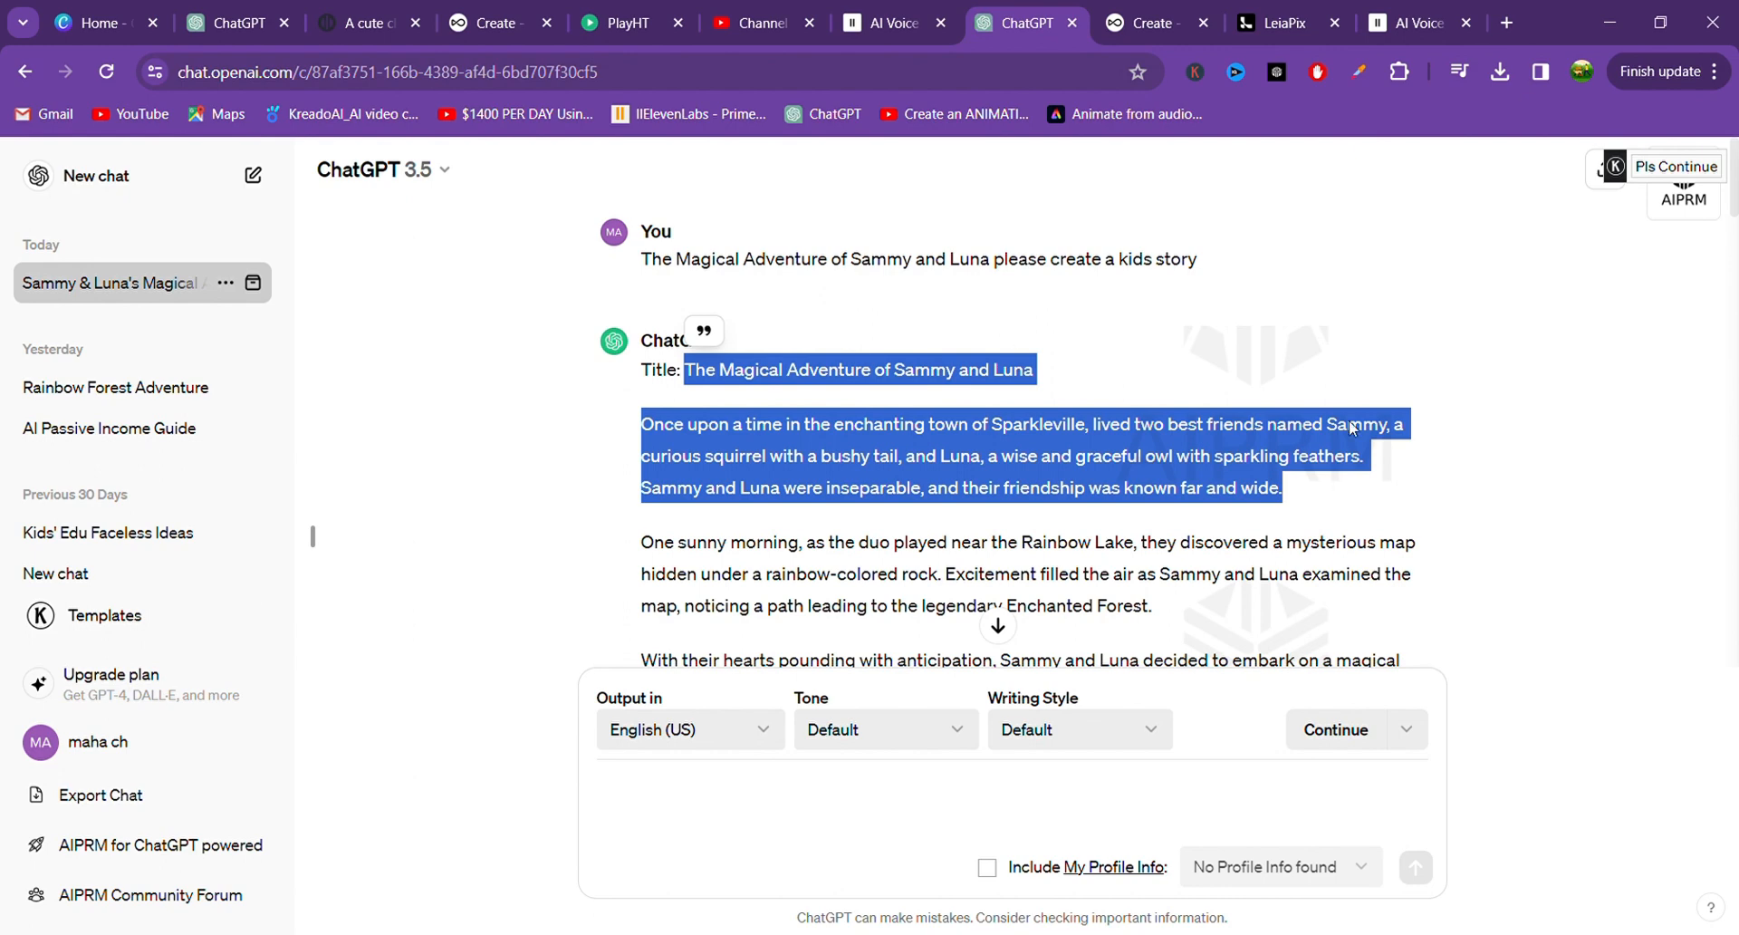
# Paste the copied story title and opening paragraph into the ElevenLabs text-to-speech field.
pyautogui.click(1411, 20)
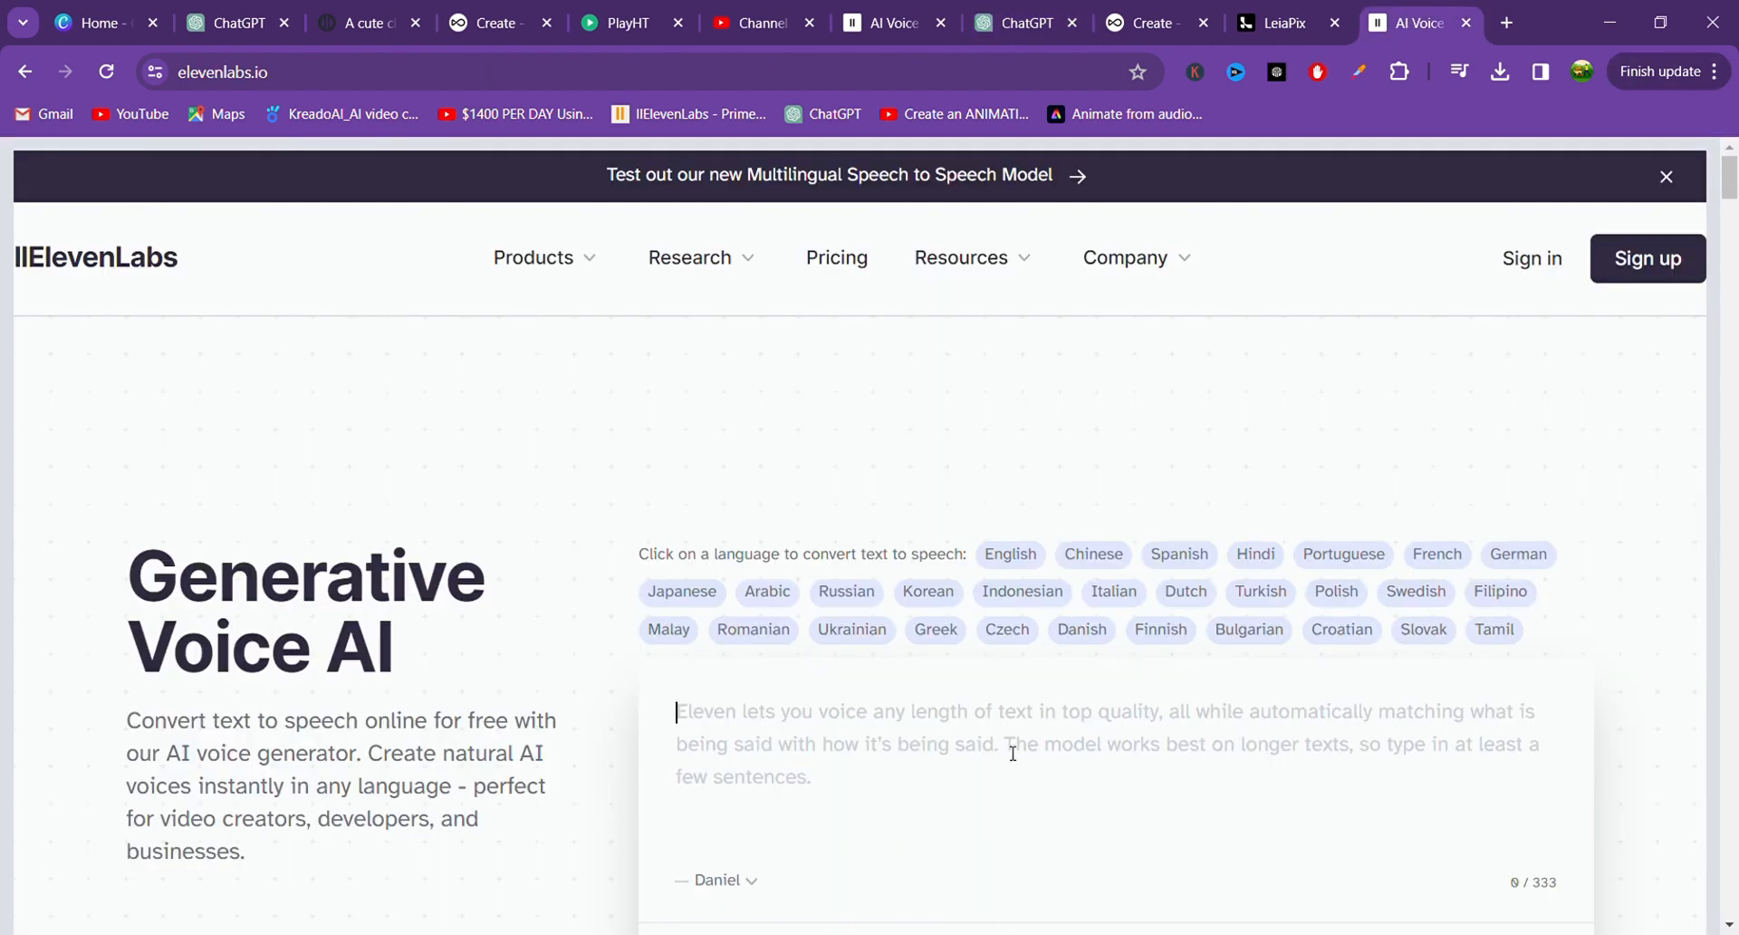
pyautogui.hotkey('ctrl', 'v')
pyautogui.scroll(-3, 1010, 752)
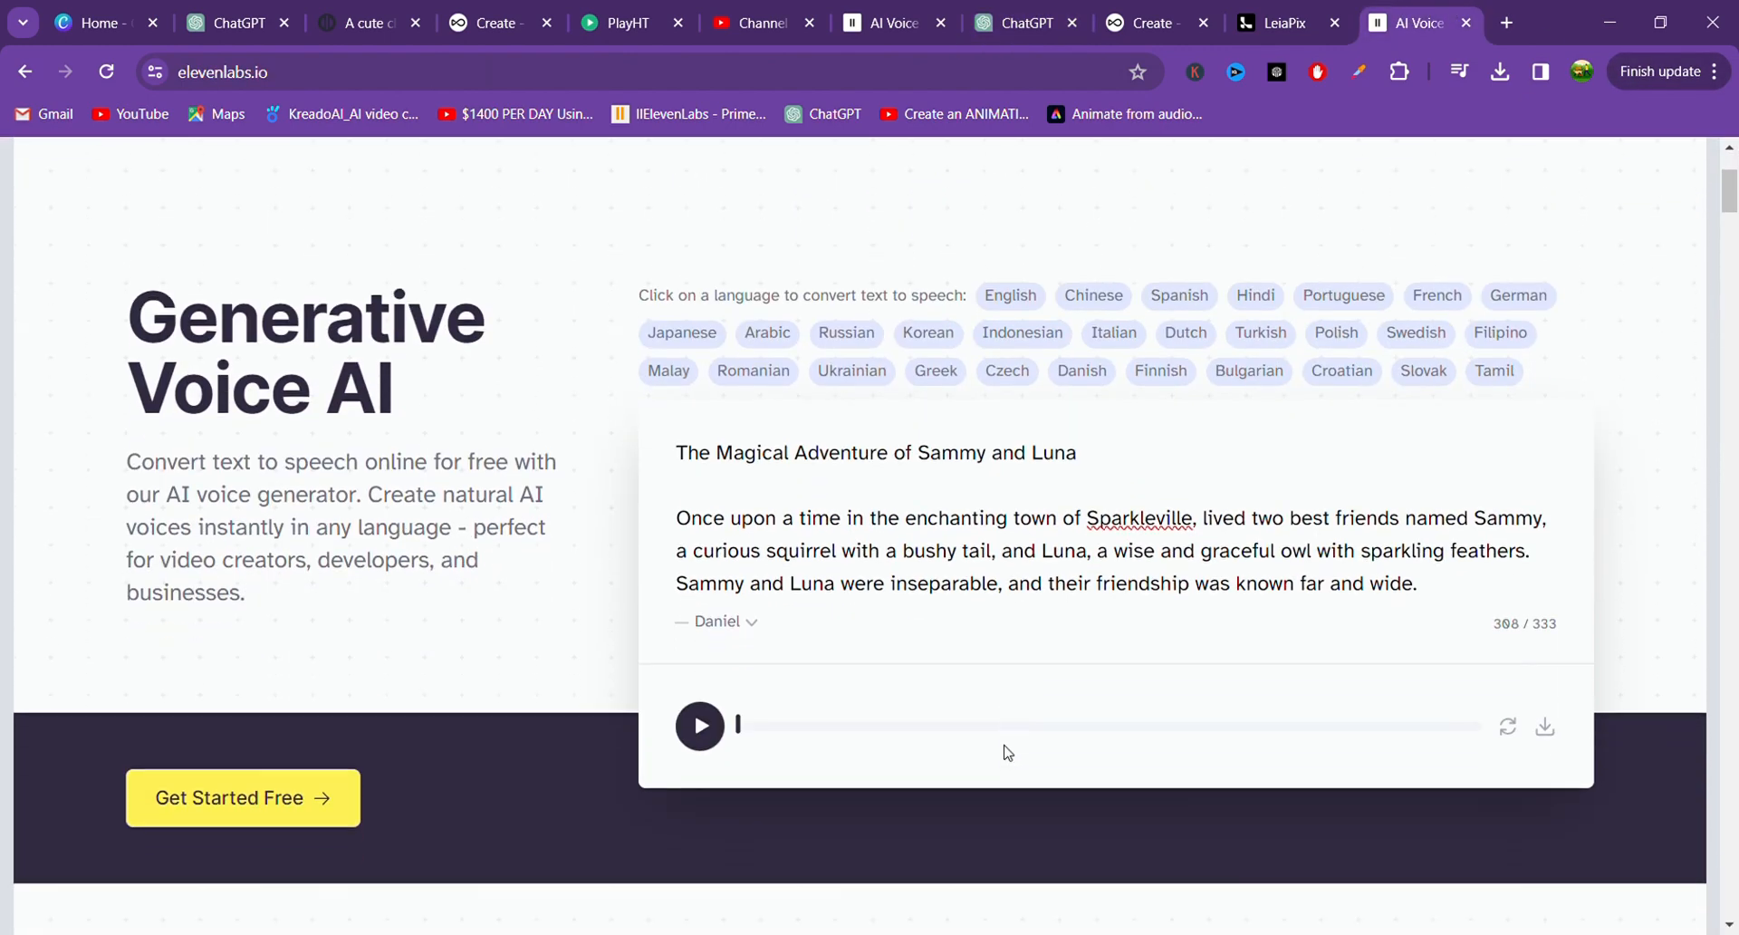
# Set the narration voice to Gigi and play the story's speech.
pyautogui.click(762, 626)
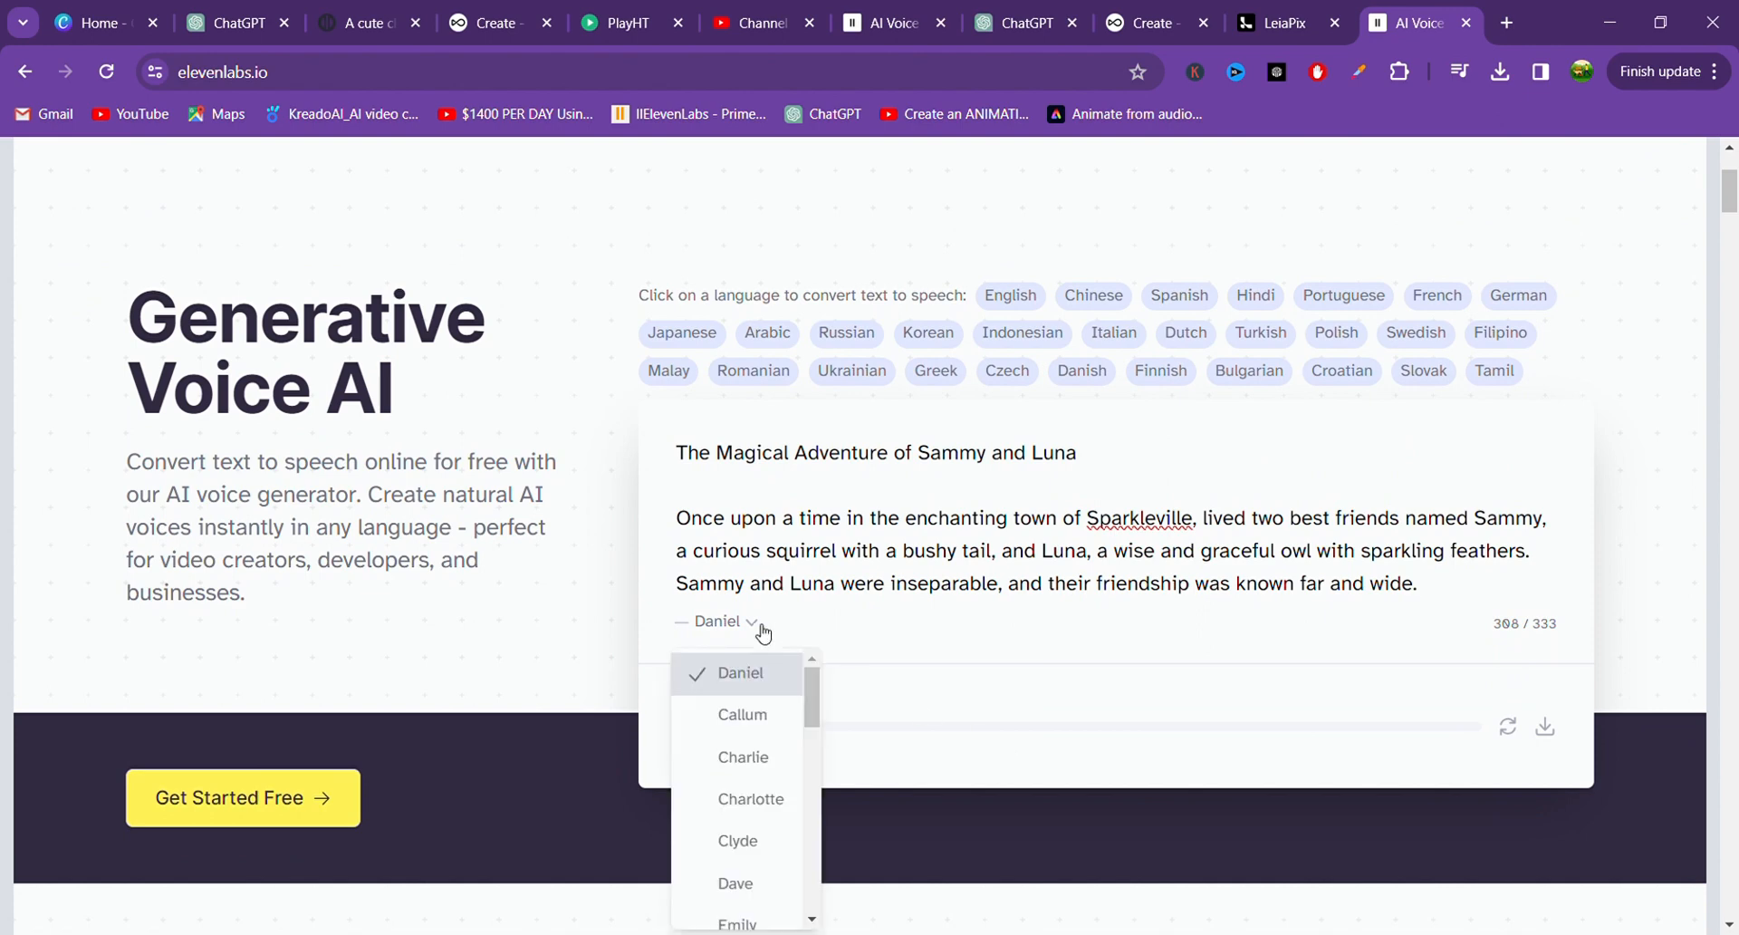
pyautogui.scroll(-1, 756, 788)
pyautogui.scroll(-2, 752, 806)
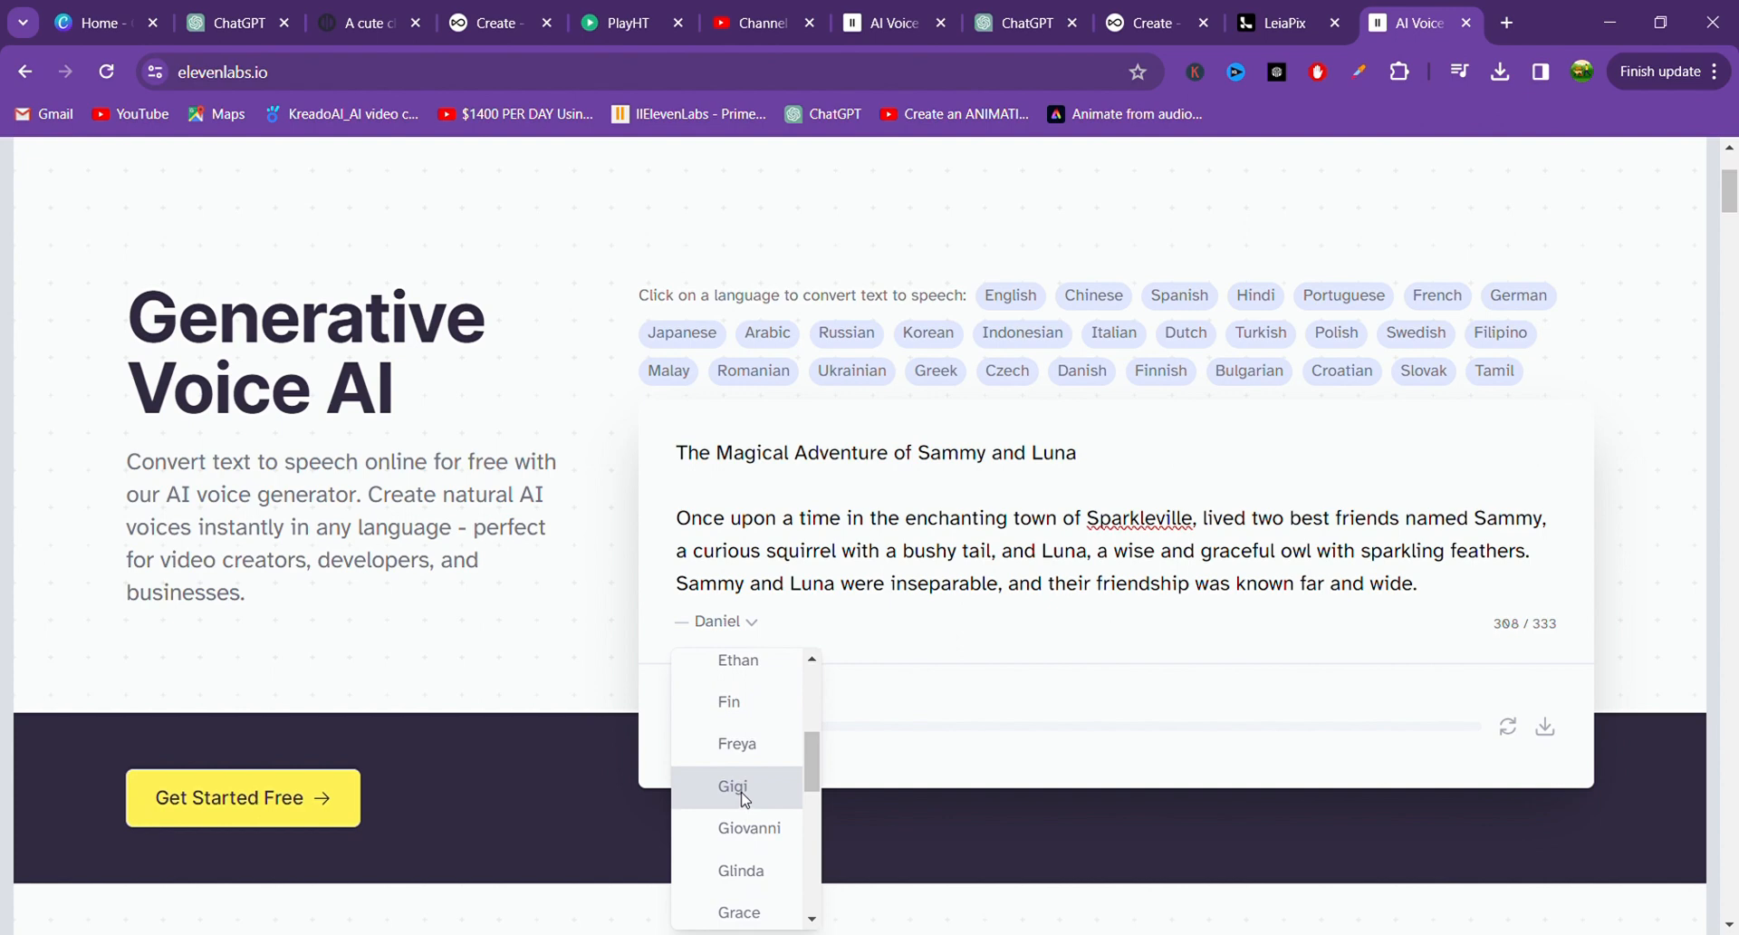
pyautogui.click(743, 786)
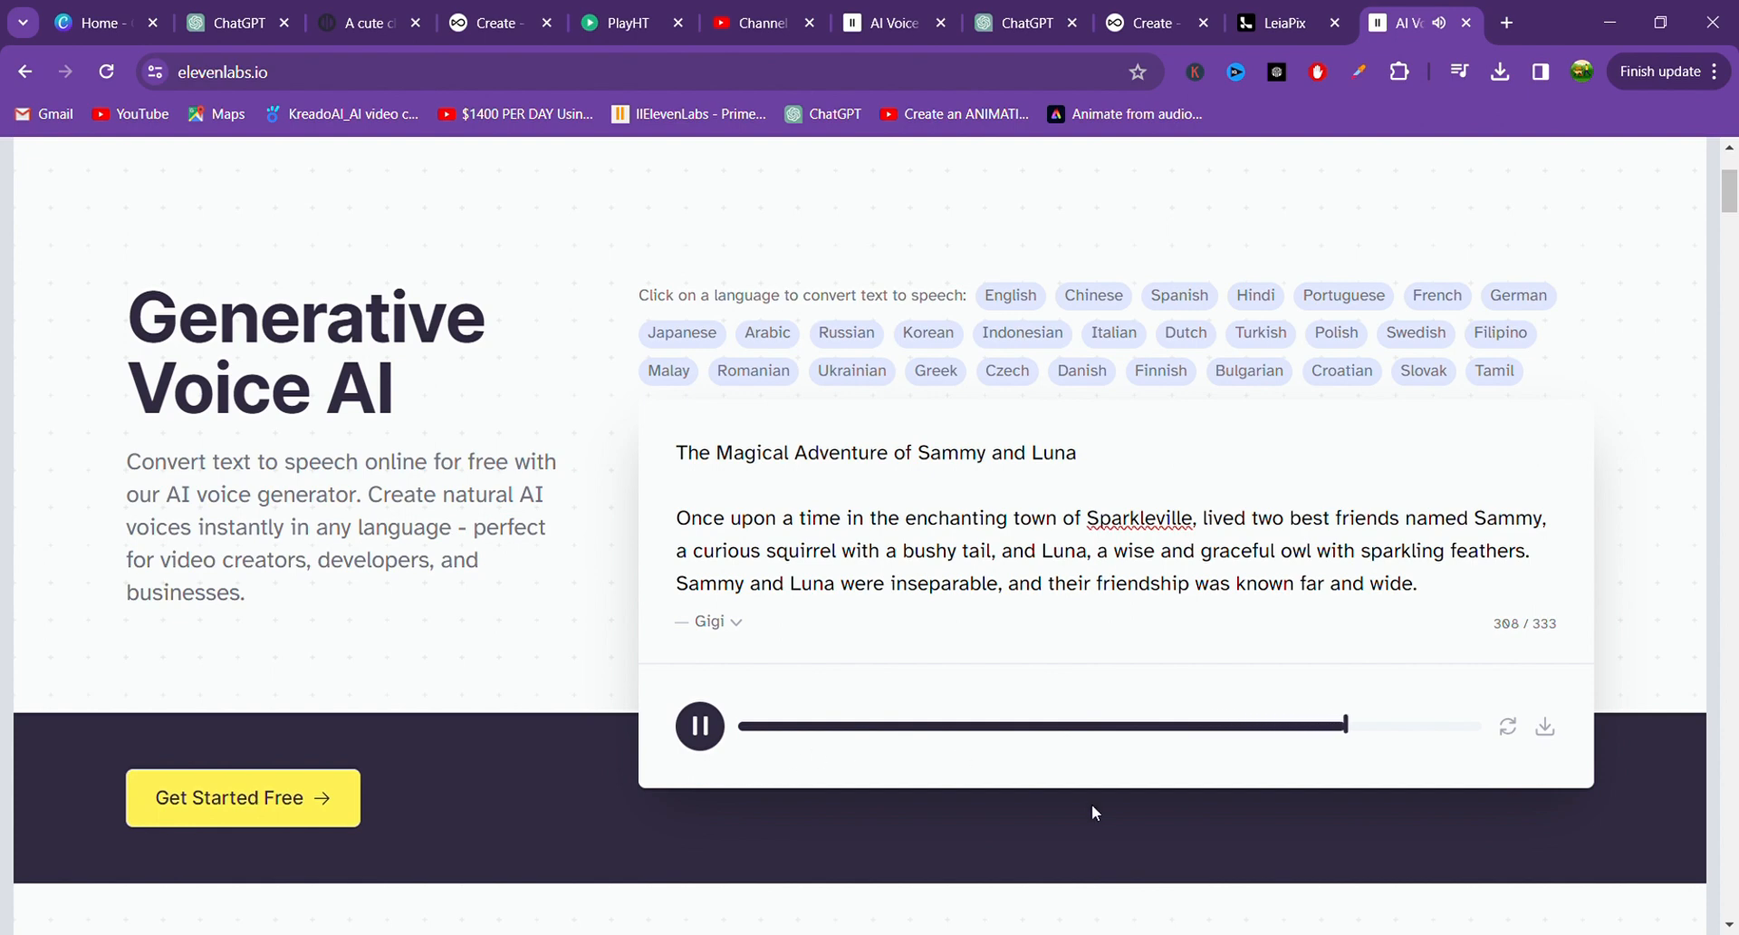
# Download the generated narration audio and look over the following paragraphs of the Sammy and Luna story in ChatGPT.
pyautogui.click(1548, 729)
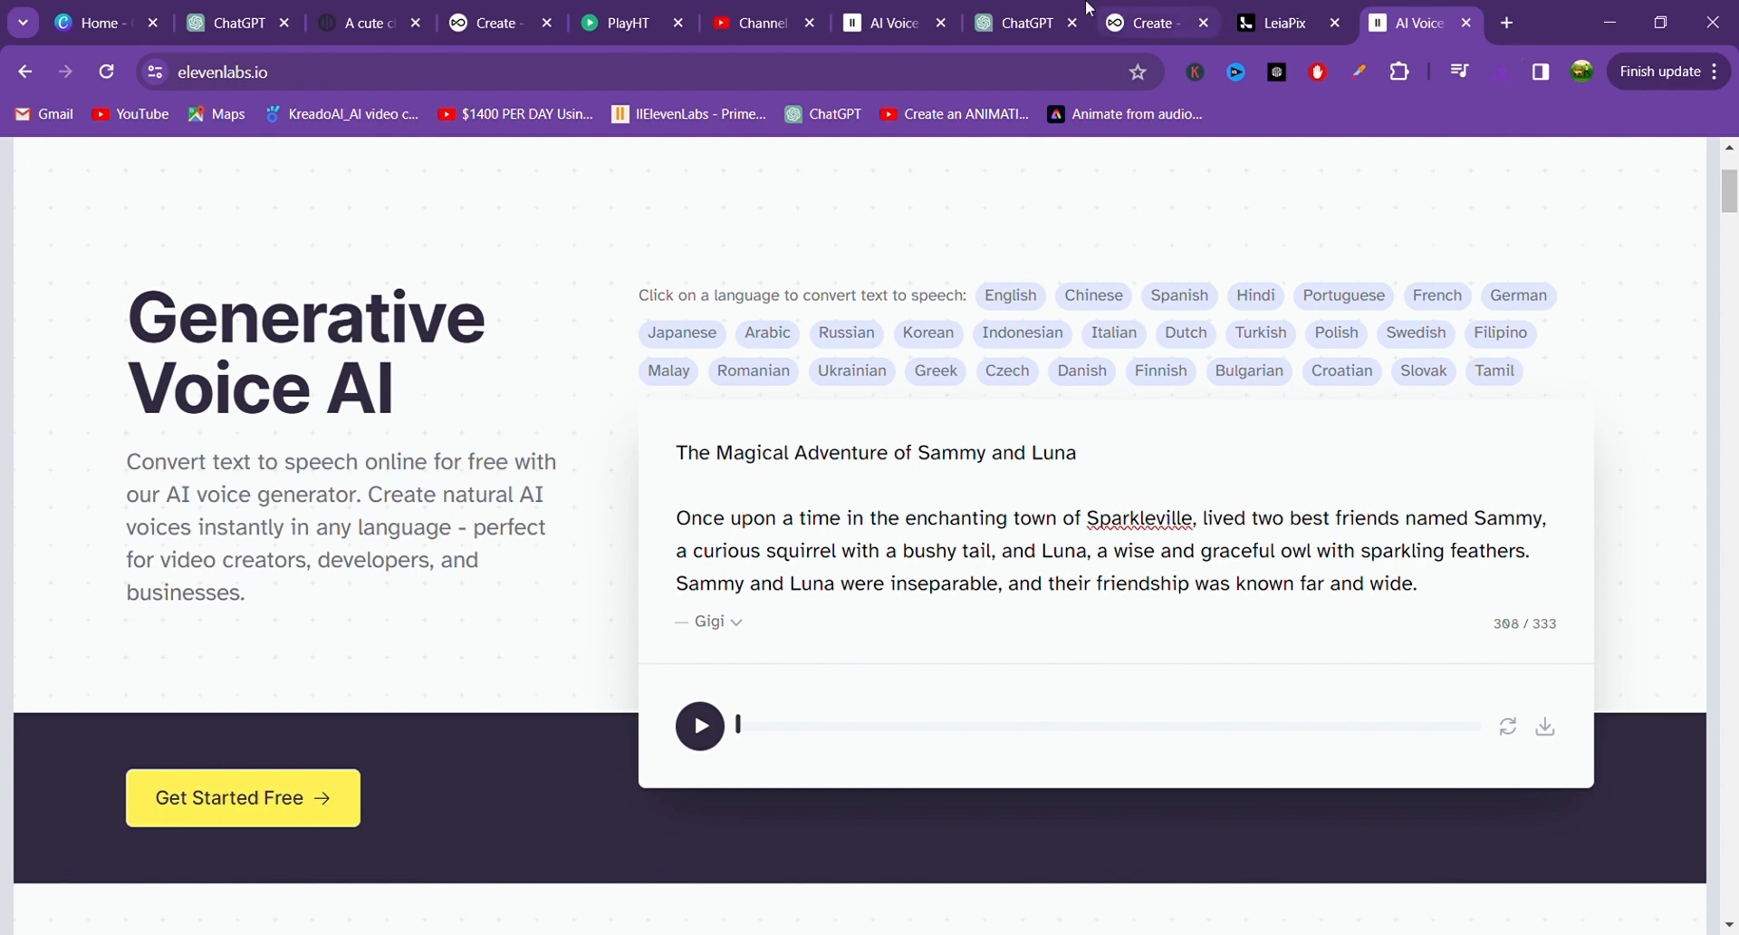
pyautogui.click(983, 20)
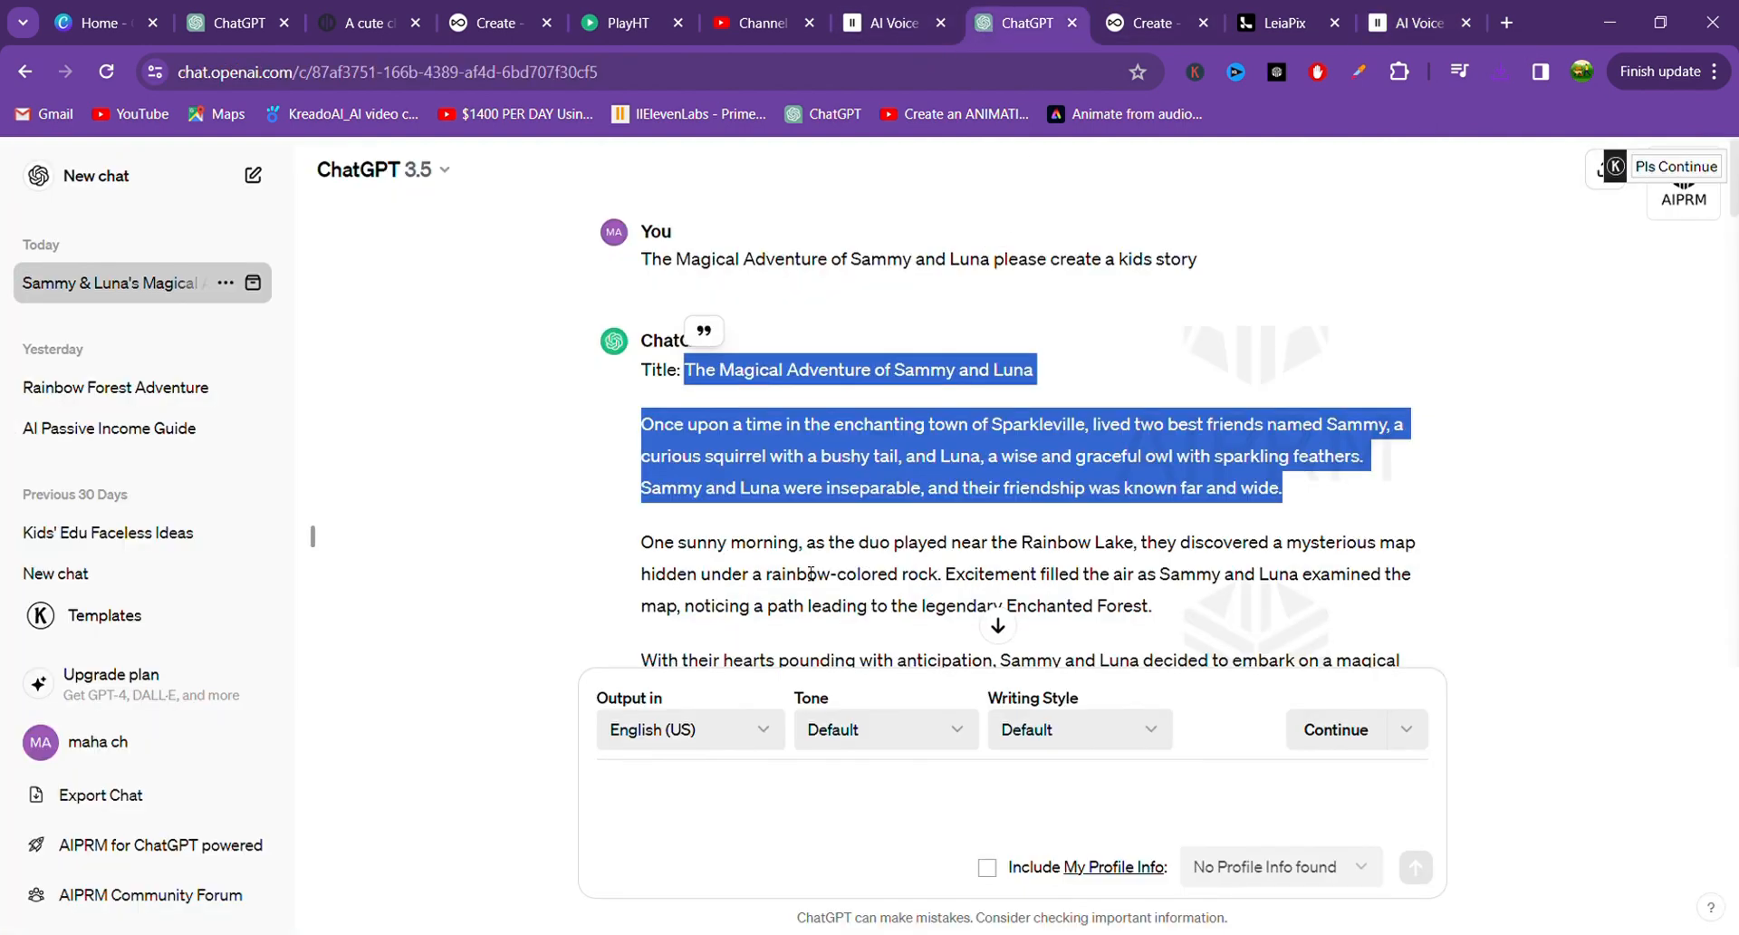
pyautogui.scroll(-3, 810, 573)
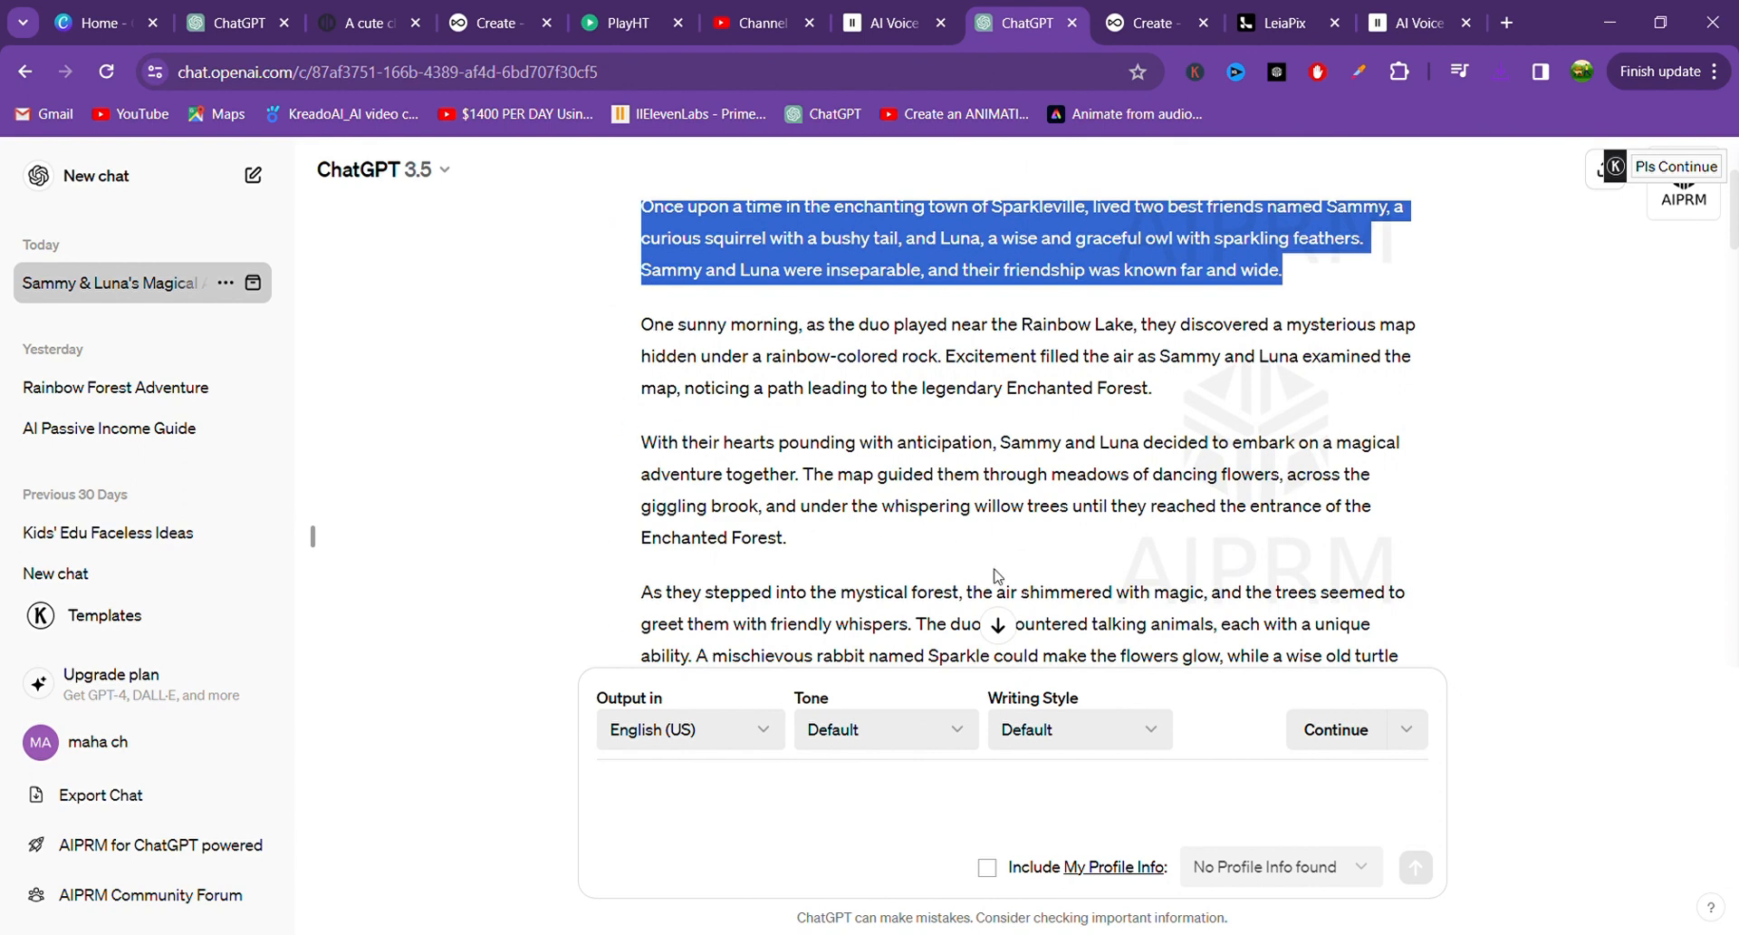
pyautogui.scroll(-4, 877, 597)
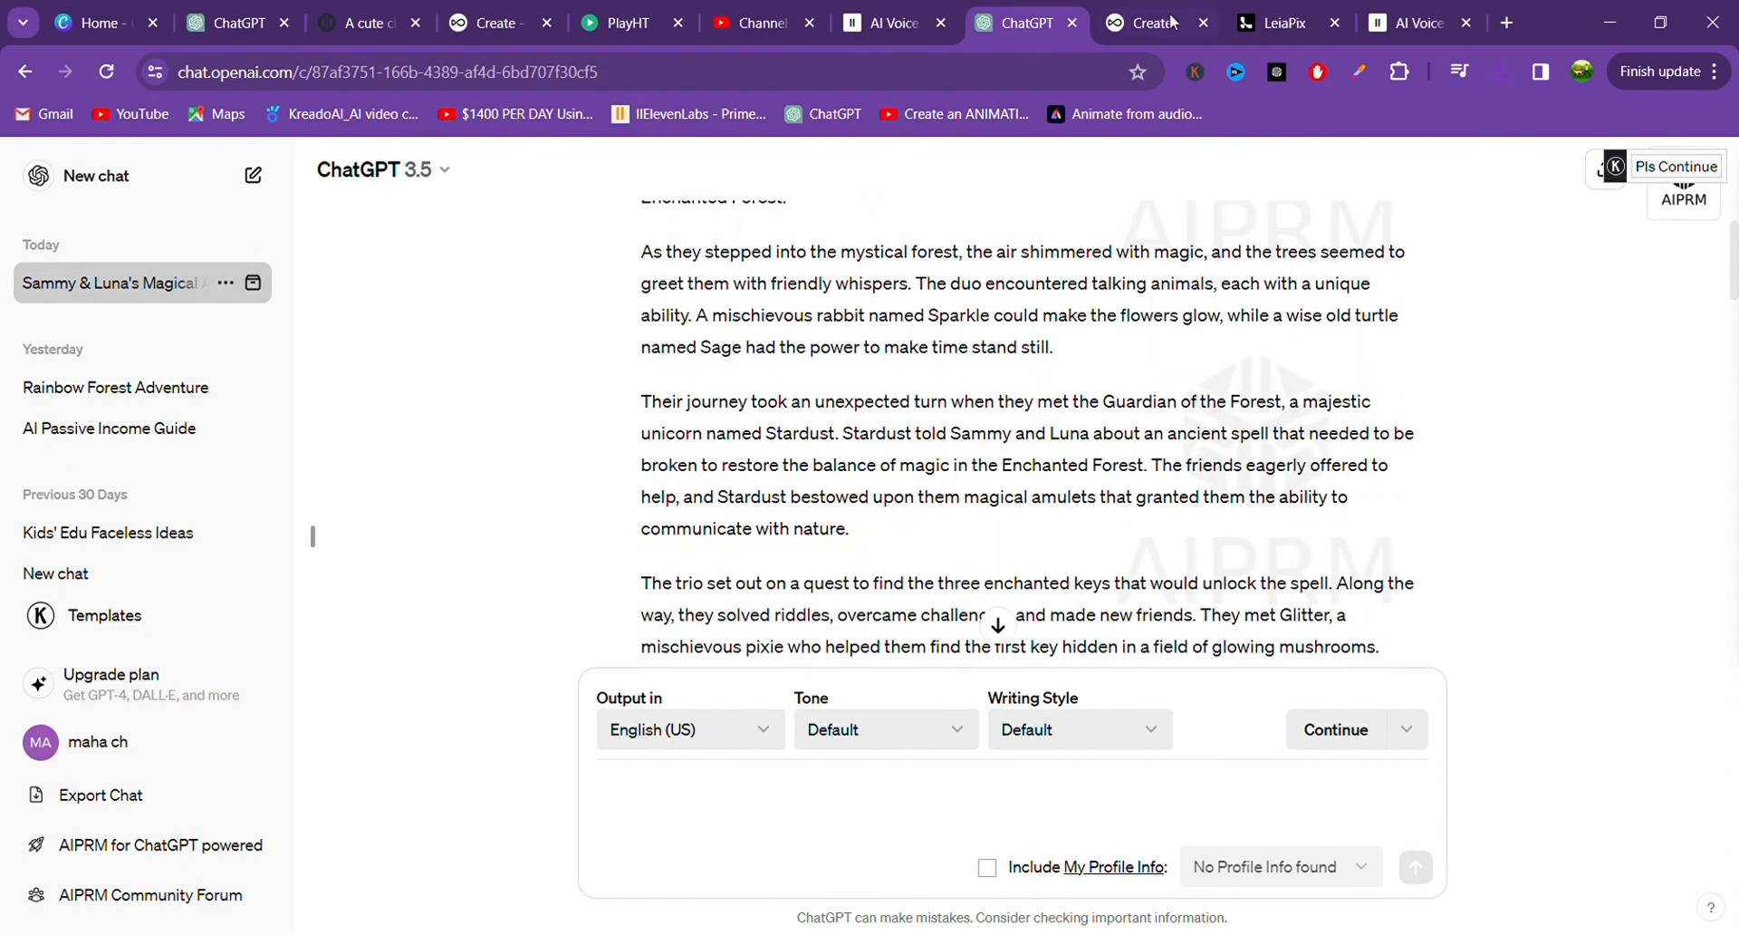
pyautogui.click(1392, 27)
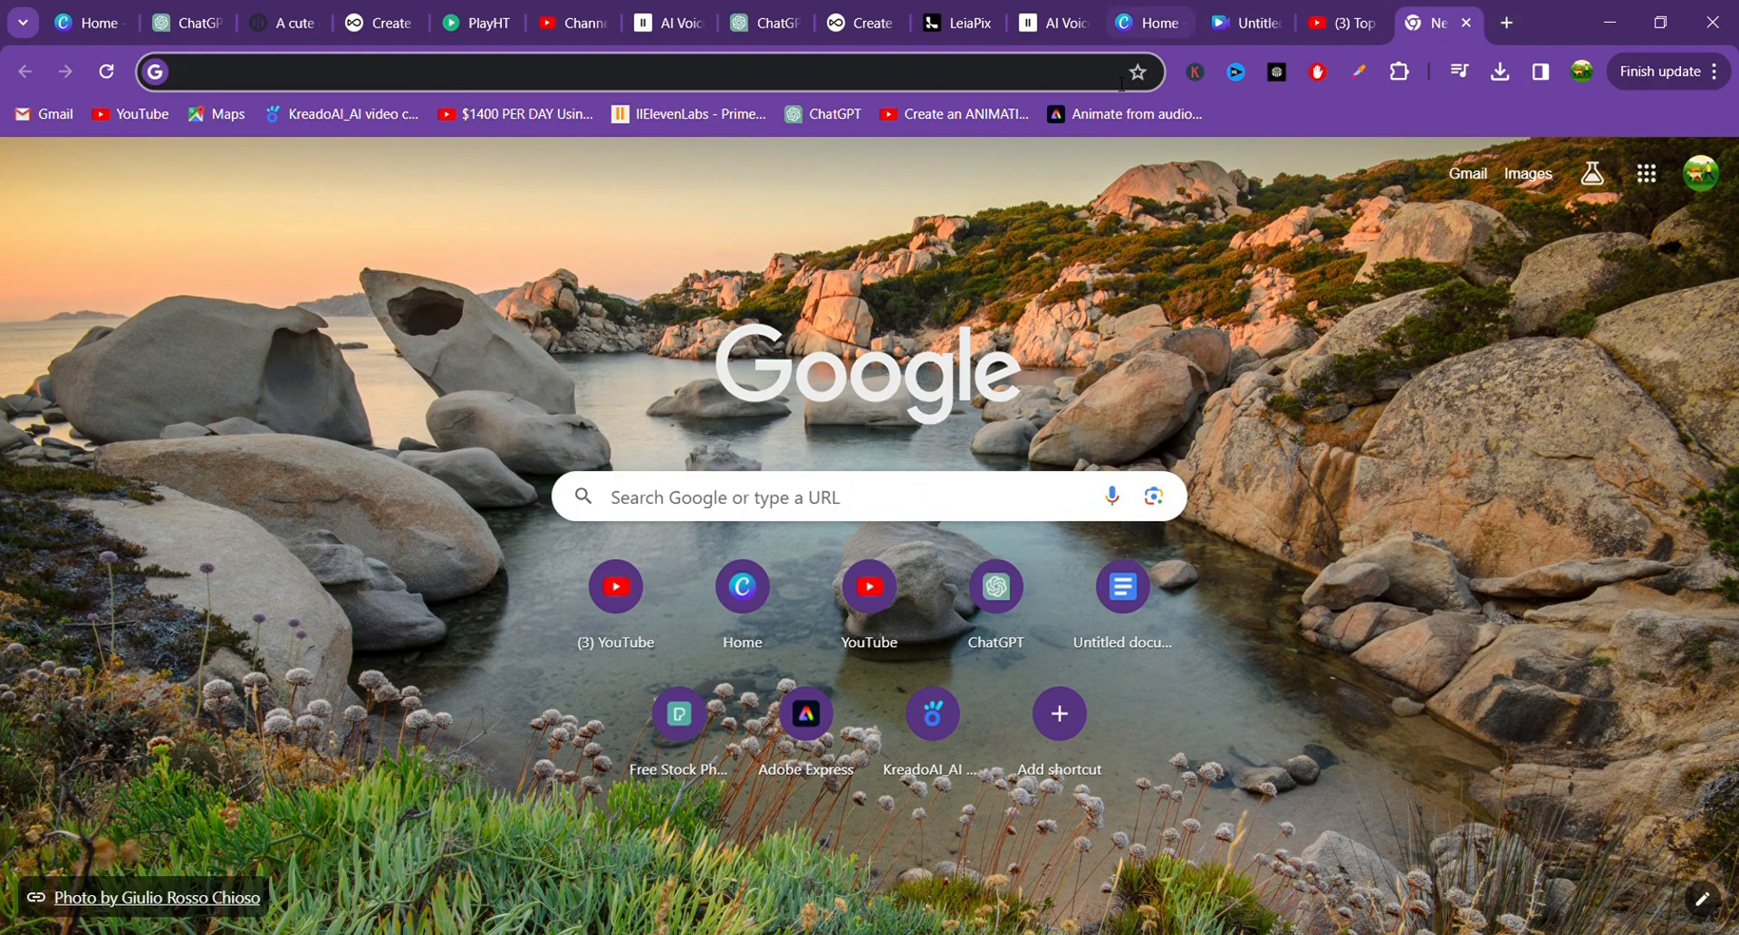
# Search for "pika" in a new browser tab and open the pika.art website.
pyautogui.click(840, 82)
pyautogui.write('pika')
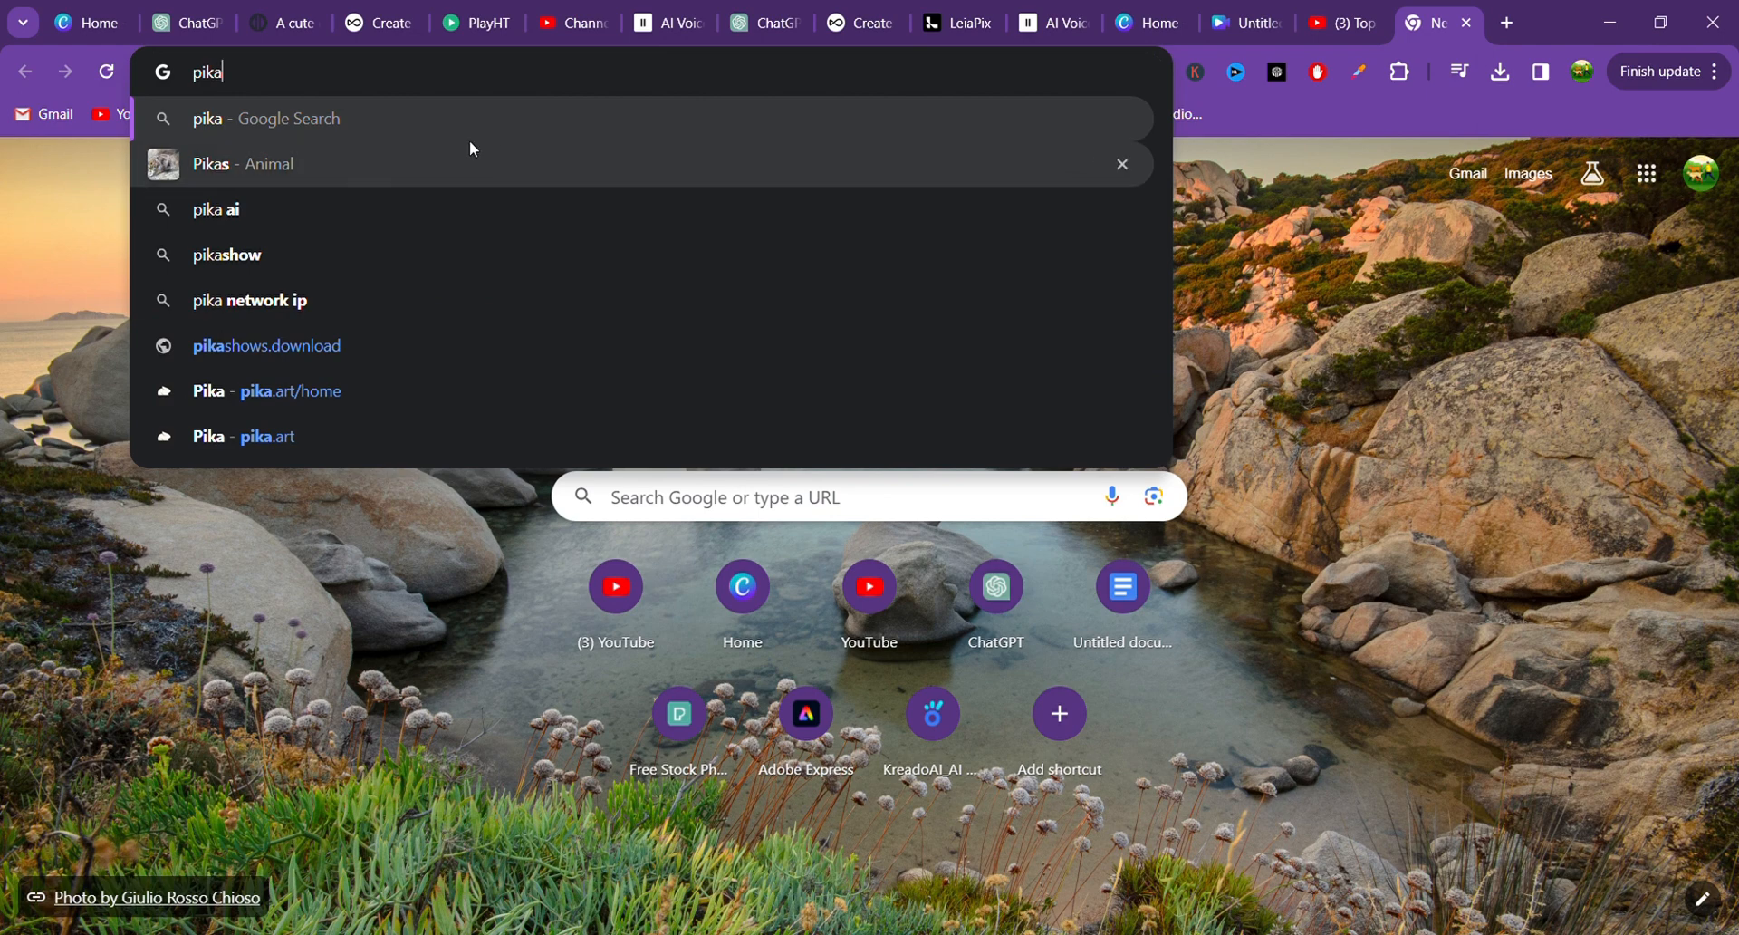
pyautogui.click(390, 120)
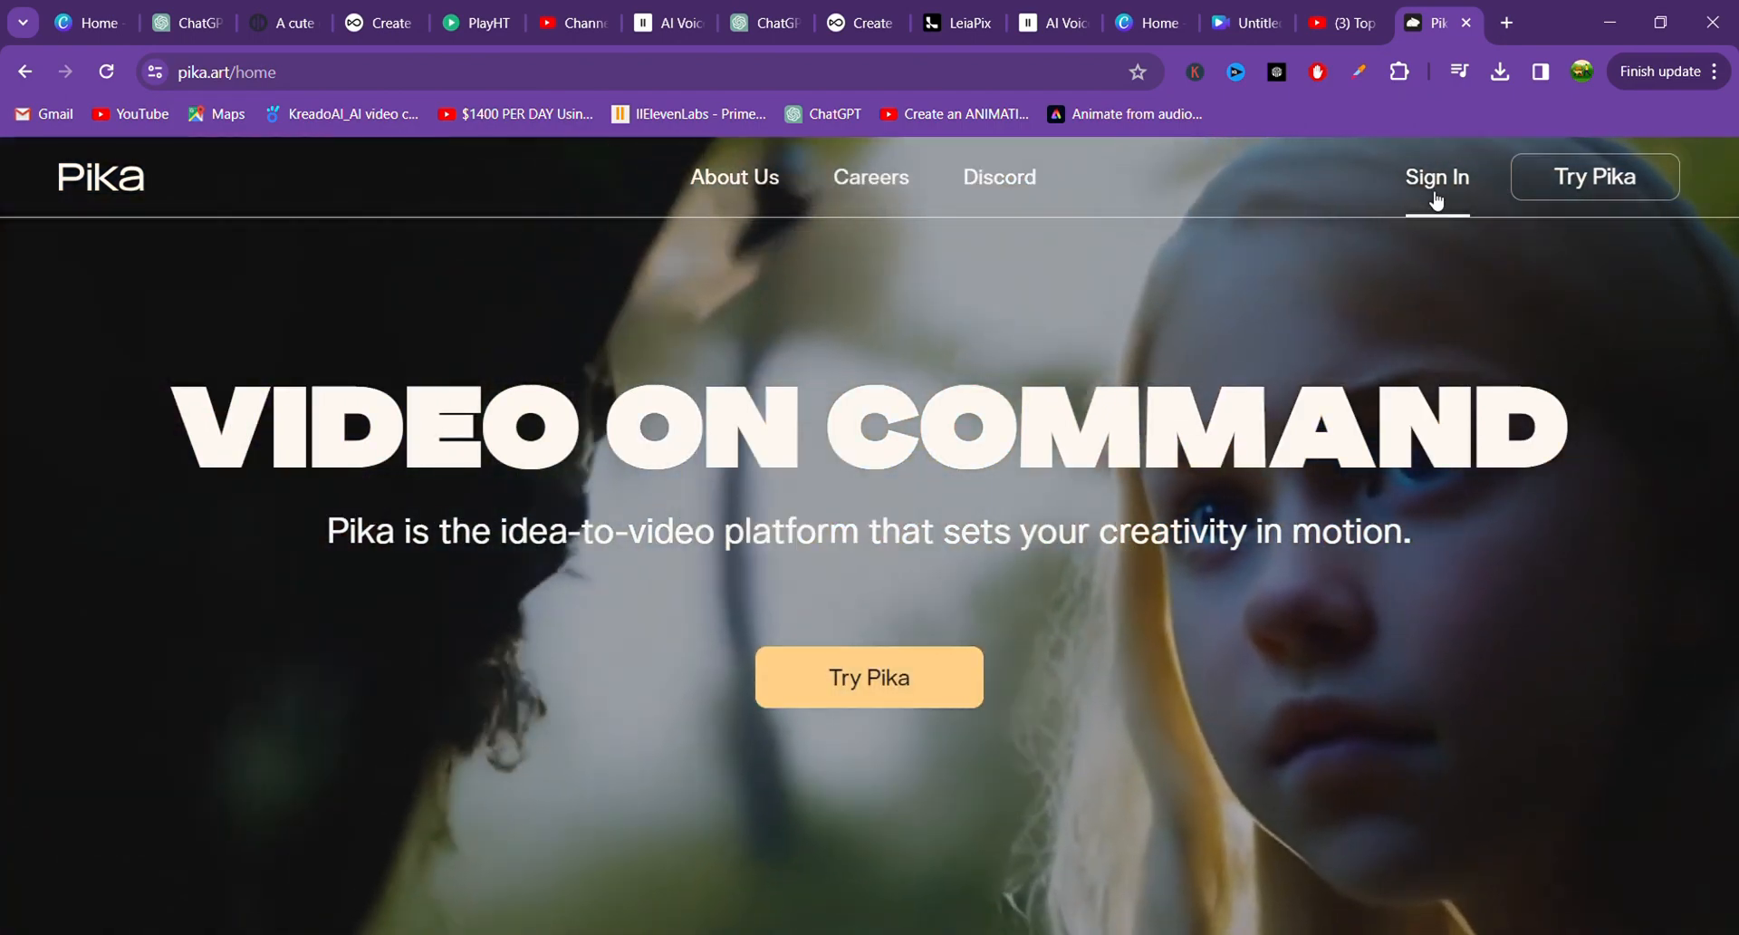
# Sign in to Pika and download the library clip of the two girls reading a map by the lake.
pyautogui.click(1437, 181)
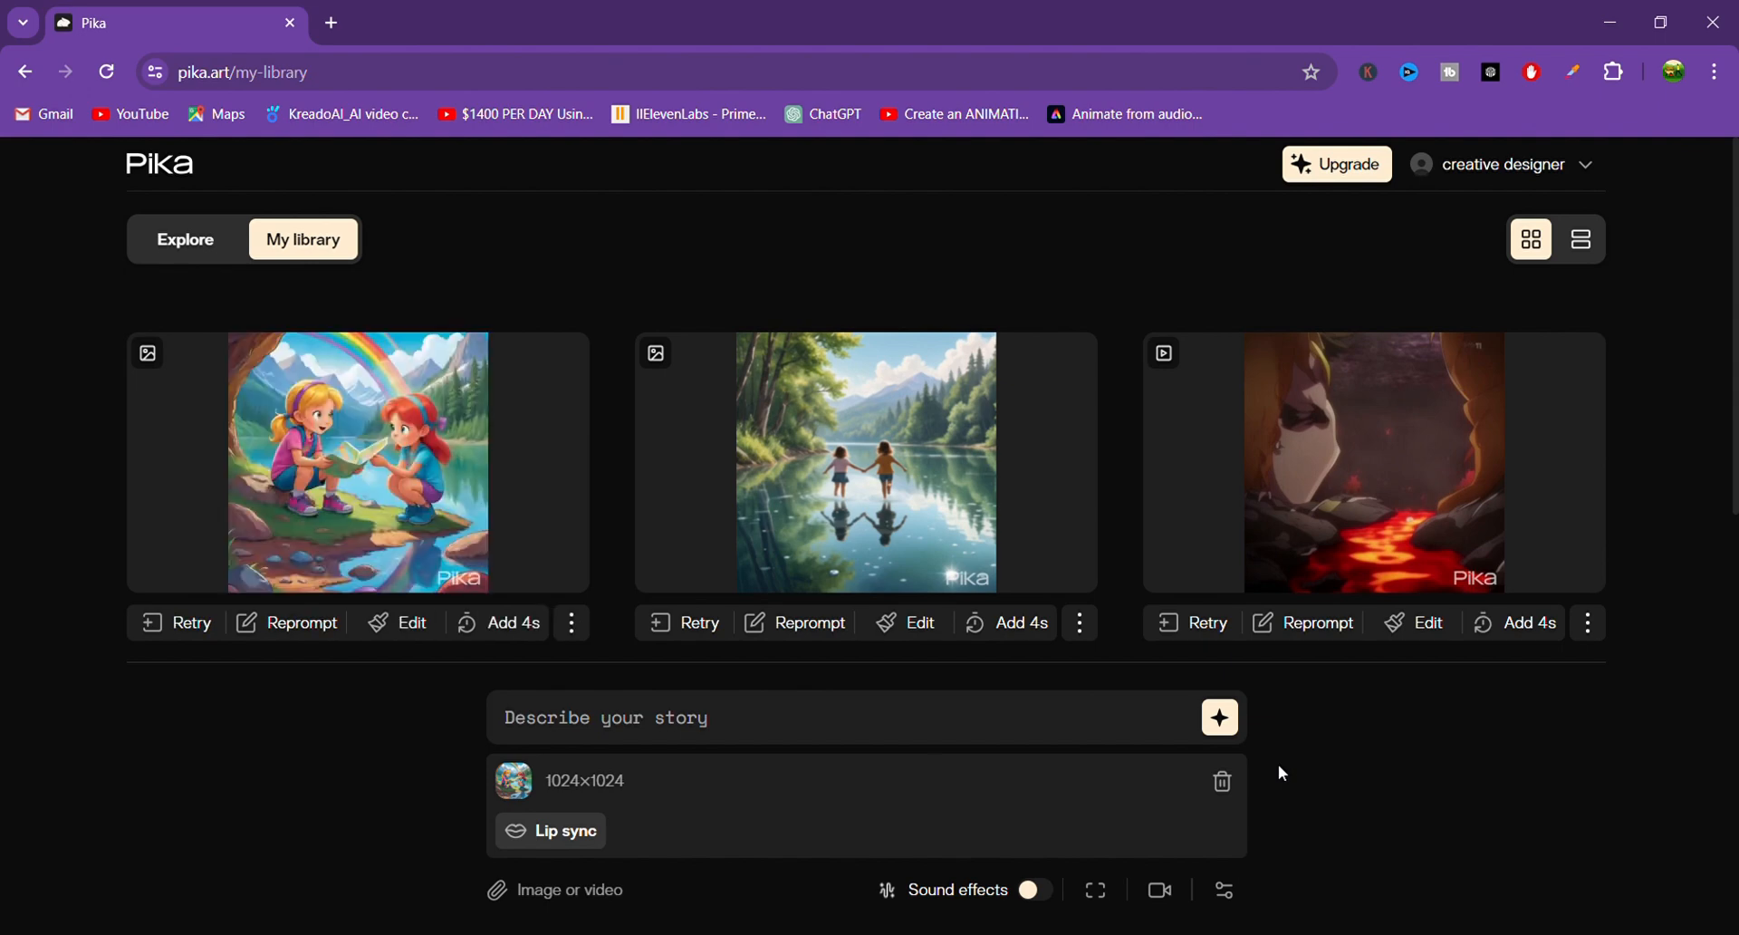
pyautogui.moveTo(392, 443)
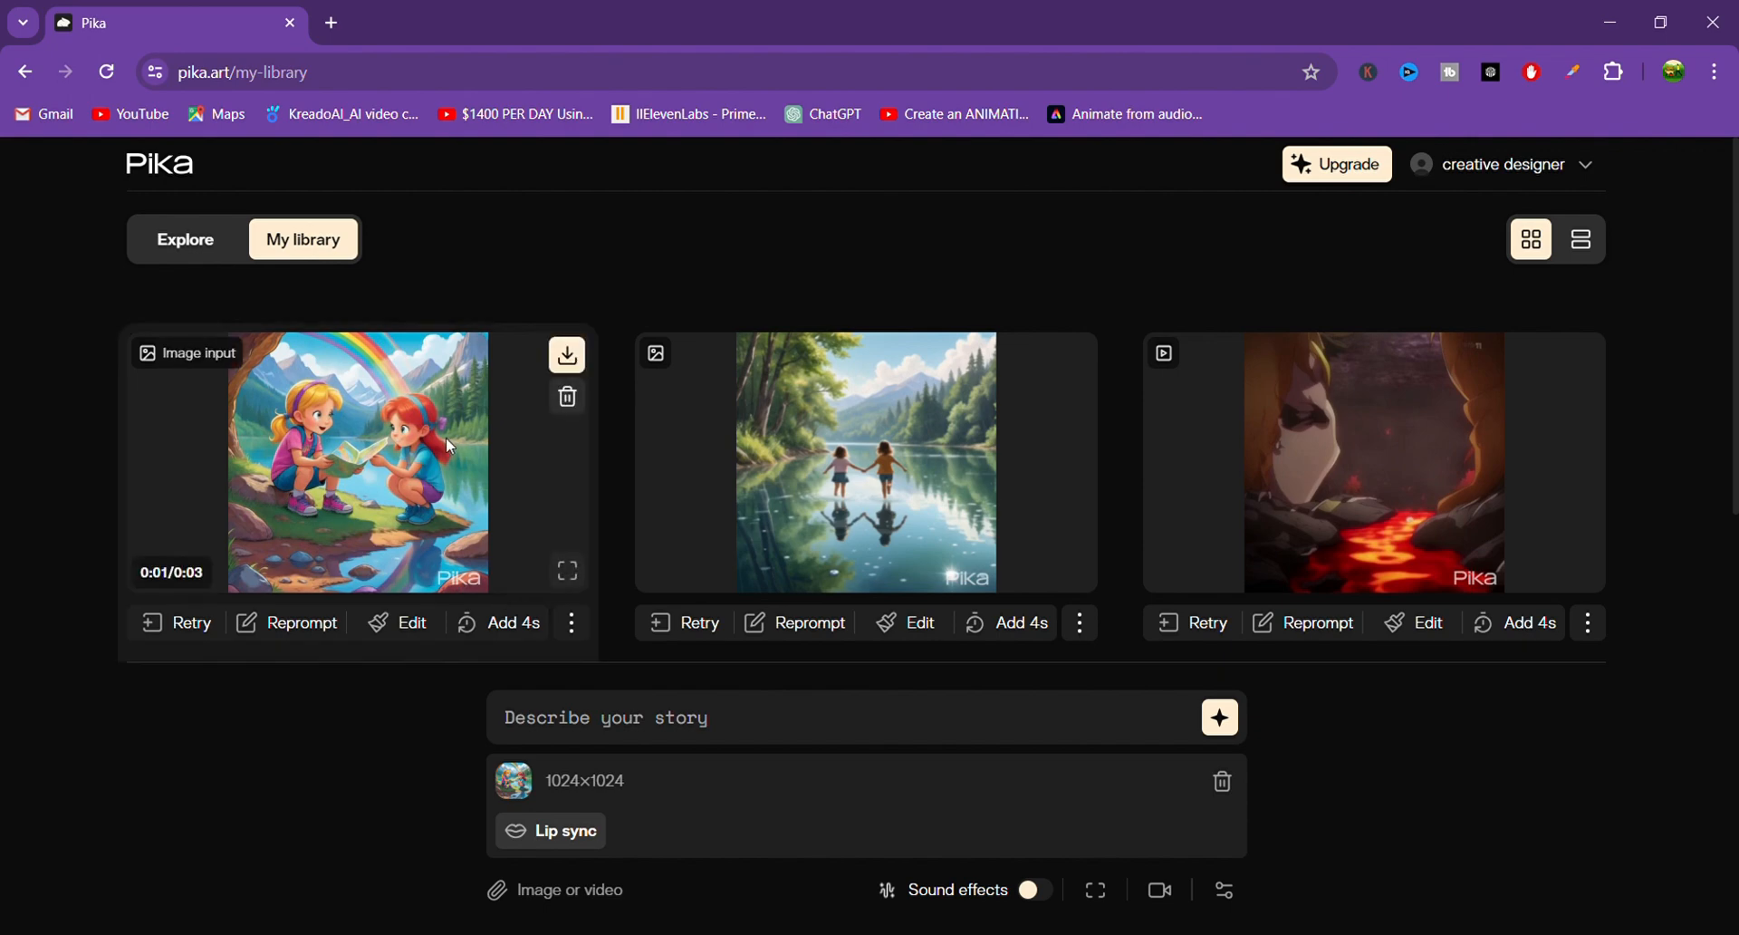
pyautogui.click(566, 355)
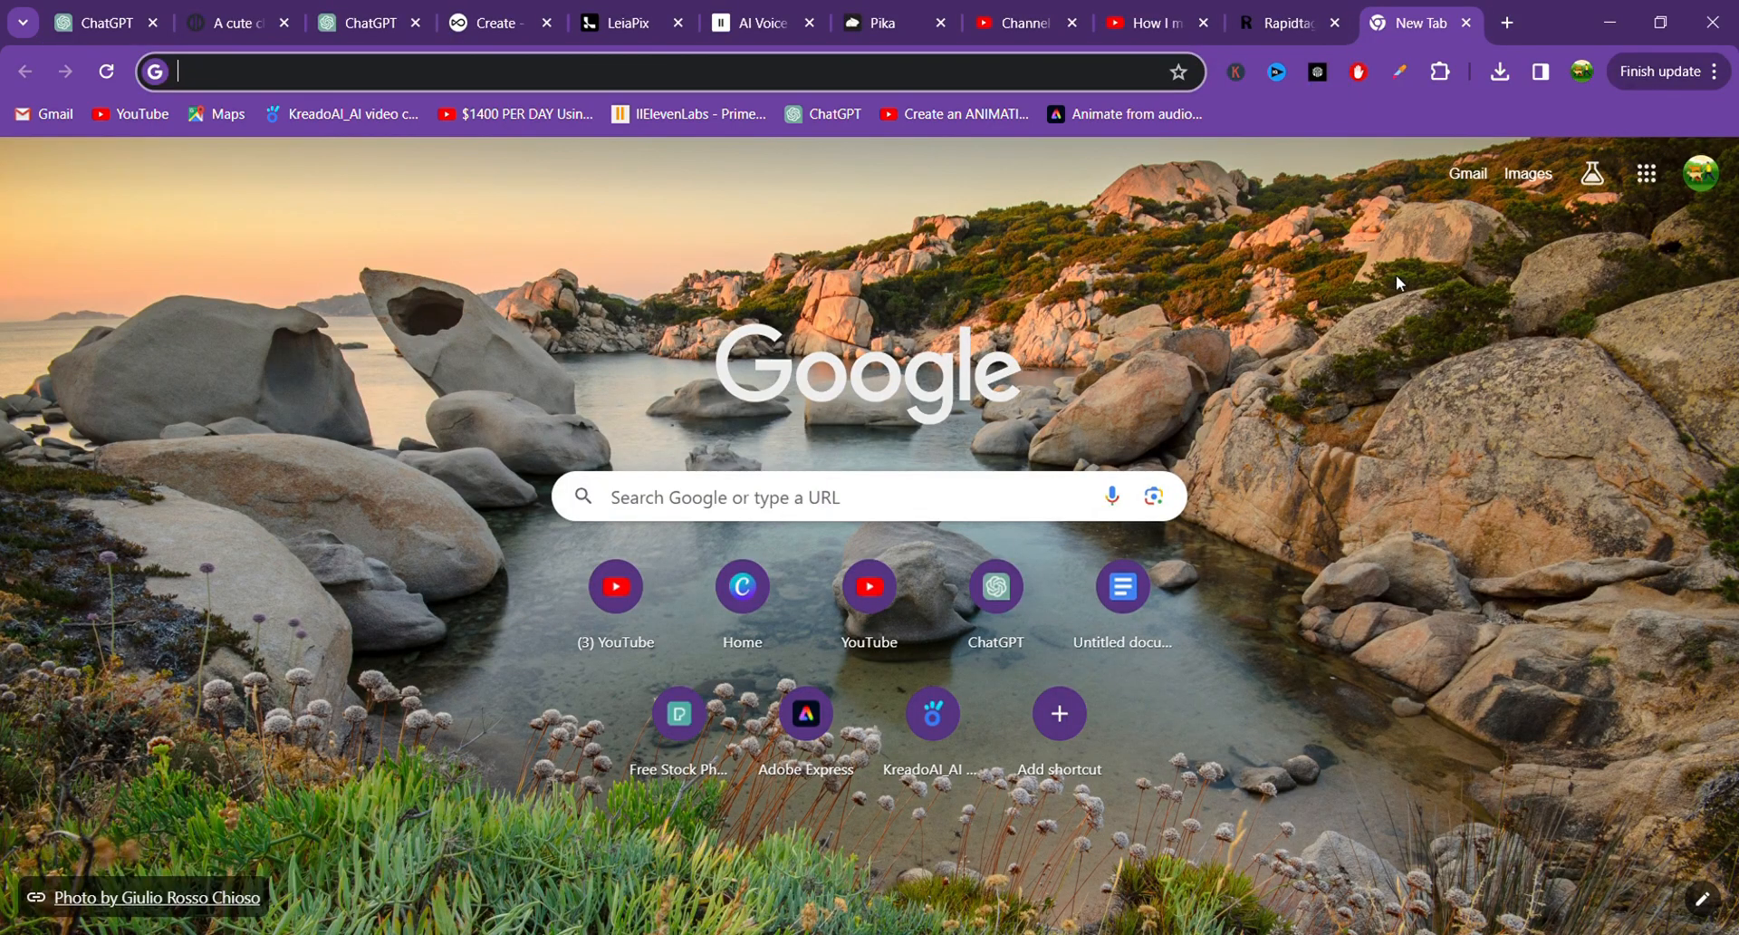
# Open canva.com in a new browser tab and create a blank Video design.
pyautogui.click(909, 80)
pyautogui.write('canva.com')
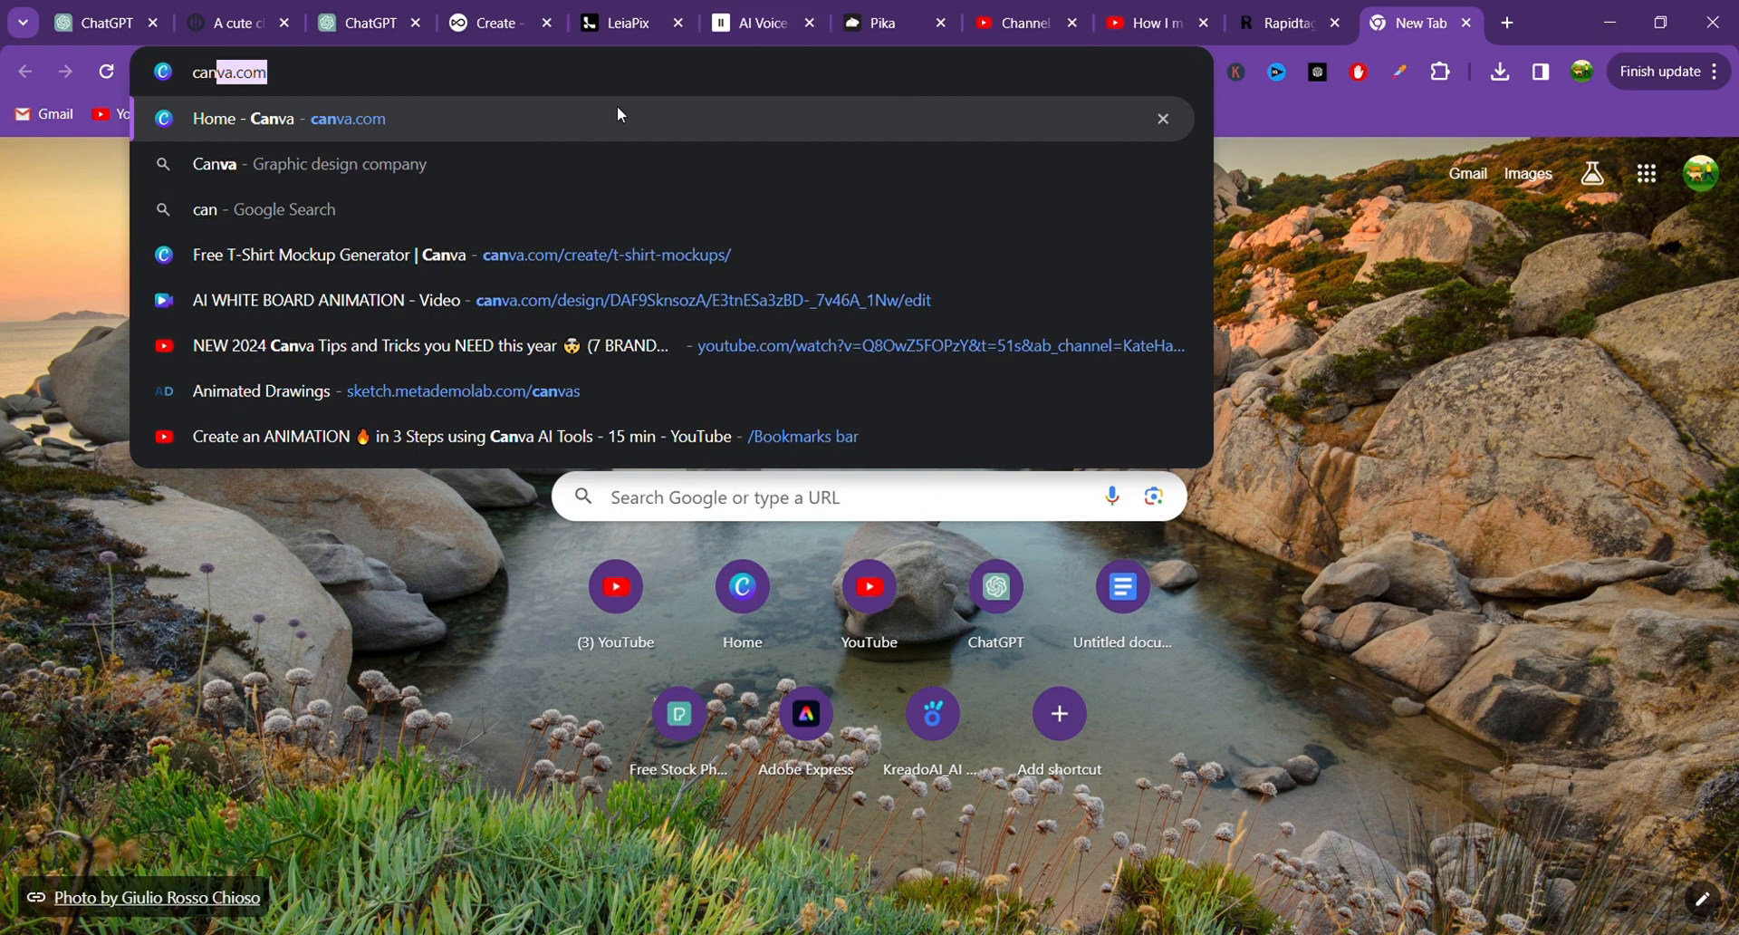
pyautogui.click(612, 113)
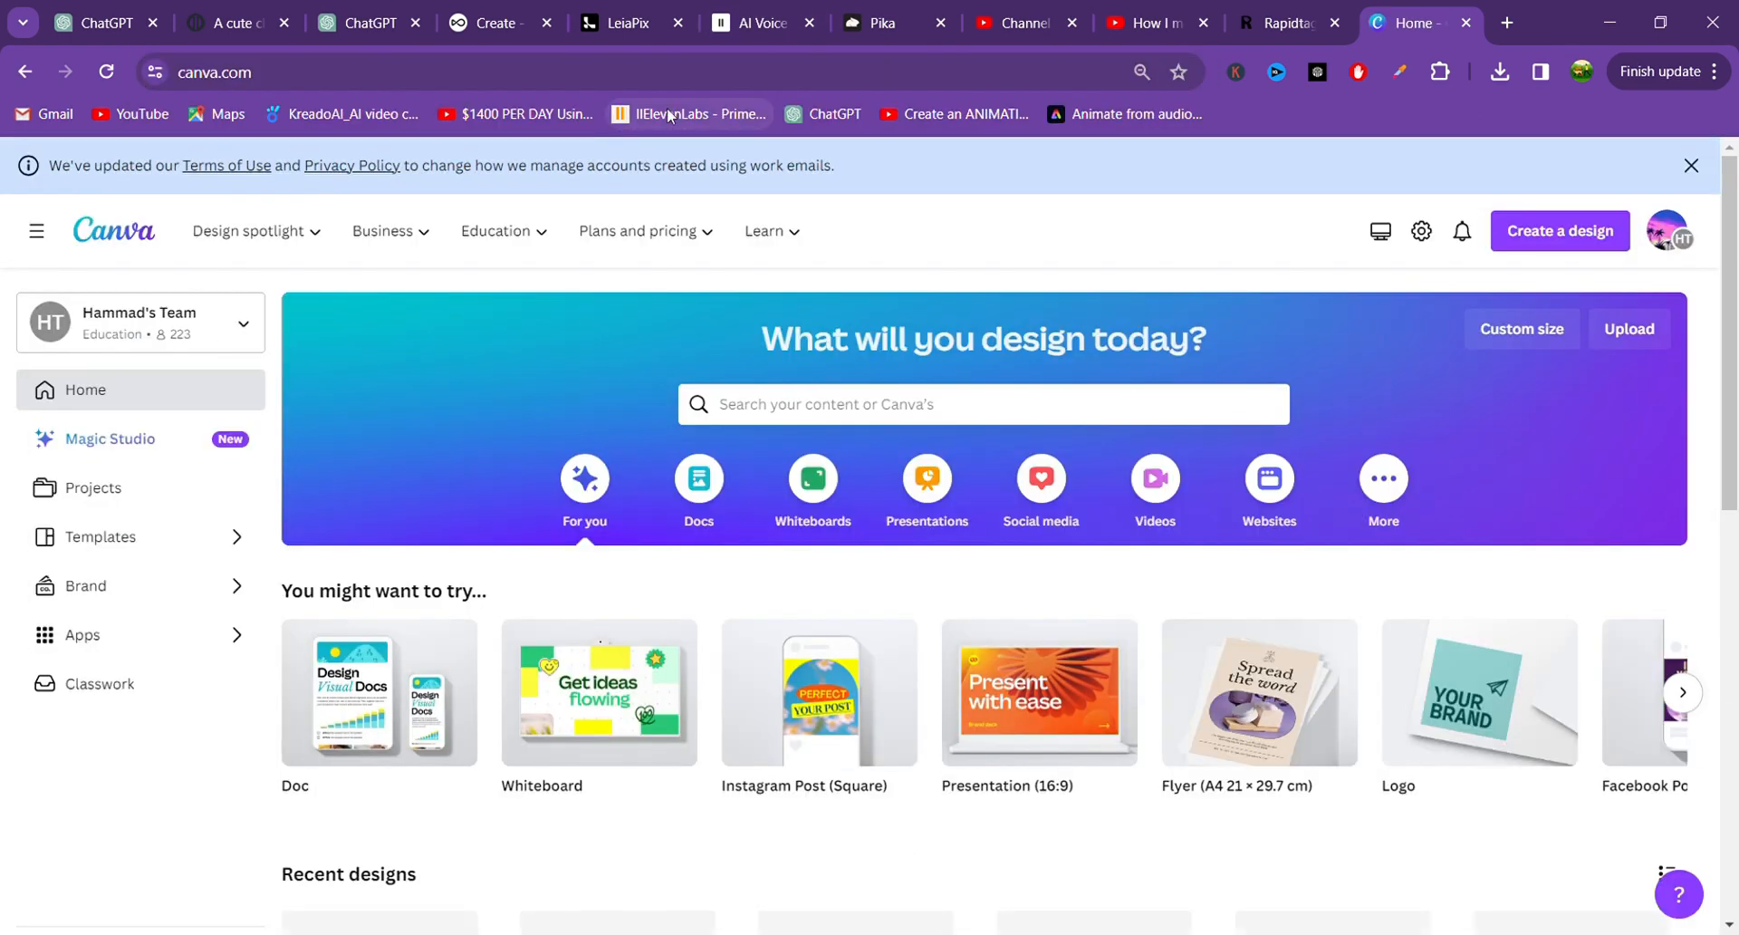
pyautogui.click(1164, 490)
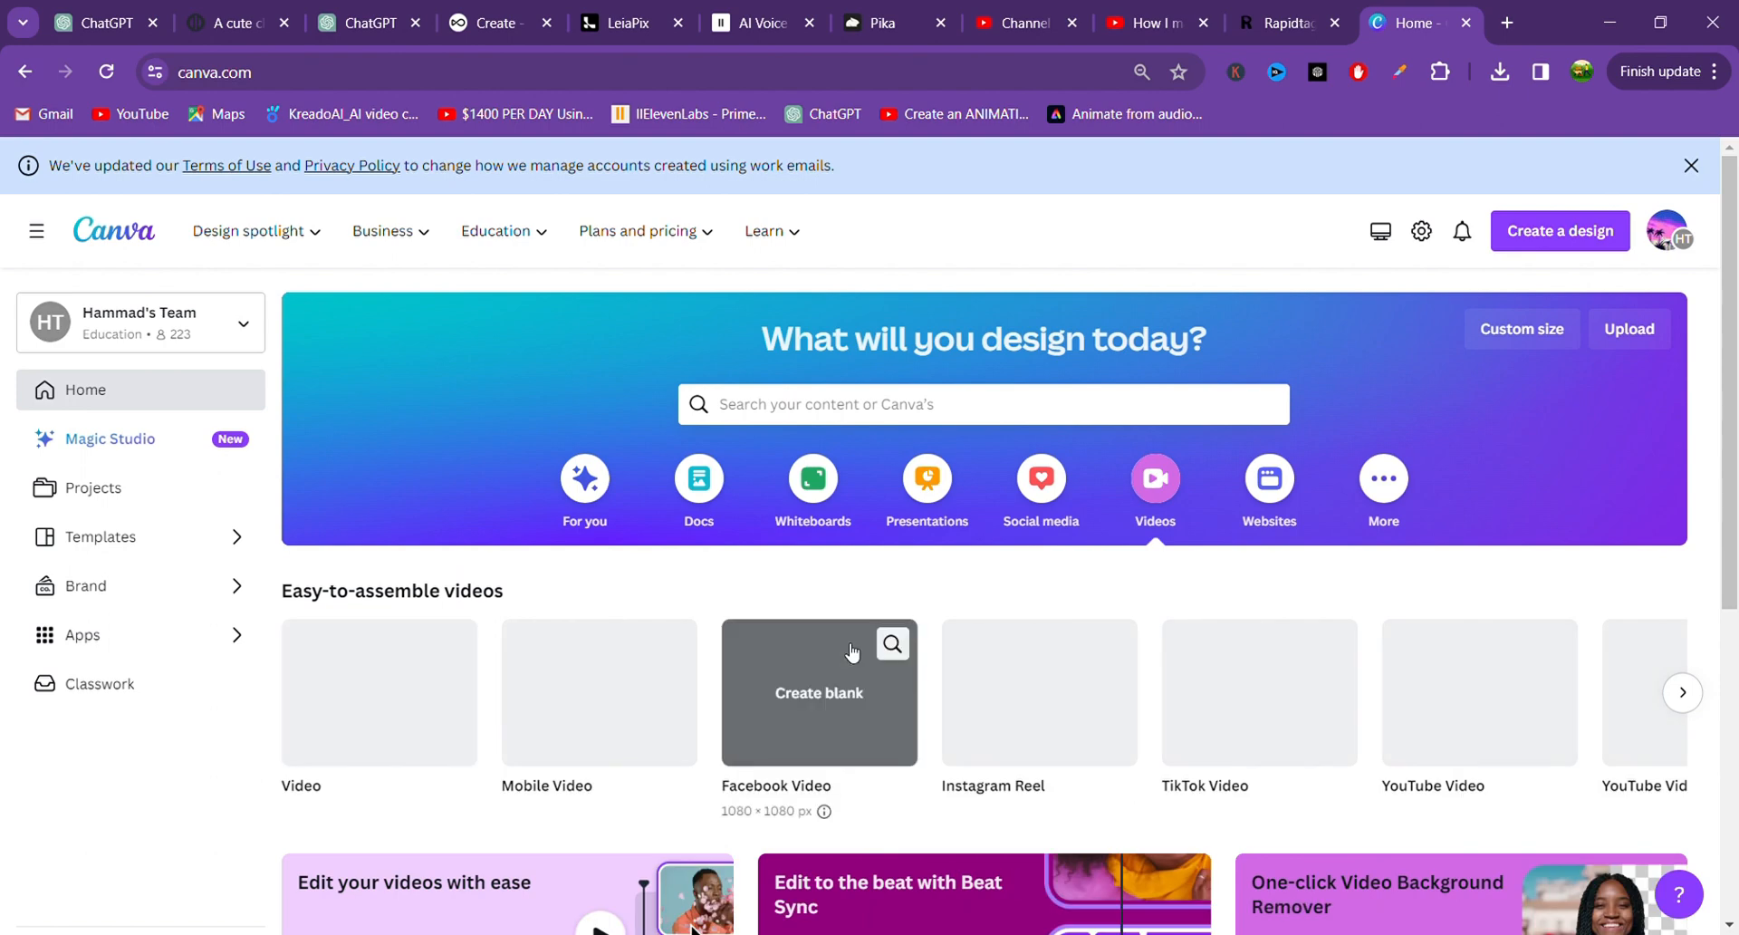
pyautogui.click(395, 701)
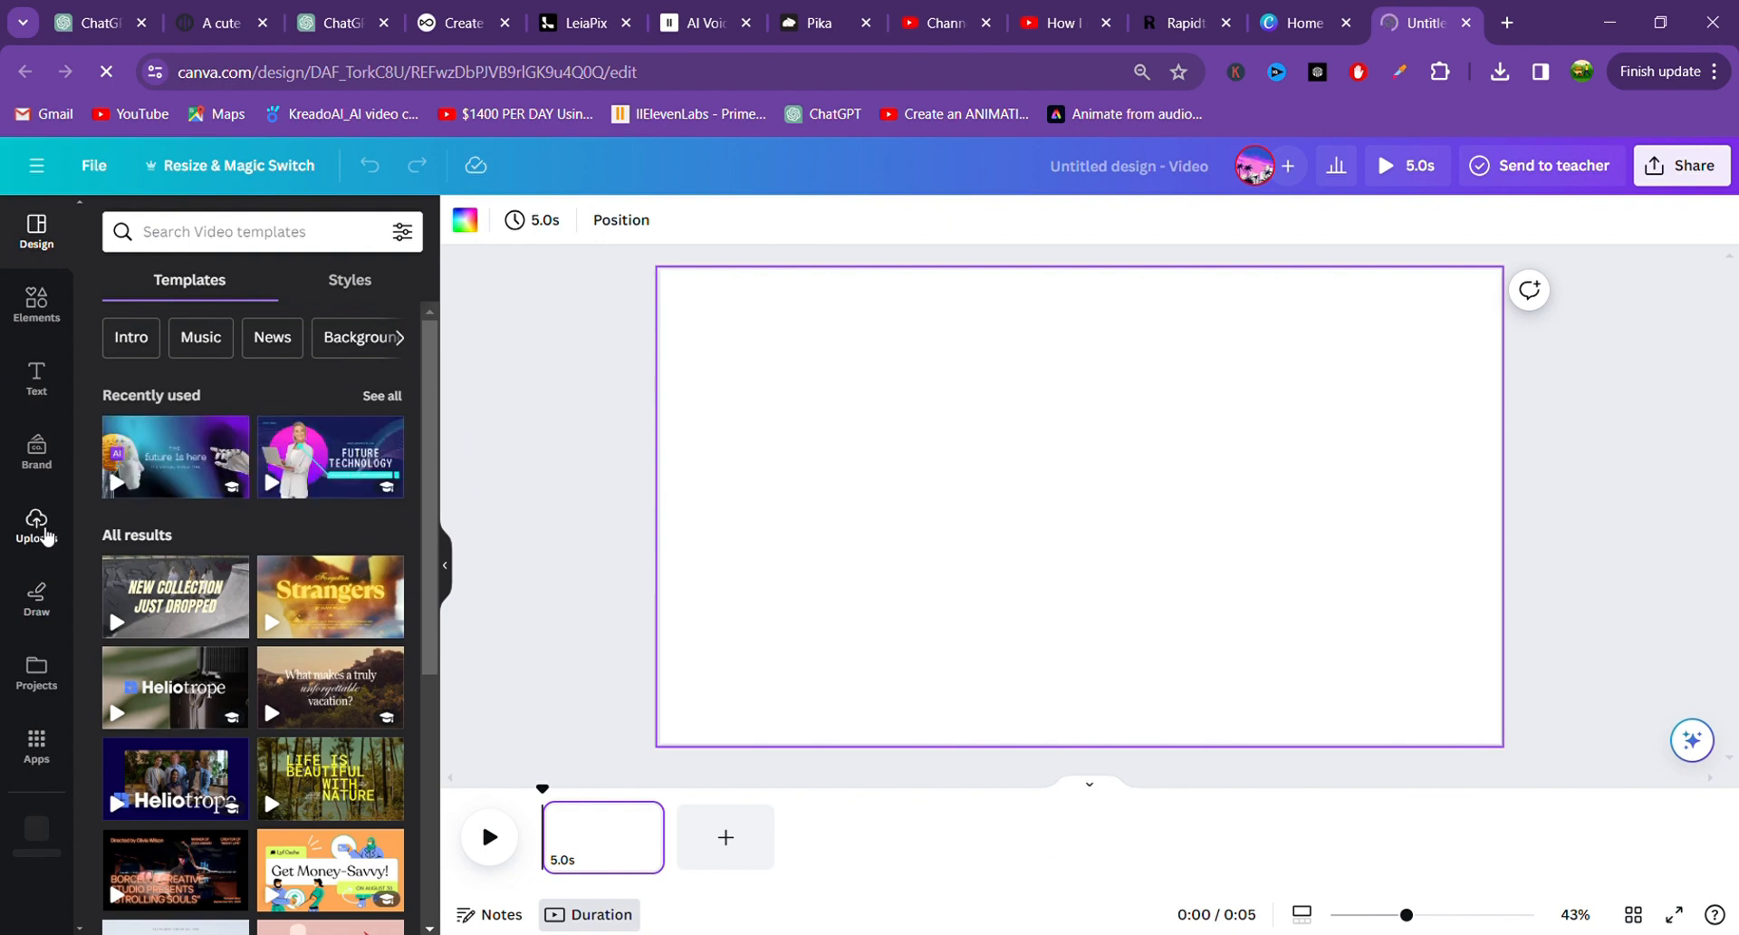
# Start a file upload to Canva and add the uploaded video of two girls reading a map by the lake to the page.
pyautogui.click(41, 530)
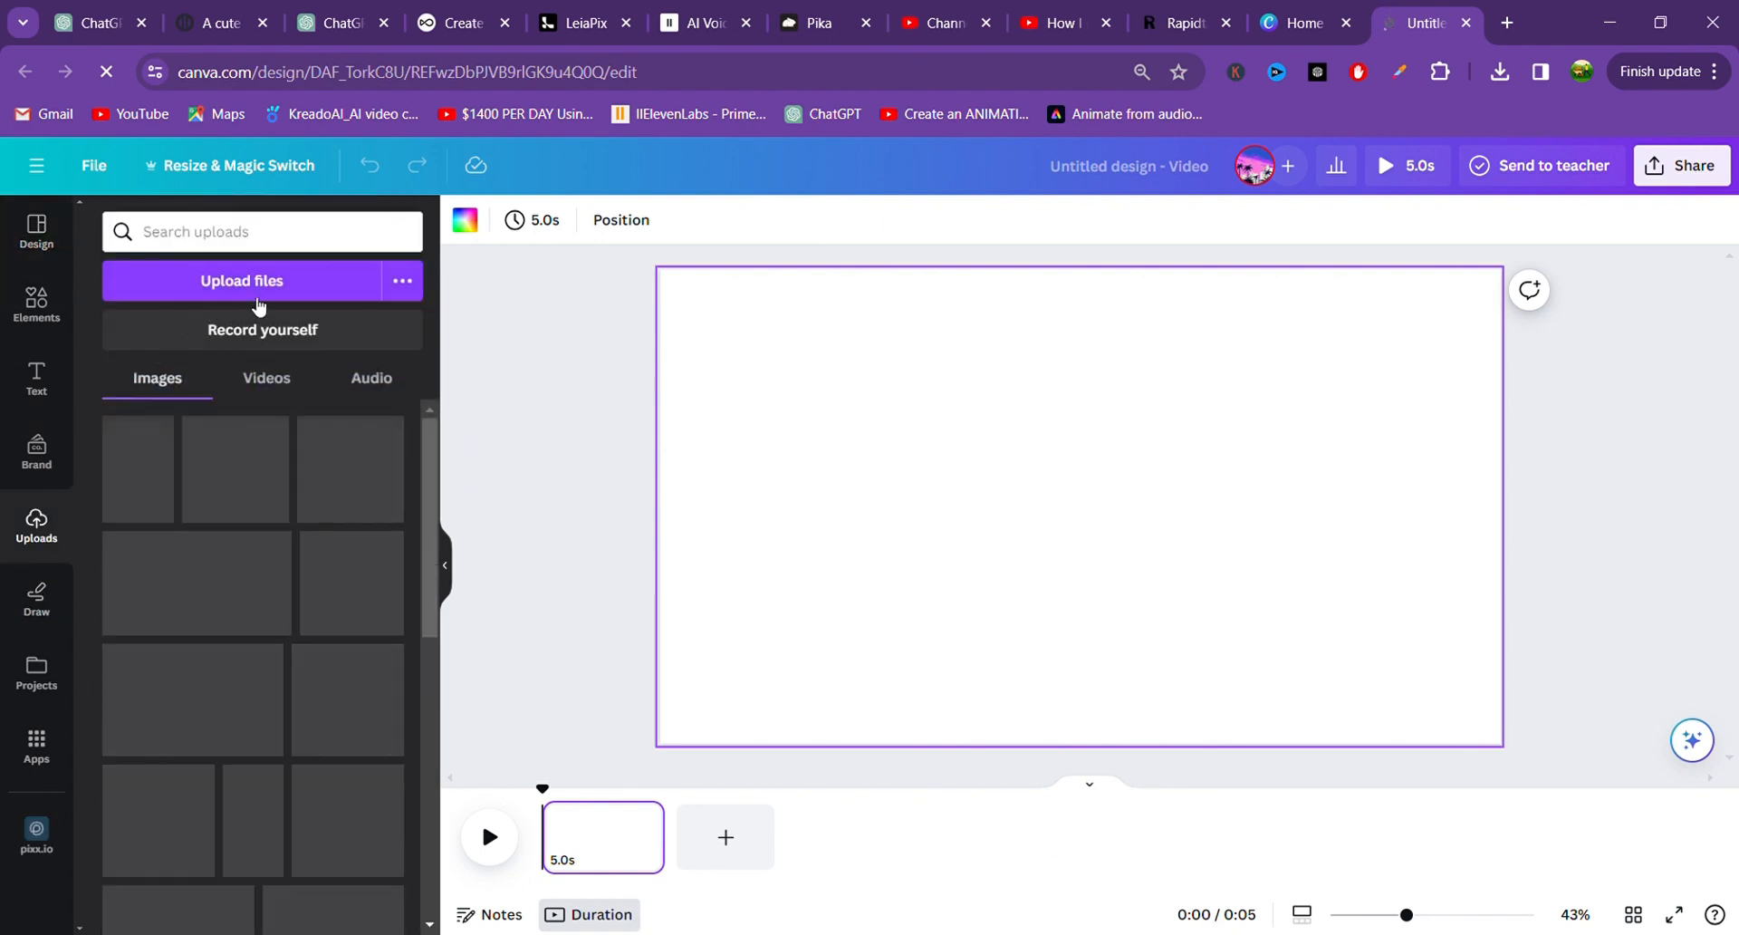
pyautogui.click(261, 283)
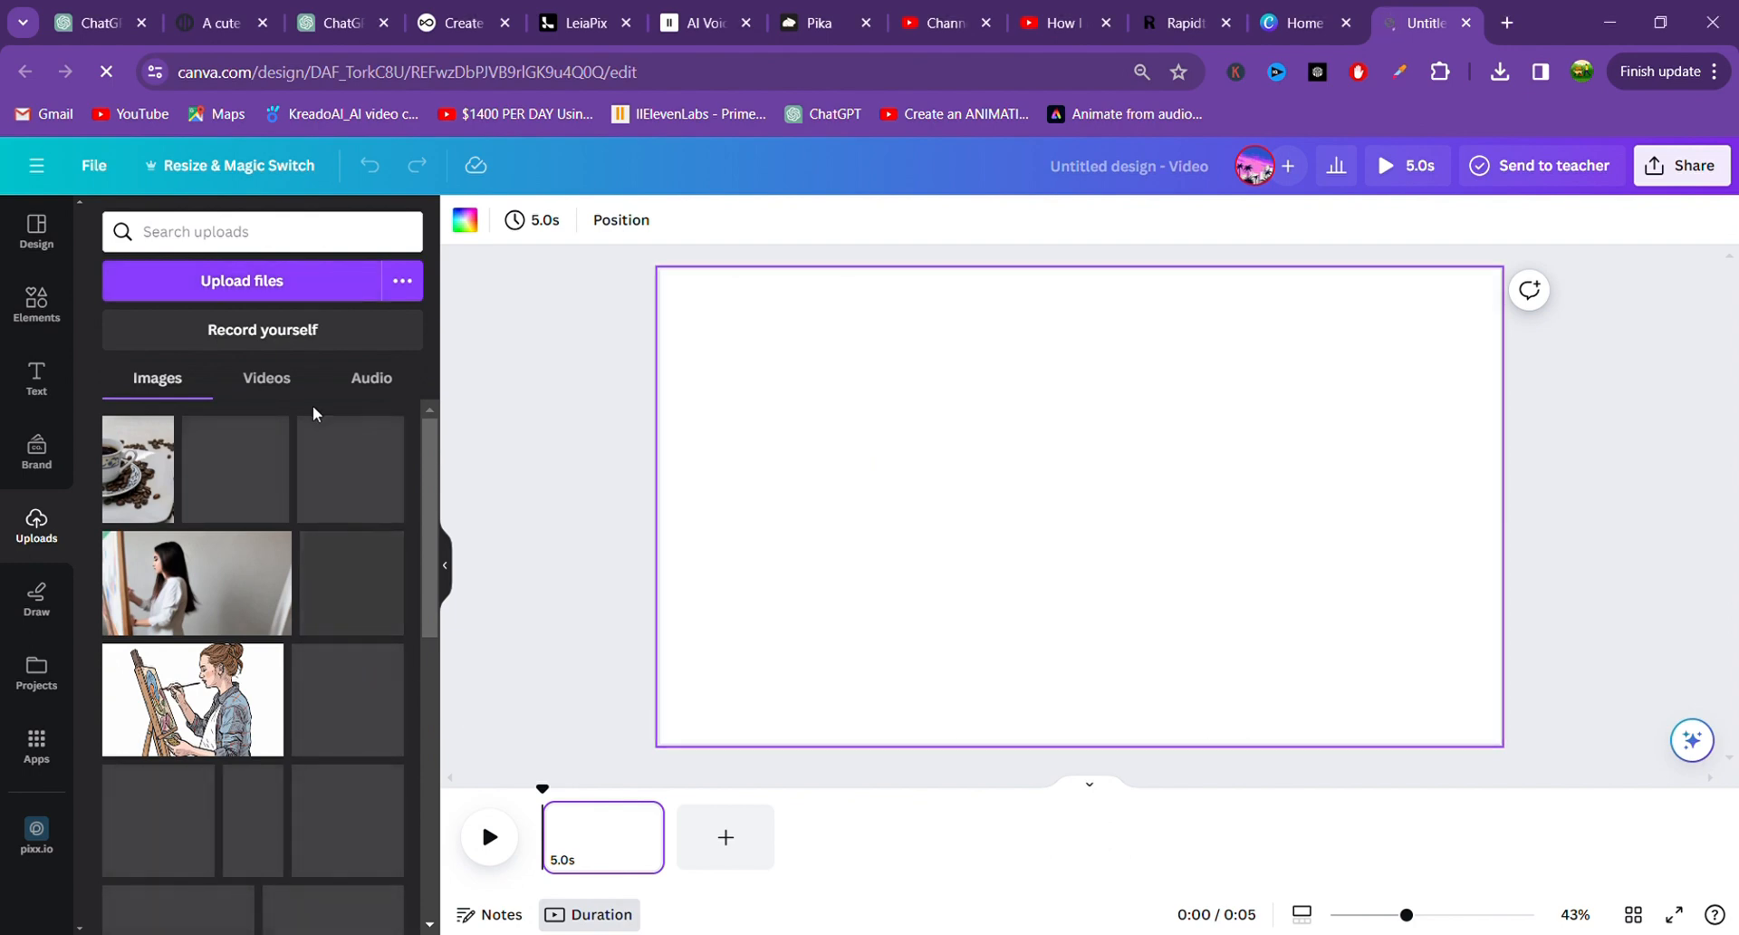
pyautogui.click(266, 377)
pyautogui.click(199, 681)
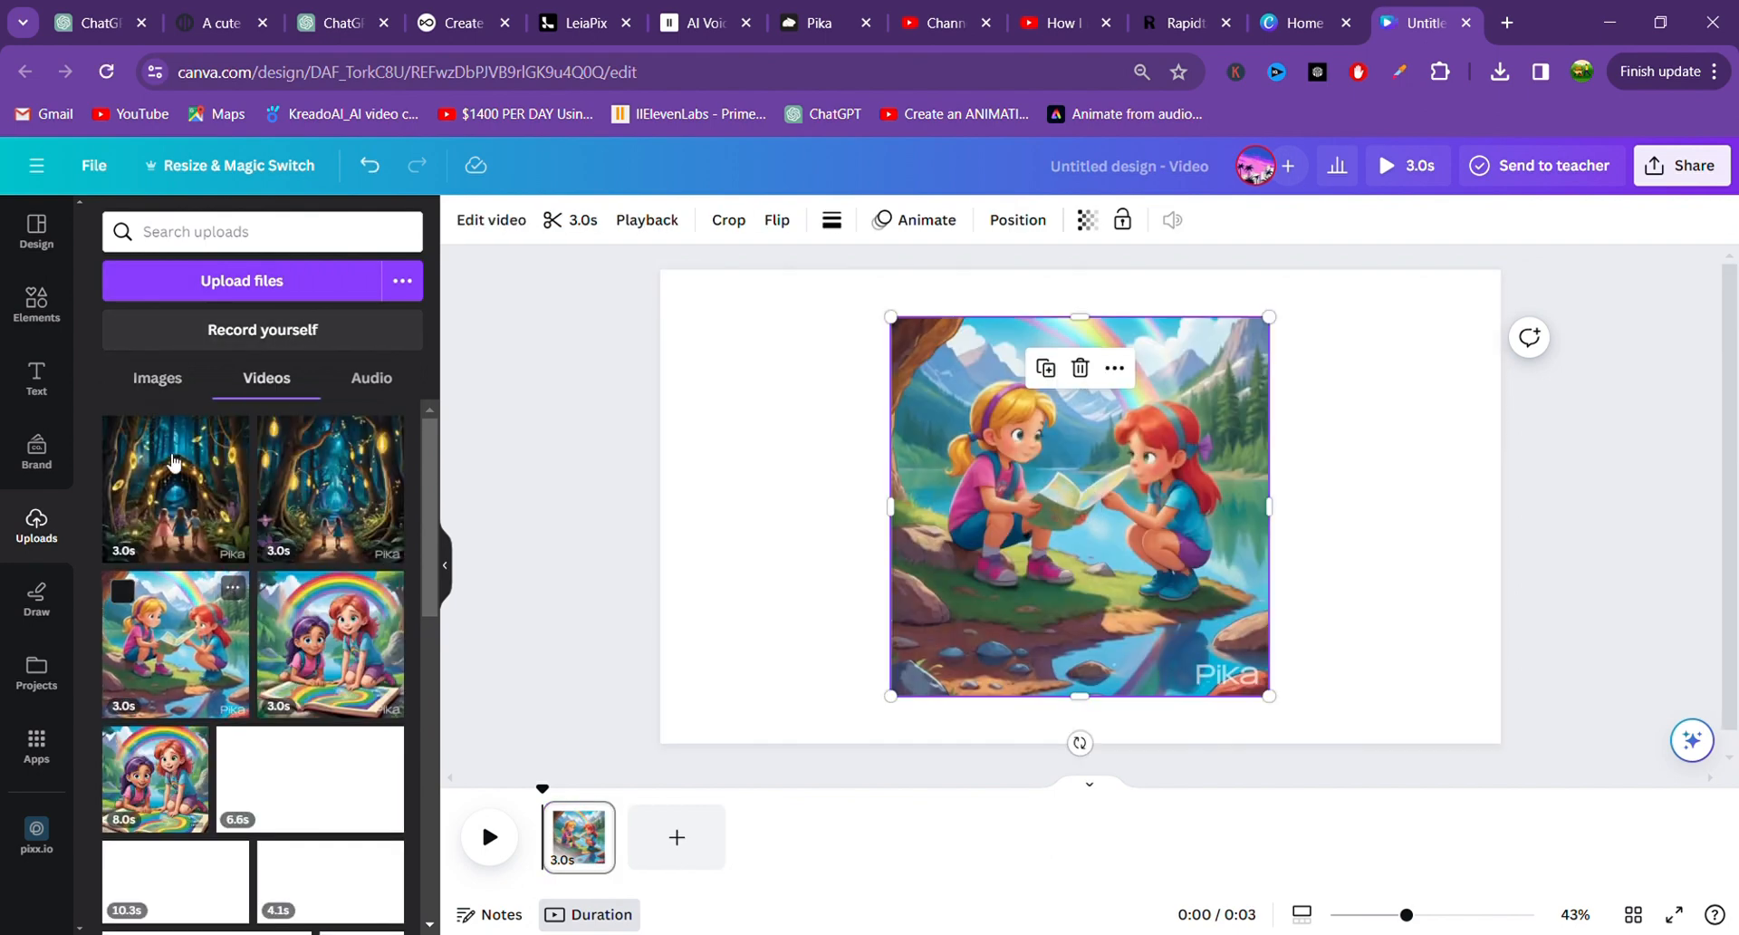
pyautogui.click(1080, 506)
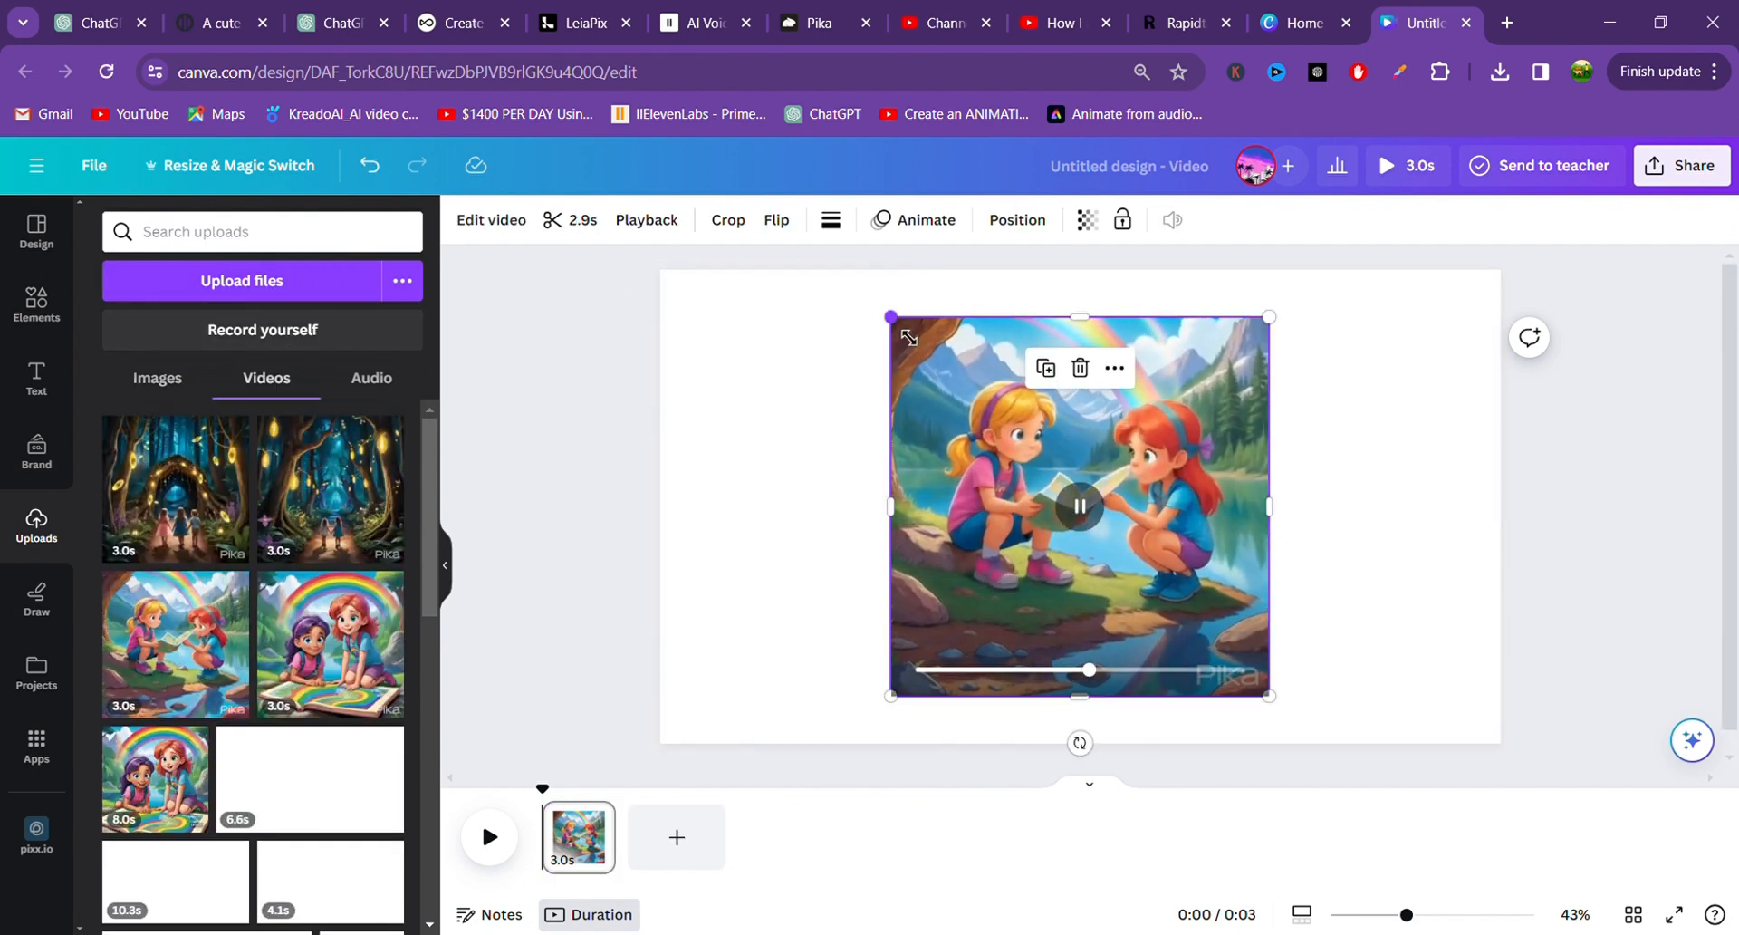
# Enlarge and stretch the map-reading clip so it covers the whole first page.
pyautogui.moveTo(891, 317); pyautogui.dragTo(843, 270)
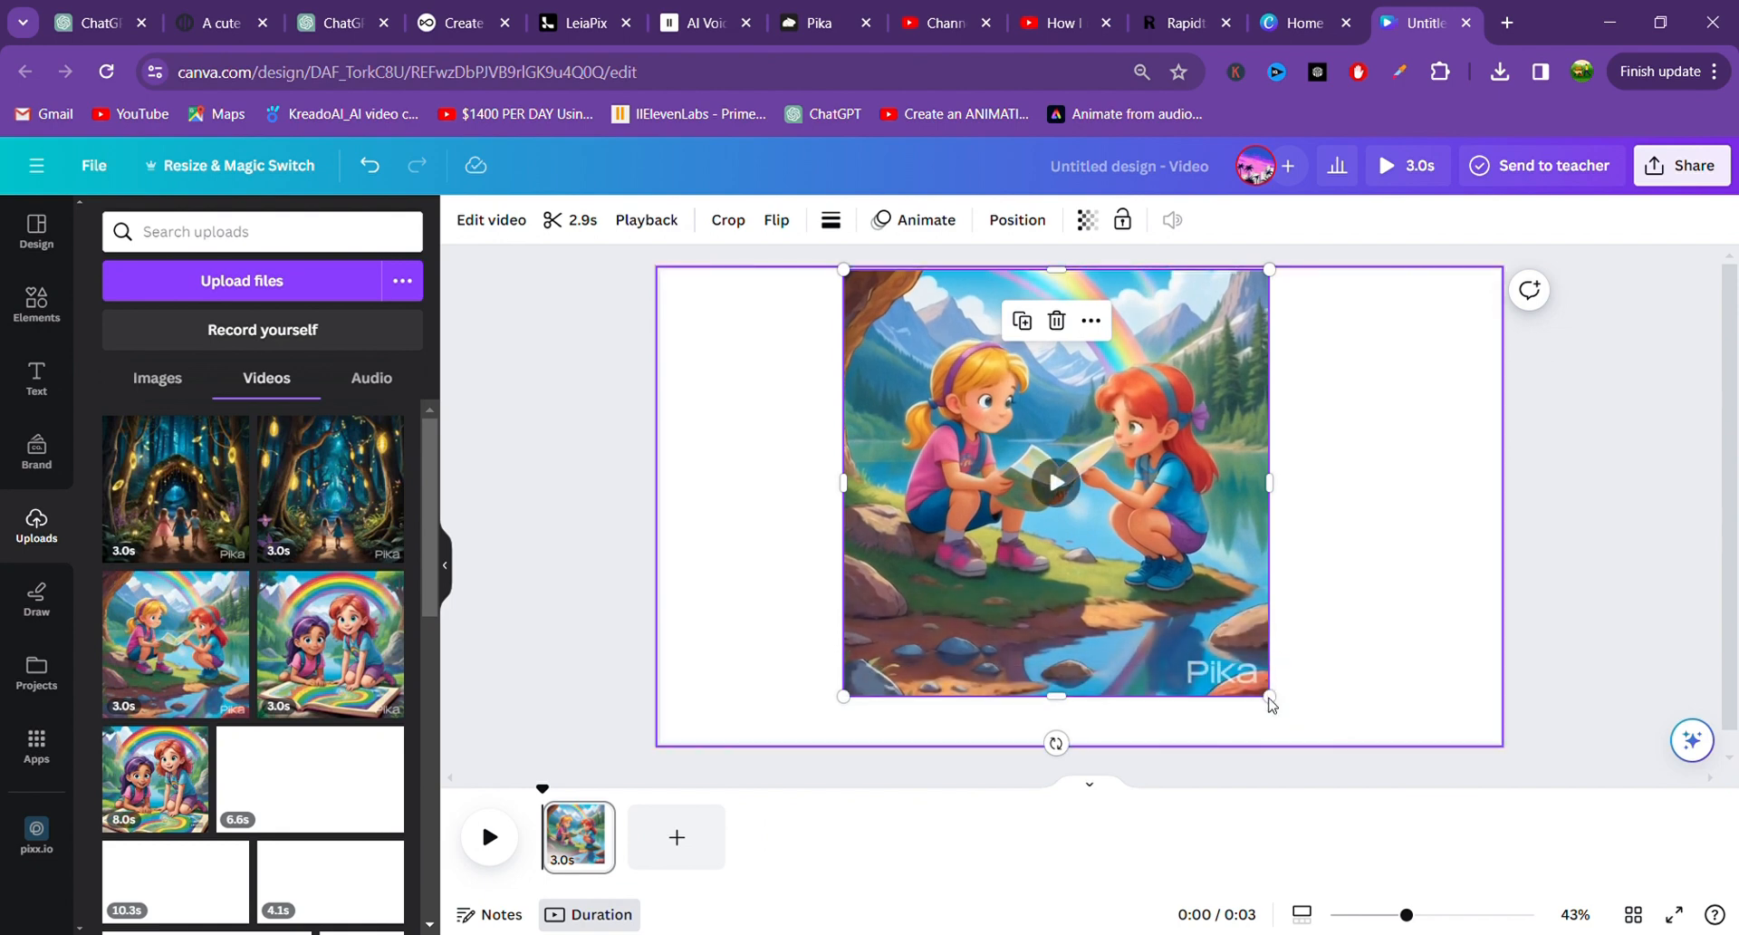
pyautogui.moveTo(1277, 704); pyautogui.dragTo(1368, 784)
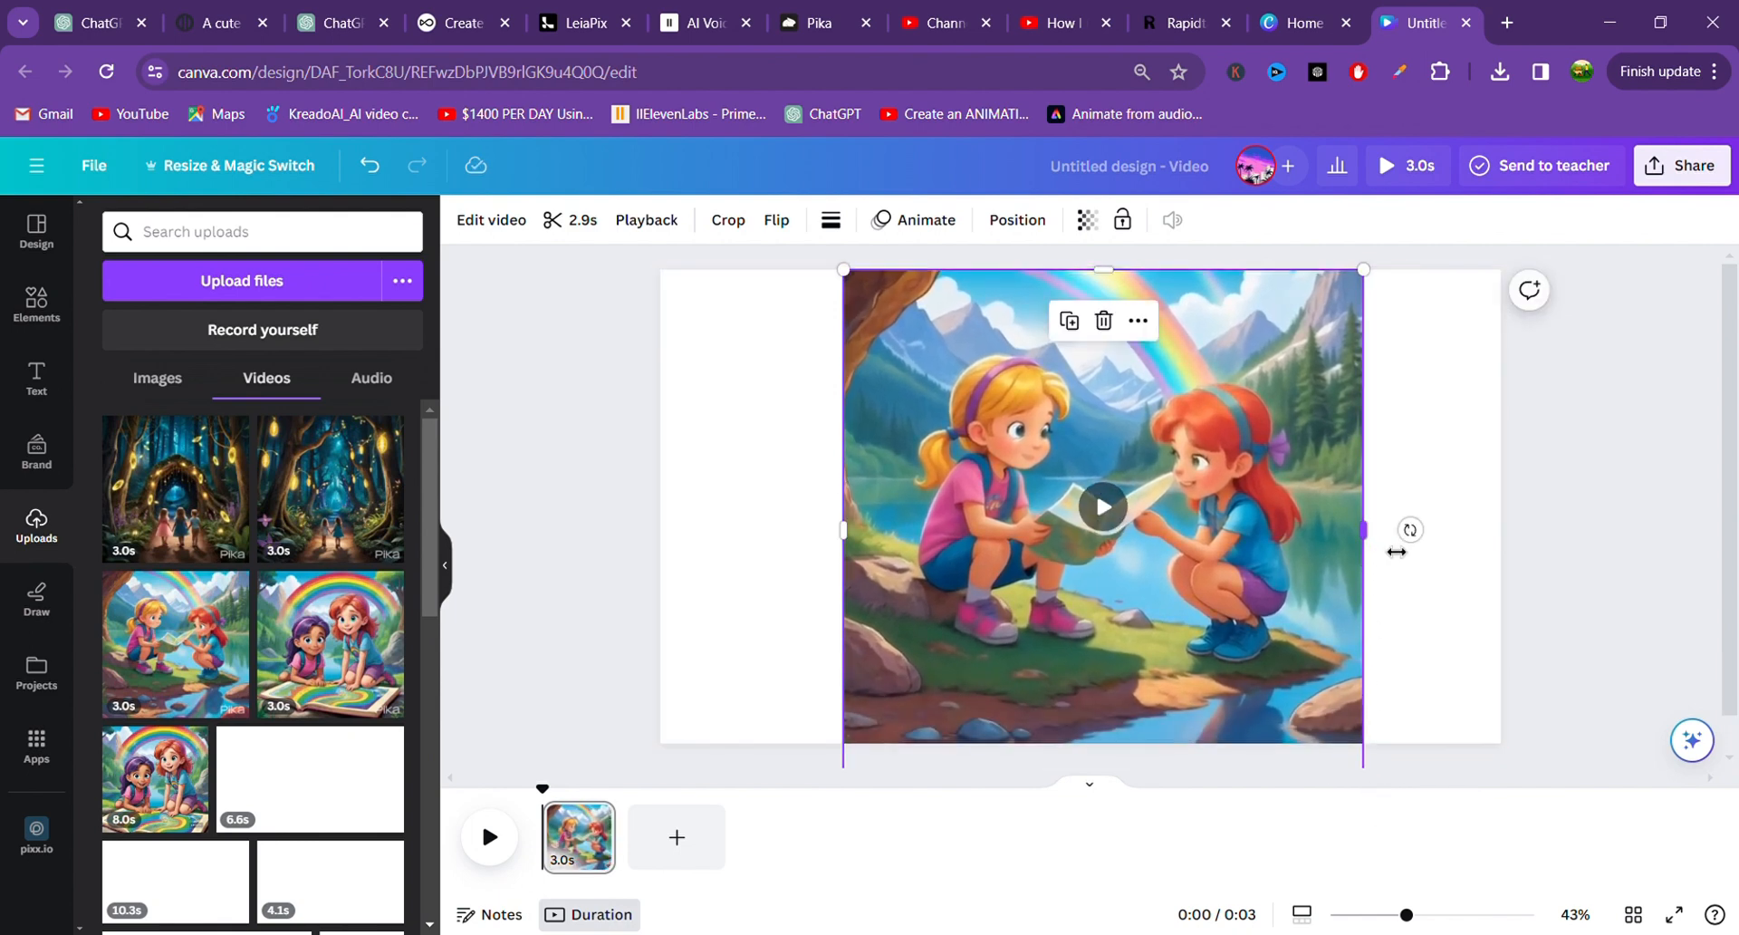
pyautogui.moveTo(1396, 552); pyautogui.dragTo(1521, 547)
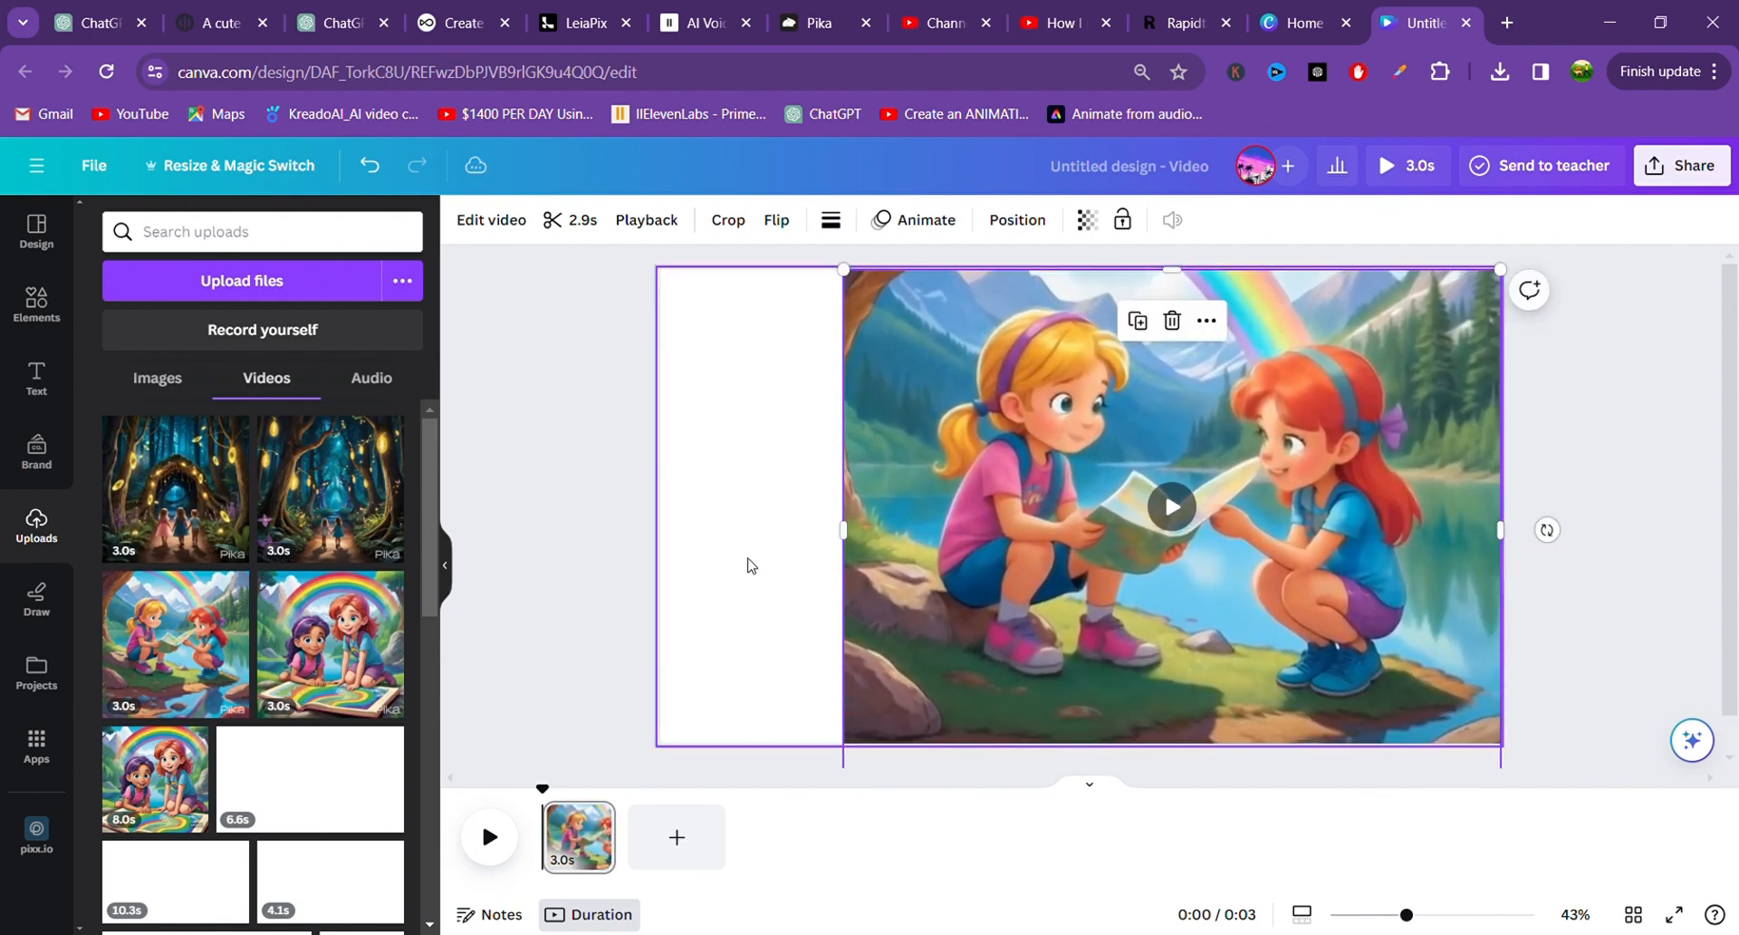
pyautogui.moveTo(842, 529); pyautogui.dragTo(659, 543)
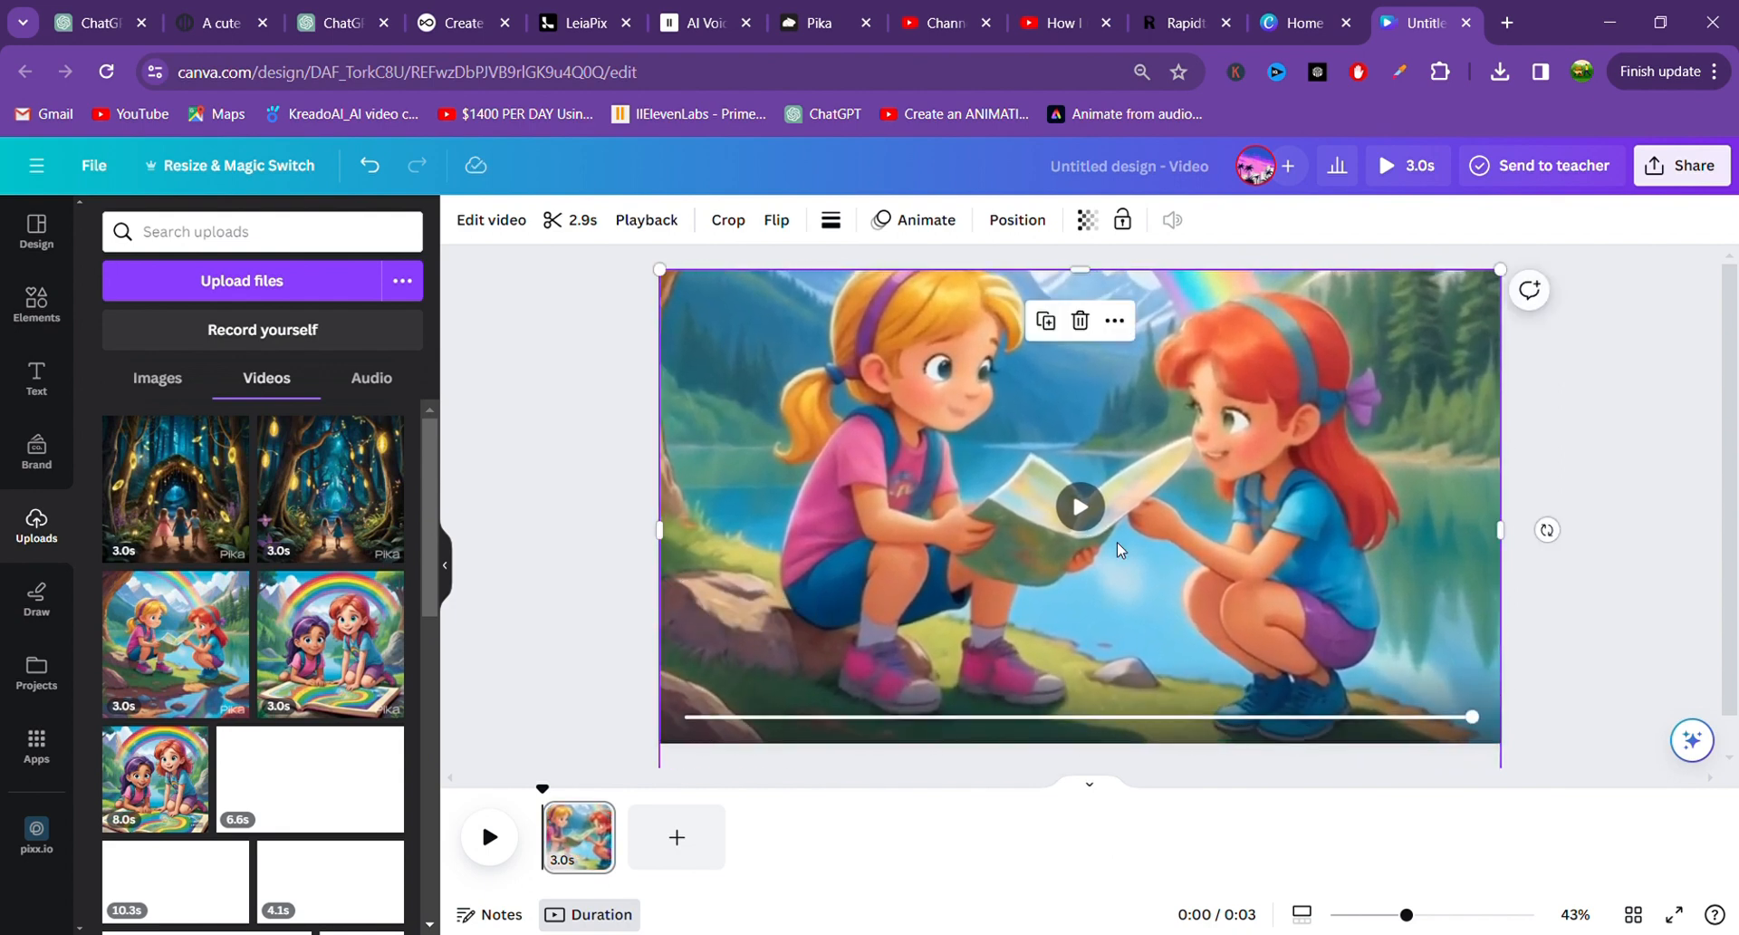
pyautogui.moveTo(1080, 269)
pyautogui.mouseDown()
pyautogui.moveTo(1087, 301)
pyautogui.moveTo(1089, 283)
pyautogui.mouseUp()
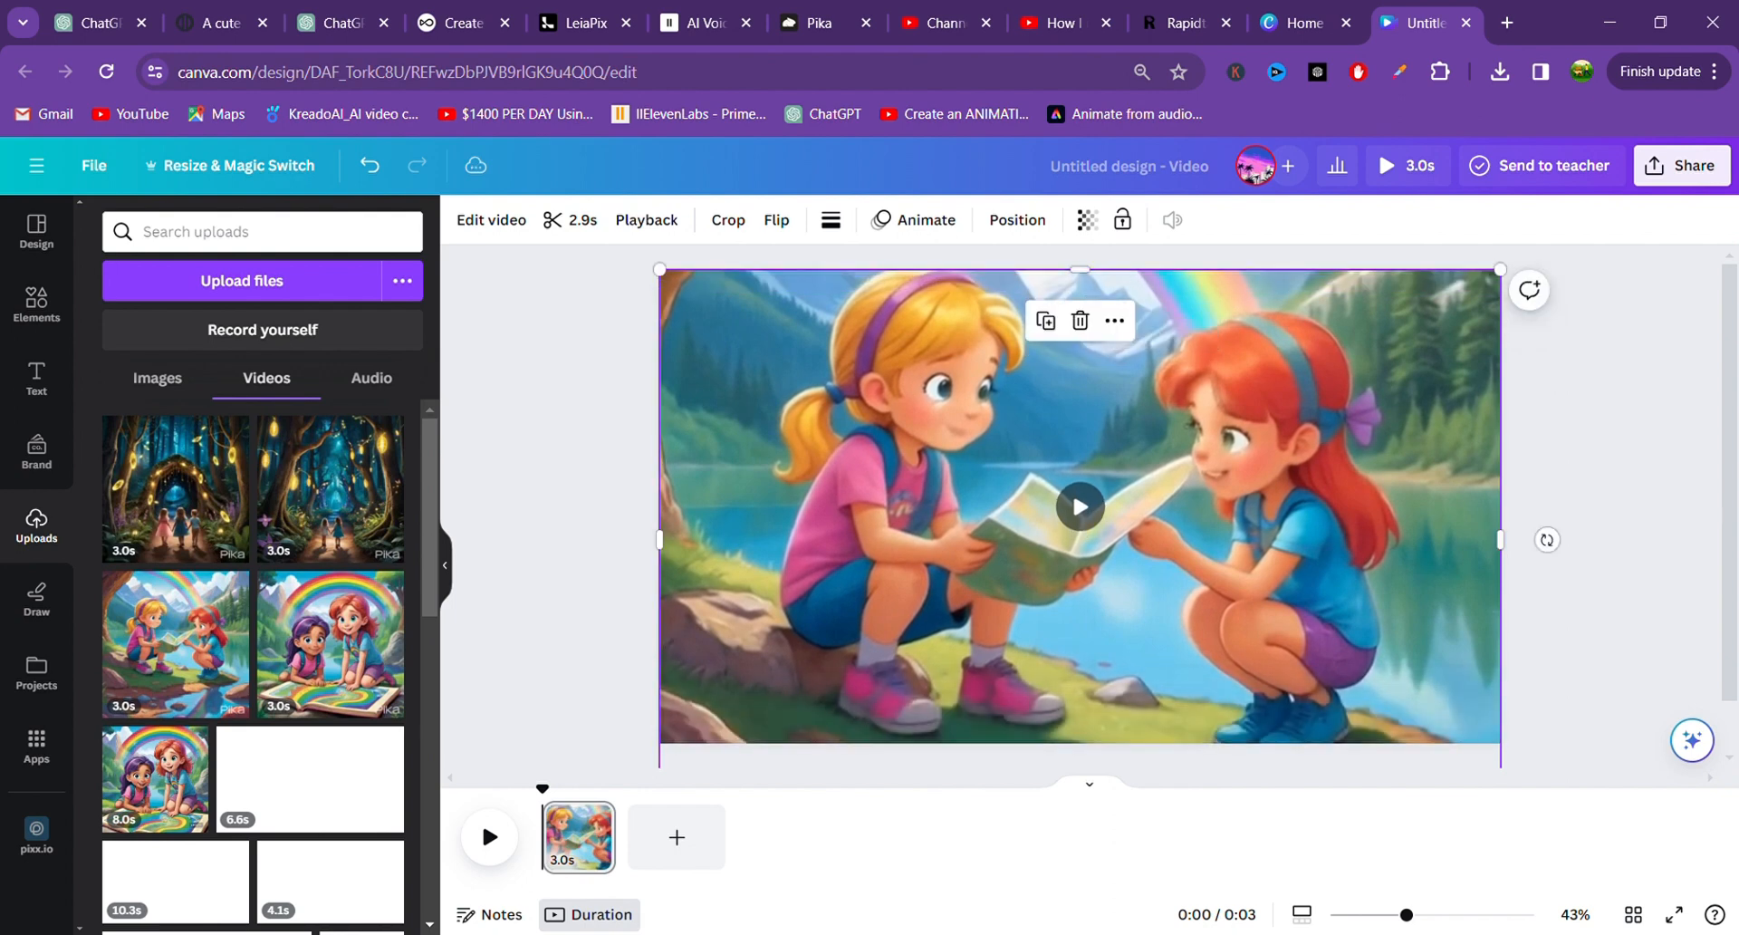
# Add a second page with the 3.0s clip of two girls under a rainbow and stretch it to cover the page.
pyautogui.click(677, 836)
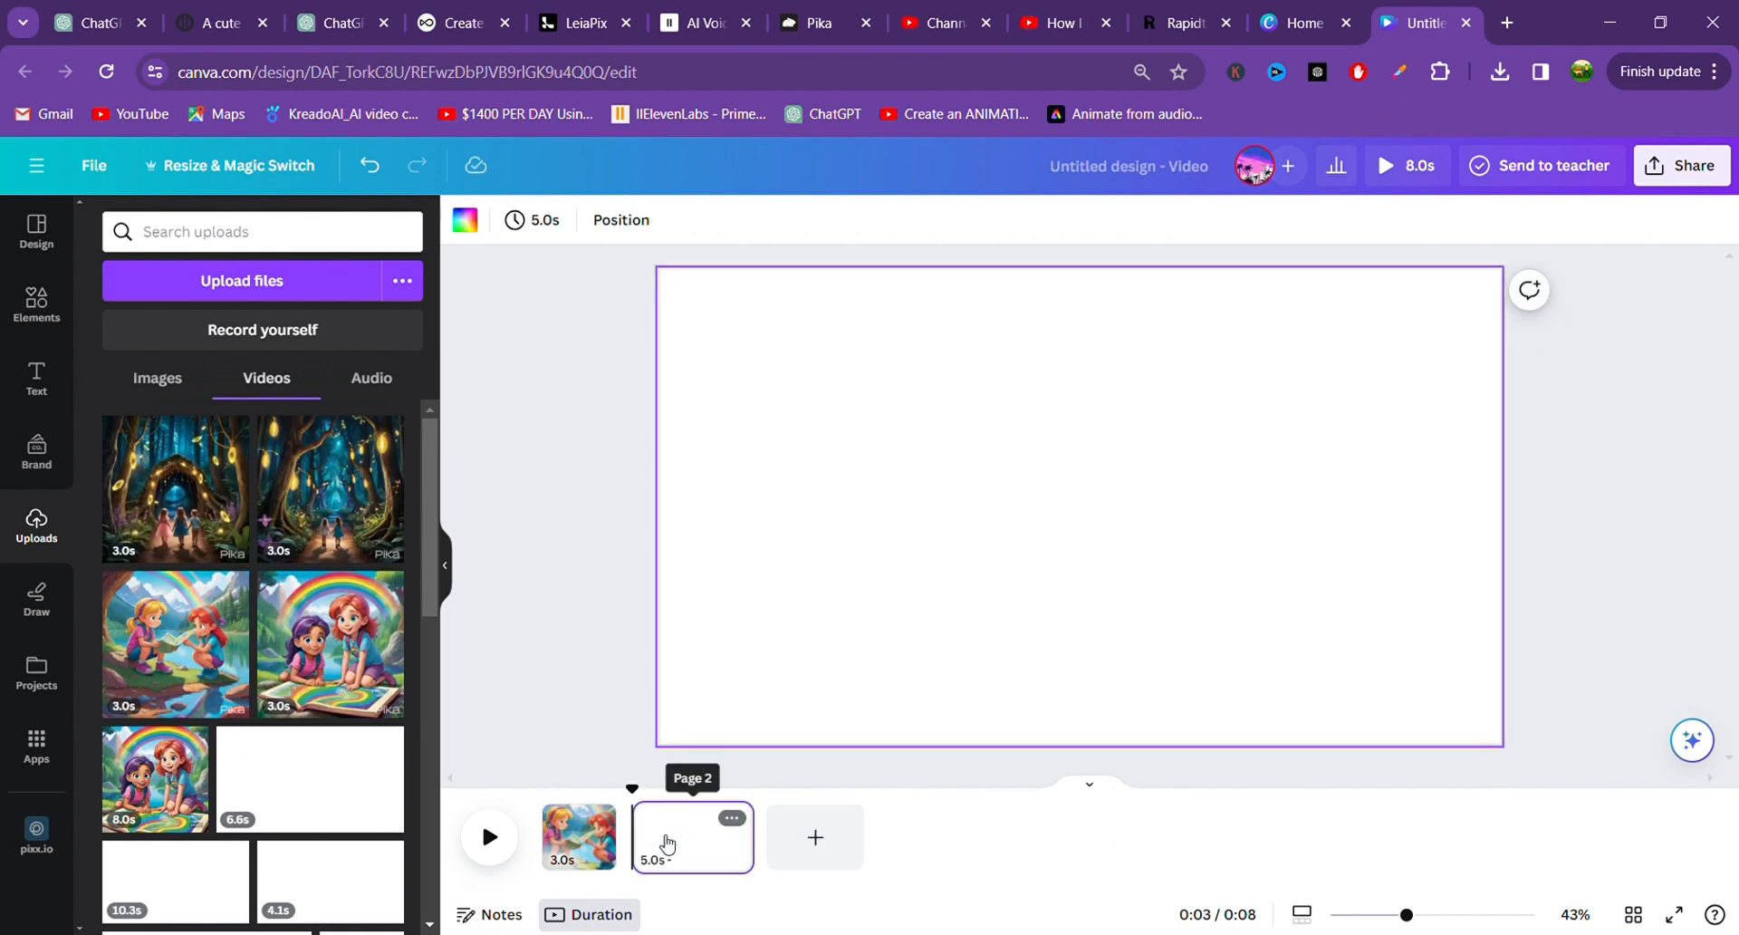
pyautogui.click(302, 681)
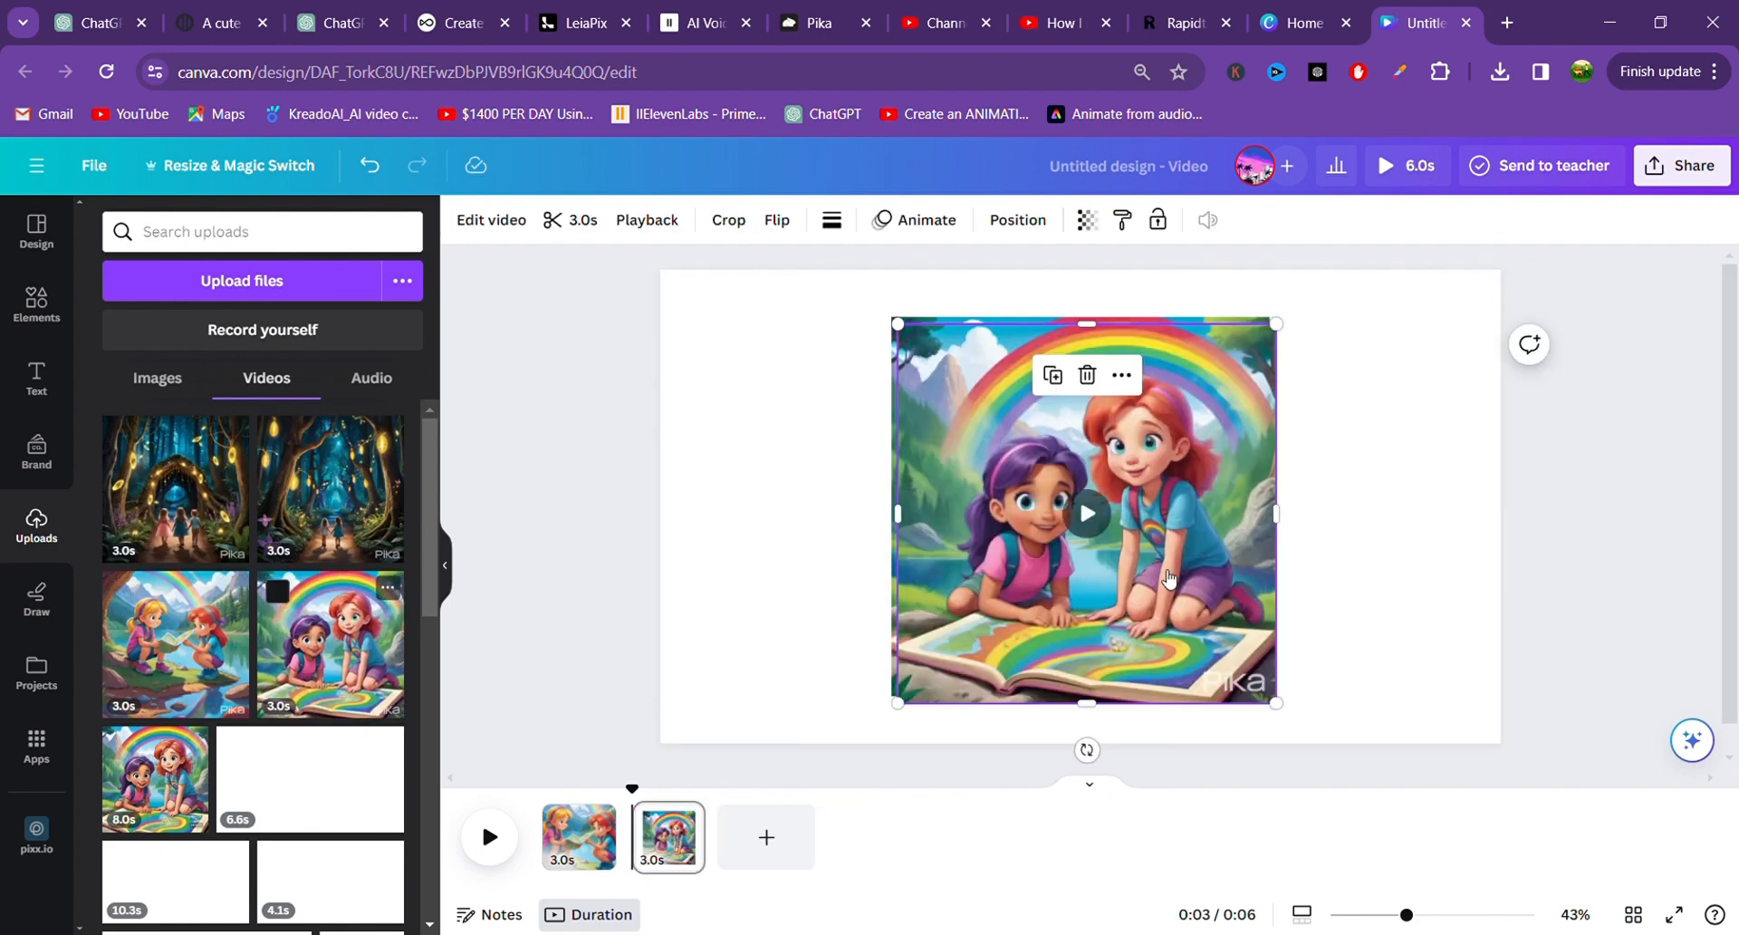
pyautogui.moveTo(898, 325); pyautogui.dragTo(863, 277)
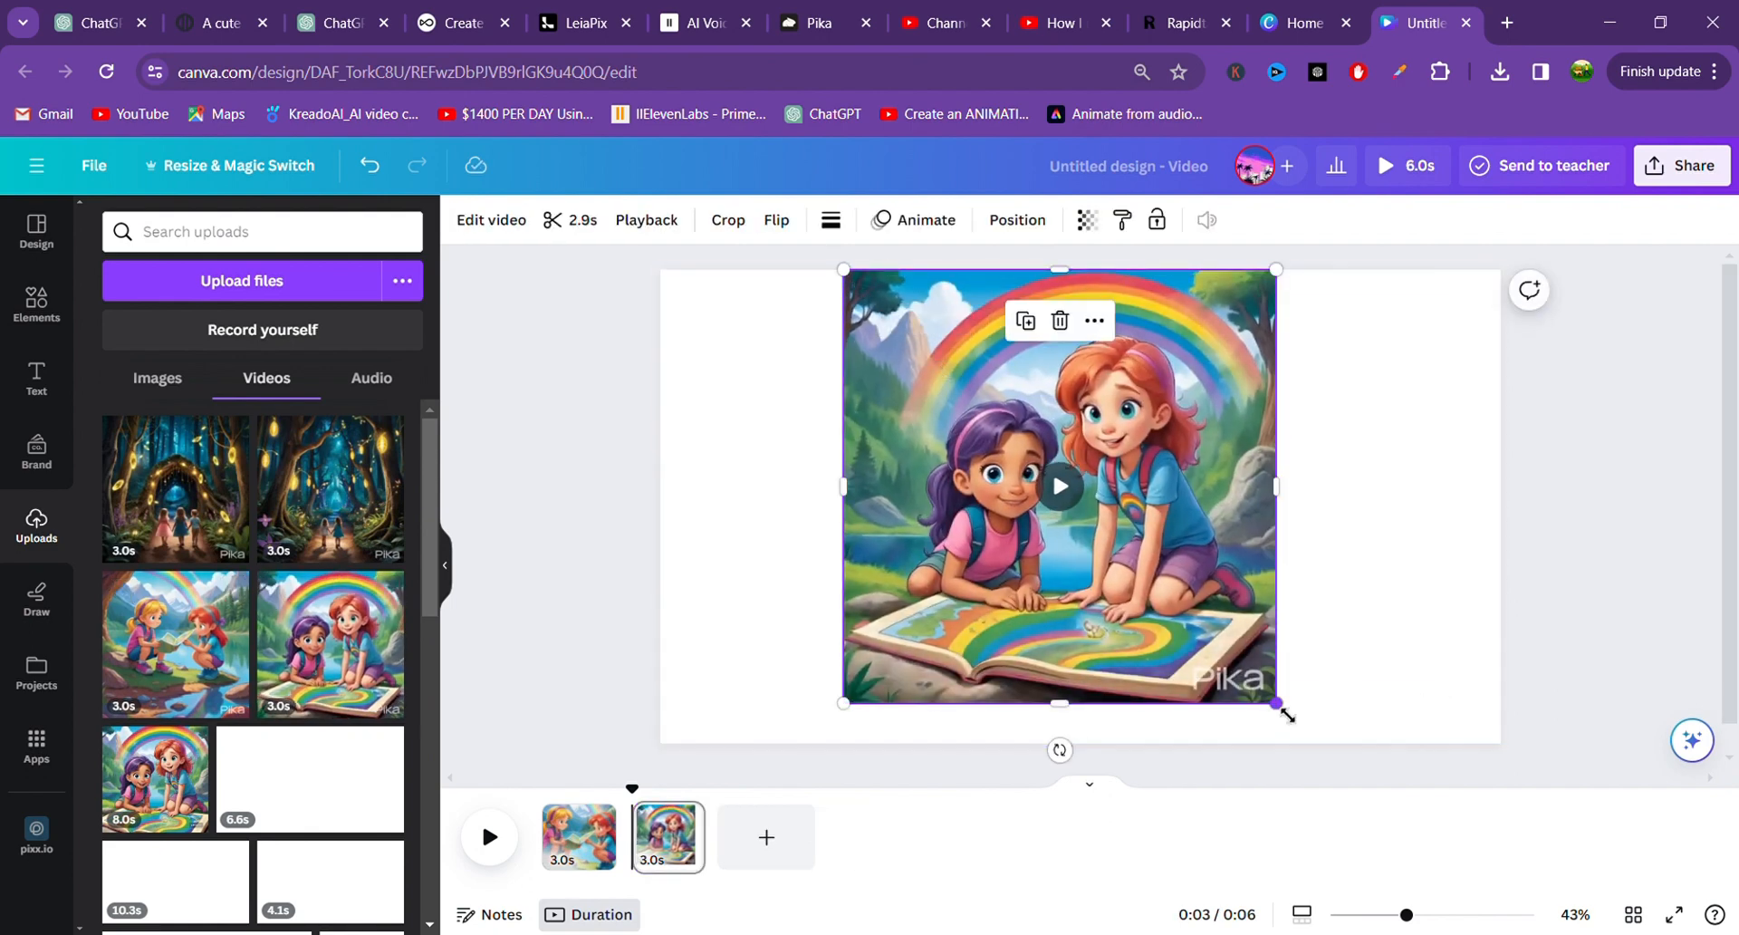
pyautogui.moveTo(1288, 716); pyautogui.dragTo(1366, 790)
pyautogui.moveTo(1374, 543); pyautogui.dragTo(1514, 548)
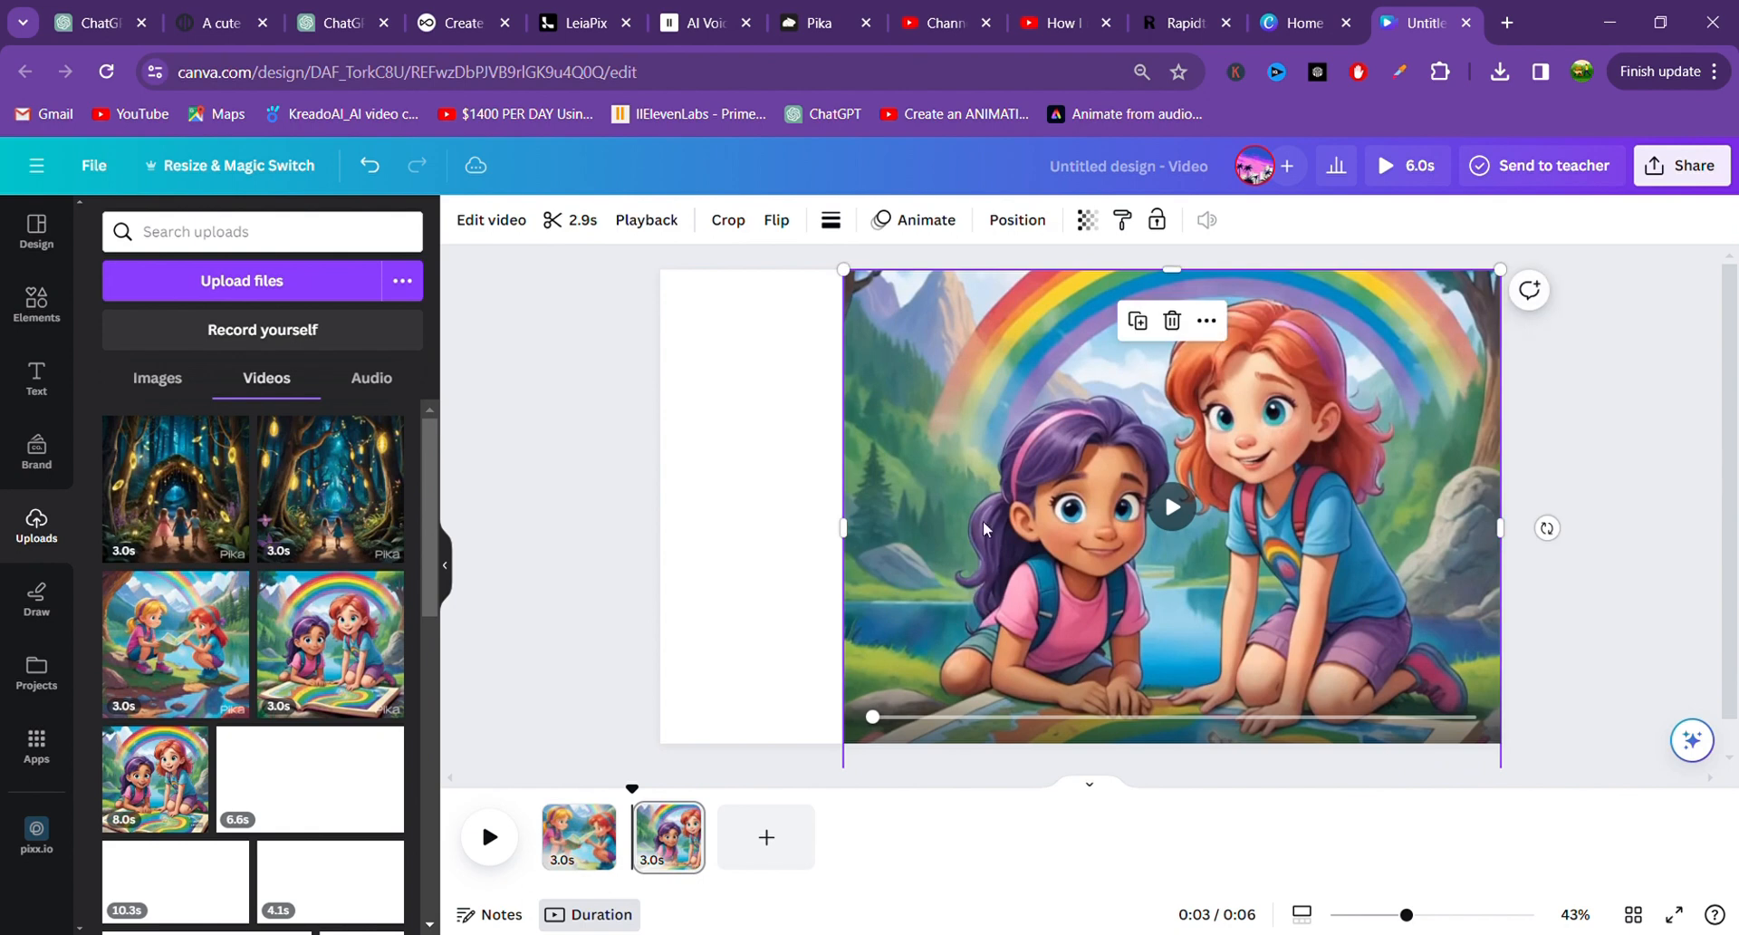
pyautogui.moveTo(859, 542); pyautogui.dragTo(675, 569)
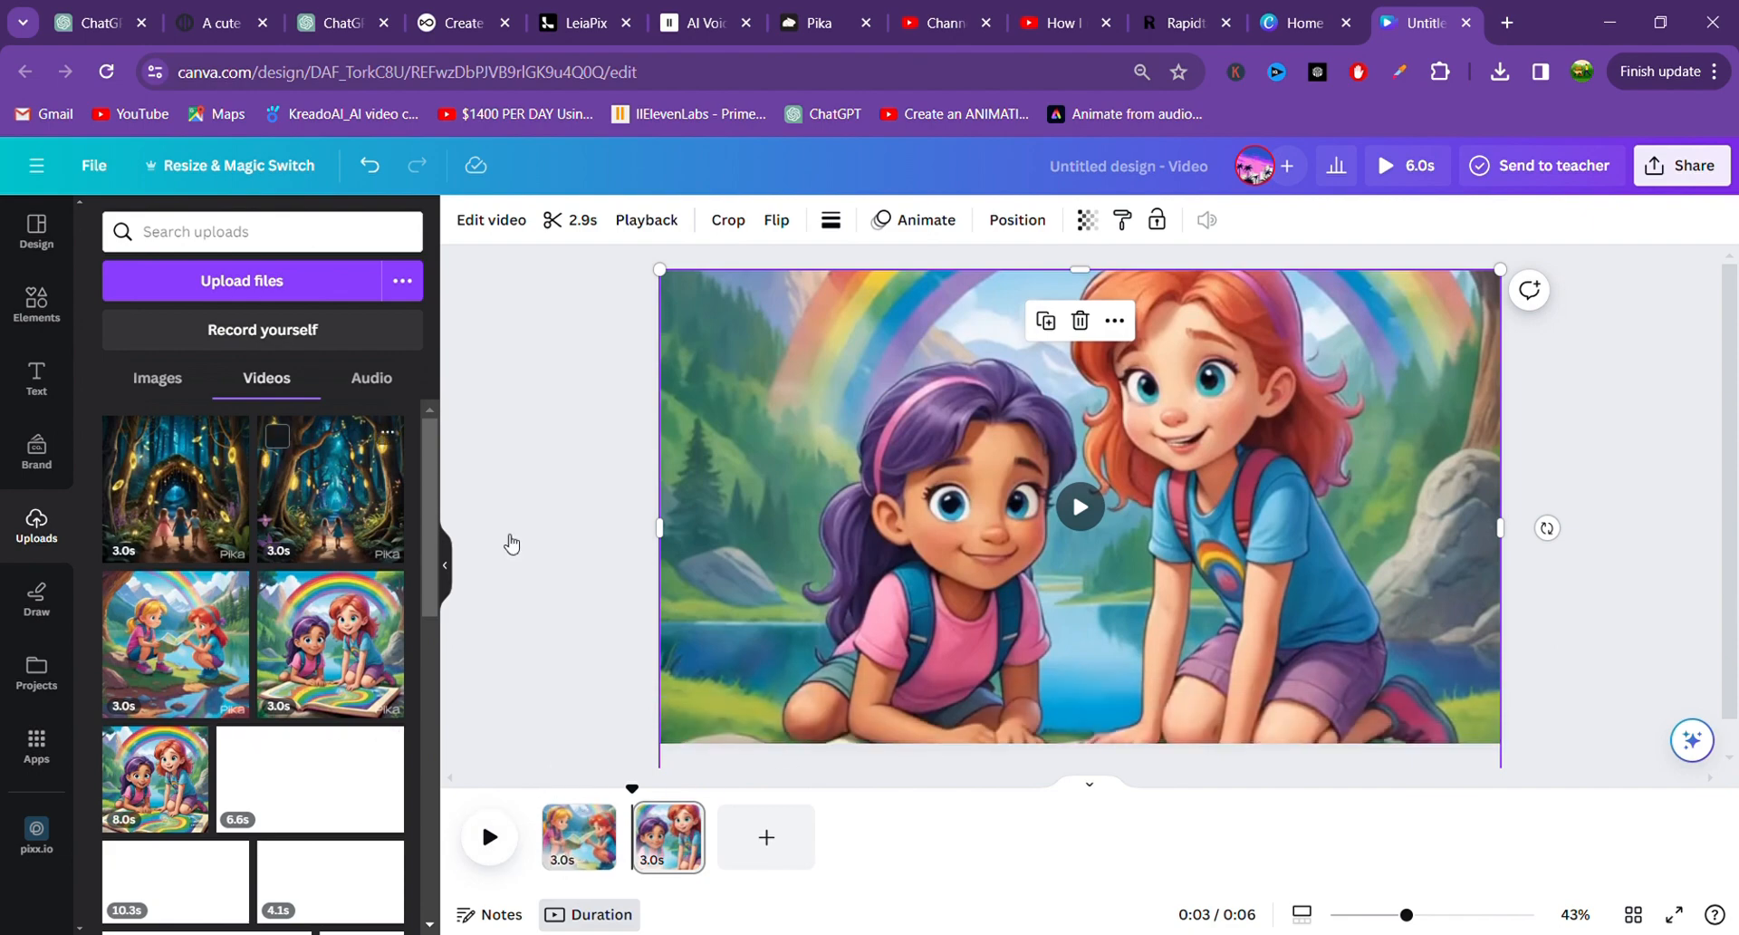
# Add a third page, place the clip of two girls walking through the lantern-lit forest on it and enlarge it.
pyautogui.click(793, 859)
pyautogui.click(780, 856)
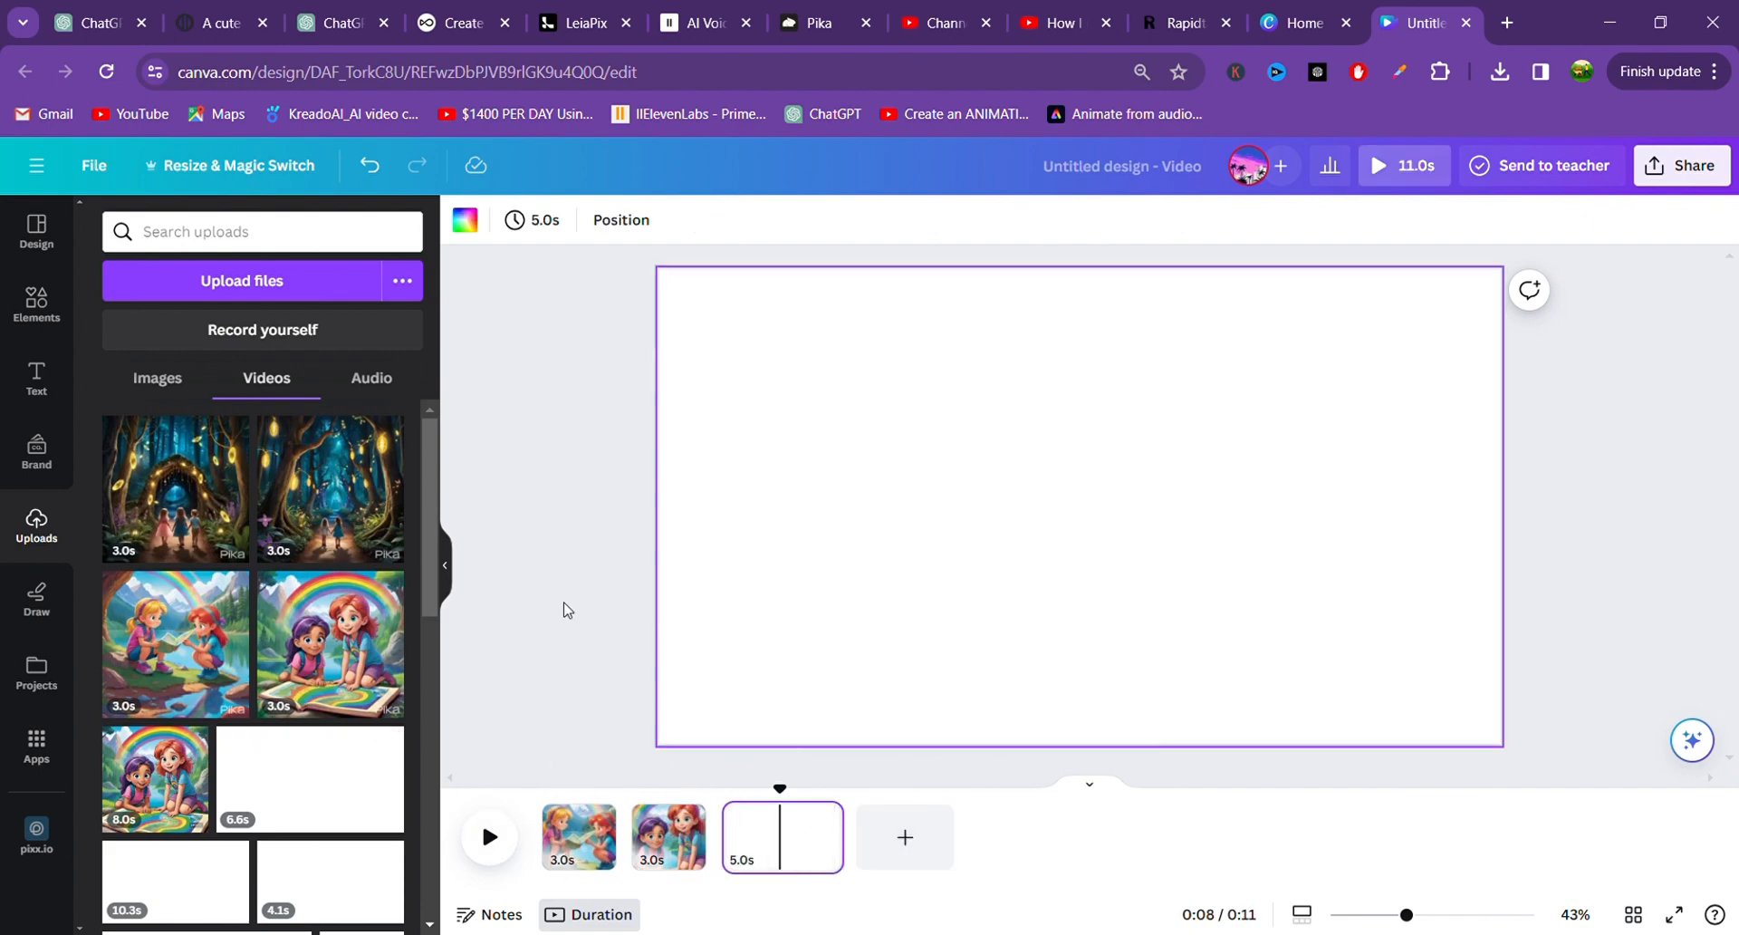
pyautogui.click(345, 540)
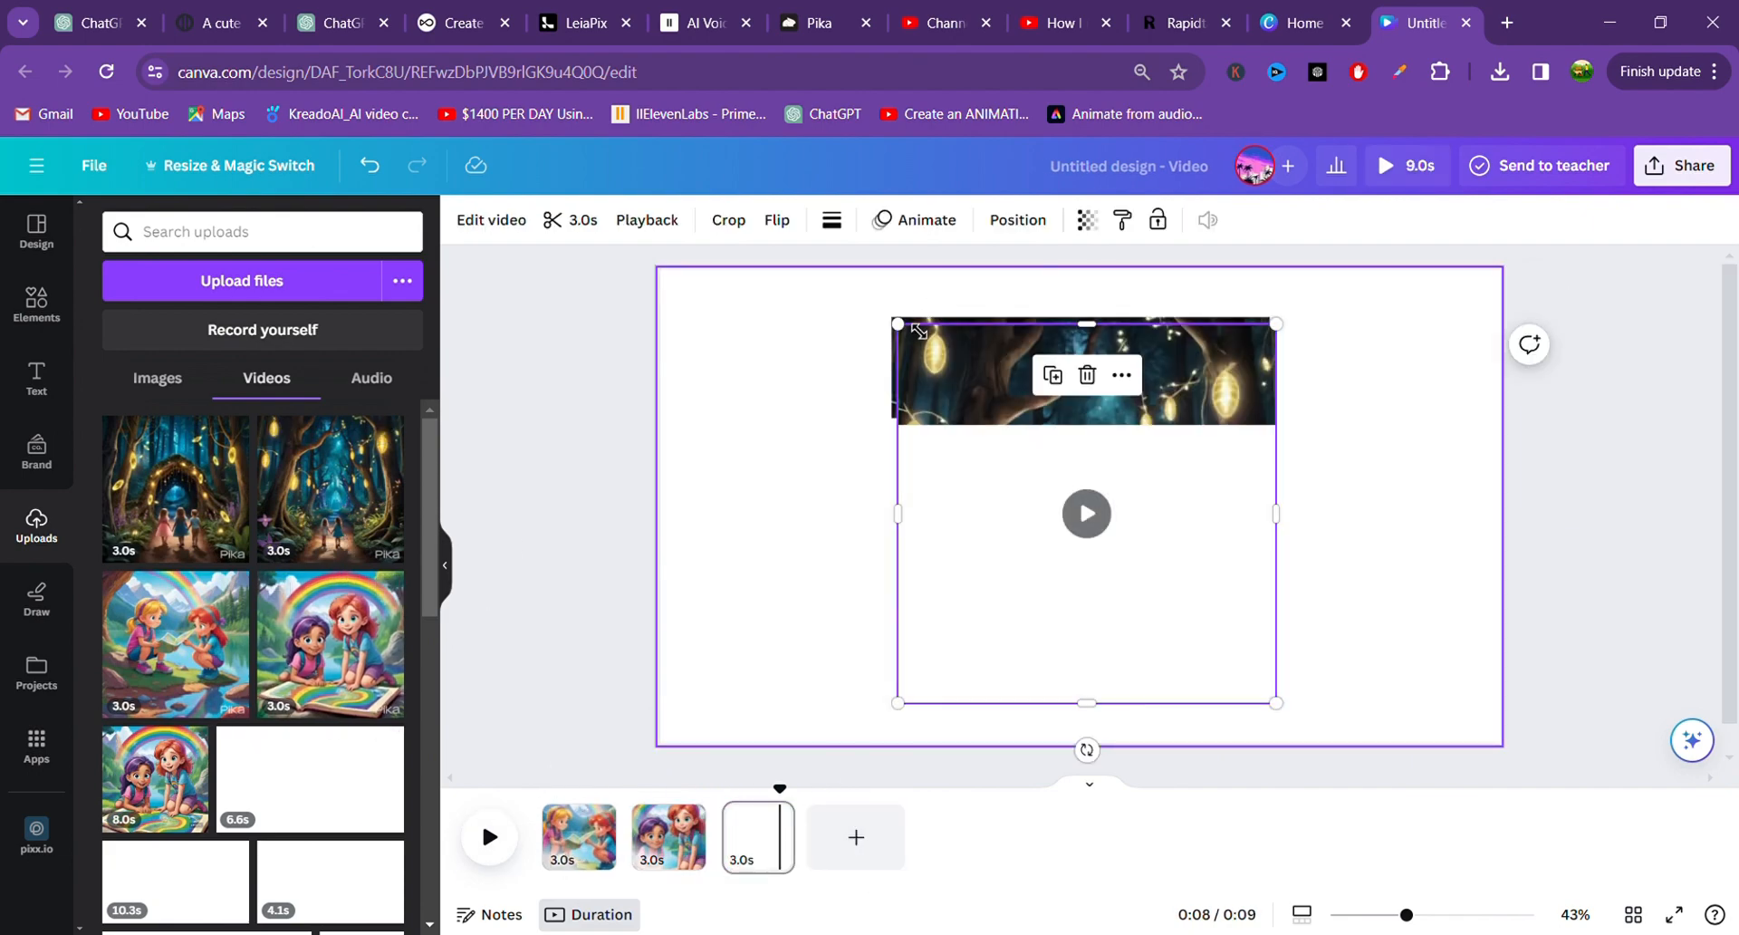
pyautogui.moveTo(910, 342); pyautogui.dragTo(856, 288)
pyautogui.moveTo(1277, 705); pyautogui.dragTo(1347, 770)
pyautogui.moveTo(1363, 789); pyautogui.dragTo(1358, 780)
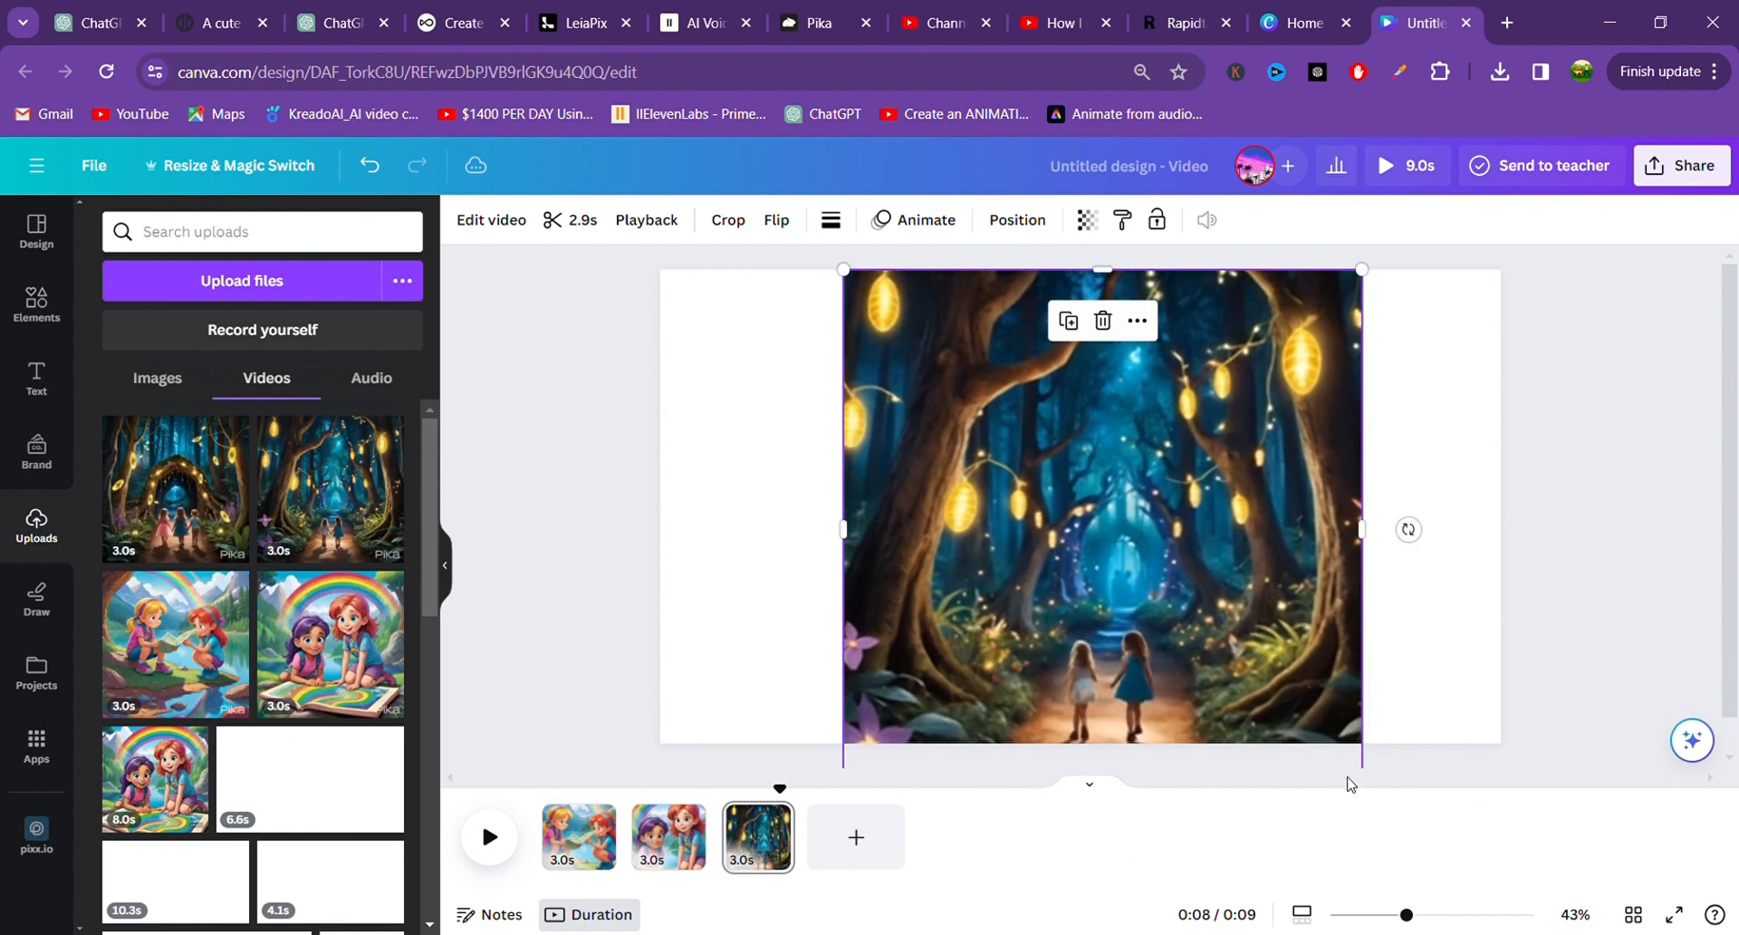
# Widen the forest clip to the page's full width, move it up to show the girls and extend its lower edge.
pyautogui.moveTo(1374, 543); pyautogui.dragTo(1511, 536)
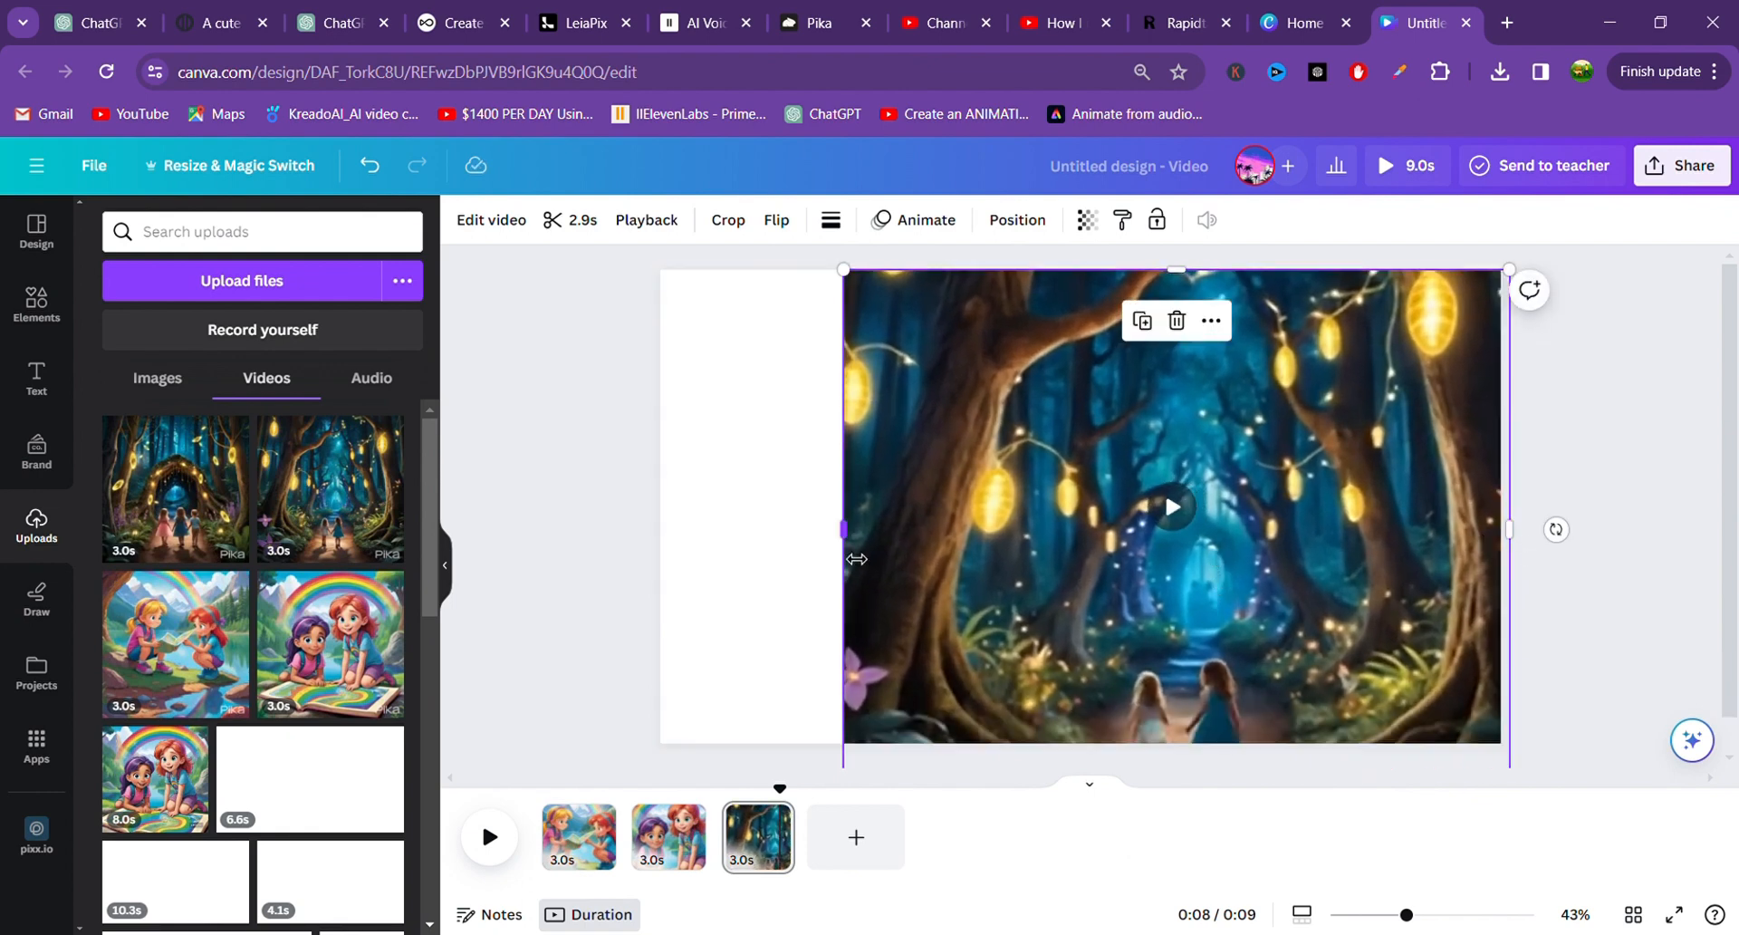
pyautogui.moveTo(839, 553); pyautogui.dragTo(661, 573)
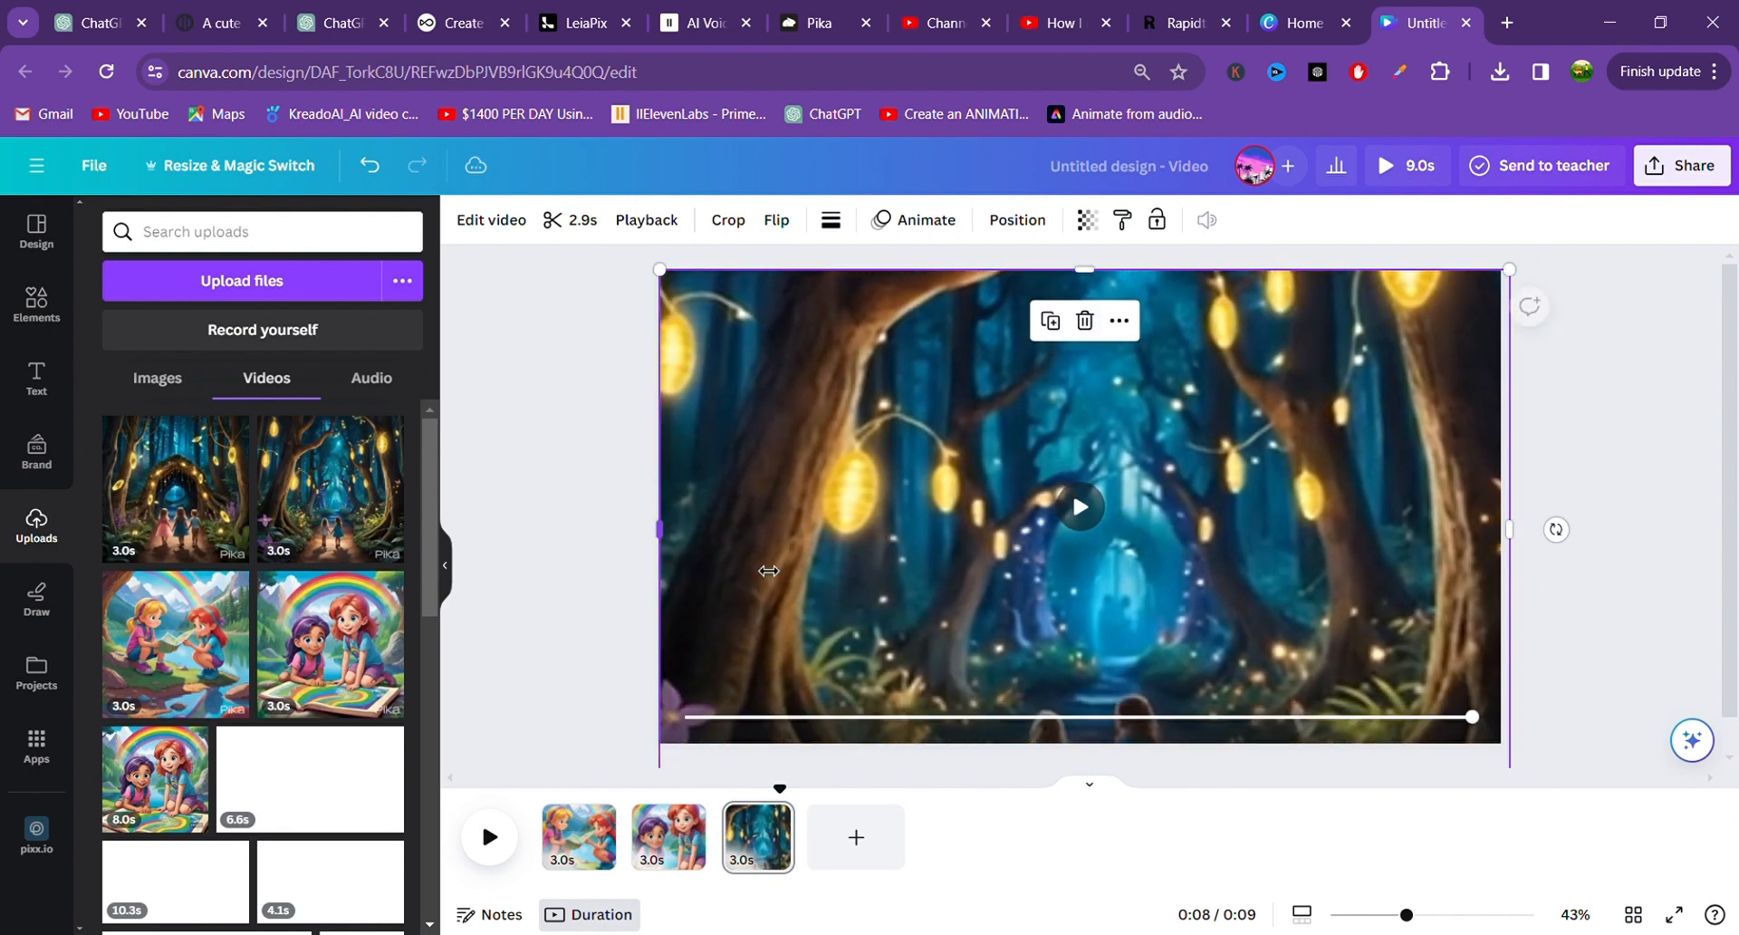
pyautogui.moveTo(1135, 608); pyautogui.dragTo(1133, 521)
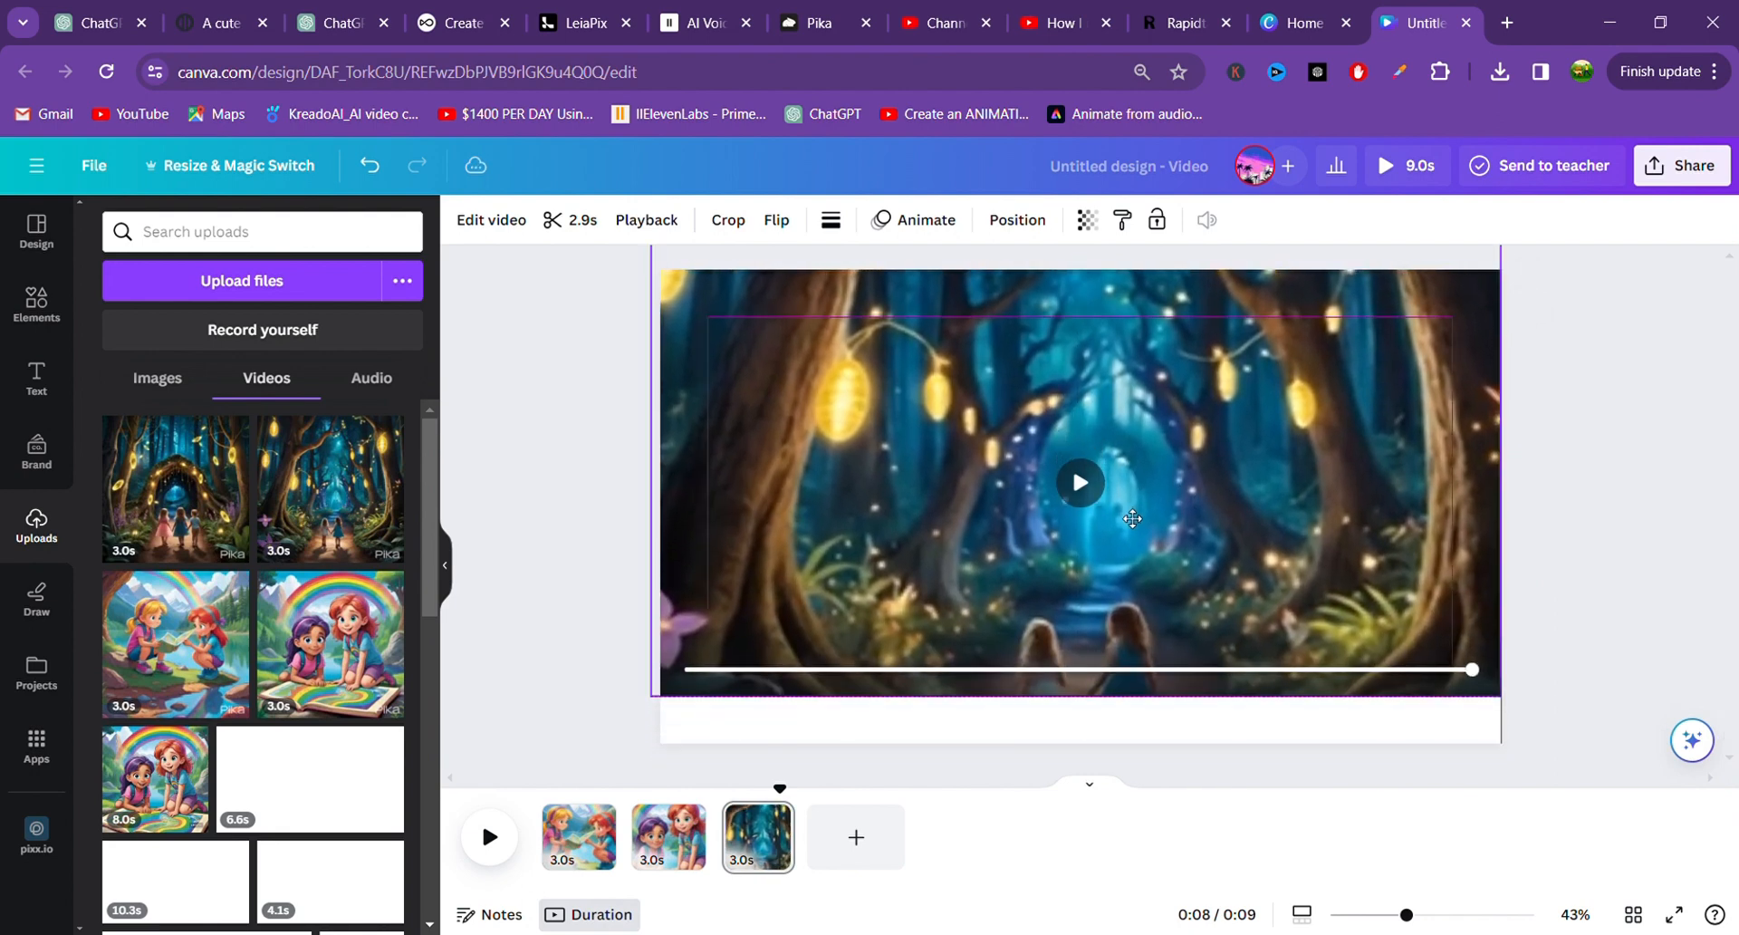
pyautogui.moveTo(1094, 715); pyautogui.dragTo(1099, 753)
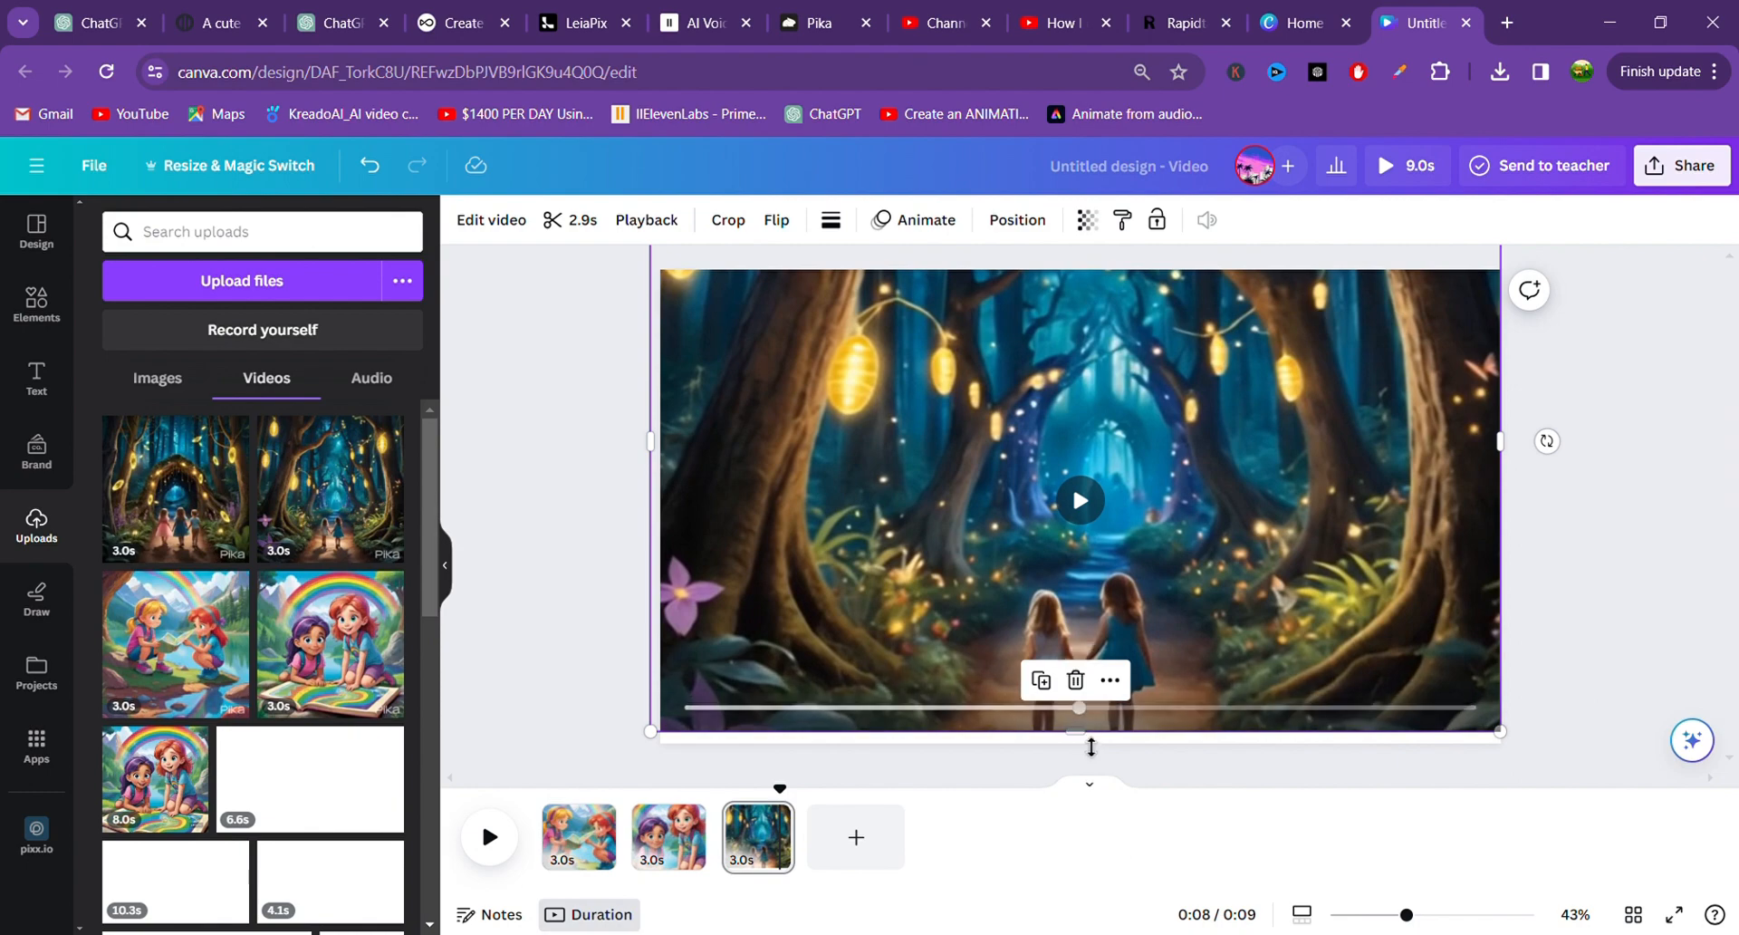
# Reposition the lantern-lit forest clip of two girls so it covers the third page down to its lower edge.
pyautogui.click(1086, 734)
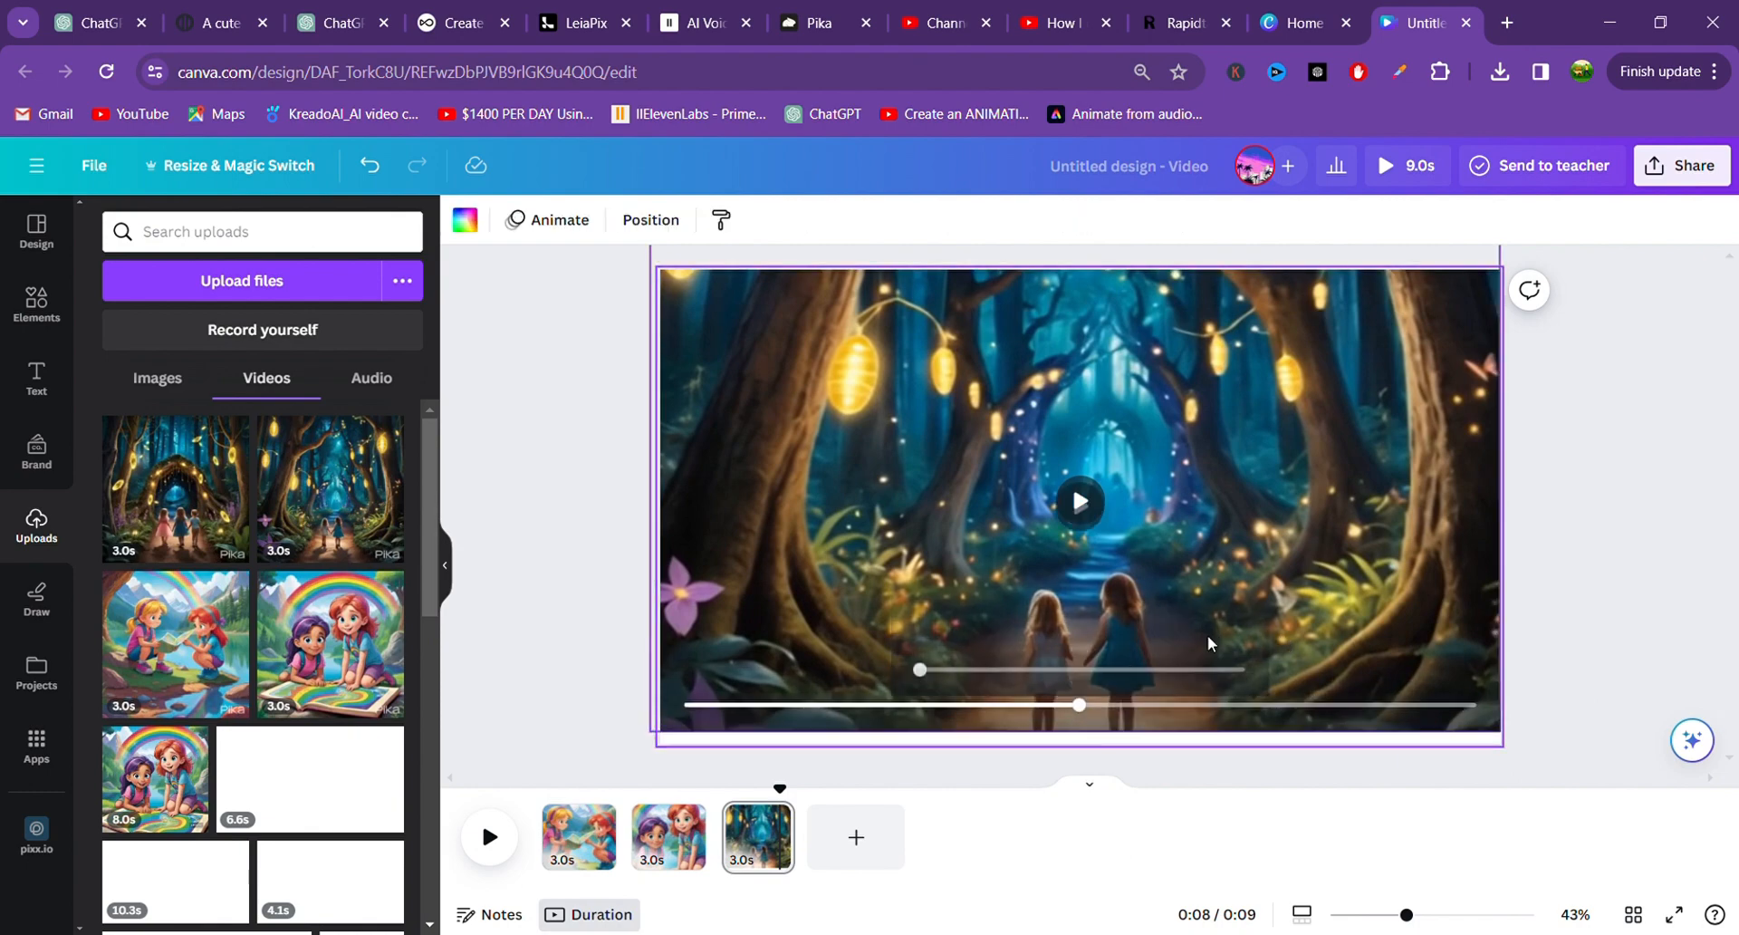
pyautogui.click(1274, 700)
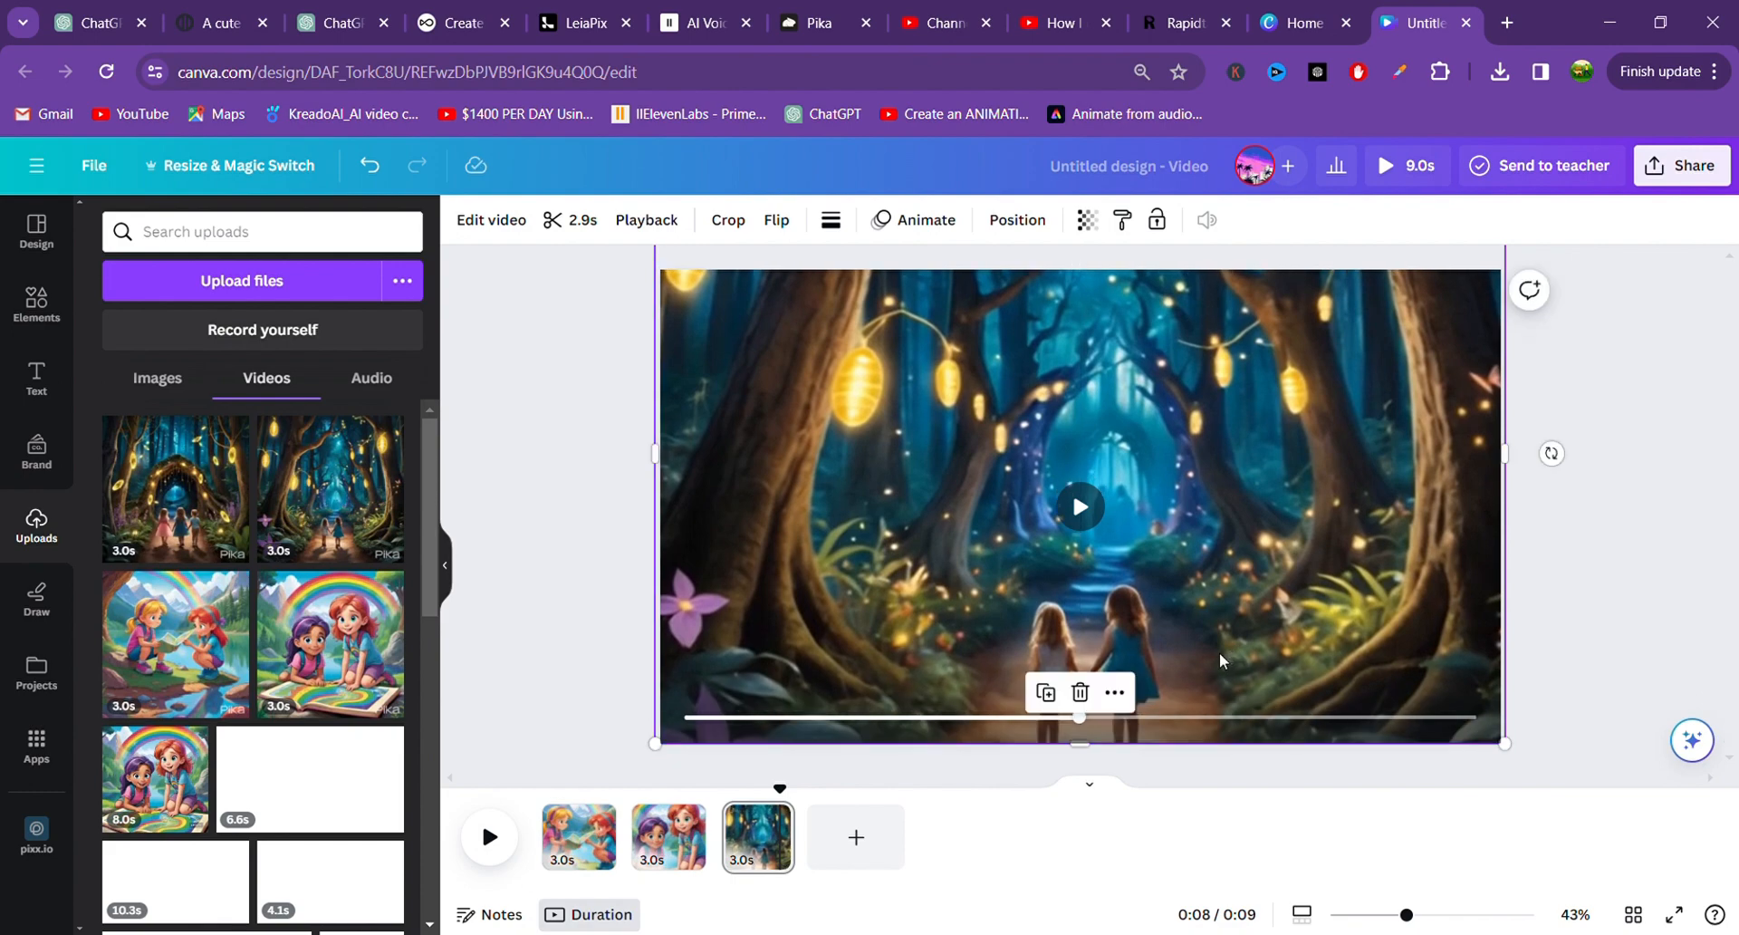
pyautogui.click(555, 585)
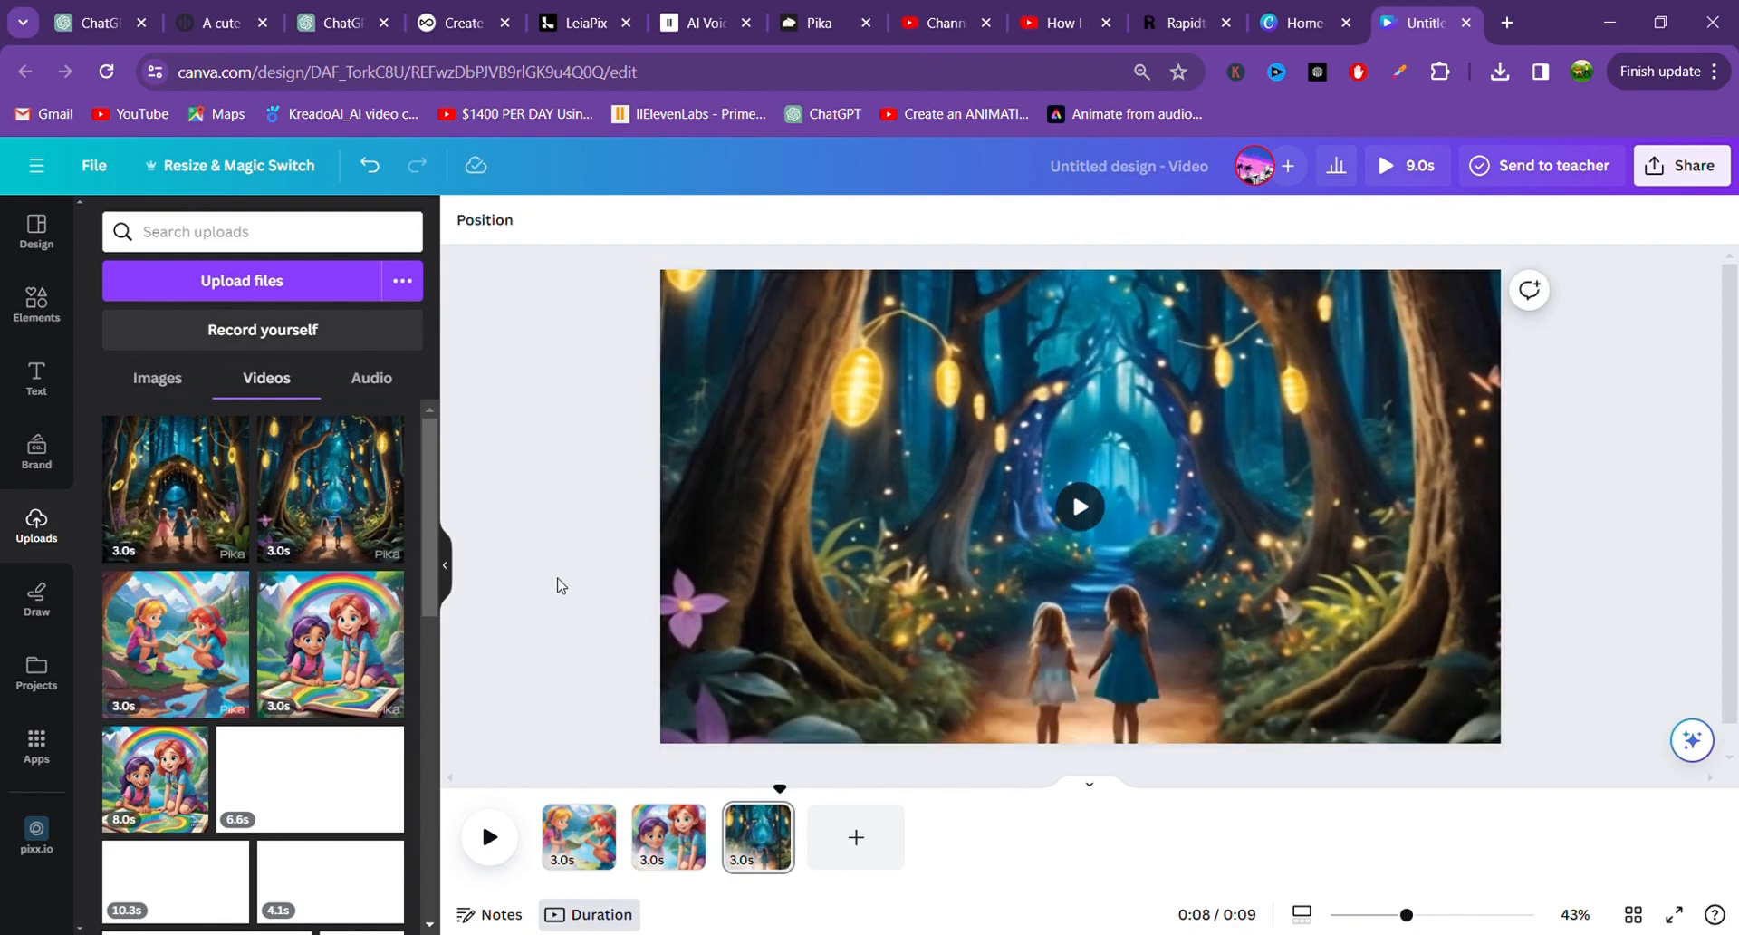
pyautogui.click(1215, 633)
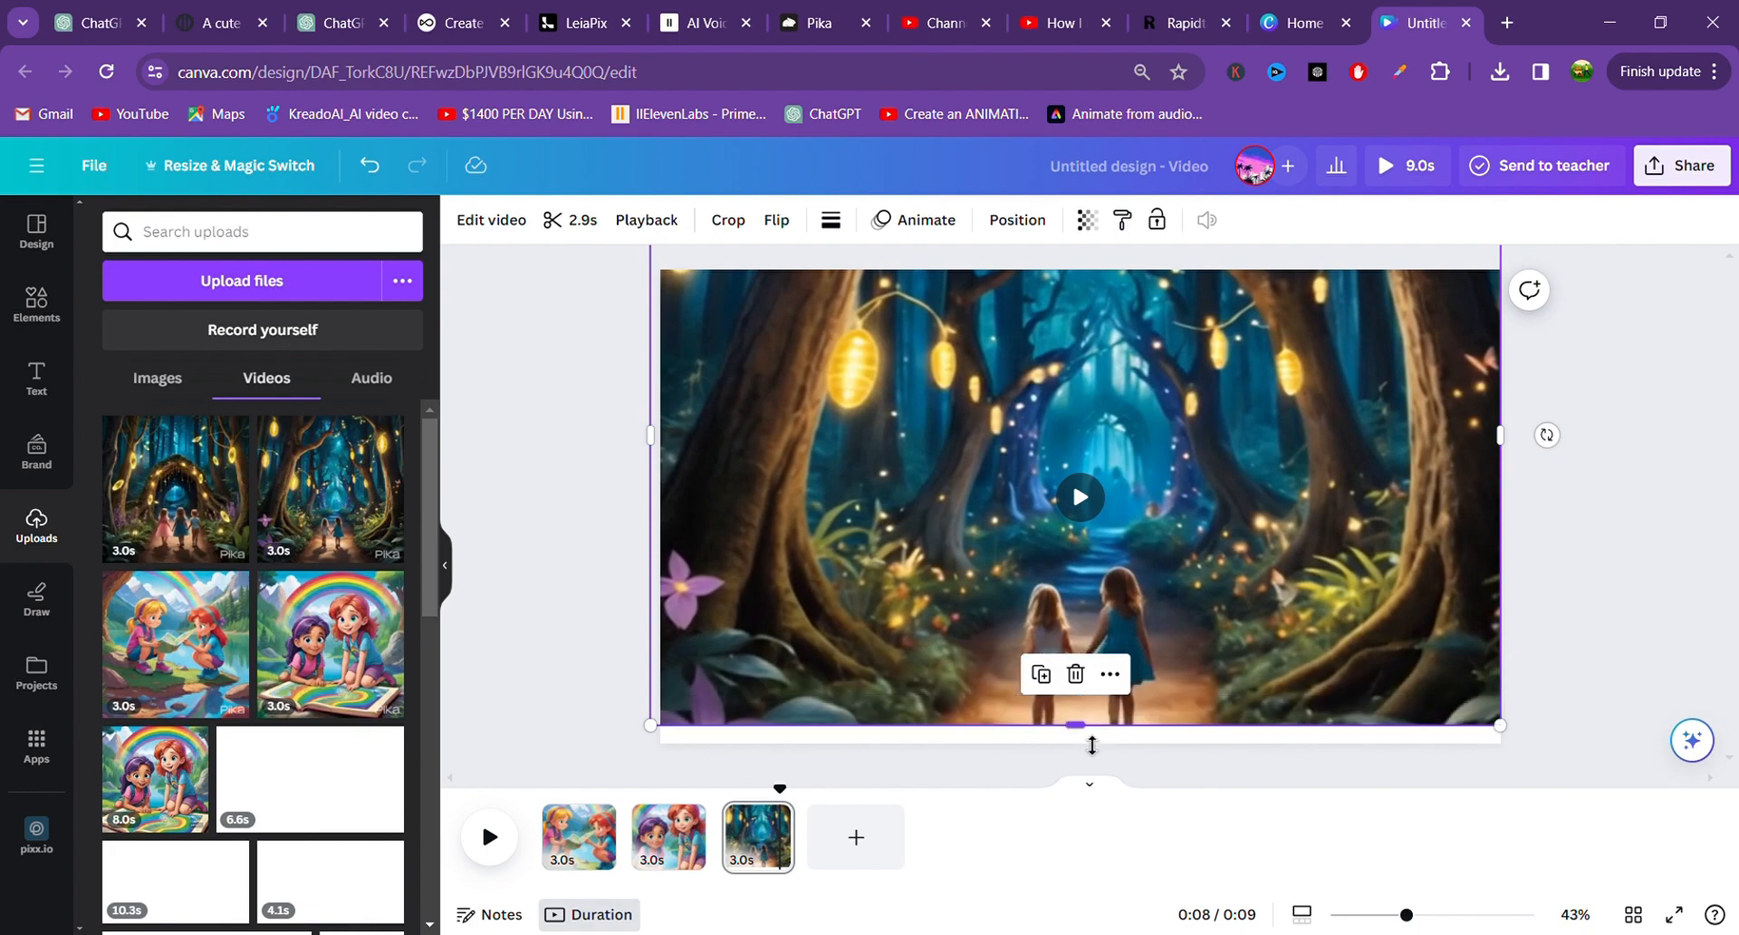
pyautogui.click(1076, 738)
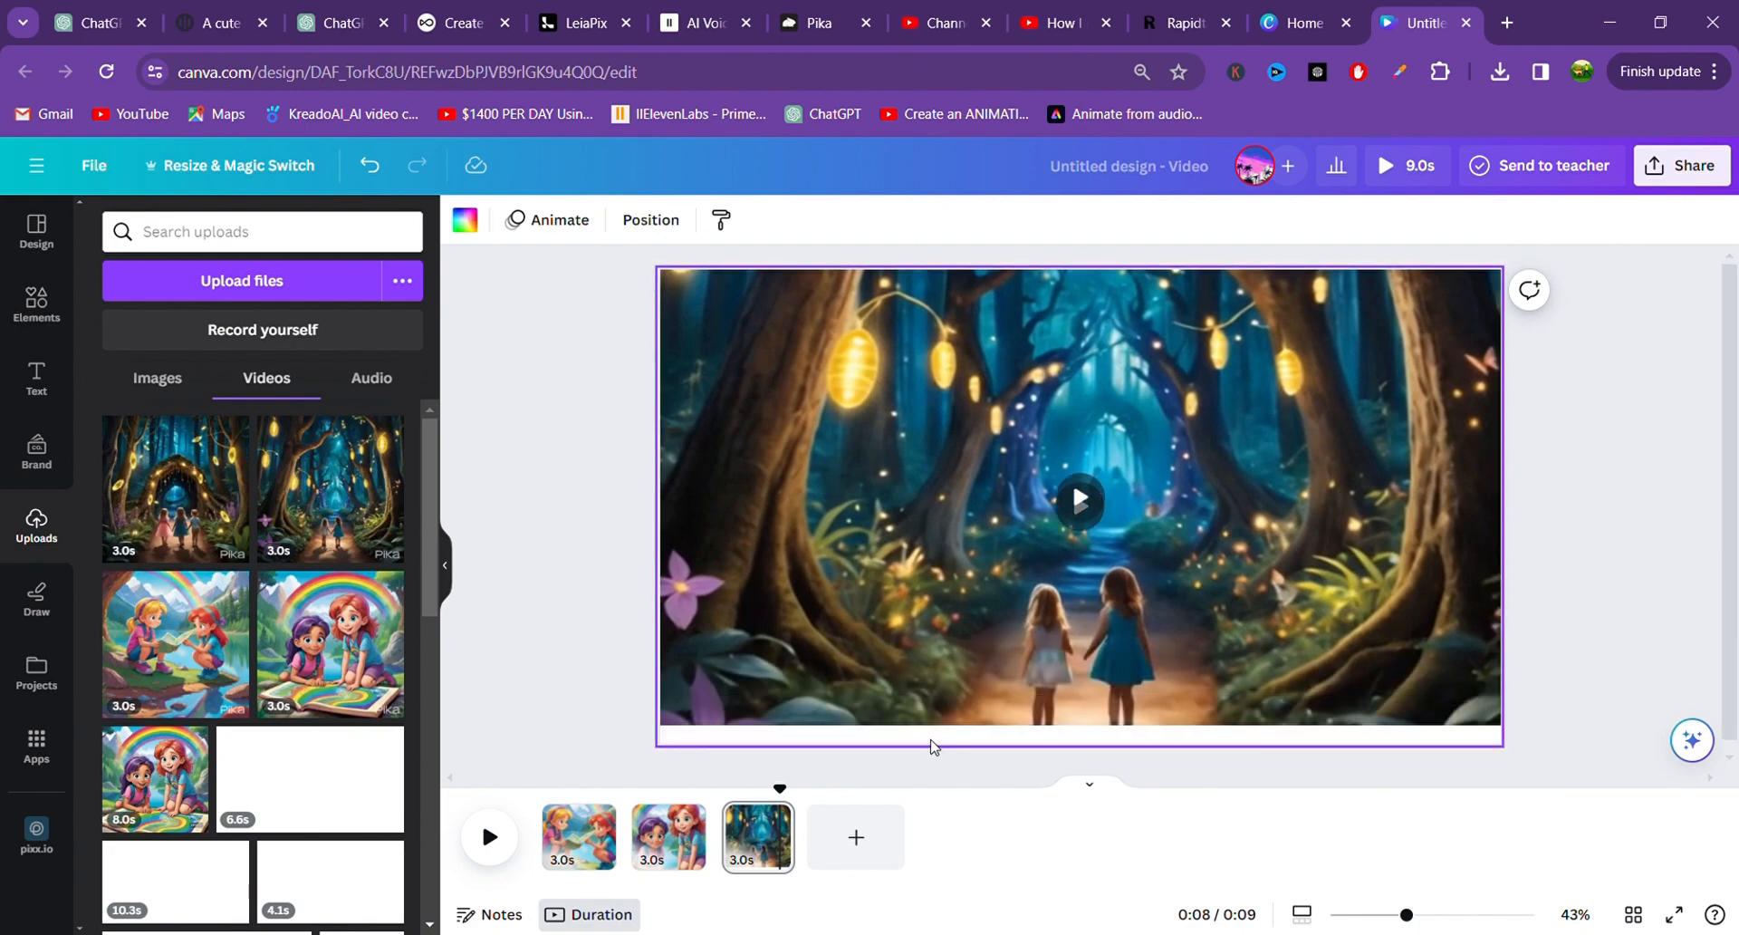
pyautogui.moveTo(1060, 621); pyautogui.dragTo(1084, 649)
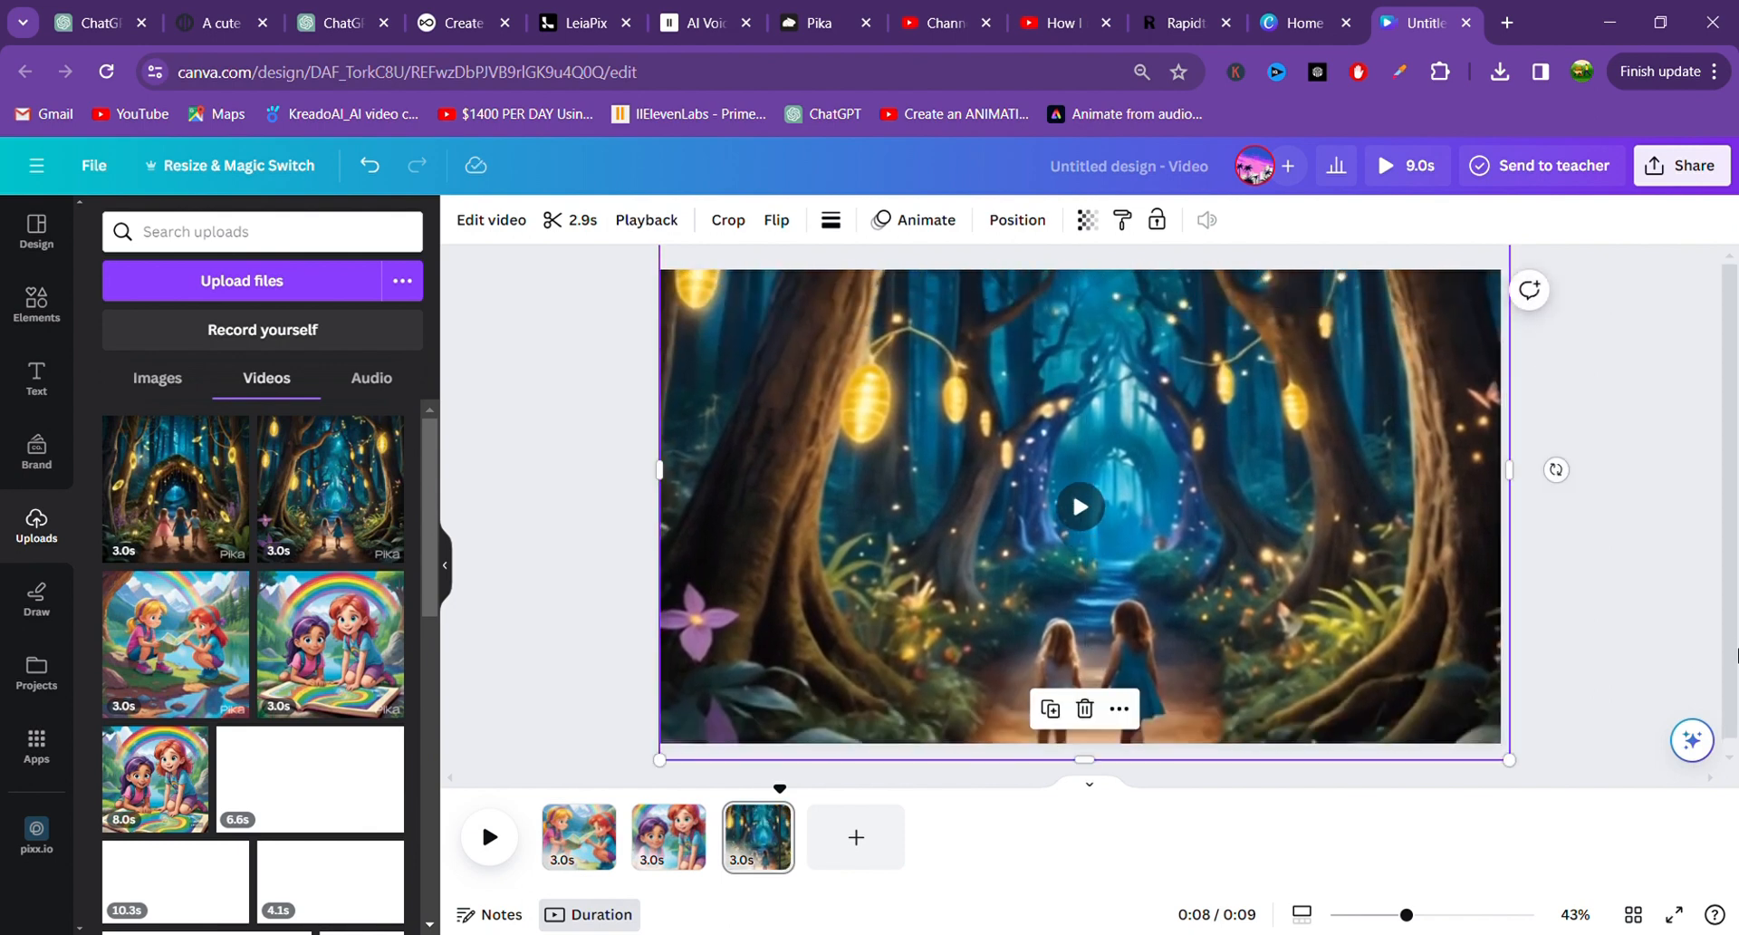
pyautogui.click(1579, 594)
# Add a fourth page, place the 3.0s clip of three children at the forest archway on it and enlarge it.
pyautogui.click(856, 837)
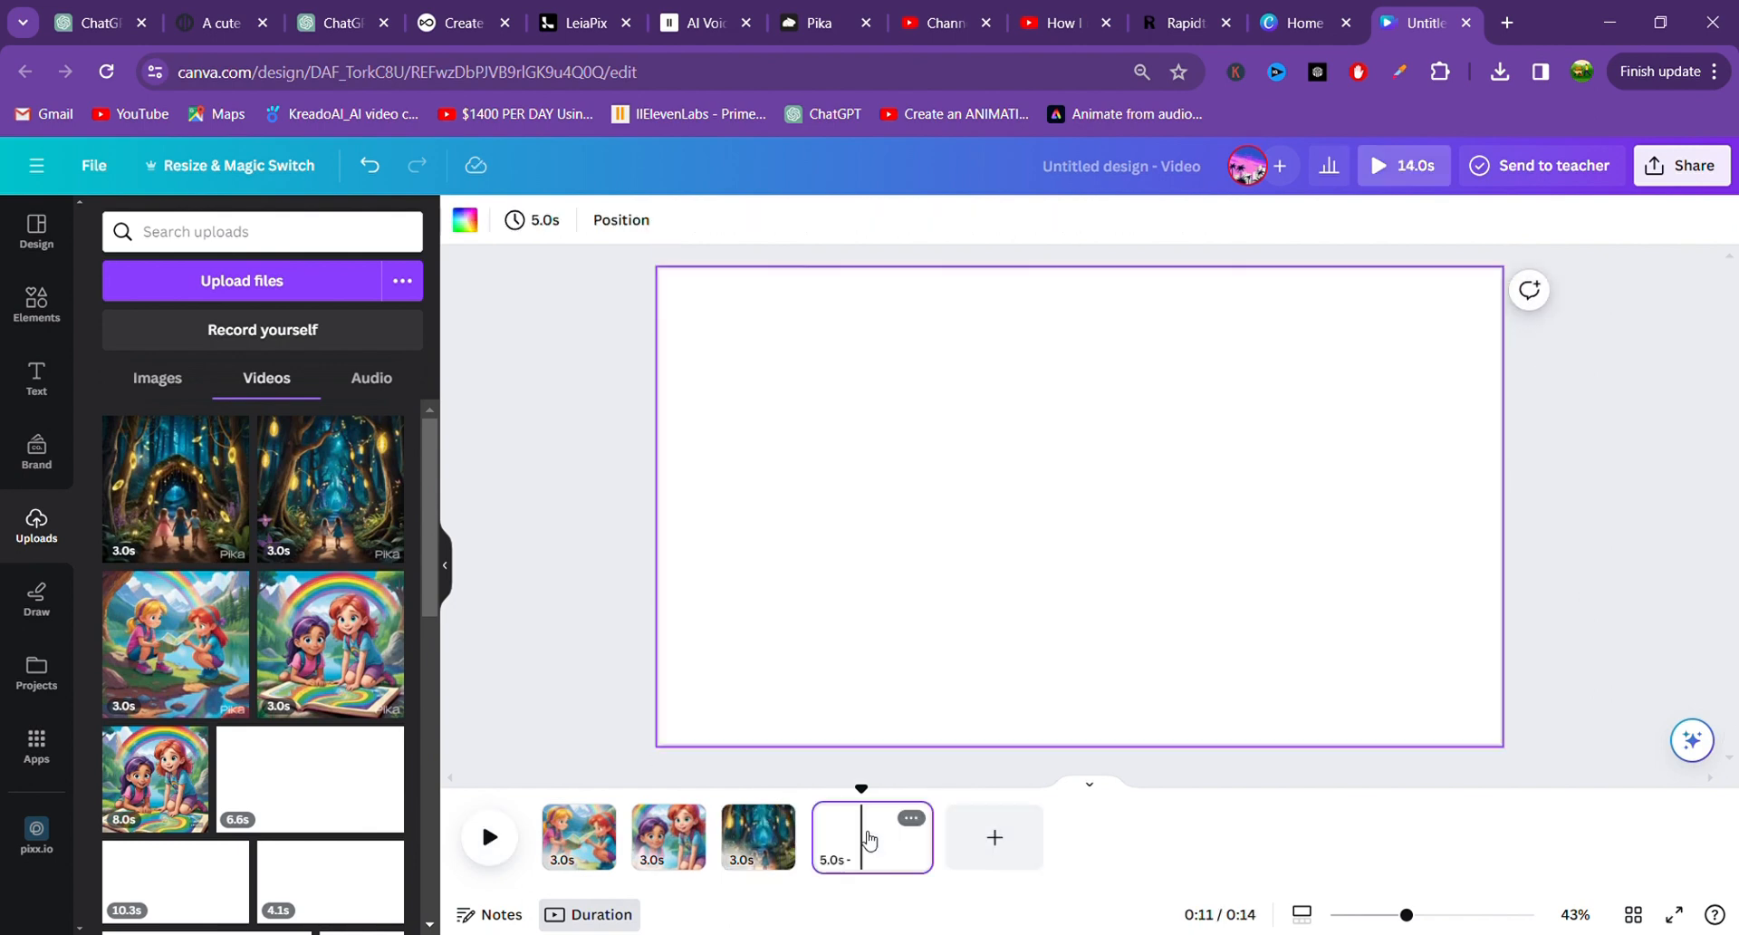
pyautogui.click(175, 509)
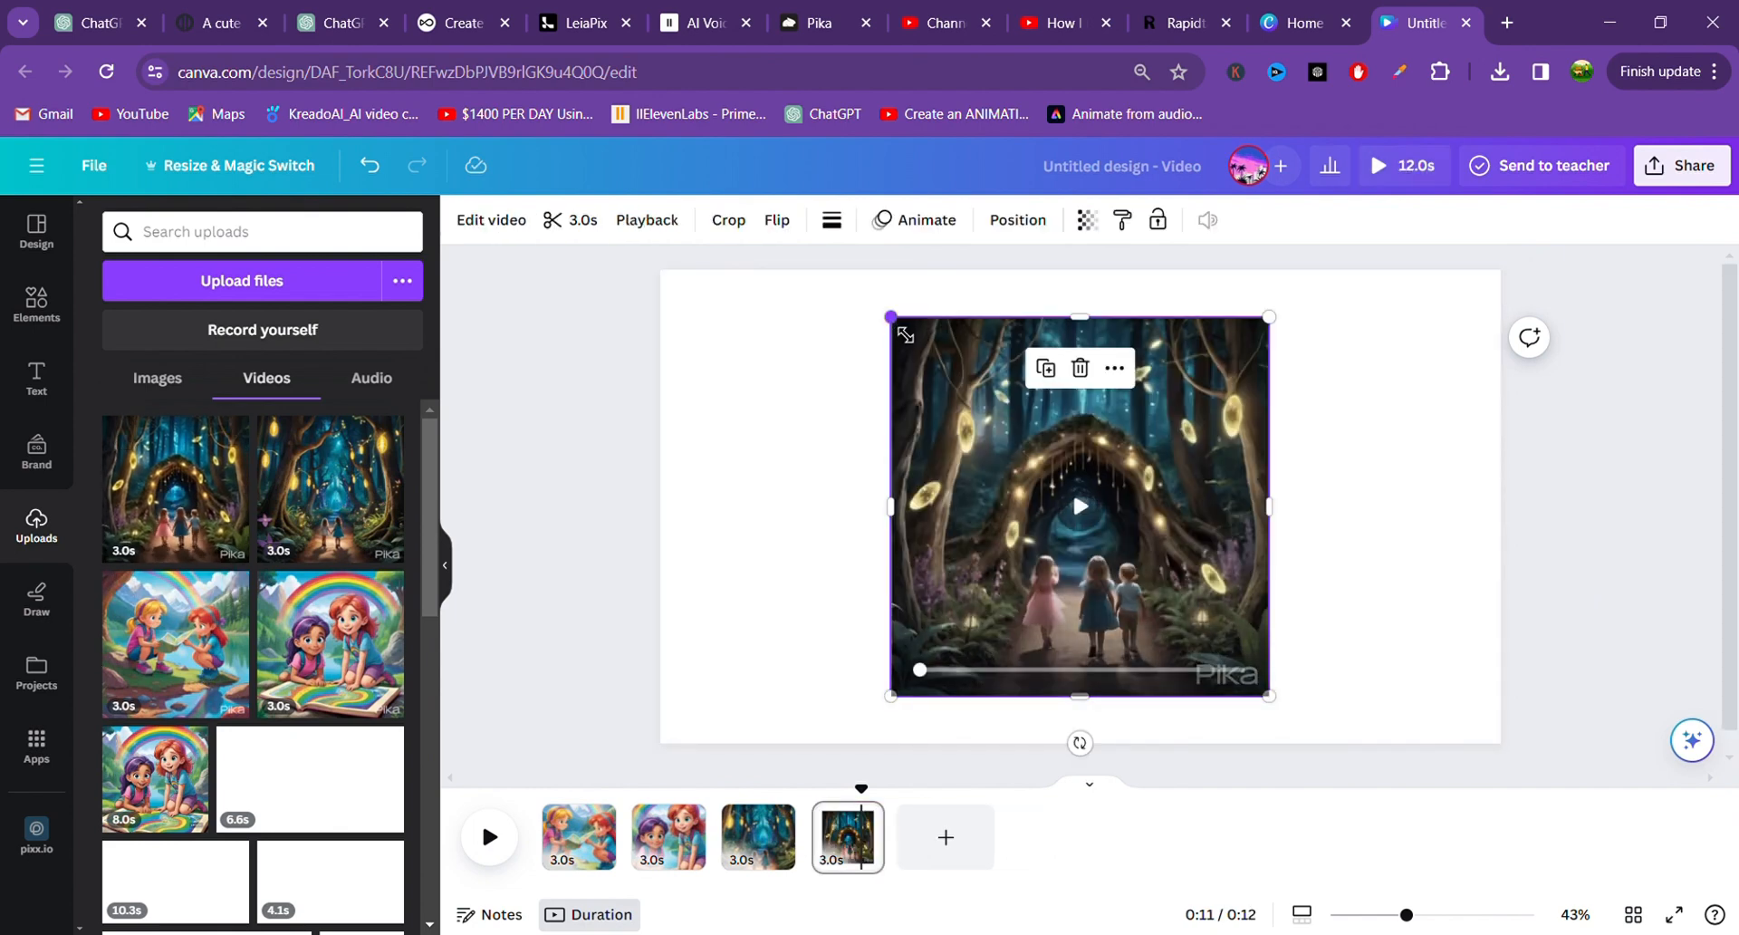
pyautogui.moveTo(906, 335); pyautogui.dragTo(756, 237)
pyautogui.doubleClick(1249, 405)
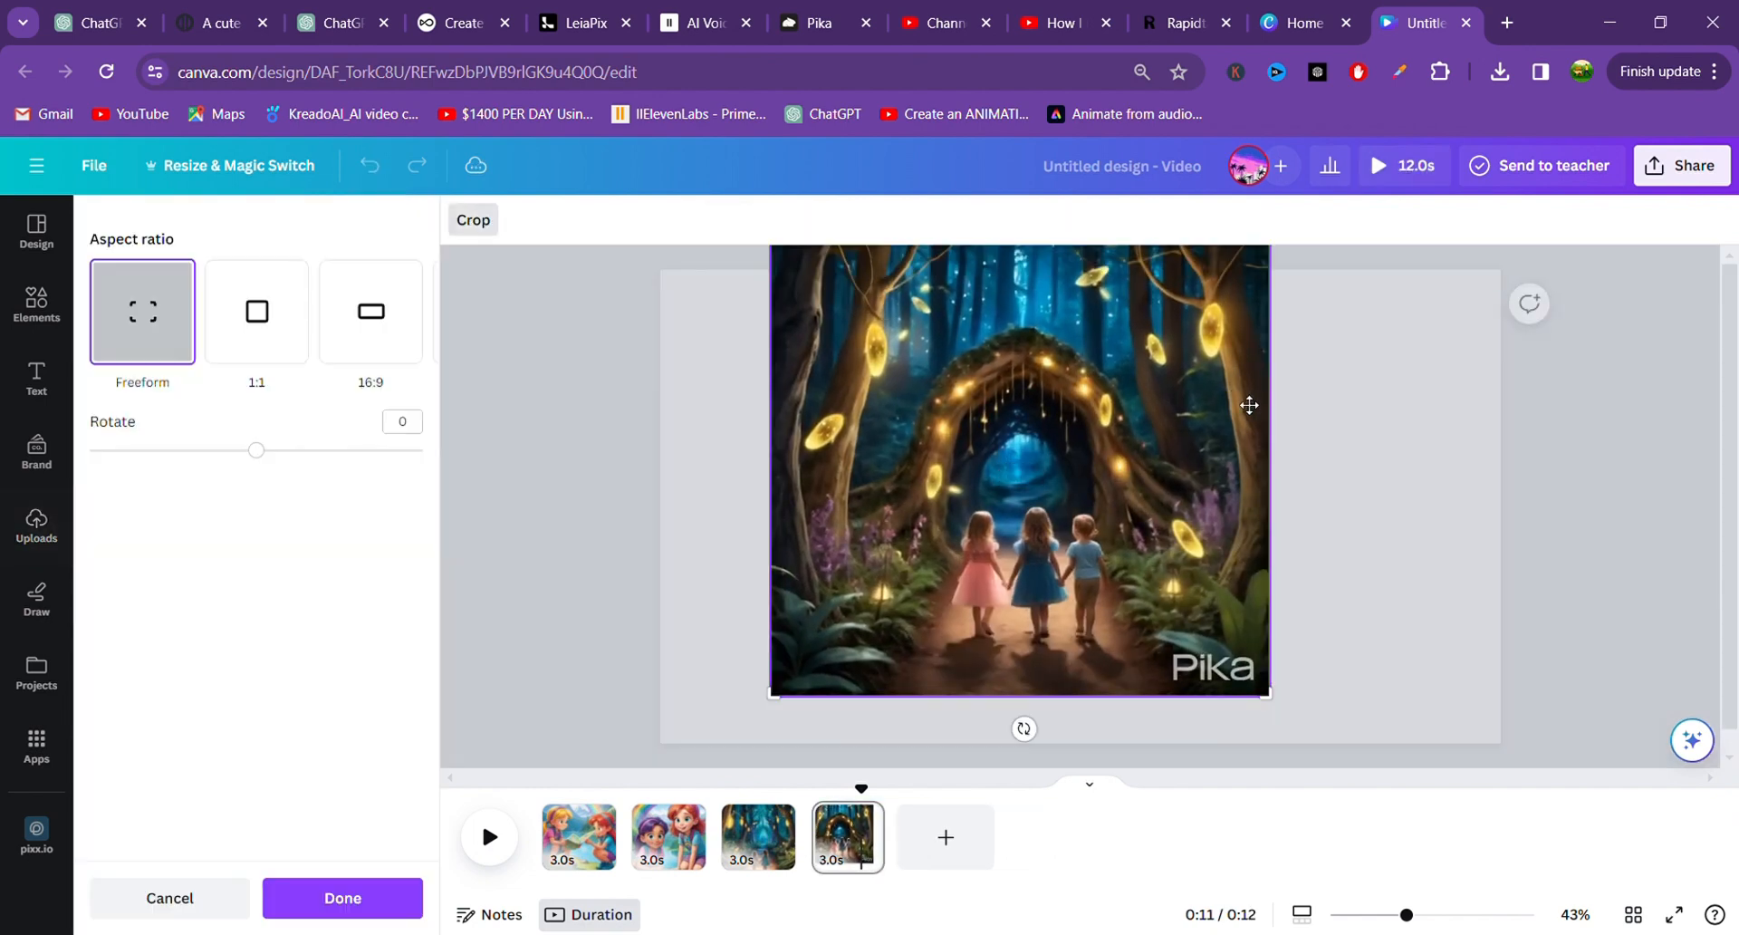
pyautogui.click(498, 556)
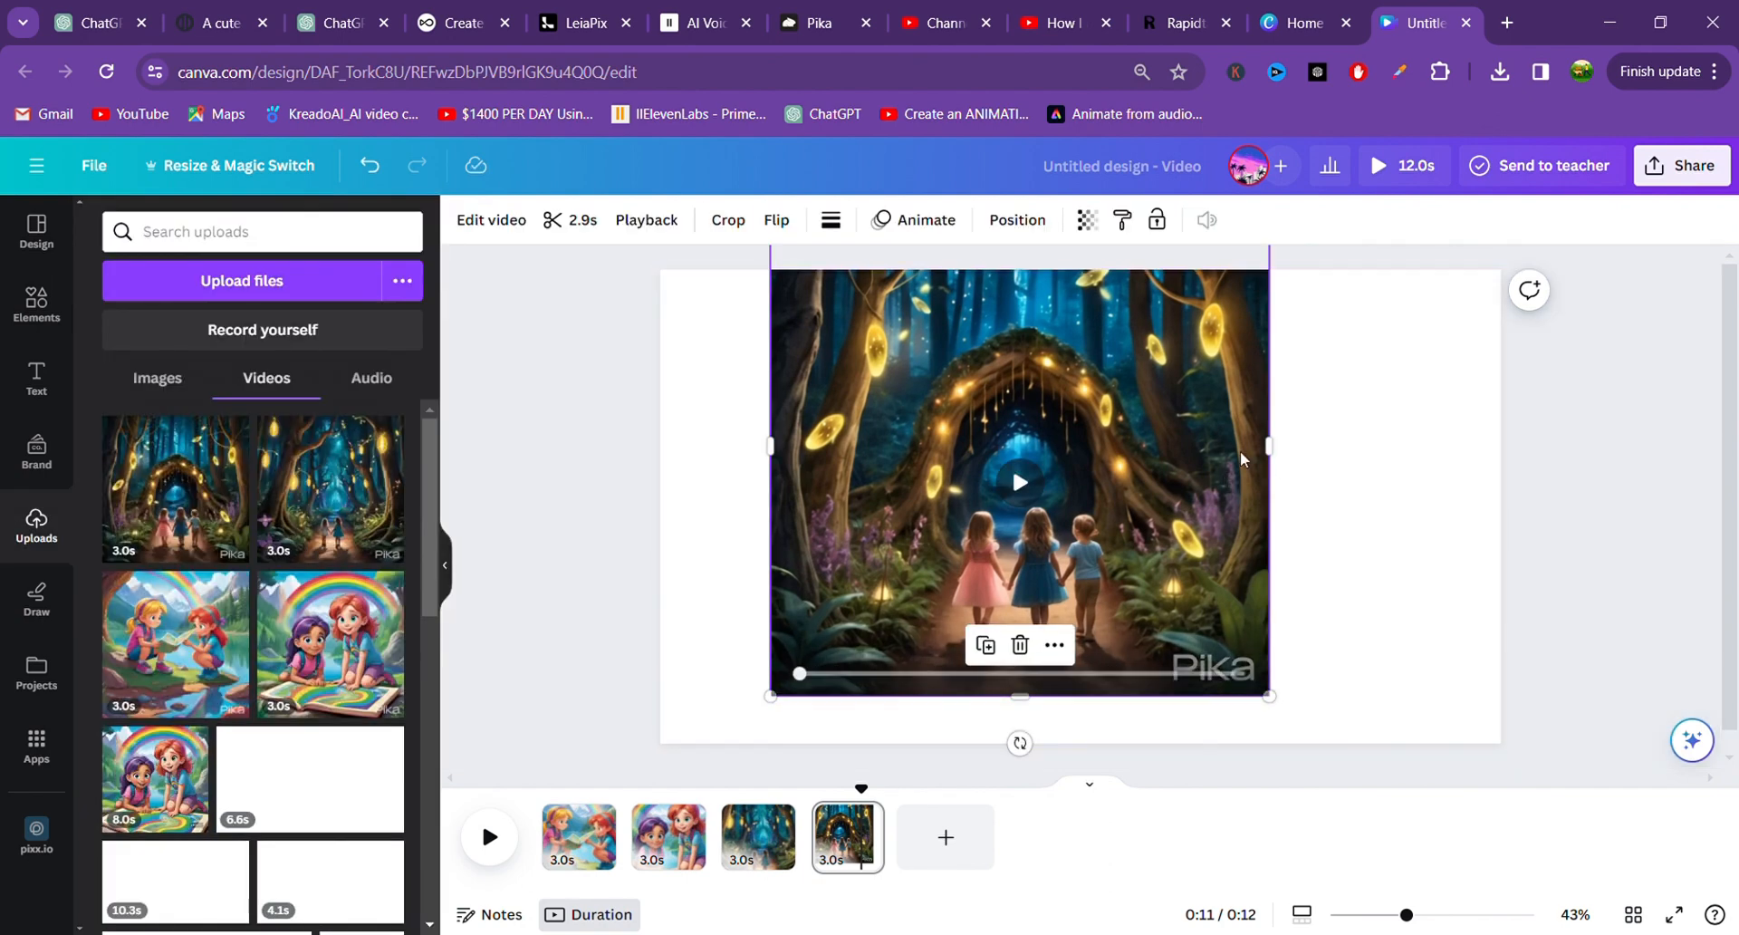
# Stretch the archway clip to the fourth page's full width and extend and shift it down to cover the page.
pyautogui.moveTo(1287, 461); pyautogui.dragTo(1506, 462)
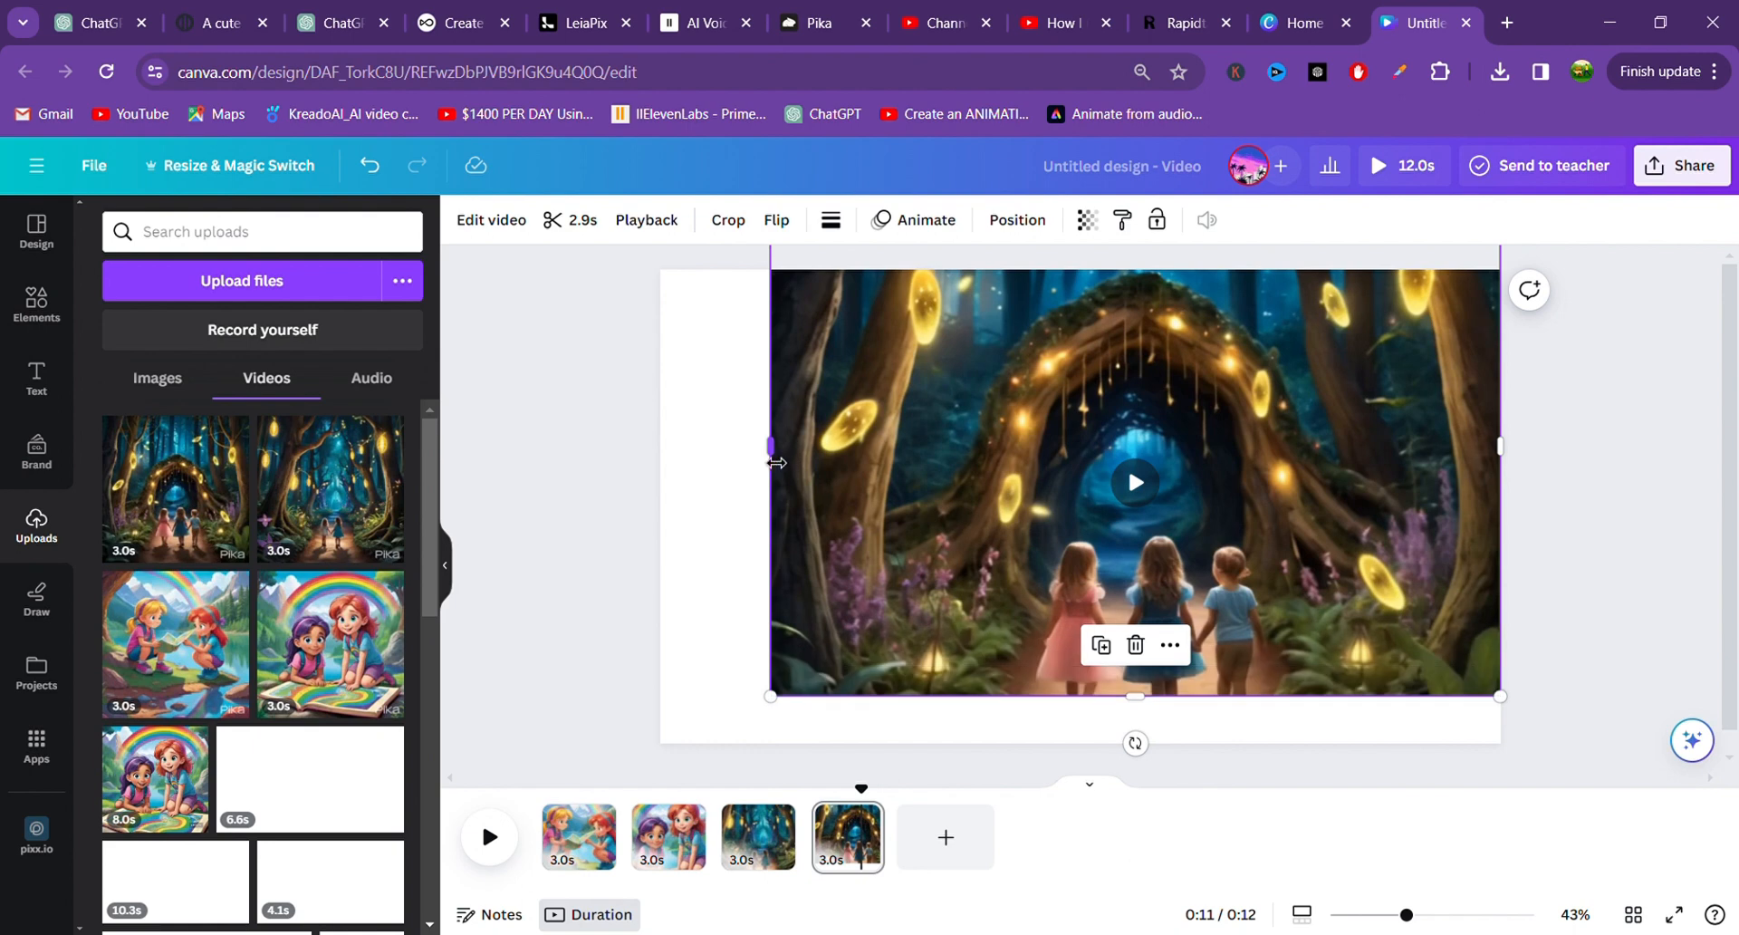
pyautogui.moveTo(771, 462); pyautogui.dragTo(660, 462)
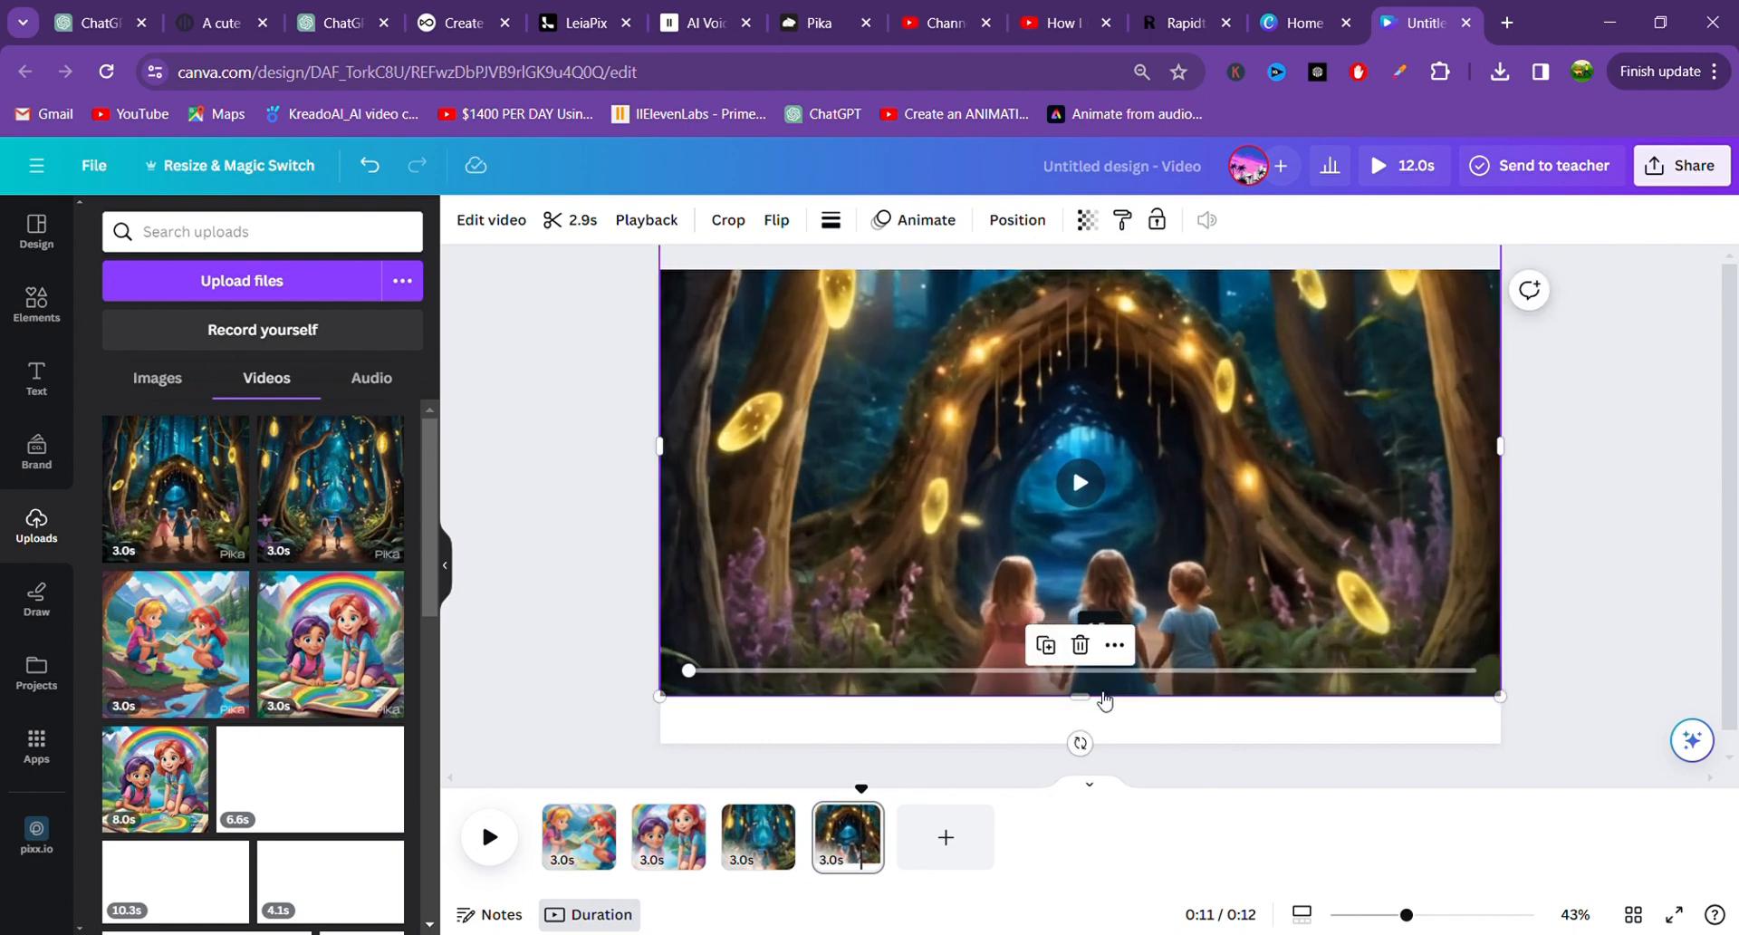
pyautogui.moveTo(1088, 701); pyautogui.dragTo(1088, 745)
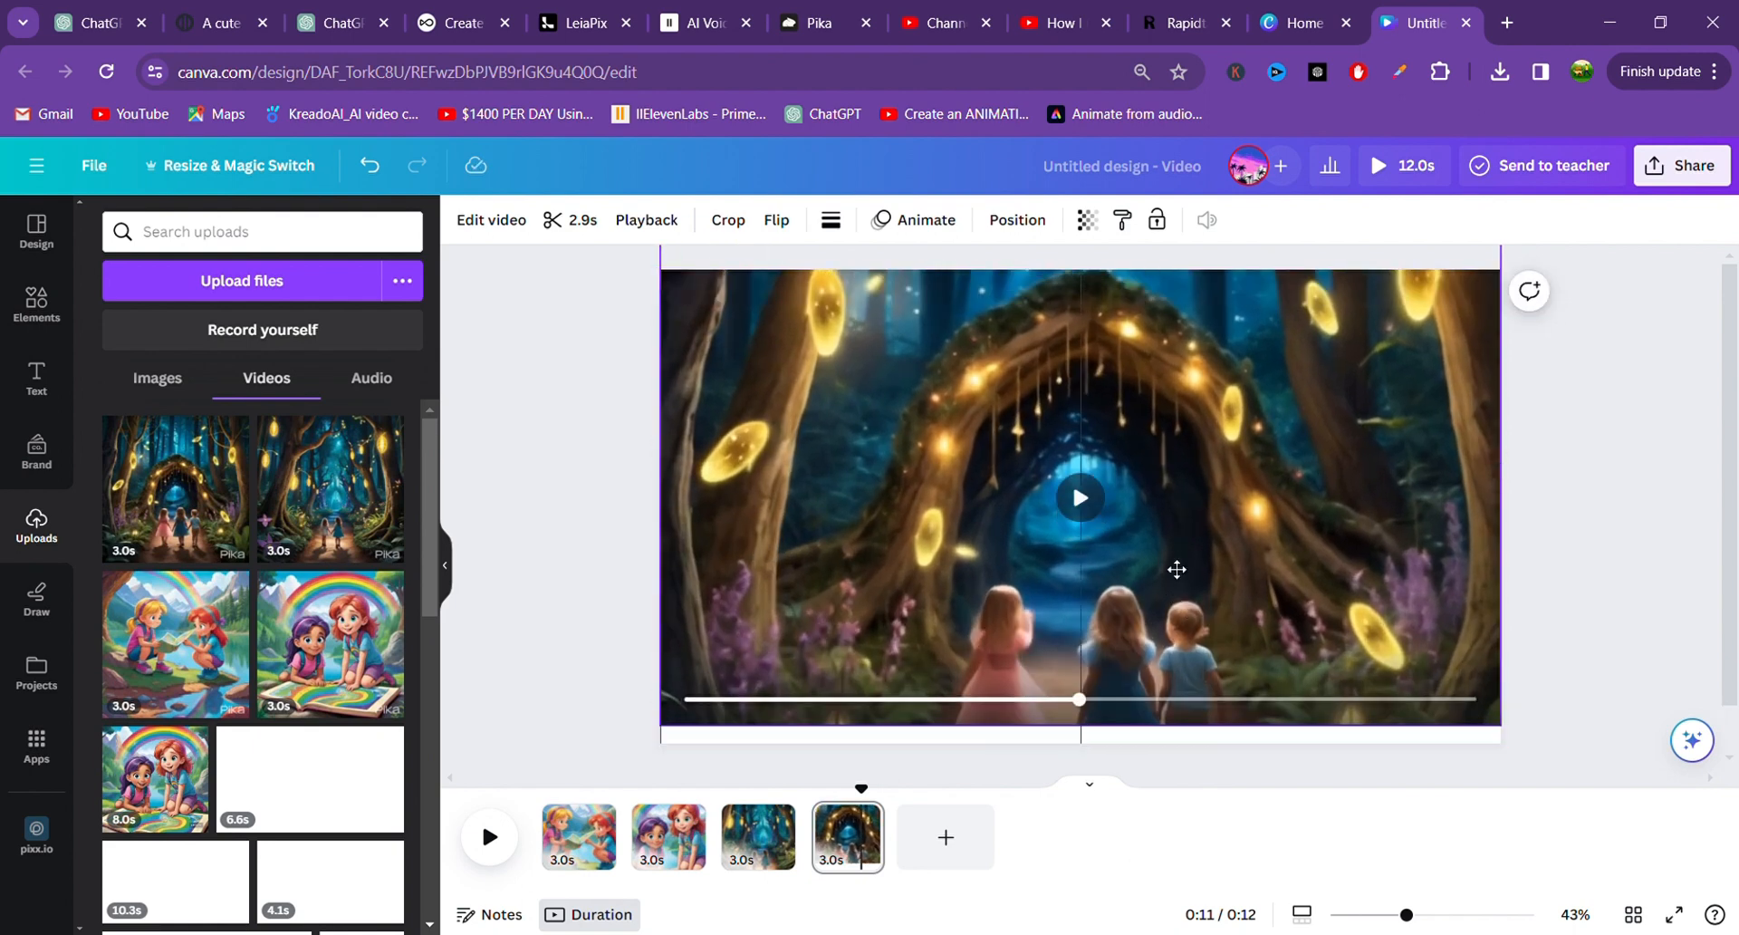
pyautogui.moveTo(1172, 571)
pyautogui.mouseDown()
pyautogui.moveTo(1182, 594)
pyautogui.moveTo(1170, 577)
pyautogui.mouseUp()
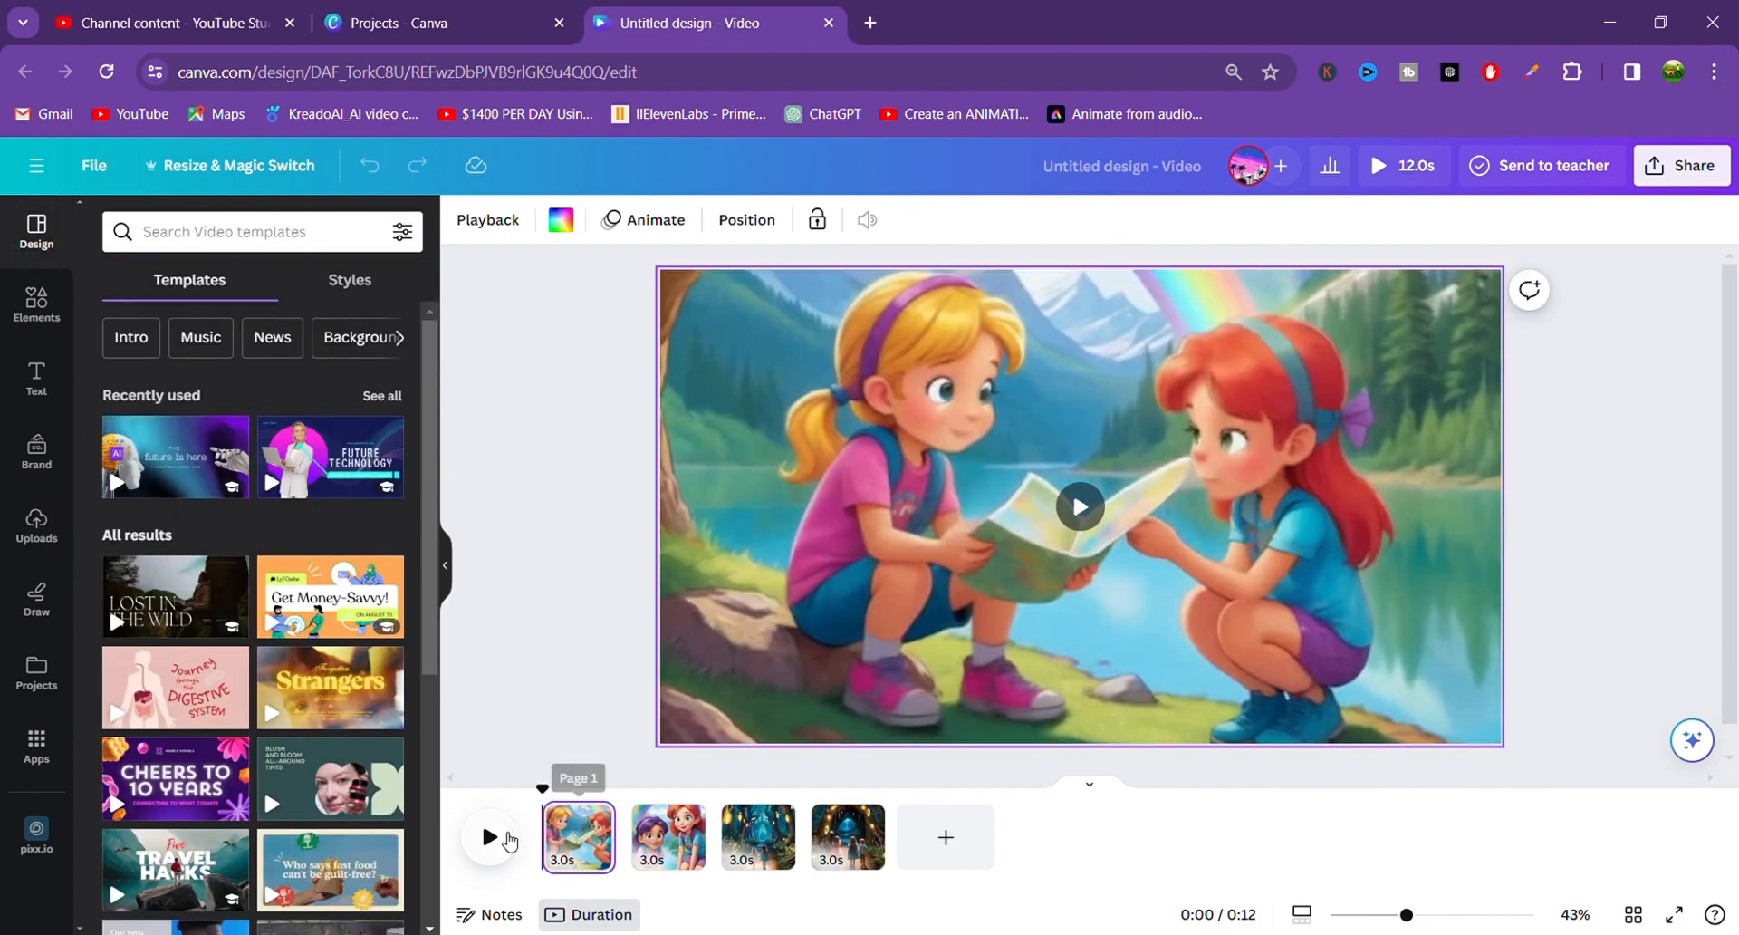
# Play the assembled video from the first page to check the scenes with the voice-over, and select the audio track.
pyautogui.click(490, 838)
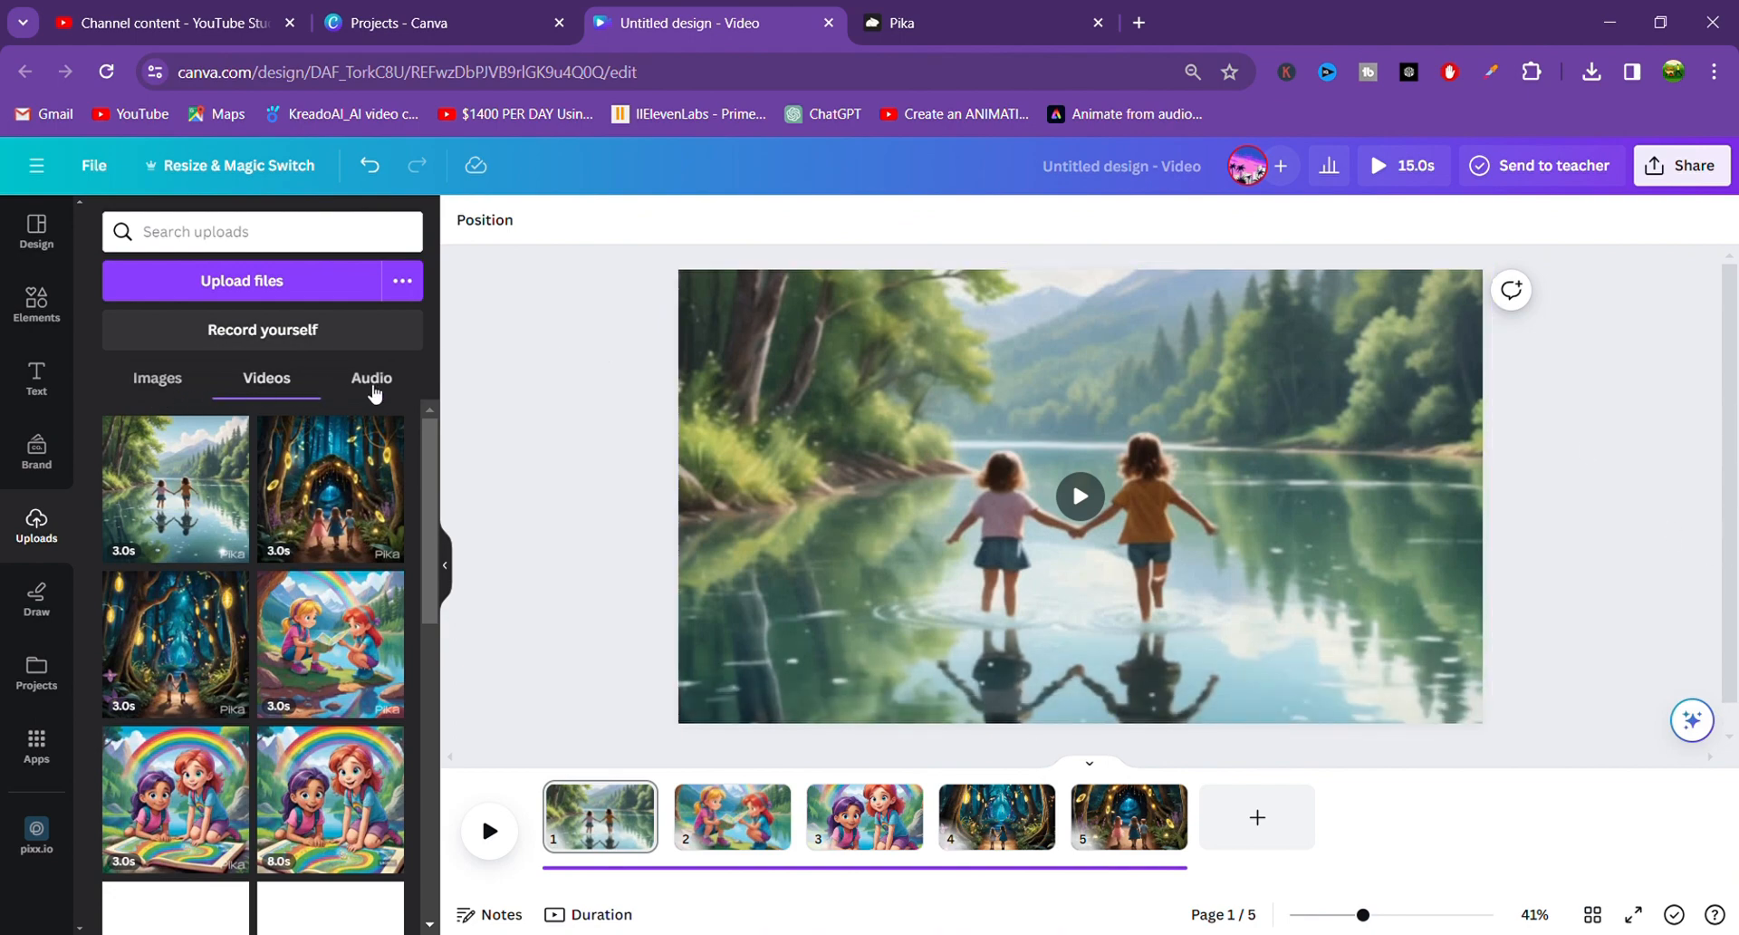
pyautogui.click(373, 389)
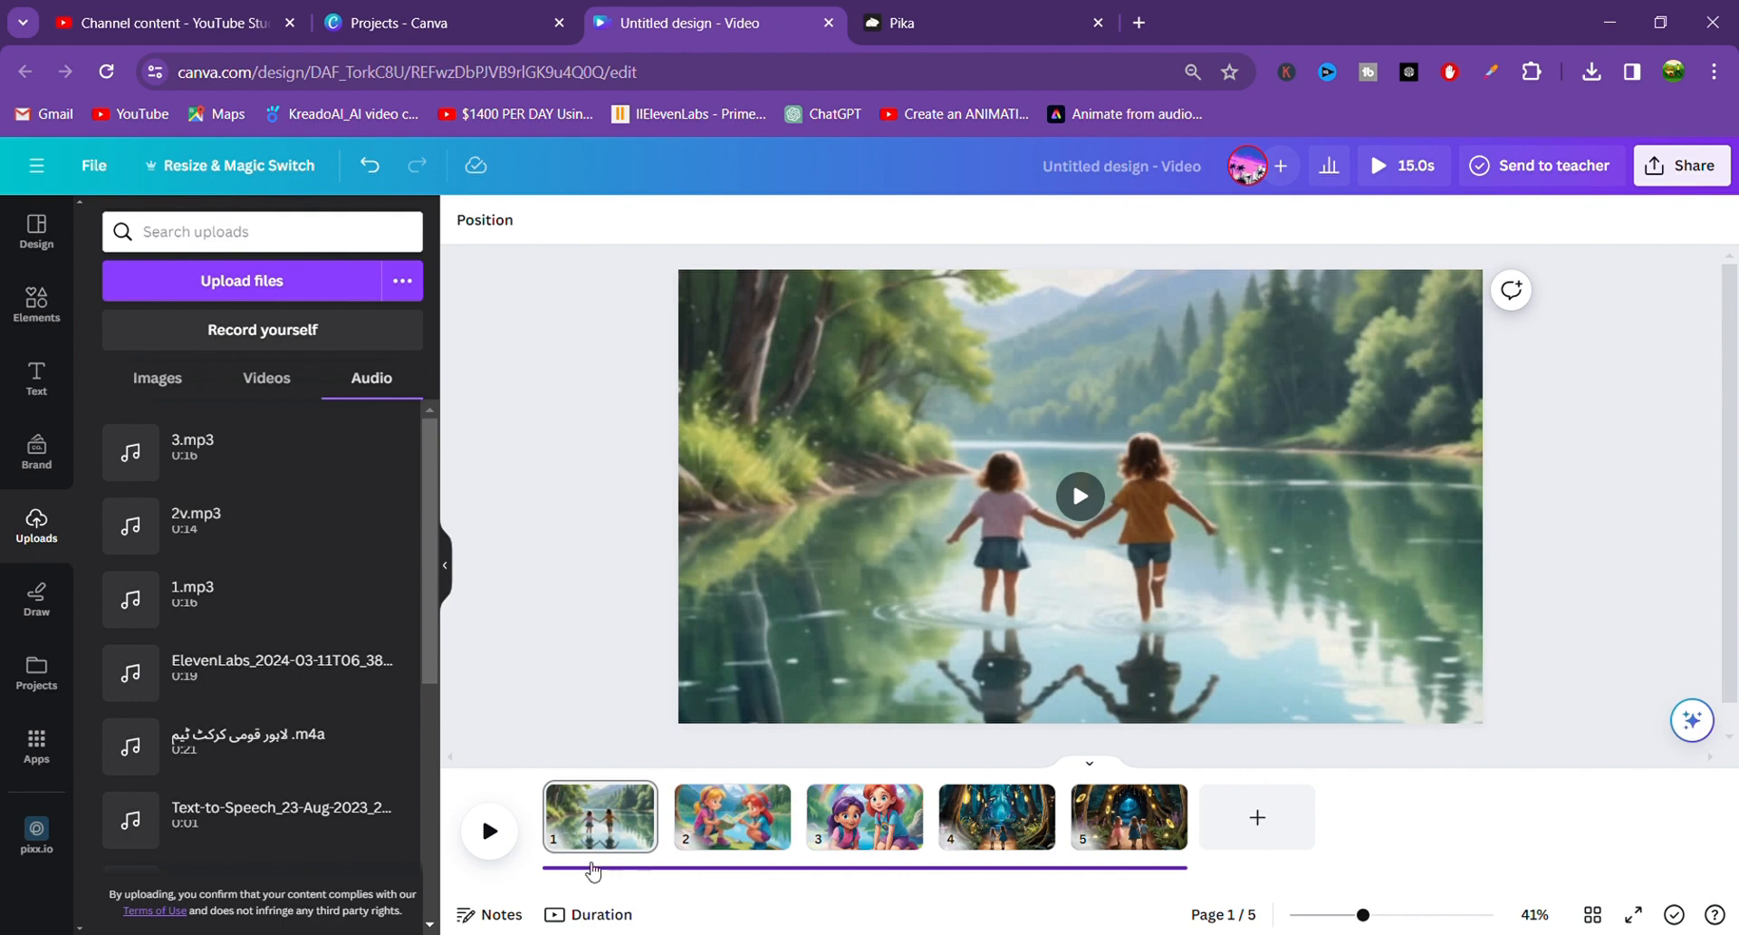
pyautogui.click(587, 849)
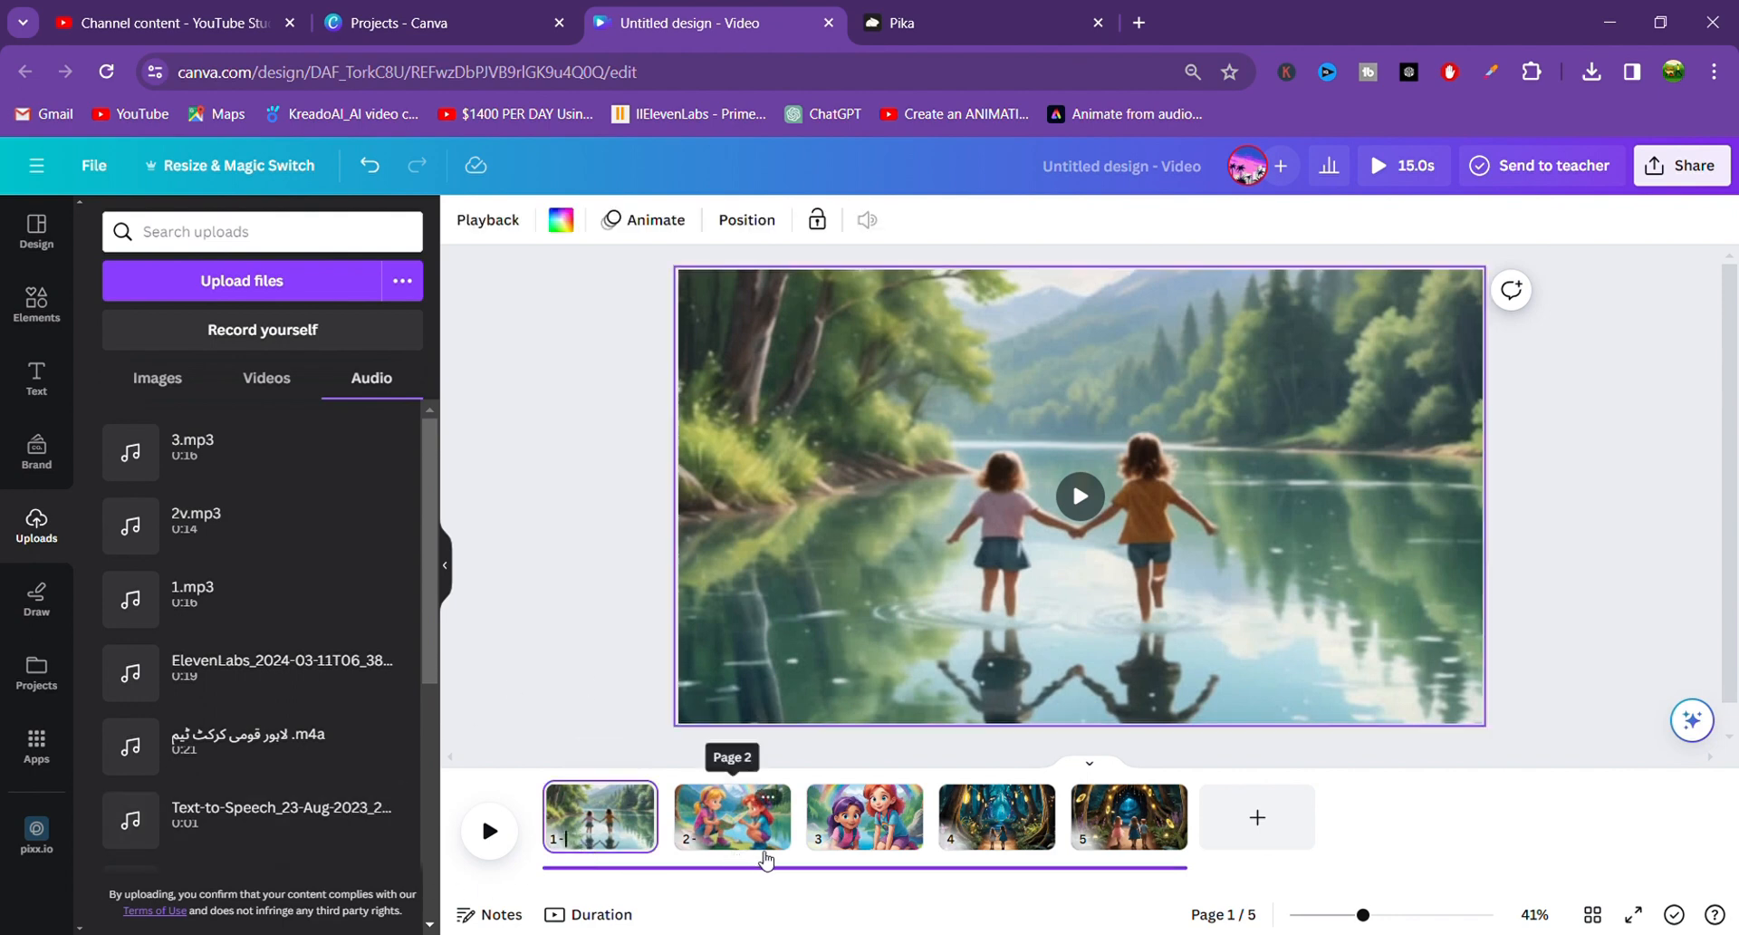
pyautogui.click(490, 831)
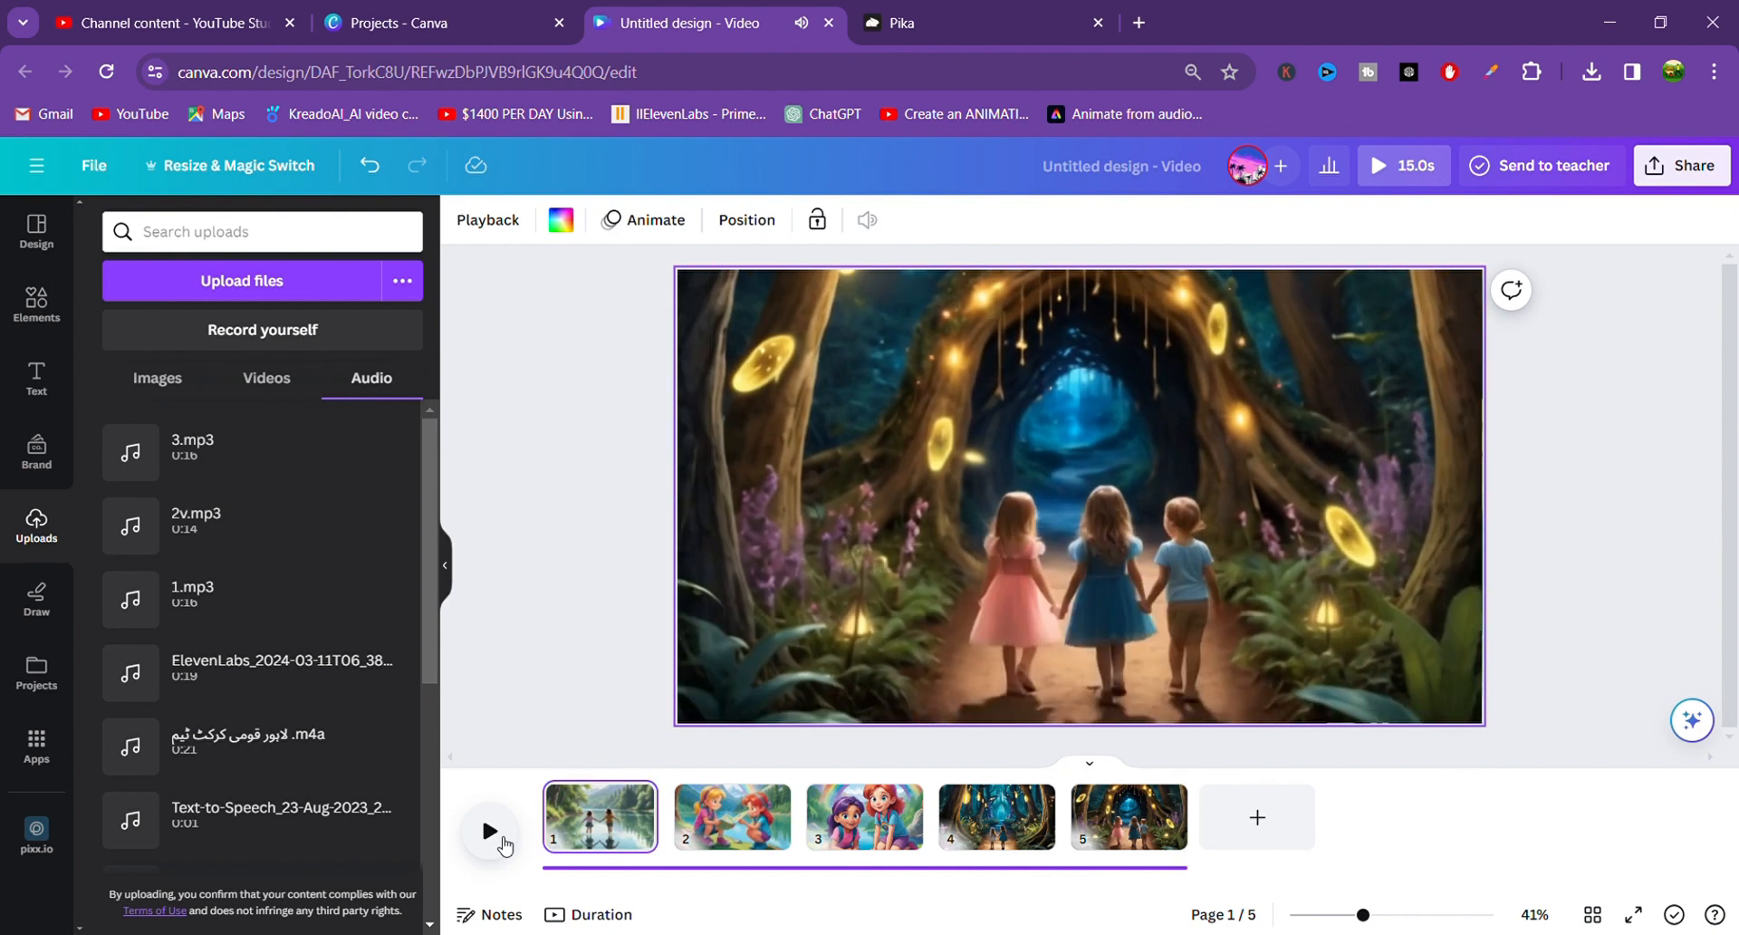
pyautogui.click(636, 869)
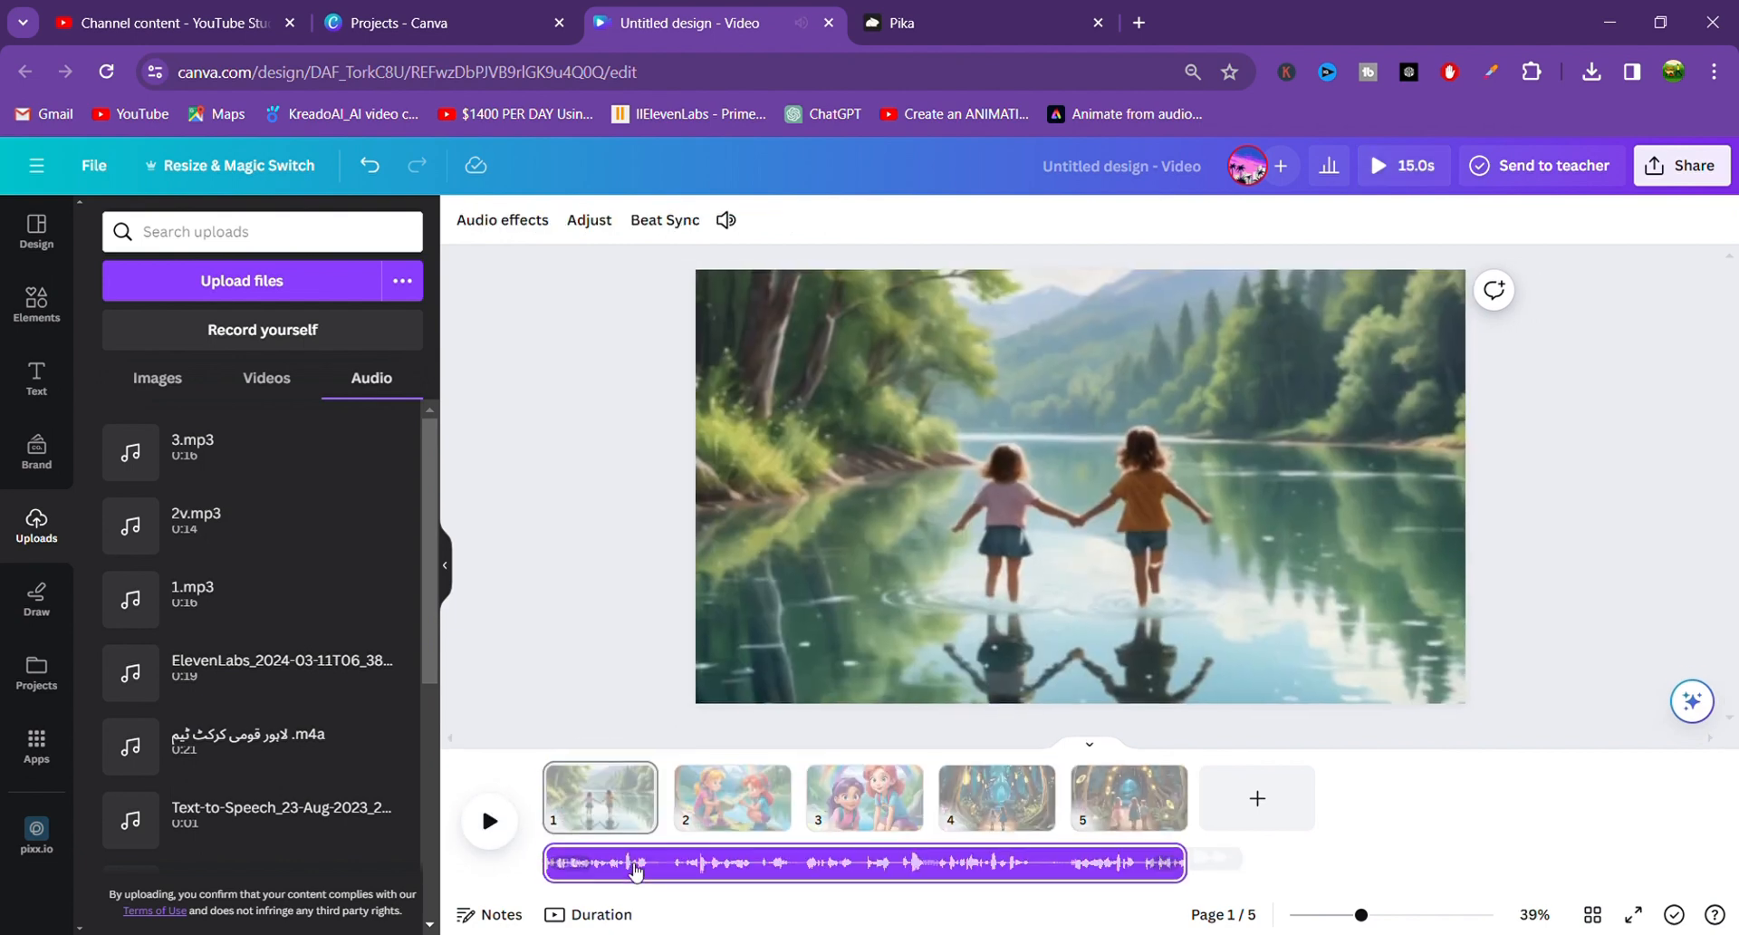